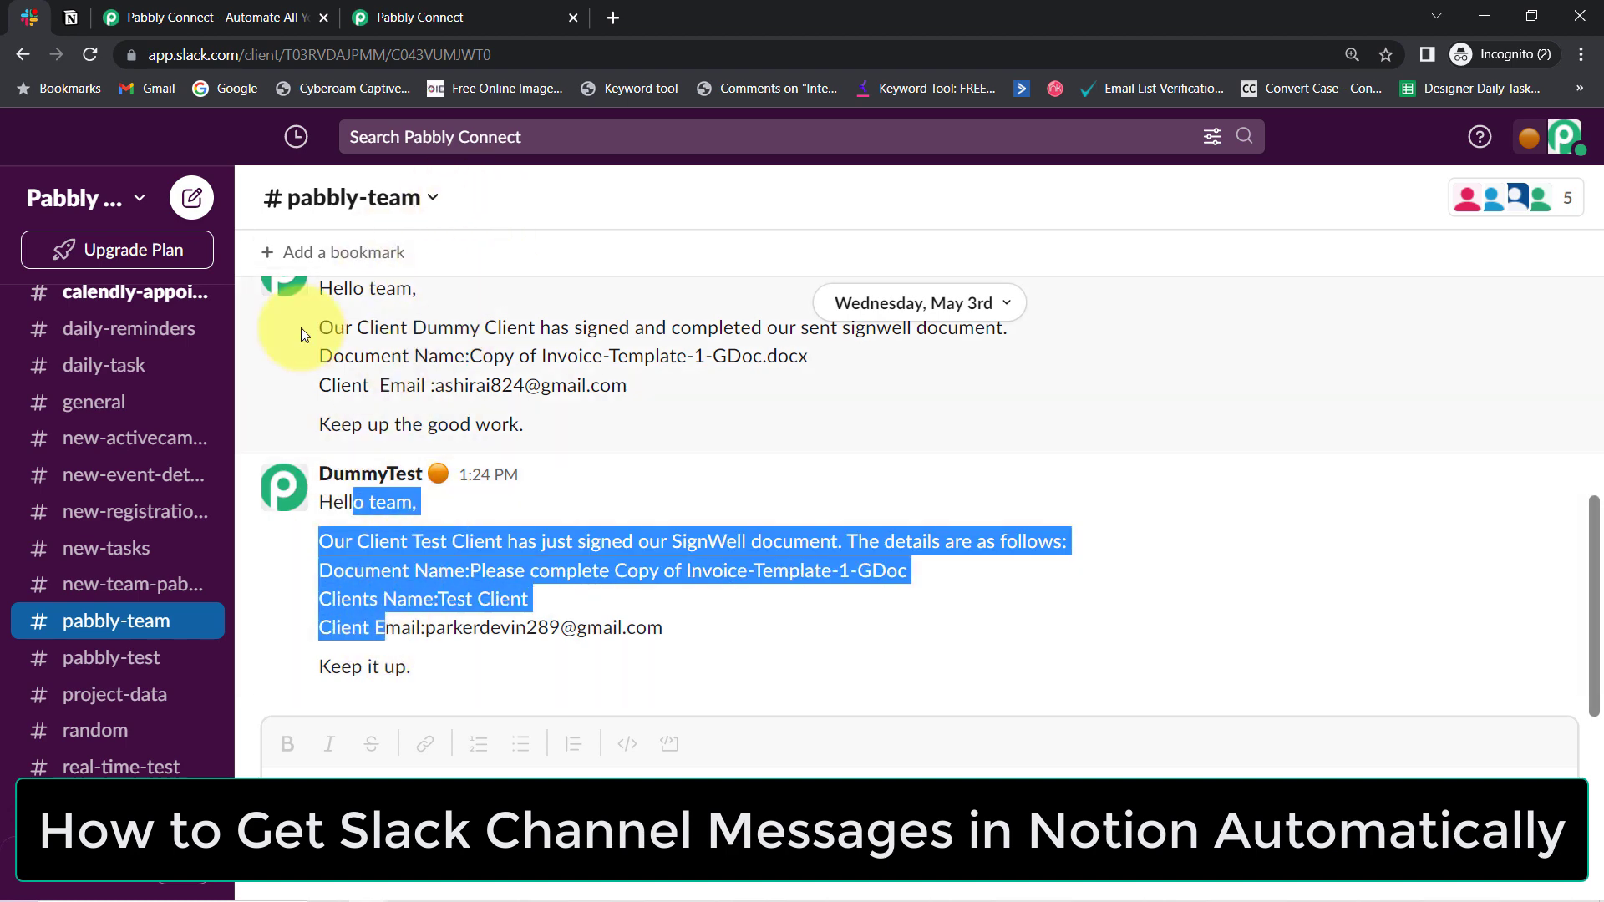
Compare the messages in the Slack pabbly-team channel with the rows of the Notion table "All Important Updates/Activities (Slack Channel)"
{"action": "left_click", "coordinate": [69, 20]}
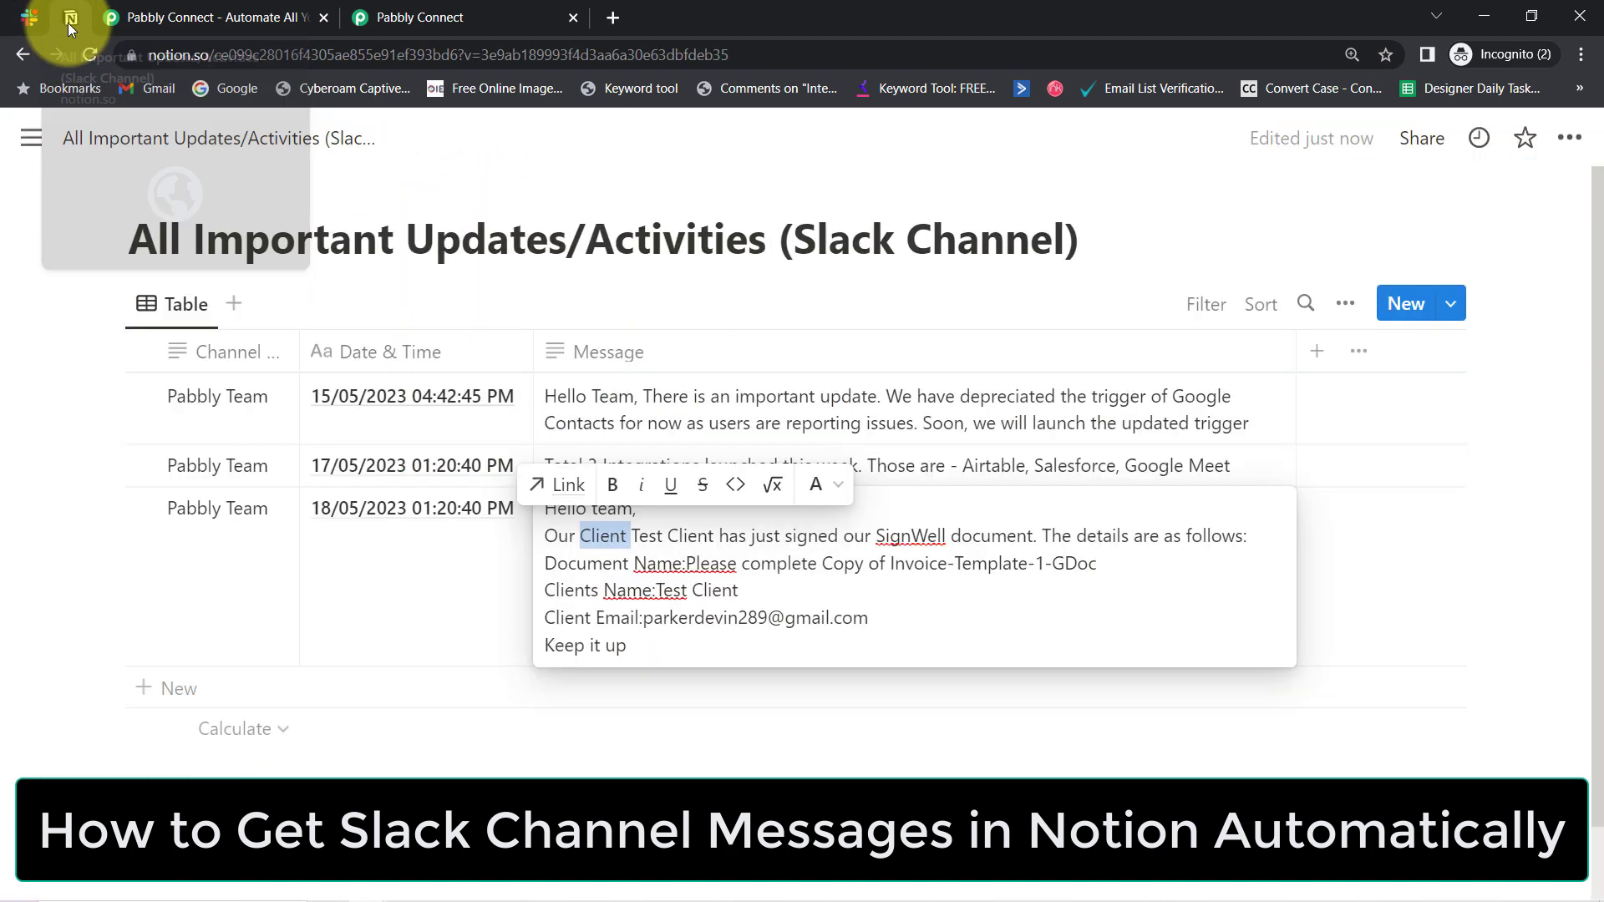
{"action": "left_click", "coordinate": [24, 31]}
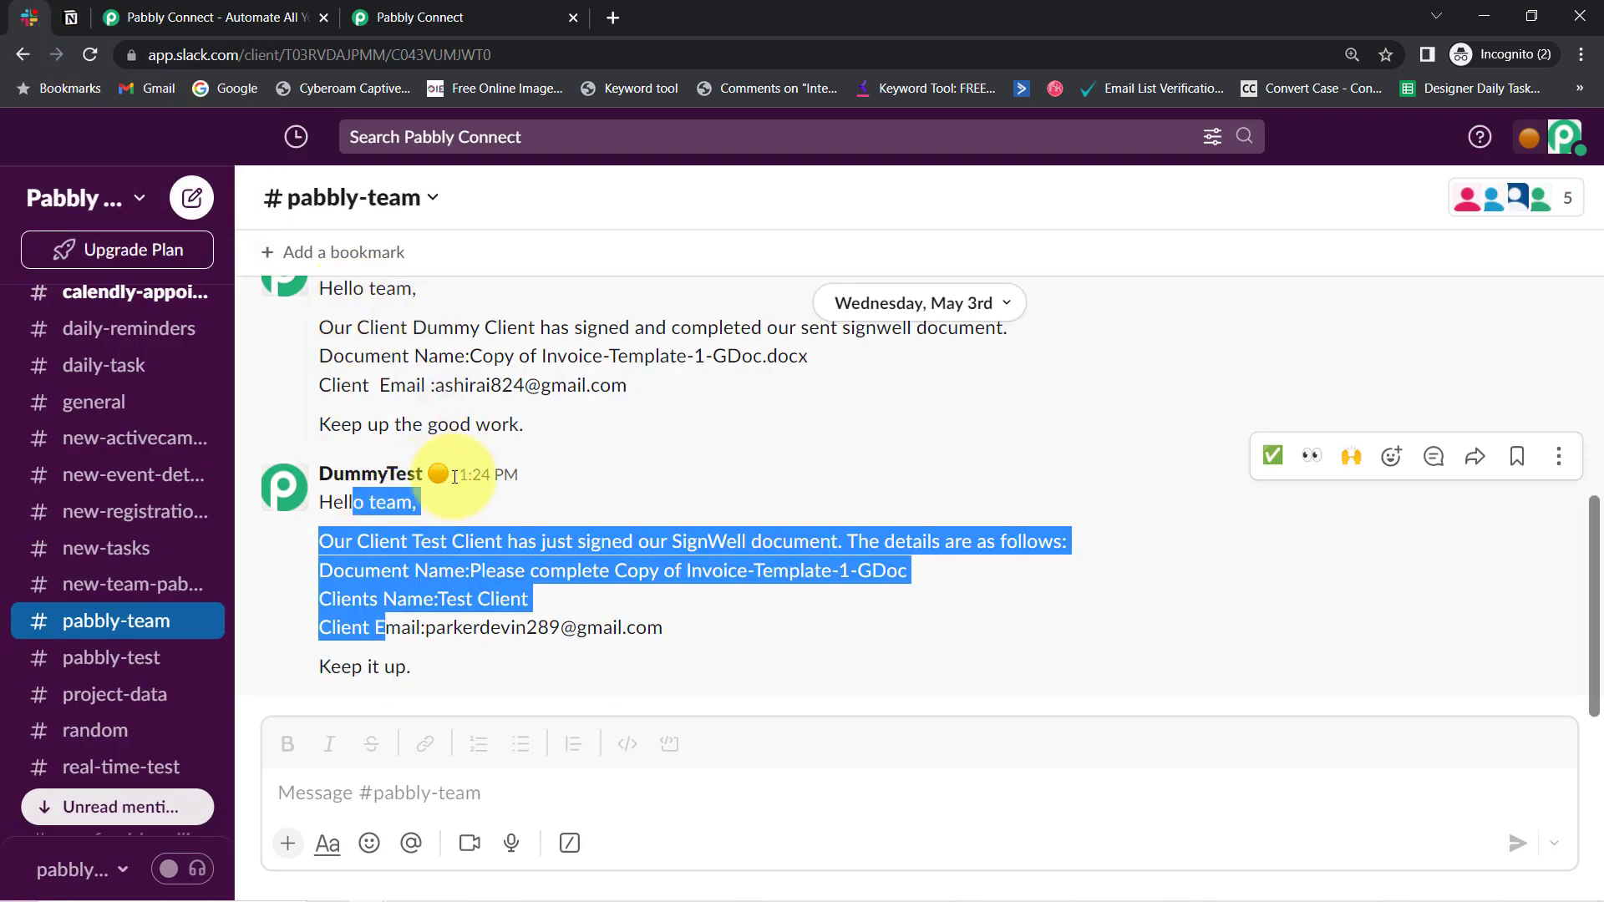
{"action": "scroll", "coordinate": [454, 477], "scroll_direction": "up", "scroll_amount": 6}
{"action": "scroll", "coordinate": [384, 435], "scroll_direction": "down", "scroll_amount": 2}
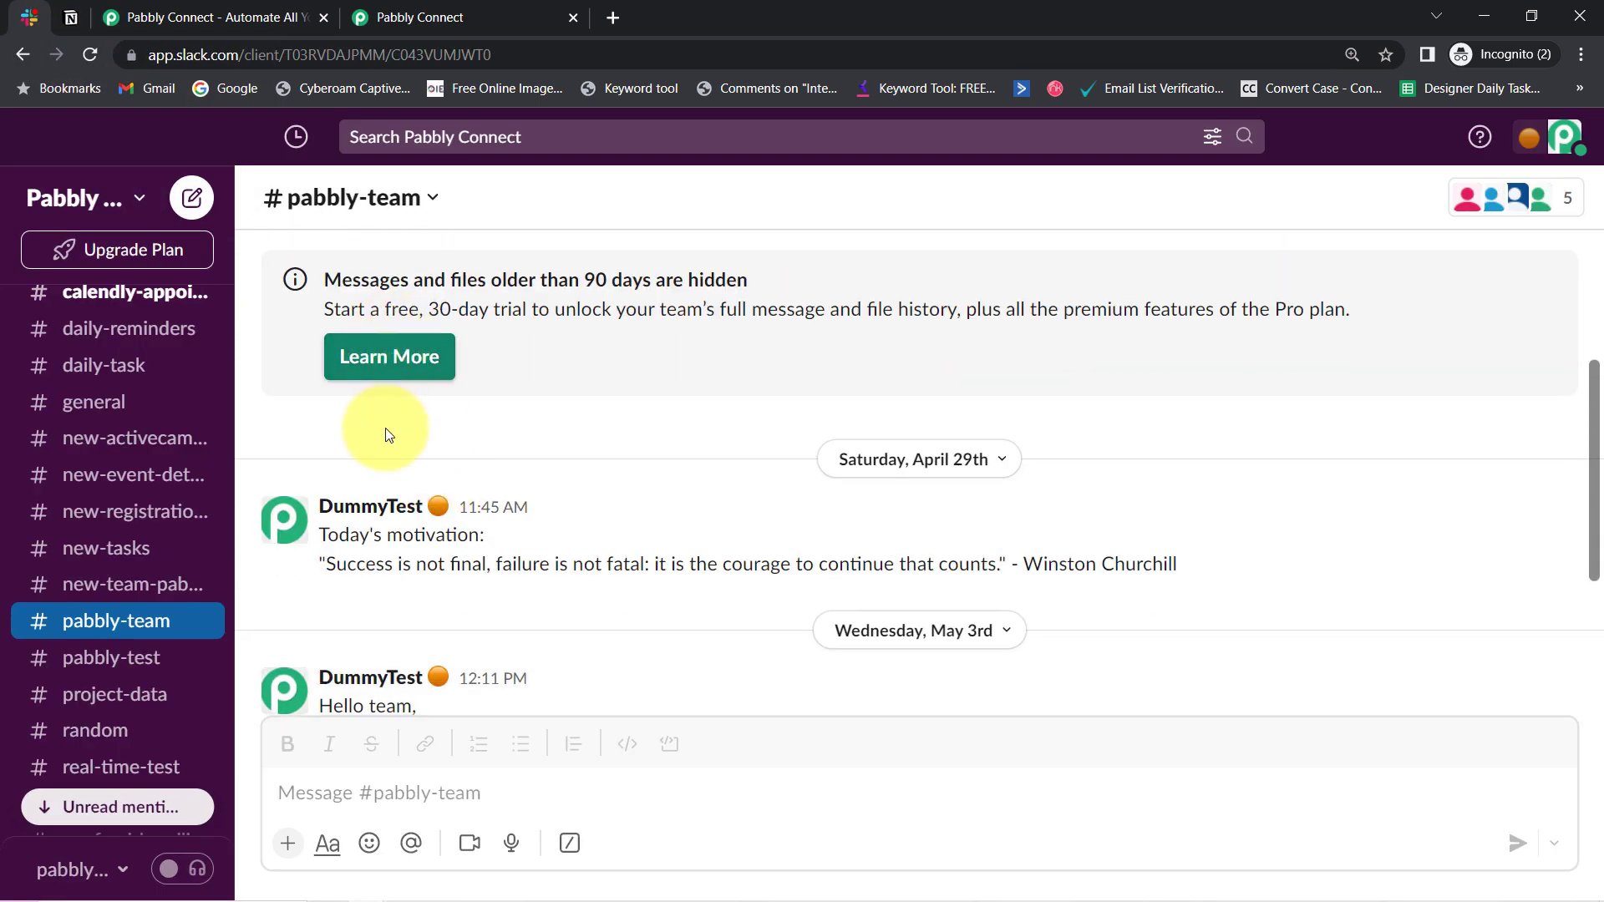
{"action": "scroll", "coordinate": [384, 434], "scroll_direction": "down", "scroll_amount": 5}
{"action": "left_click", "coordinate": [71, 17]}
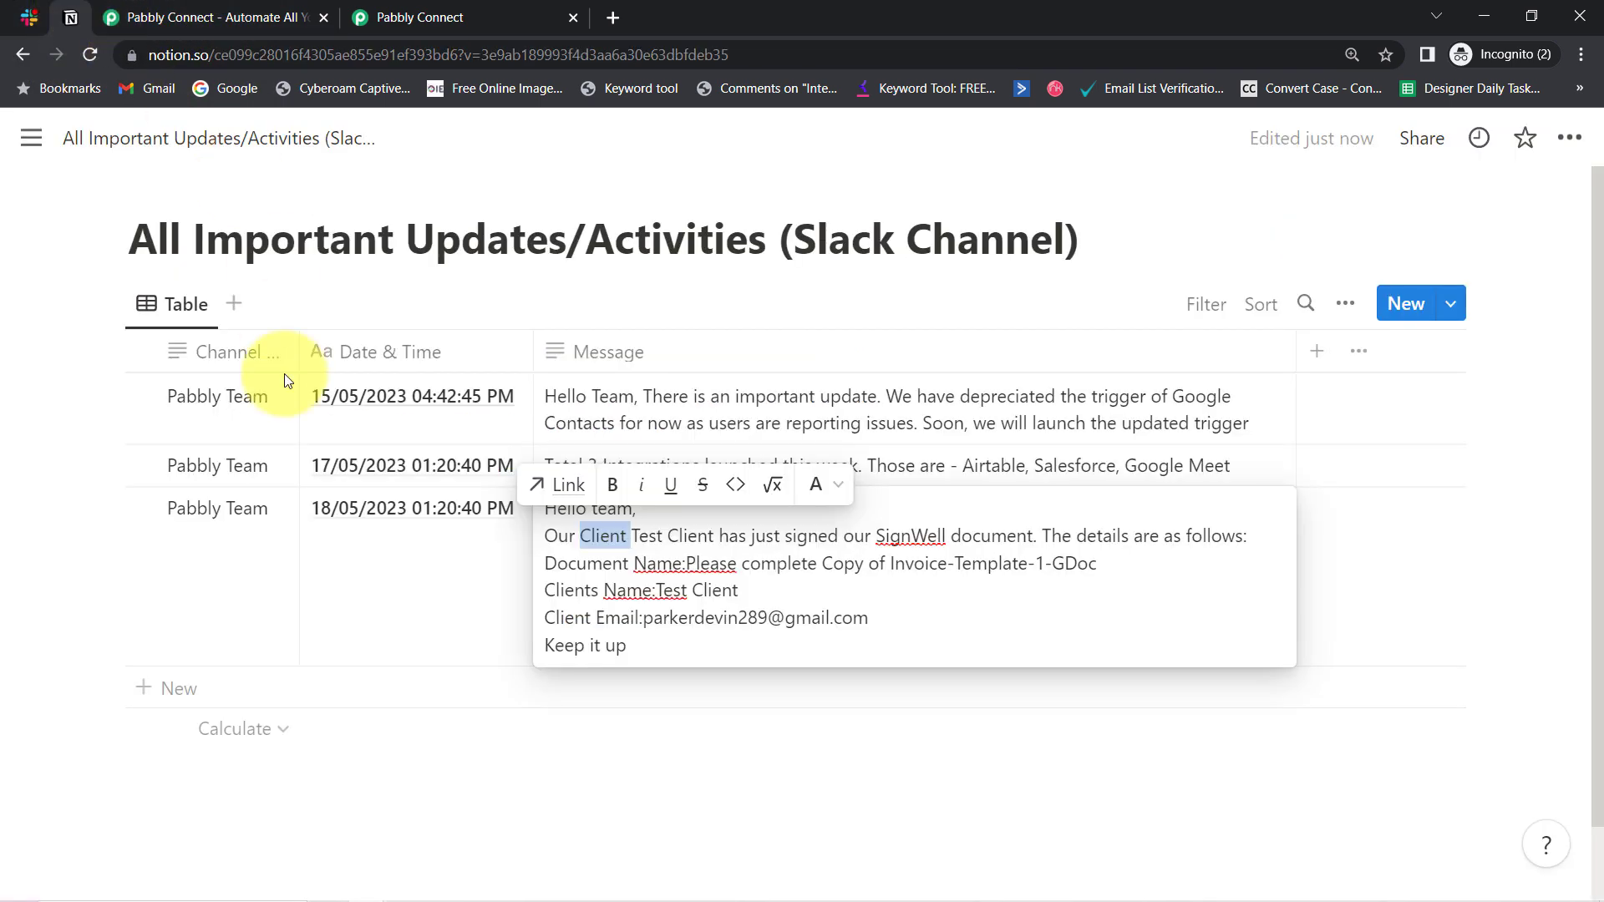
{"action": "key", "text": "Escape"}
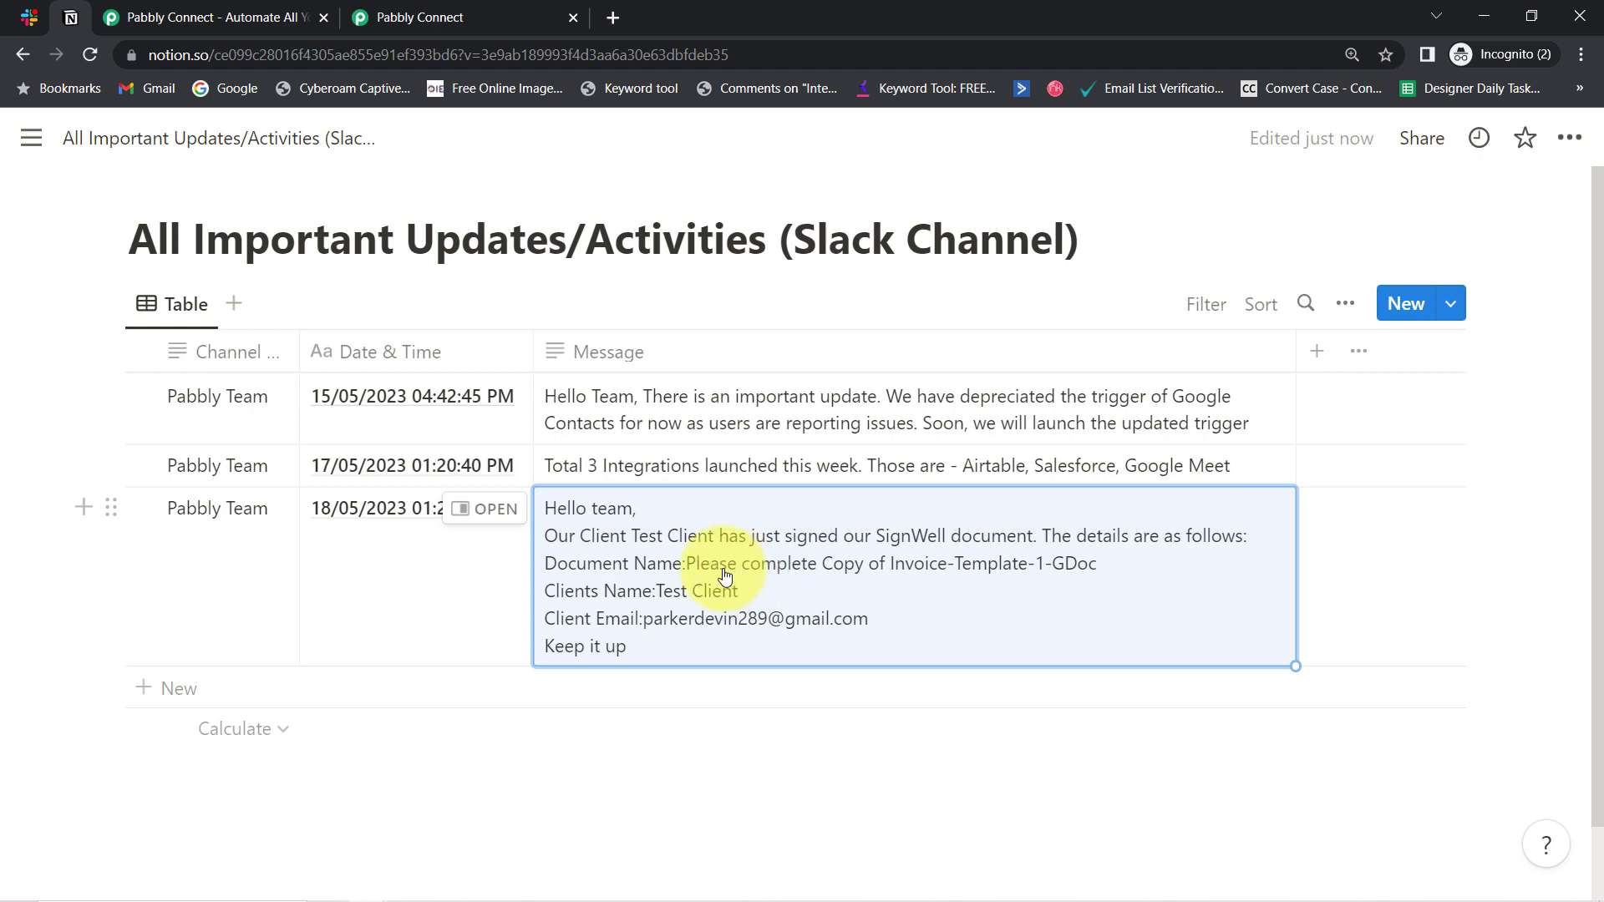
{"action": "left_click", "coordinate": [29, 17]}
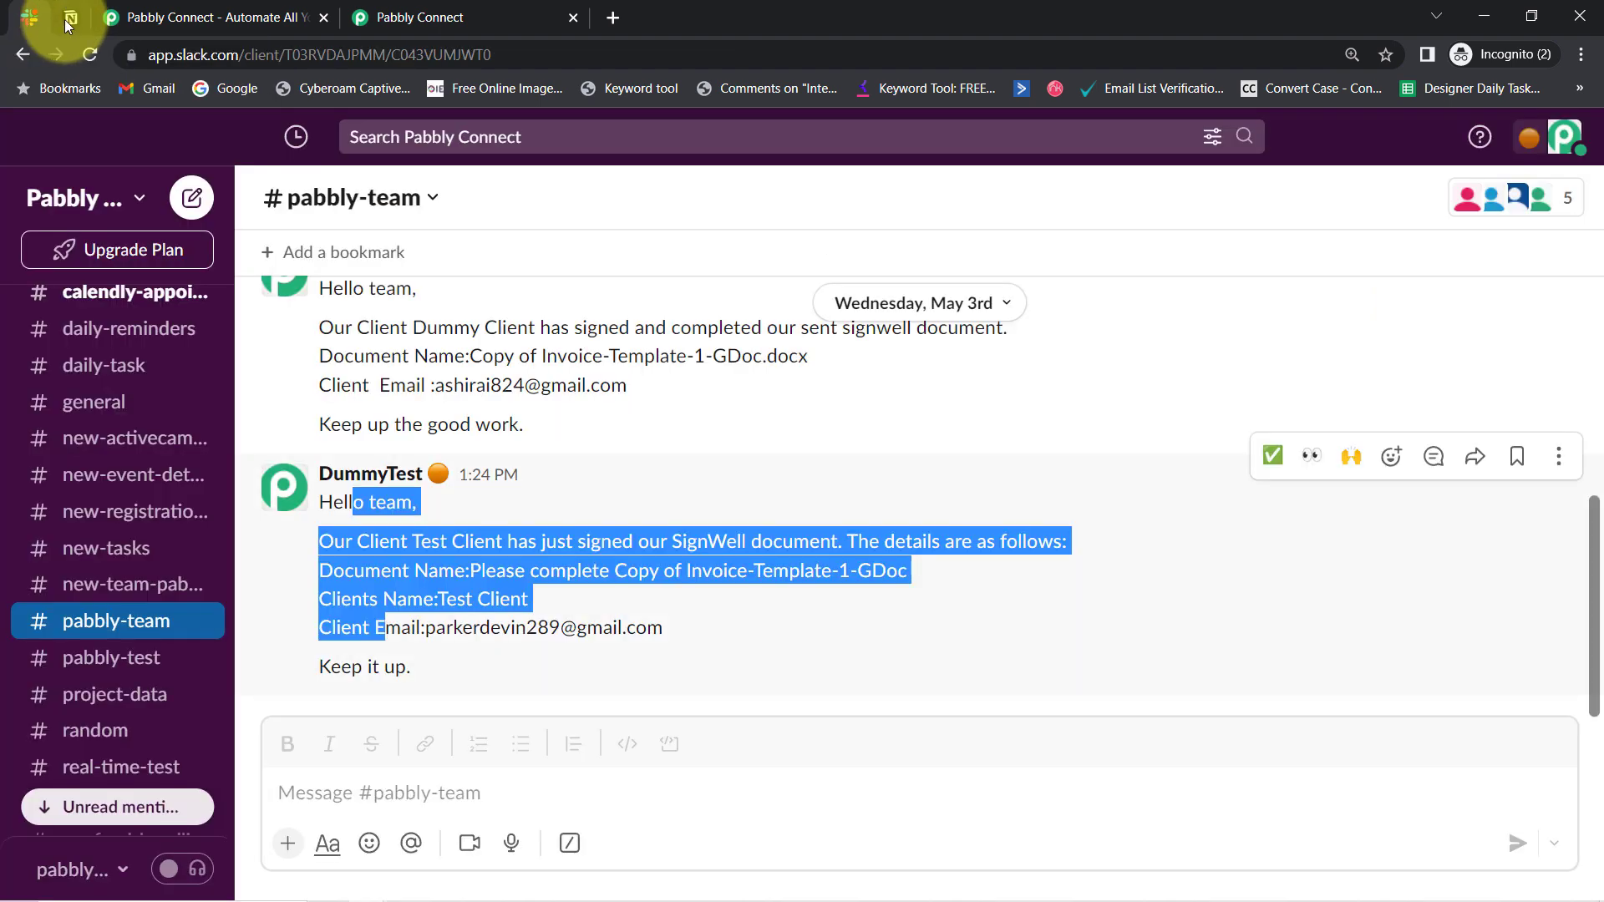
{"action": "left_click", "coordinate": [68, 18]}
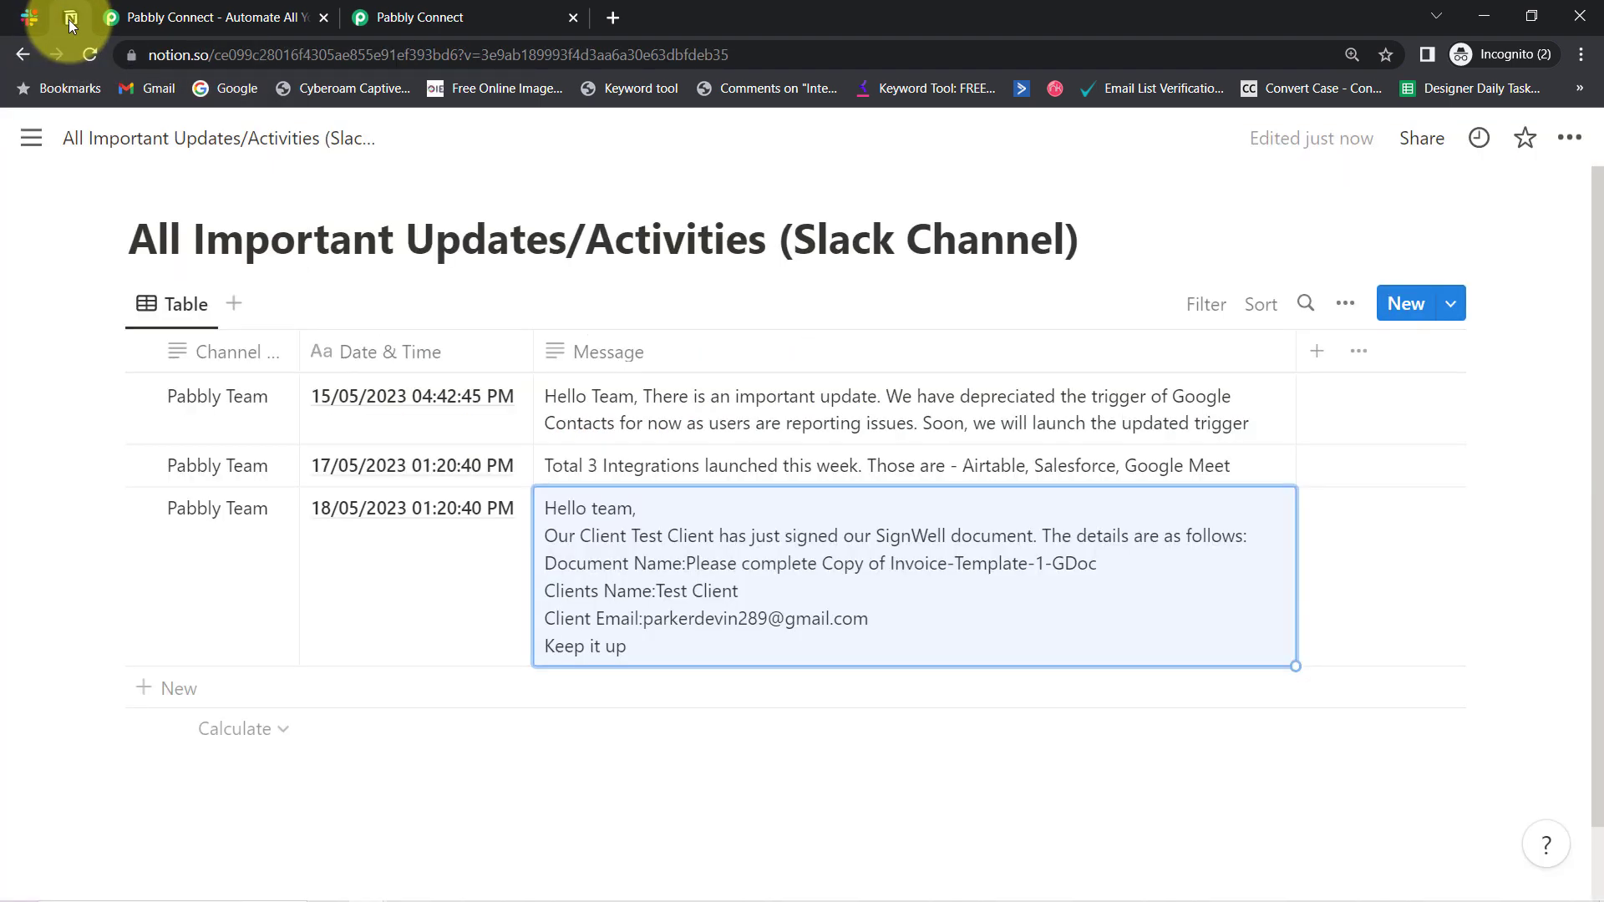
Switch to the Pabbly Connect site, dismiss its lifetime offer pop-up, and examine the home page and the account dashboard
{"action": "left_click", "coordinate": [178, 8]}
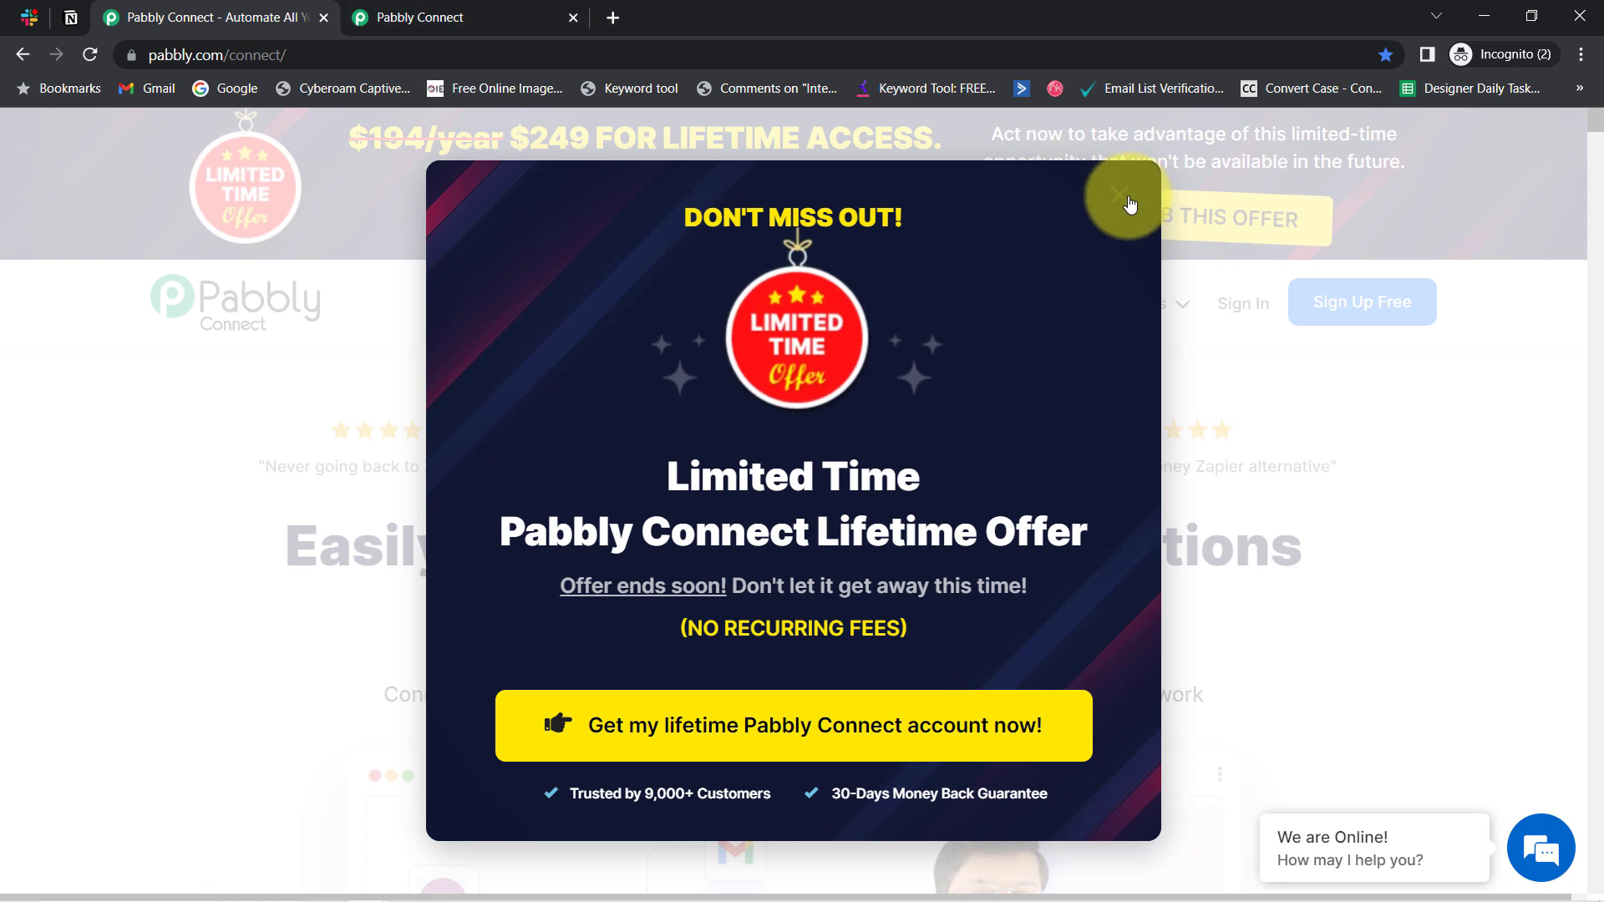
{"action": "left_click", "coordinate": [1130, 205]}
{"action": "left_click", "coordinate": [429, 17]}
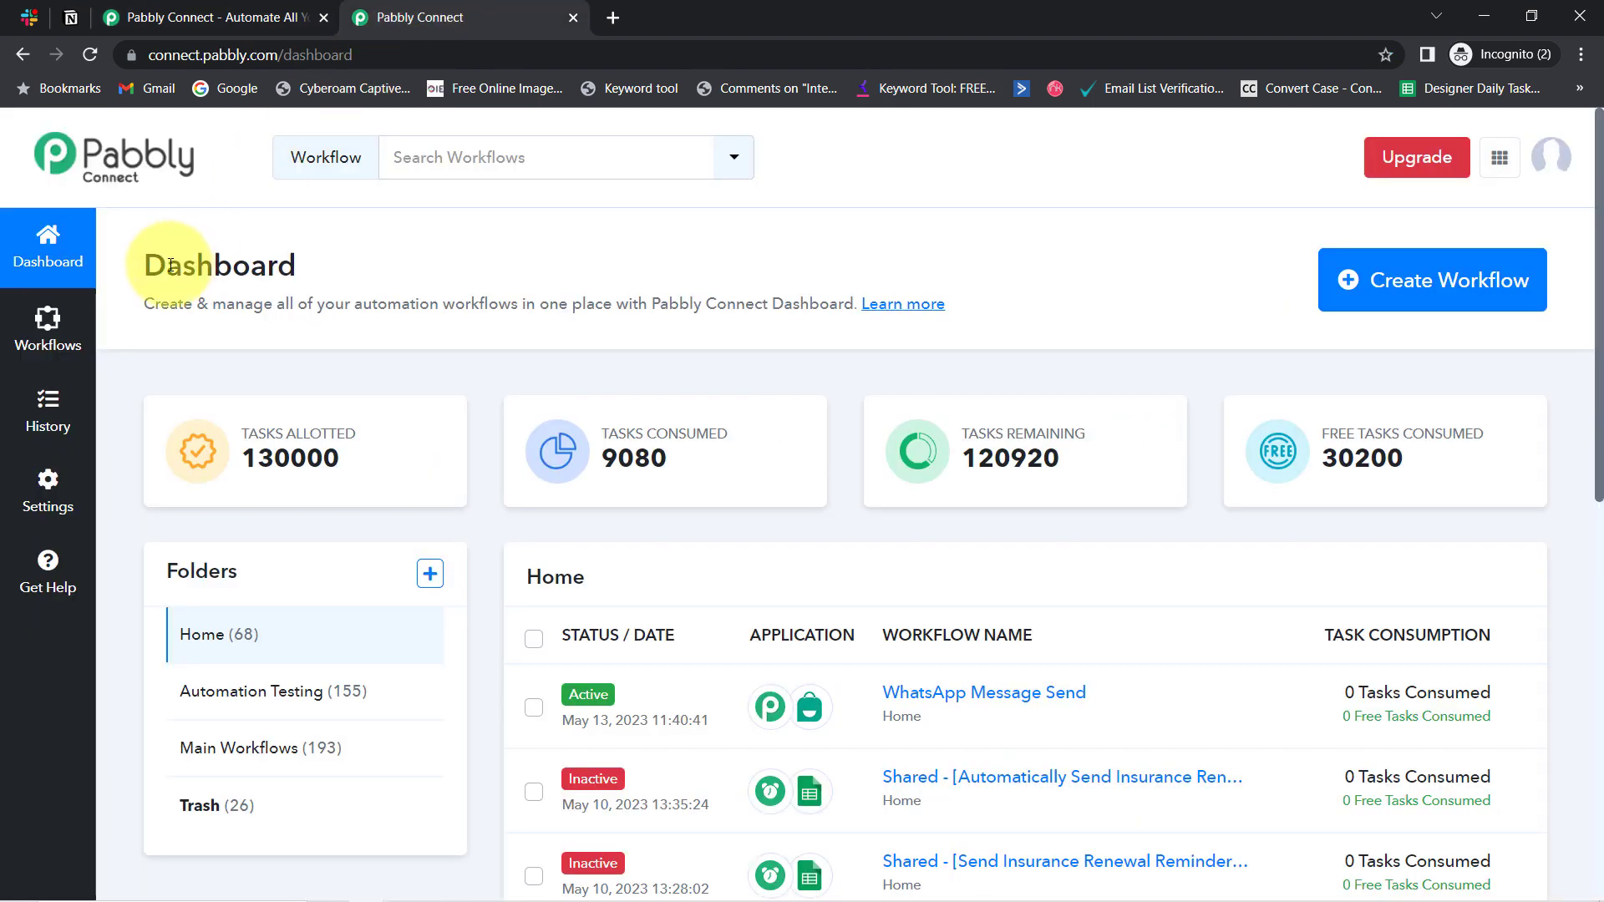
{"action": "left_click_drag", "start_coordinate": [170, 265], "coordinate": [471, 305]}
{"action": "left_click", "coordinate": [223, 10]}
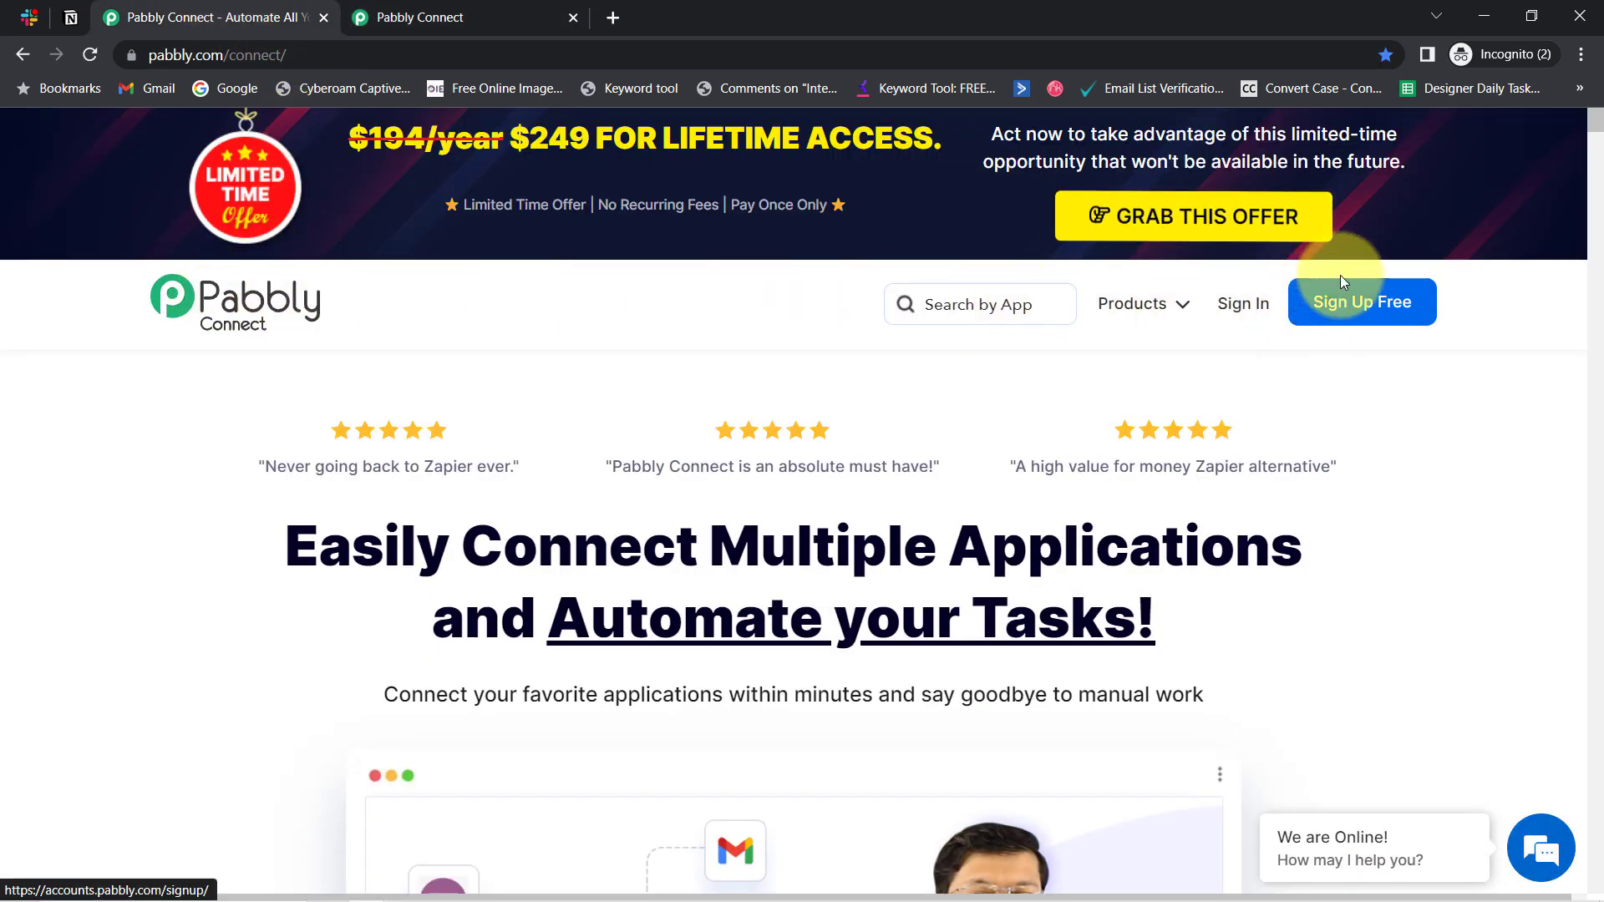
{"action": "left_click", "coordinate": [452, 10]}
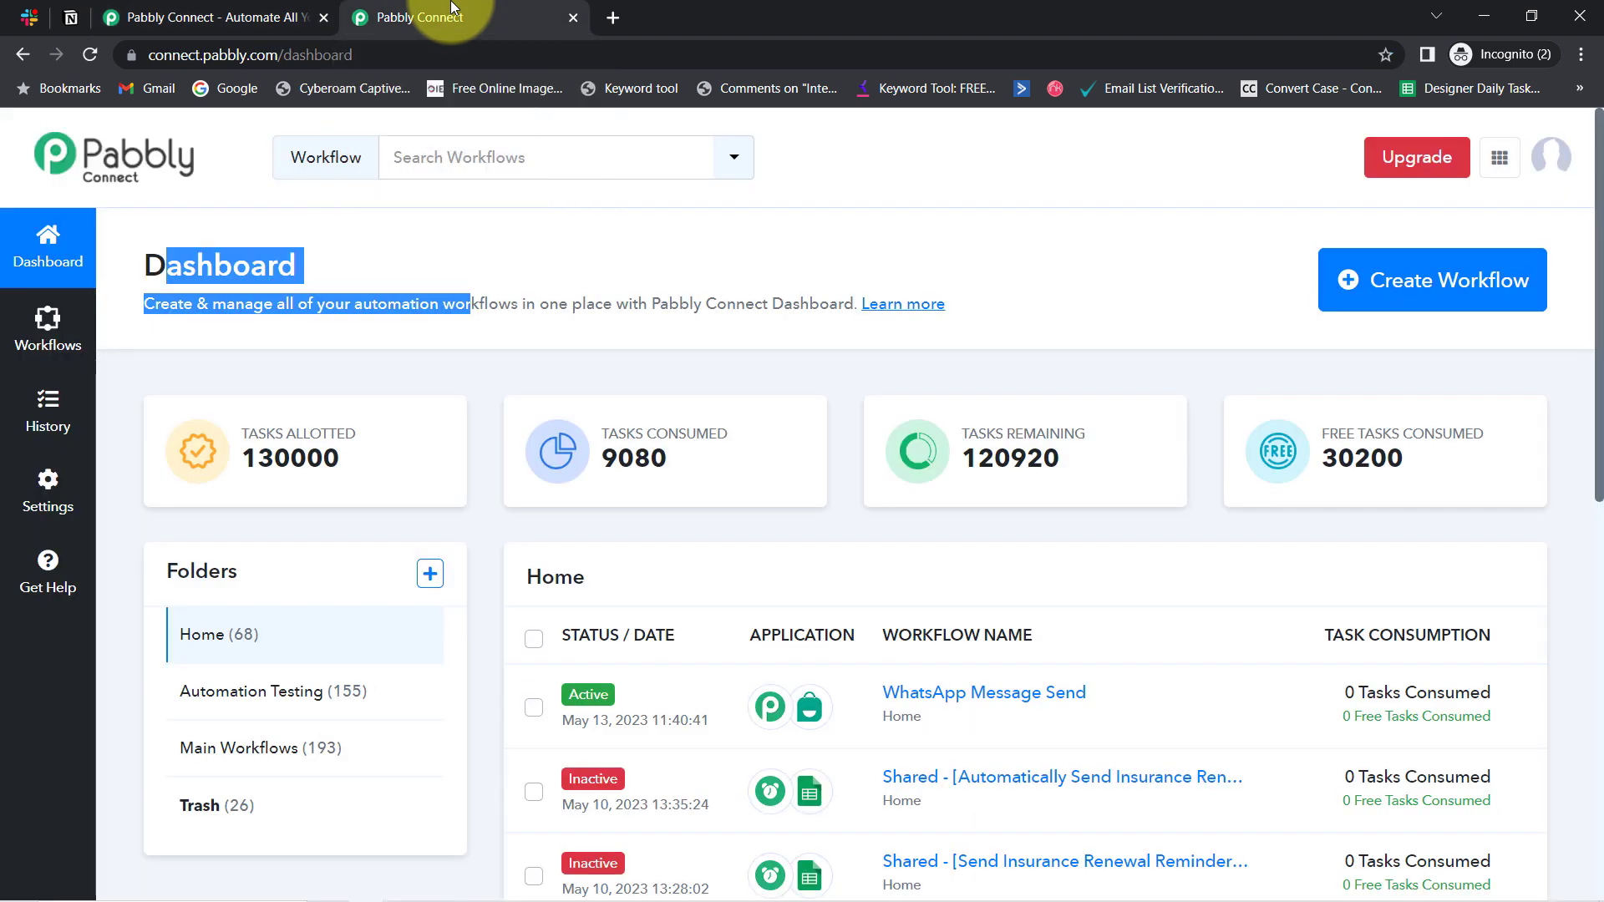
{"action": "left_click", "coordinate": [574, 270]}
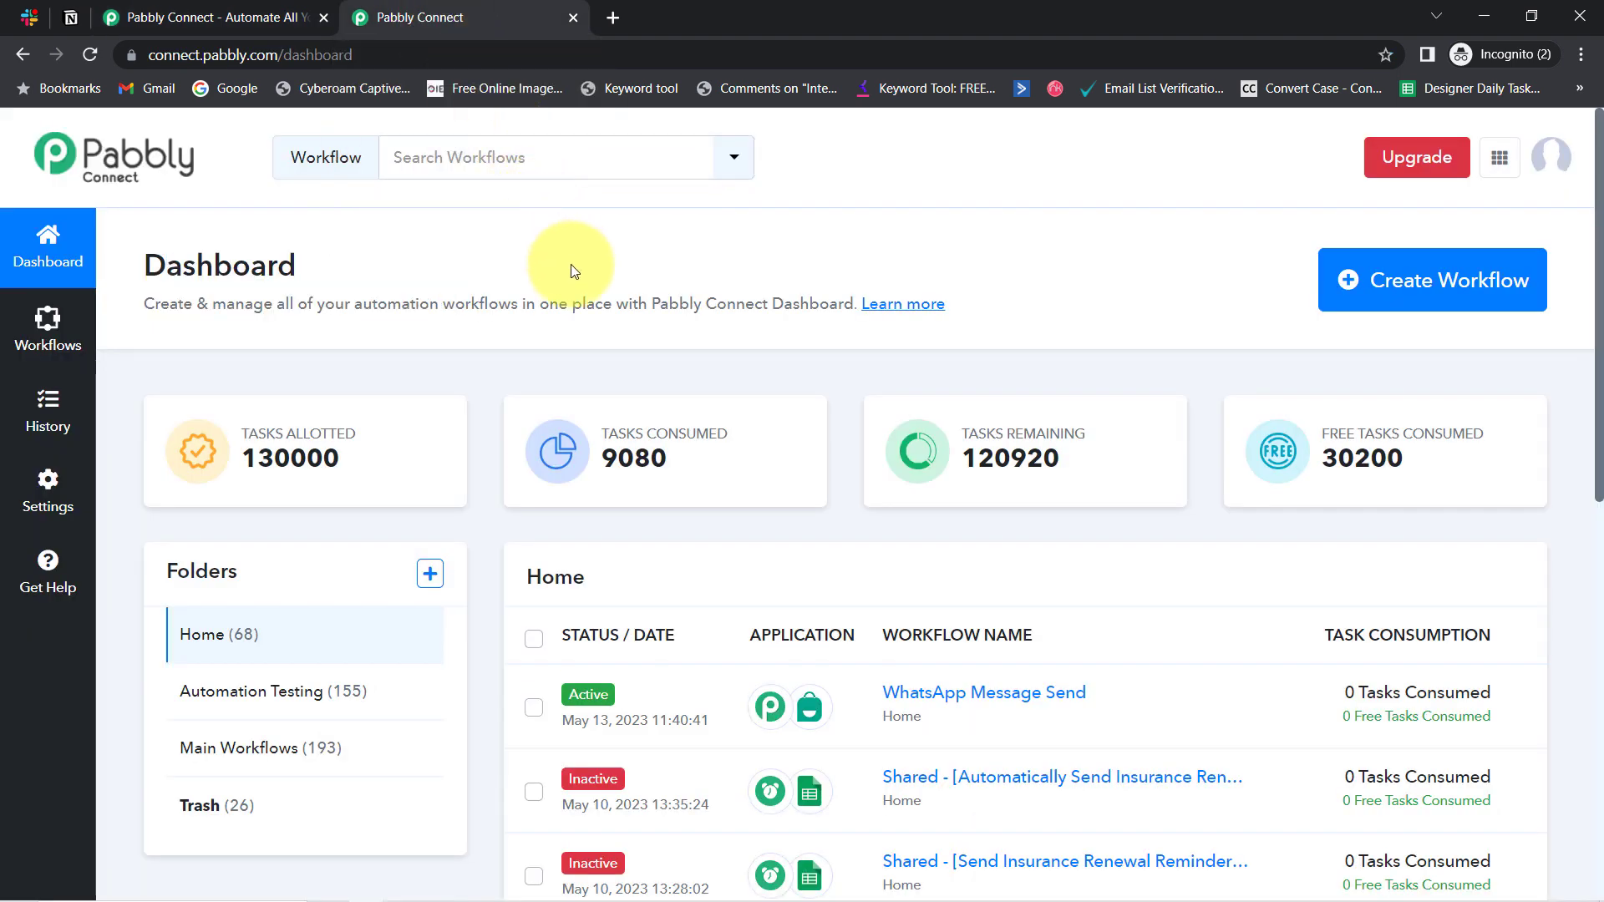
{"action": "left_click_drag", "start_coordinate": [159, 264], "coordinate": [578, 322]}
Create a new workflow named "Get Slack Channel Messages to Notion Automatically"
{"action": "left_click", "coordinate": [1389, 283]}
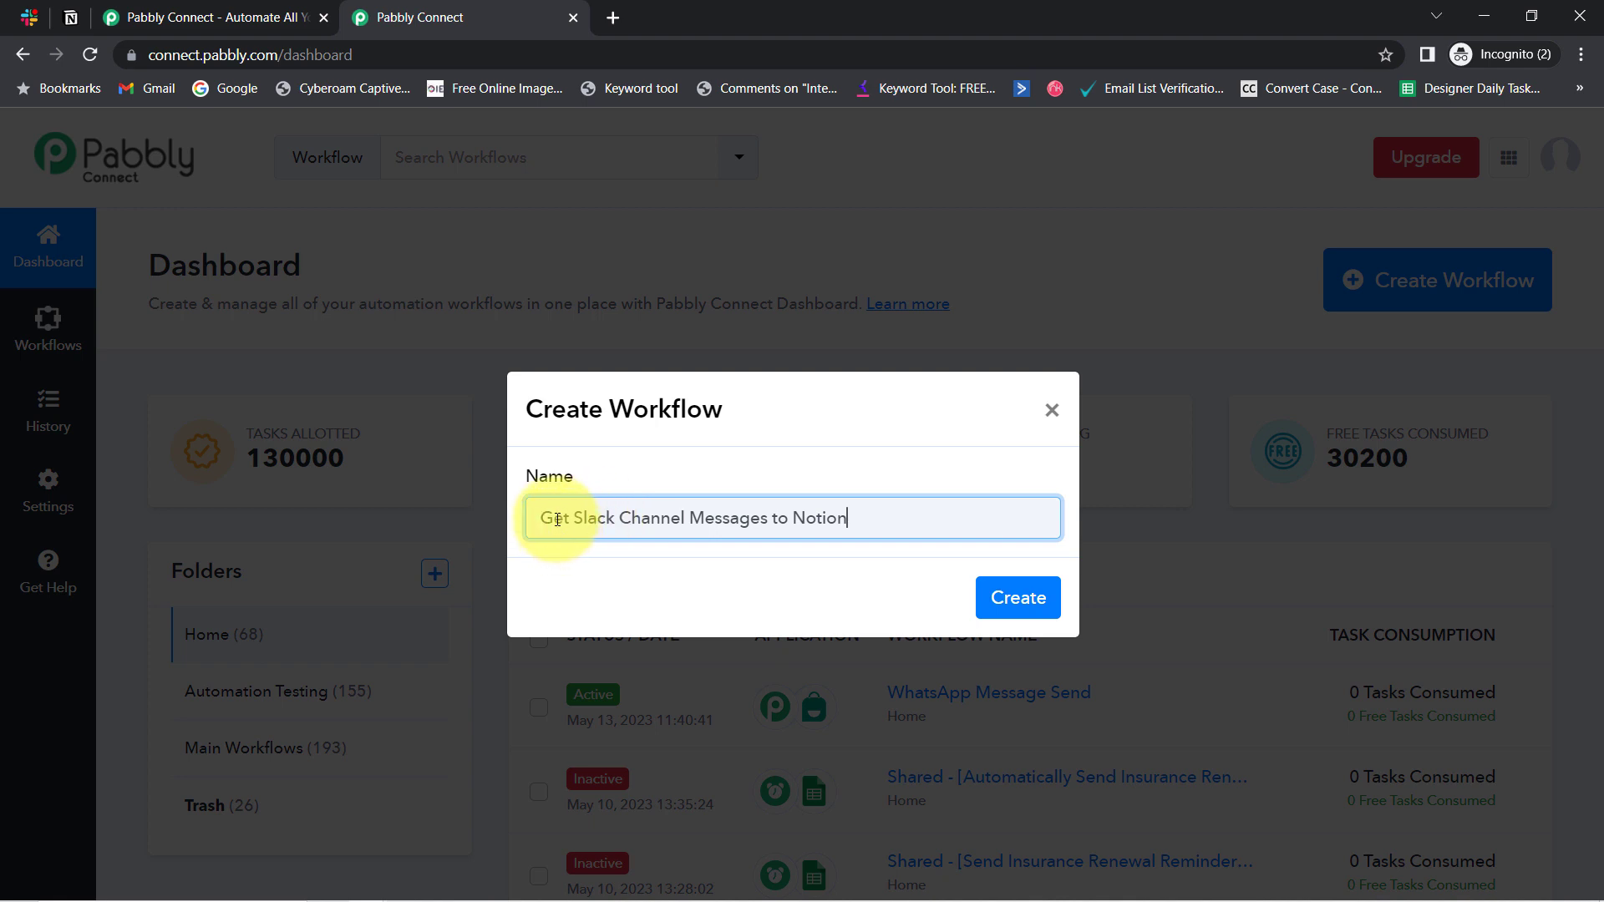
{"action": "left_click", "coordinate": [831, 511]}
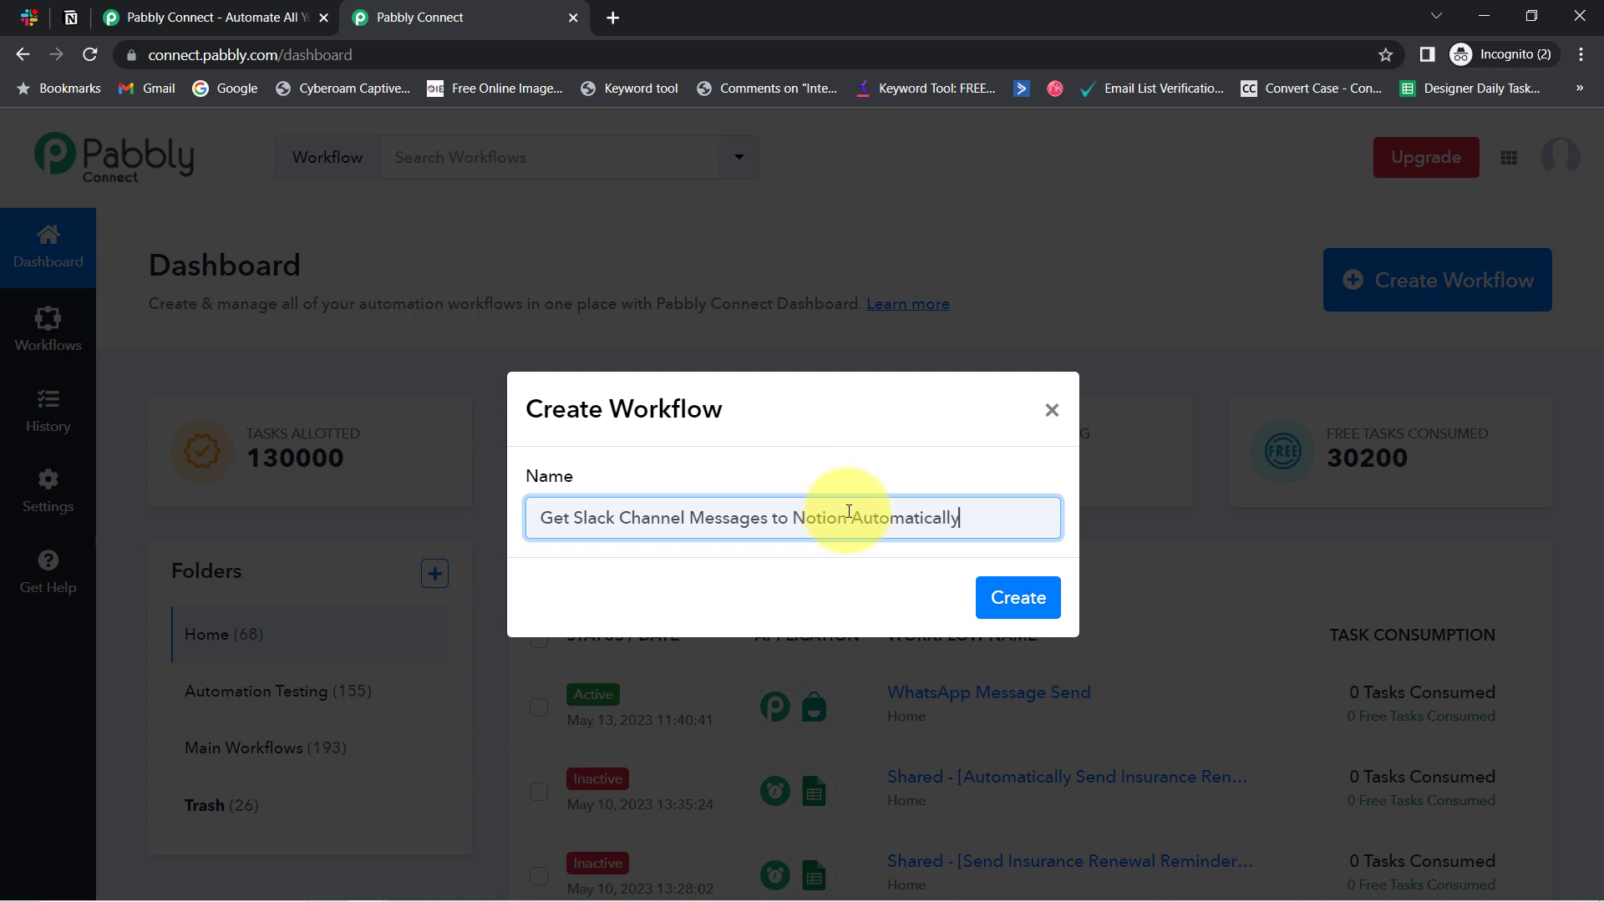
{"action": "left_click", "coordinate": [1020, 616]}
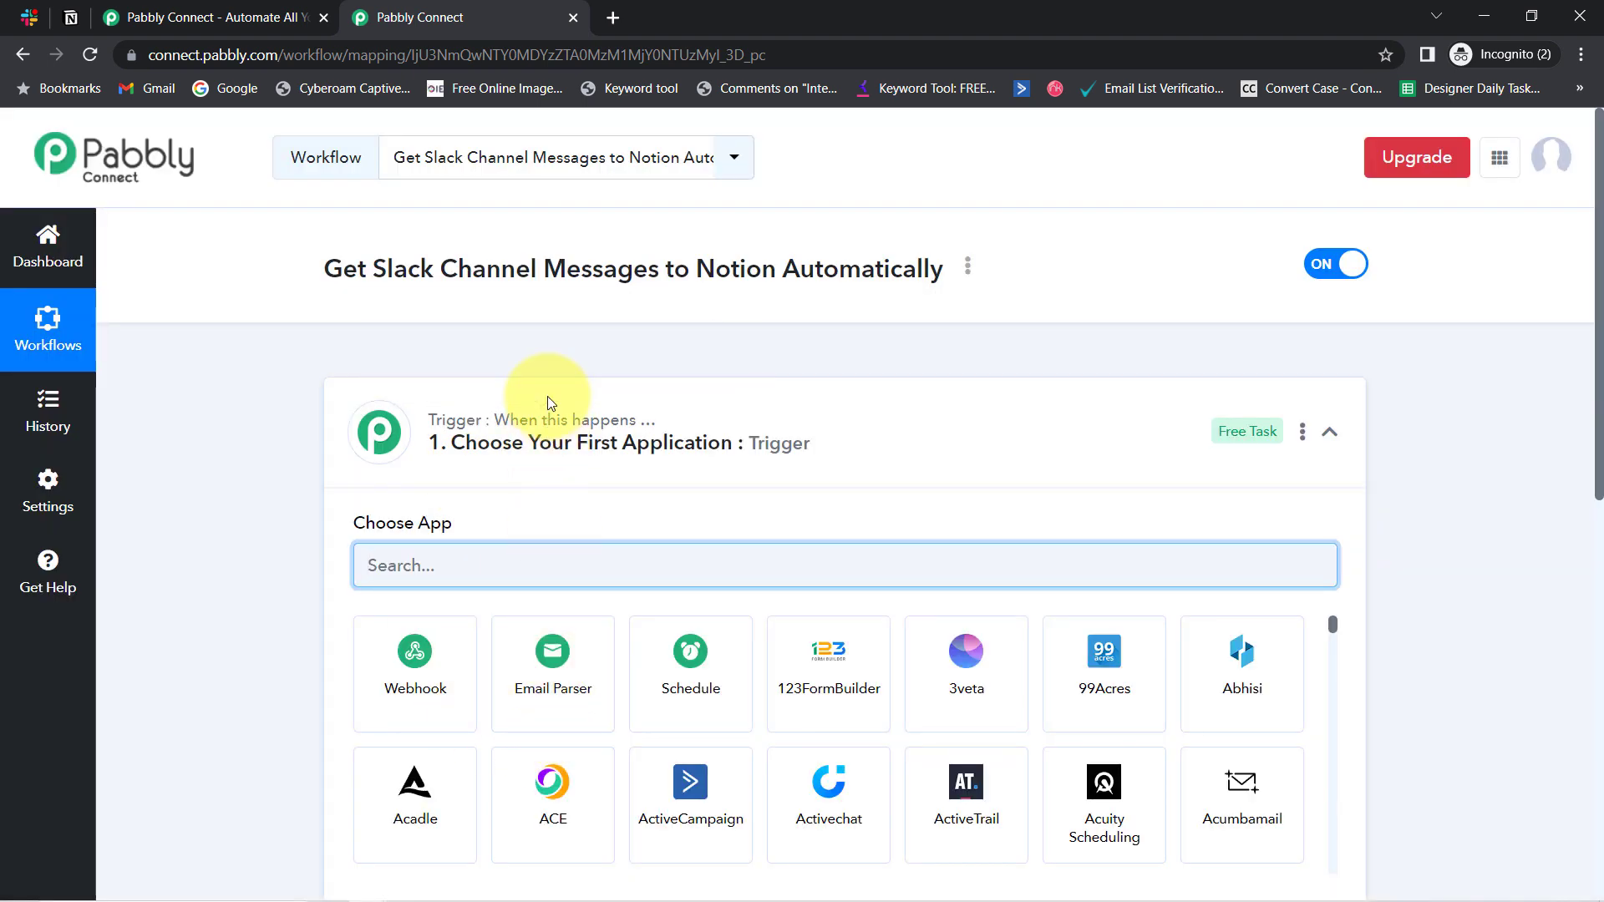
{"action": "left_click", "coordinate": [556, 399]}
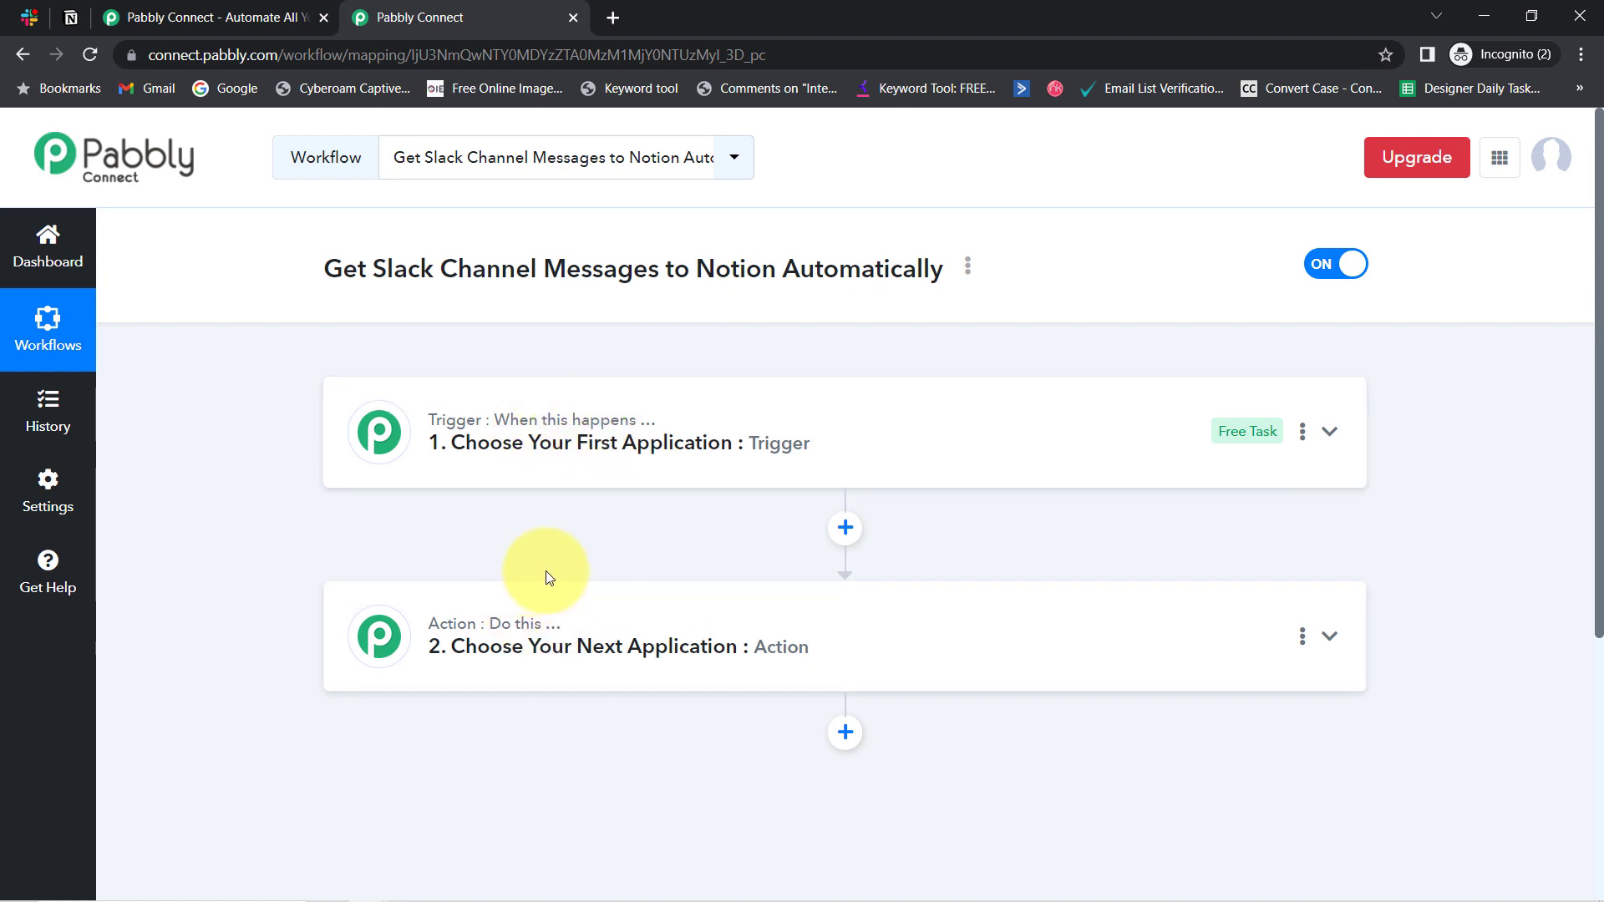
{"action": "mouse_move", "coordinate": [535, 628]}
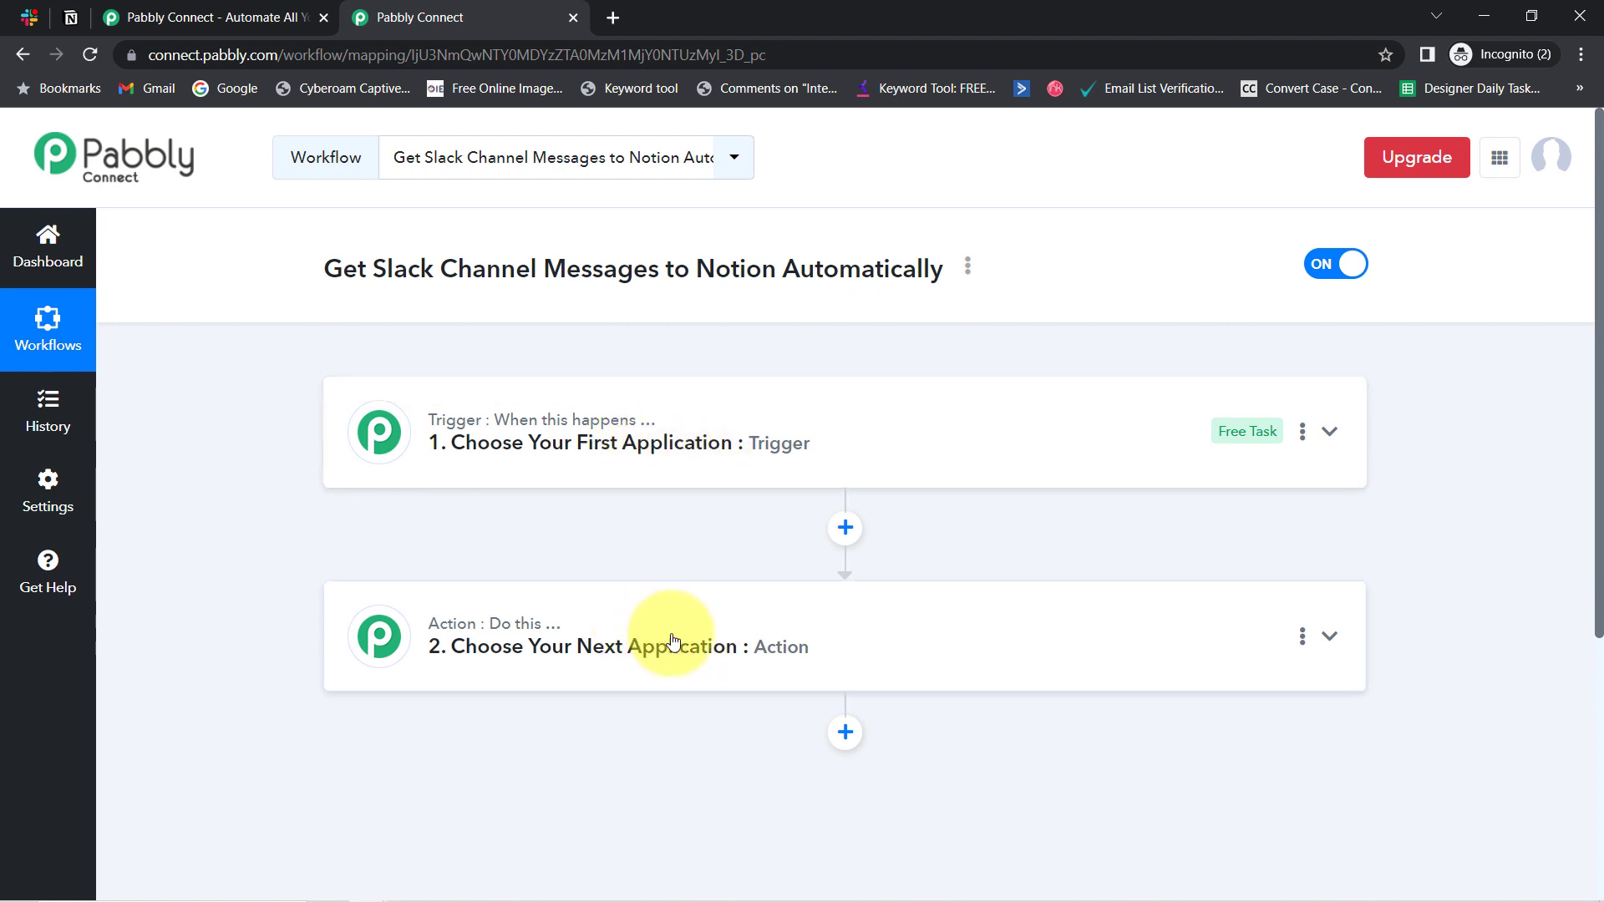
{"action": "left_click", "coordinate": [644, 447]}
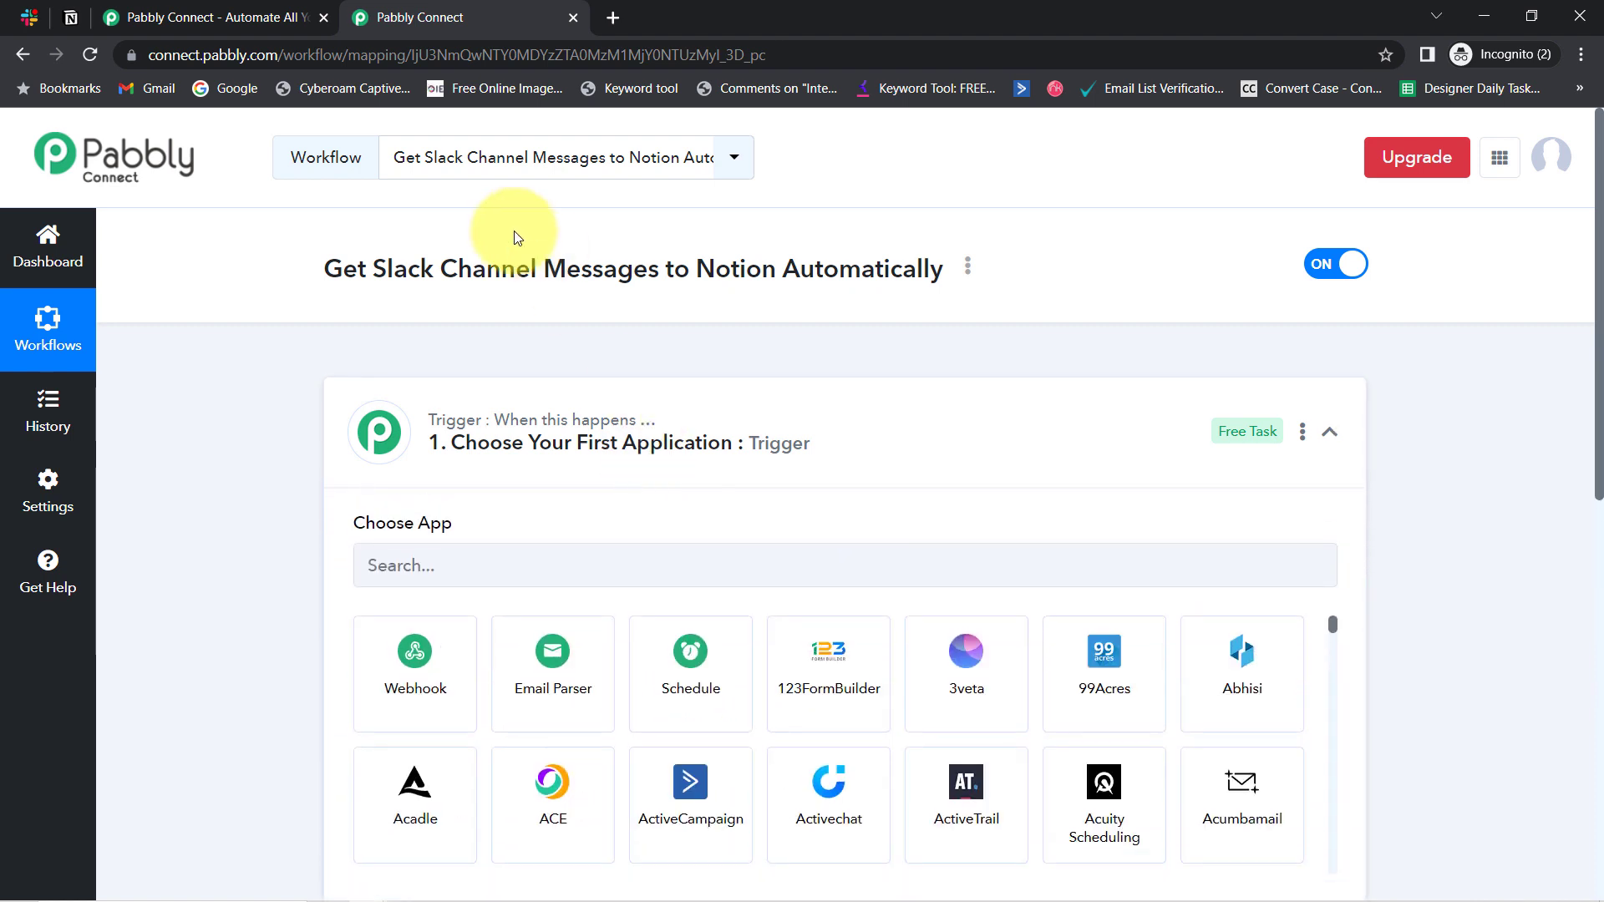
{"action": "left_click_drag", "start_coordinate": [390, 256], "coordinate": [890, 275]}
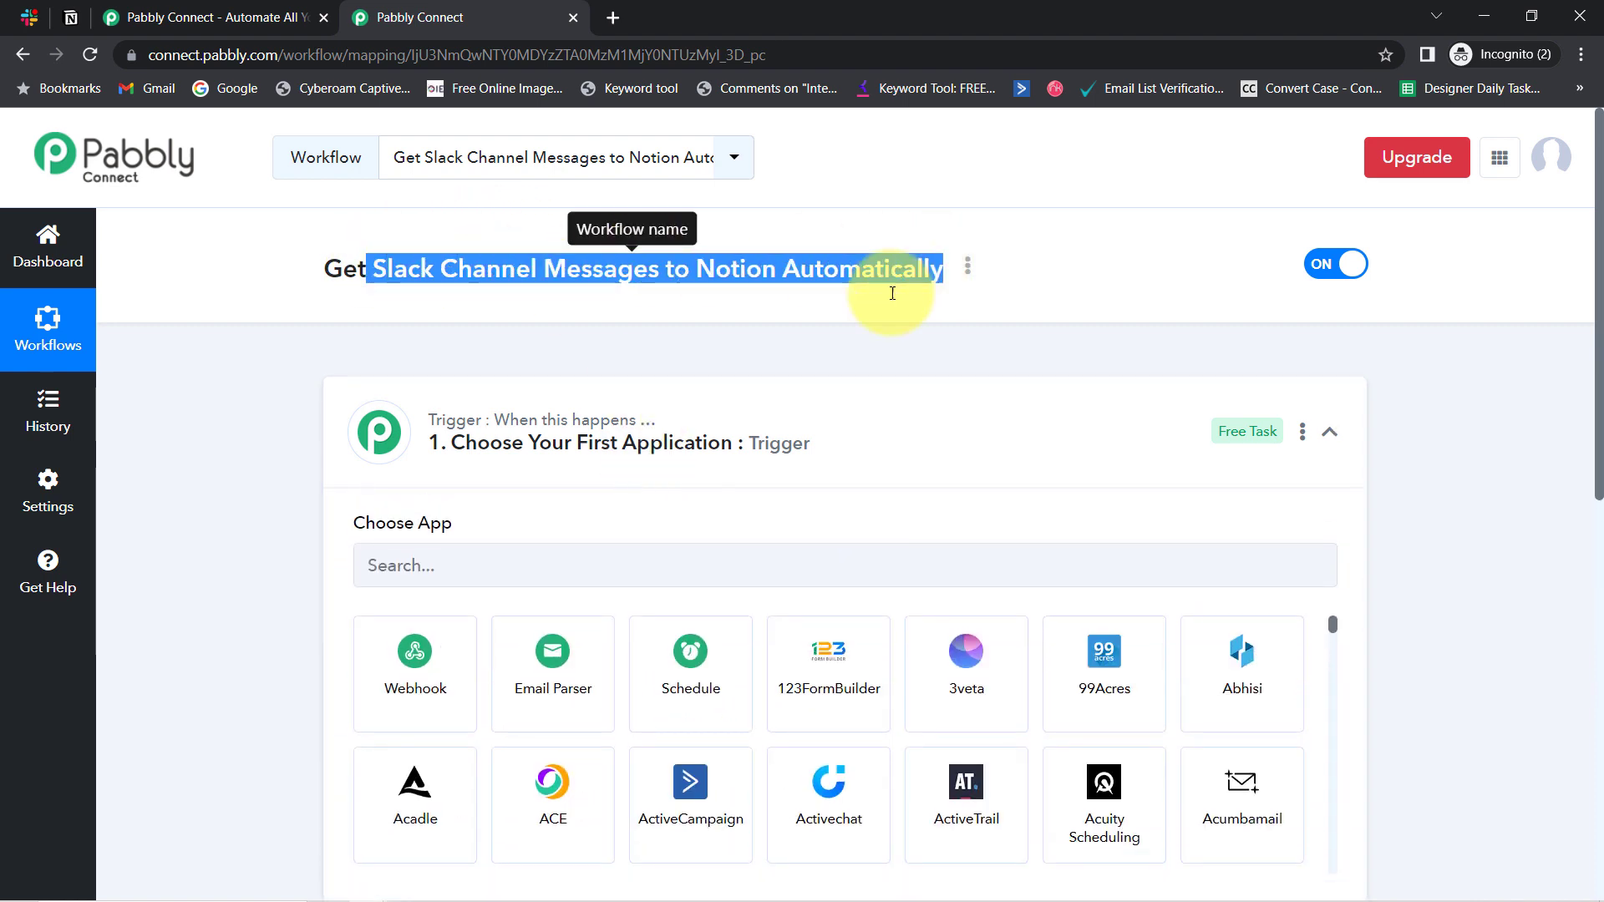
Search for "slack" and choose Slack as the workflow's trigger application
{"action": "left_click", "coordinate": [462, 569]}
{"action": "type", "text": "sla"}
{"action": "key", "text": "BackSpace"}
{"action": "key", "text": "BackSpace"}
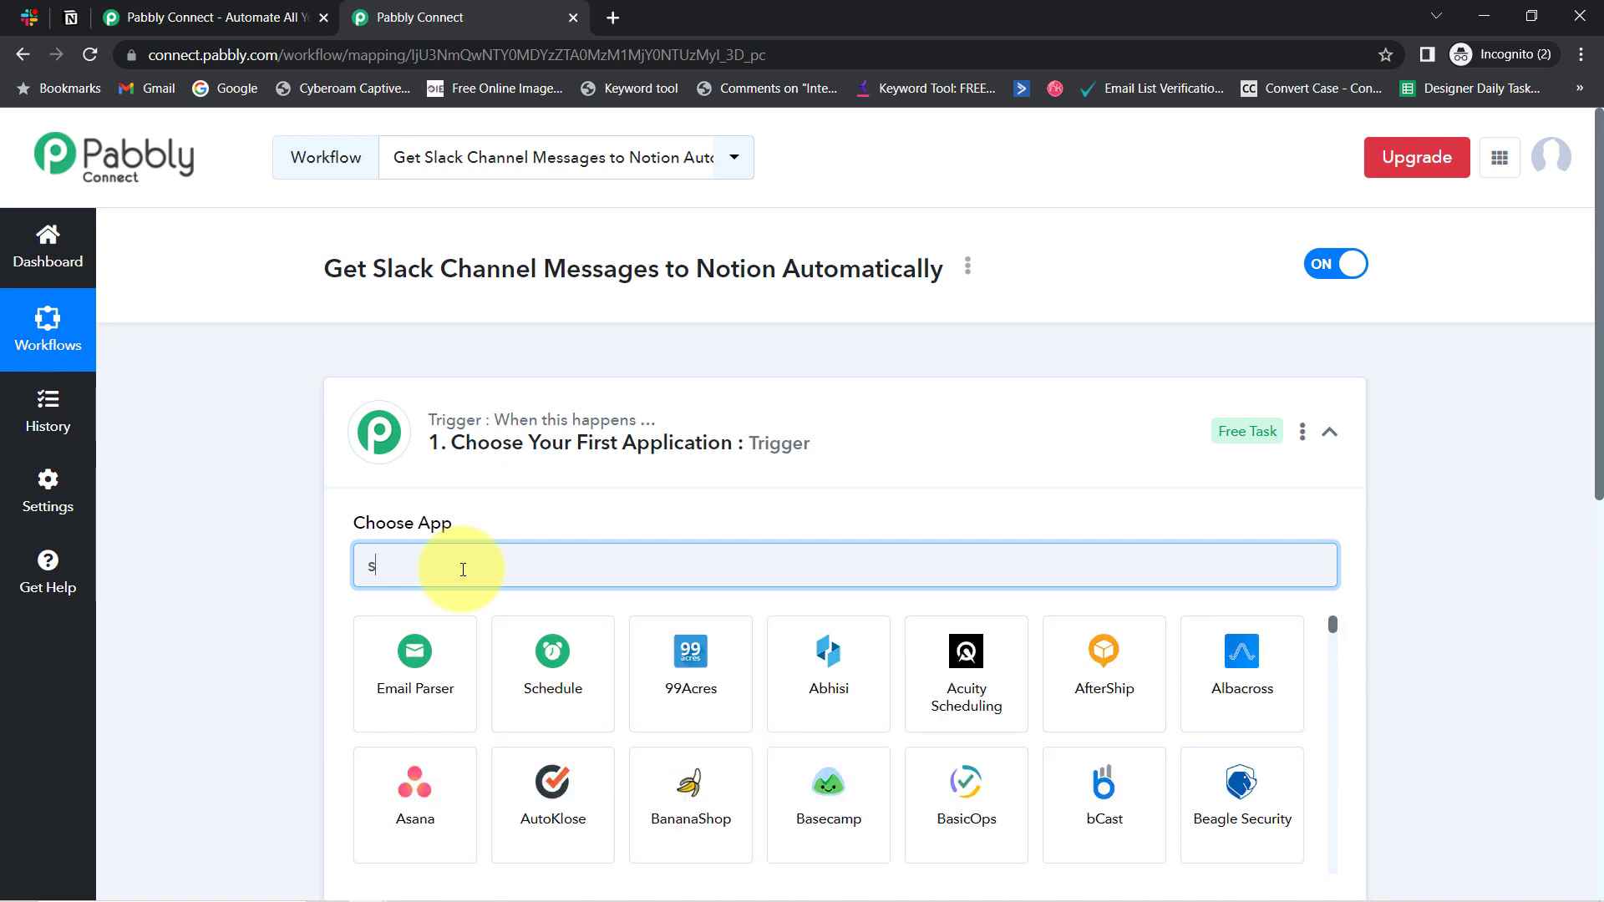
{"action": "type", "text": "lack"}
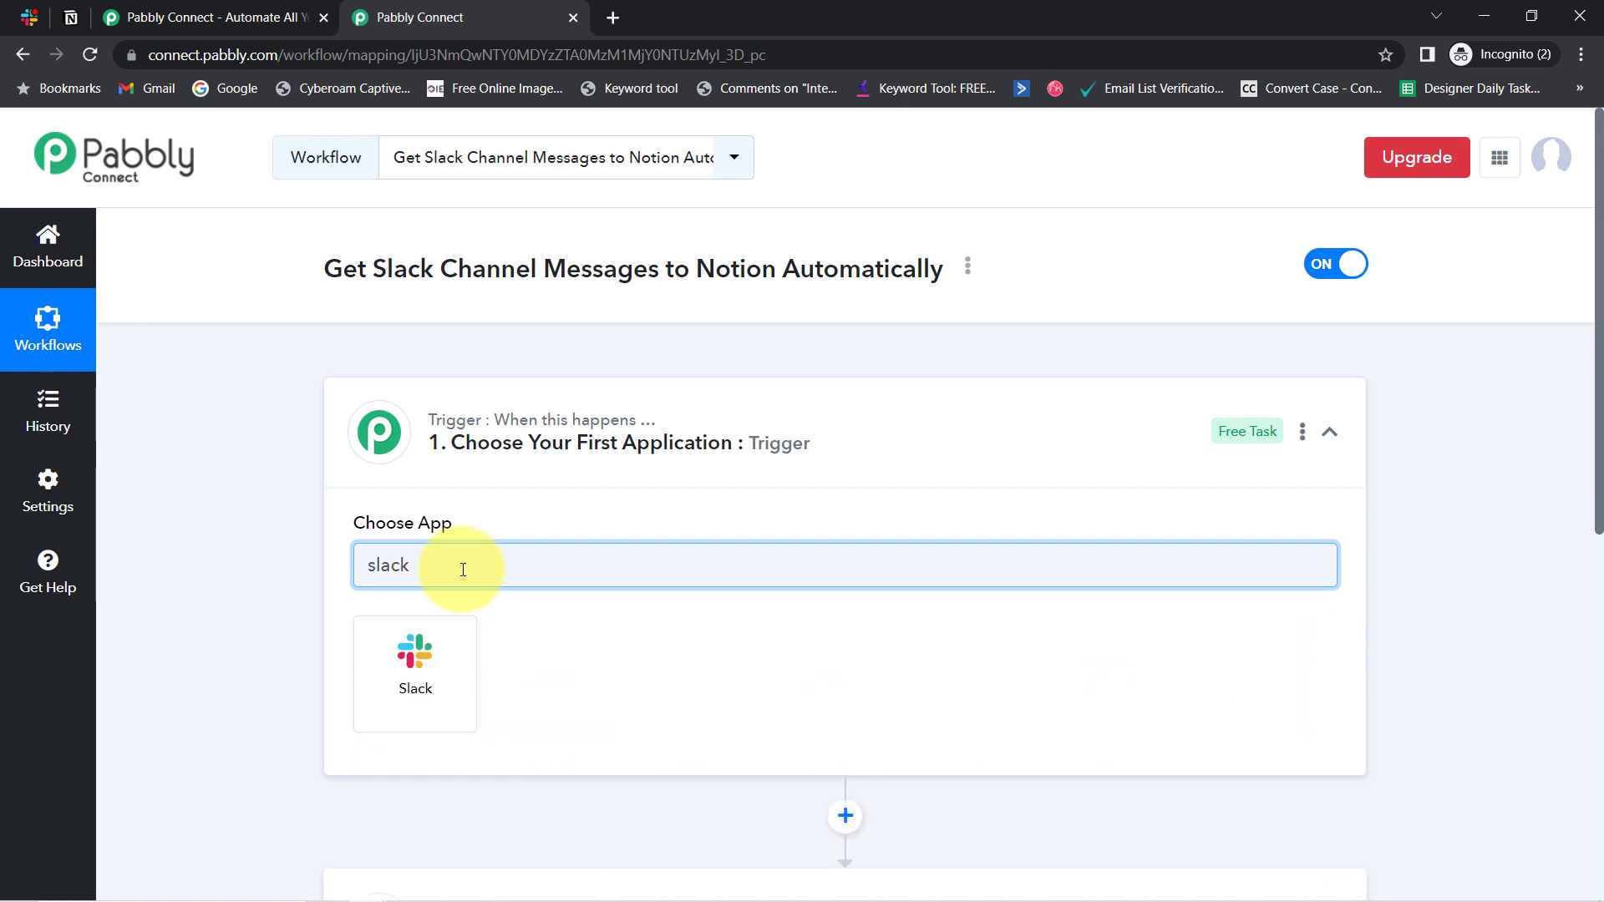
{"action": "left_click", "coordinate": [408, 674]}
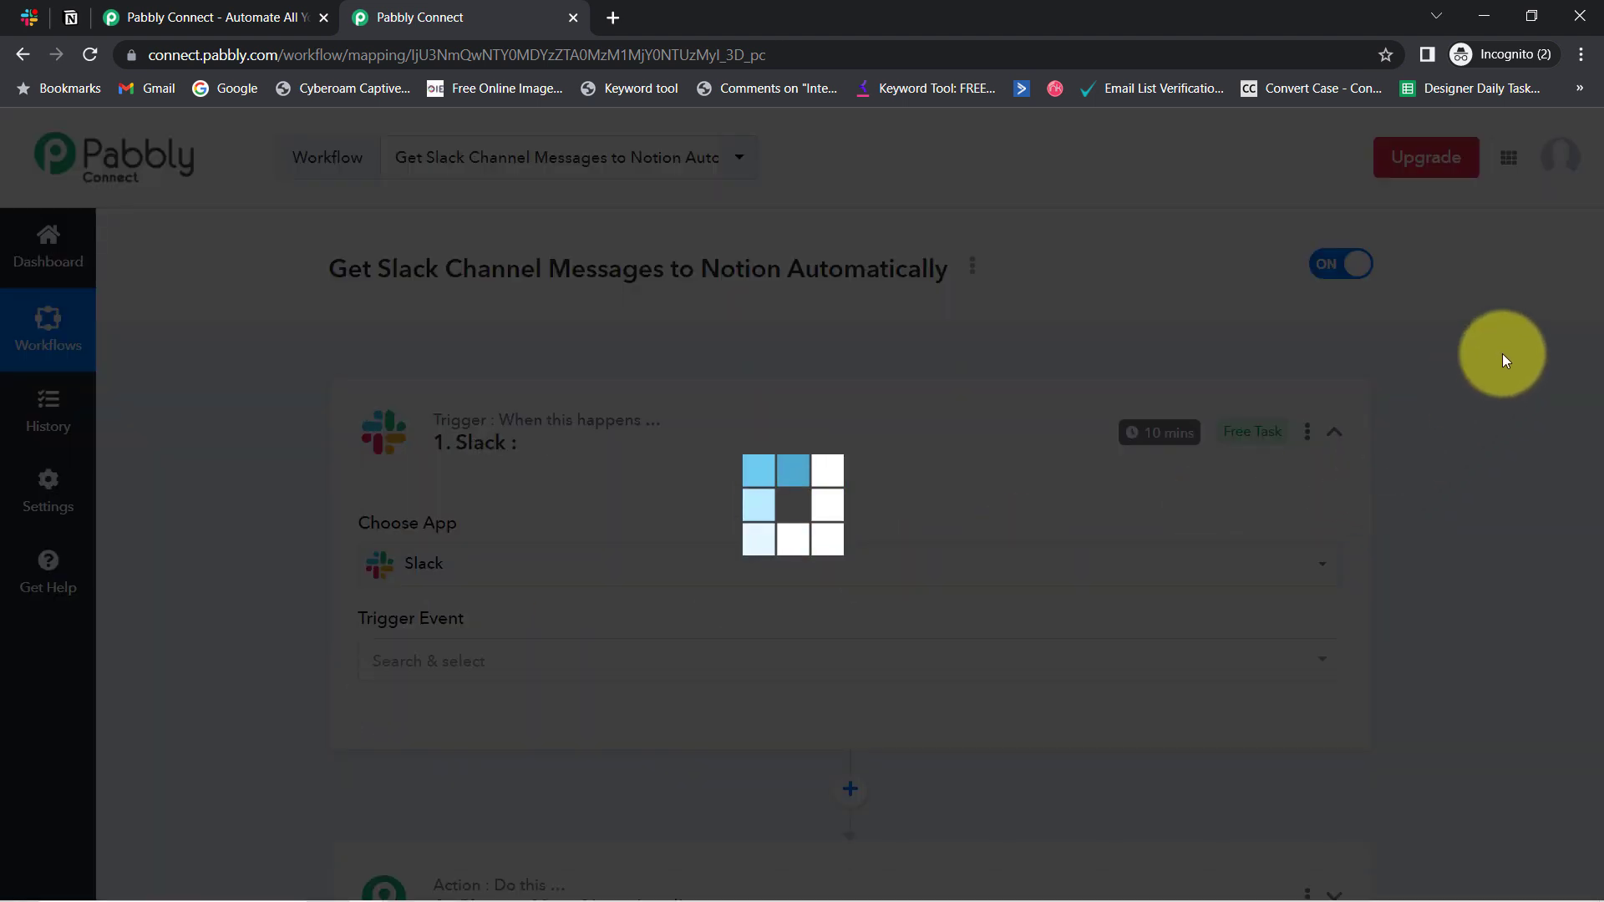
Search for "notion" and choose Notion as the application for the workflow's action step
{"action": "scroll", "coordinate": [1598, 342], "scroll_direction": "down", "scroll_amount": 5}
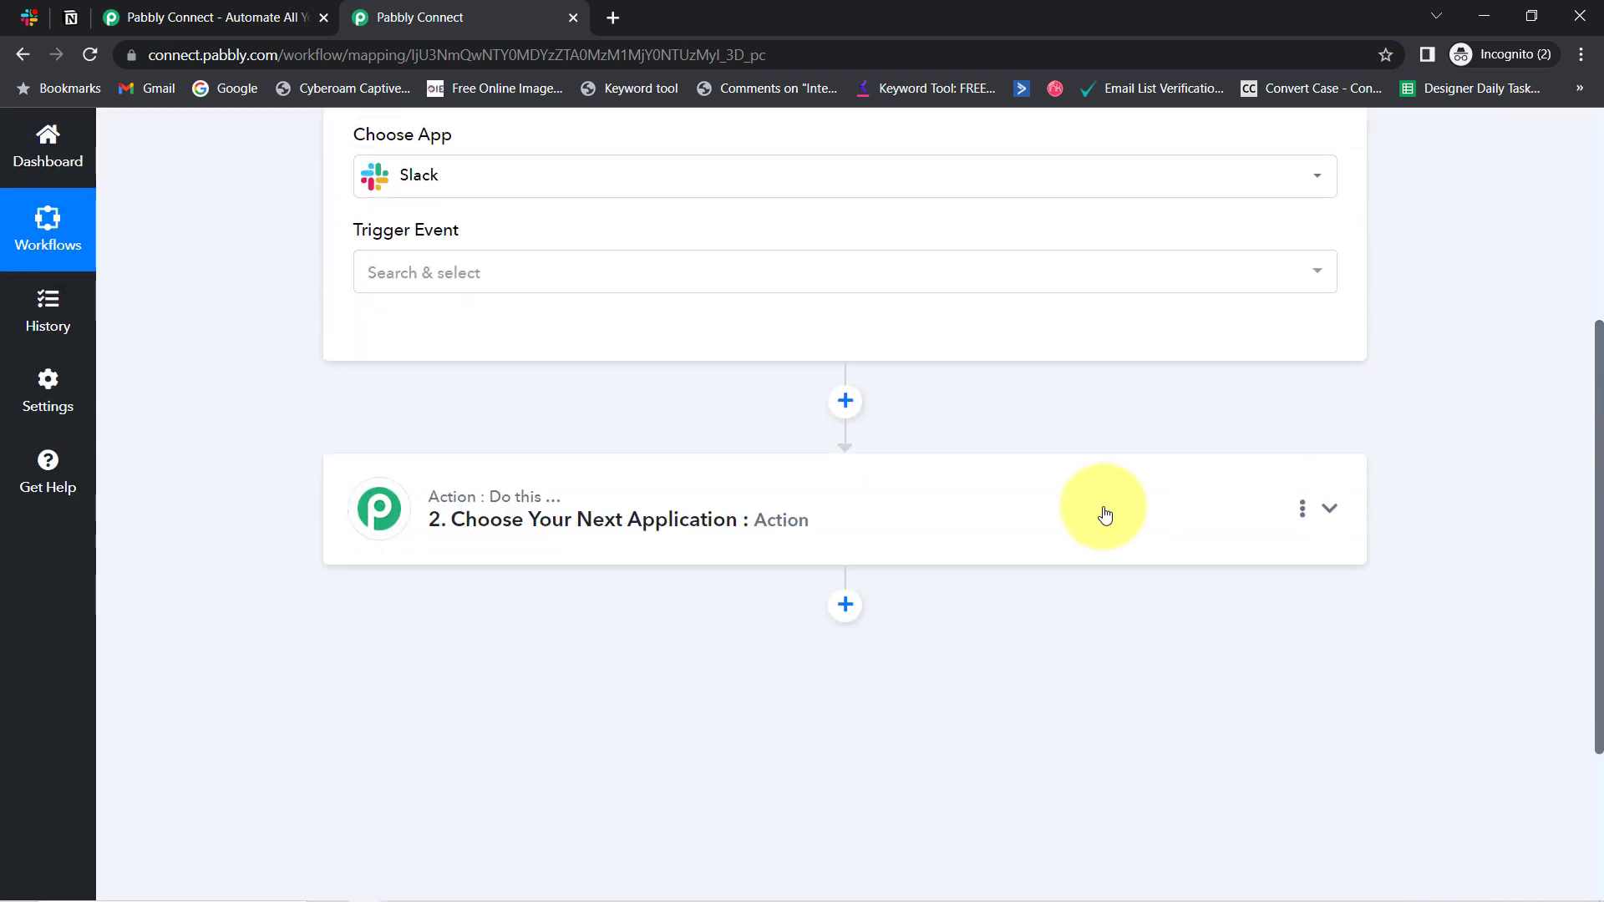
{"action": "left_click", "coordinate": [786, 522]}
{"action": "left_click", "coordinate": [463, 658]}
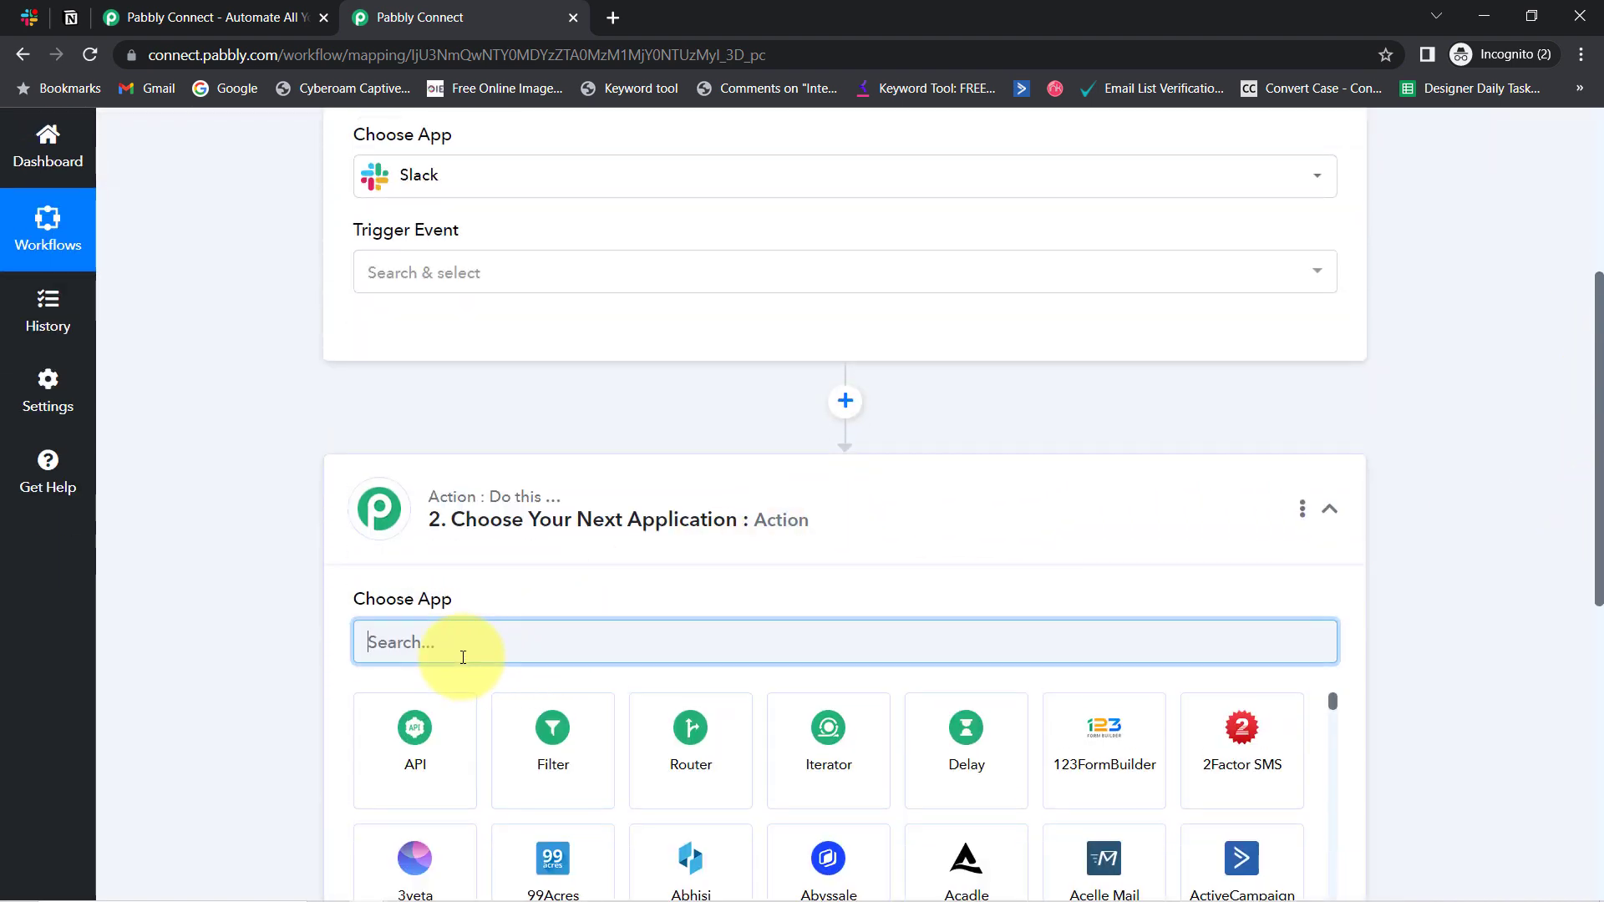
{"action": "type", "text": "notion"}
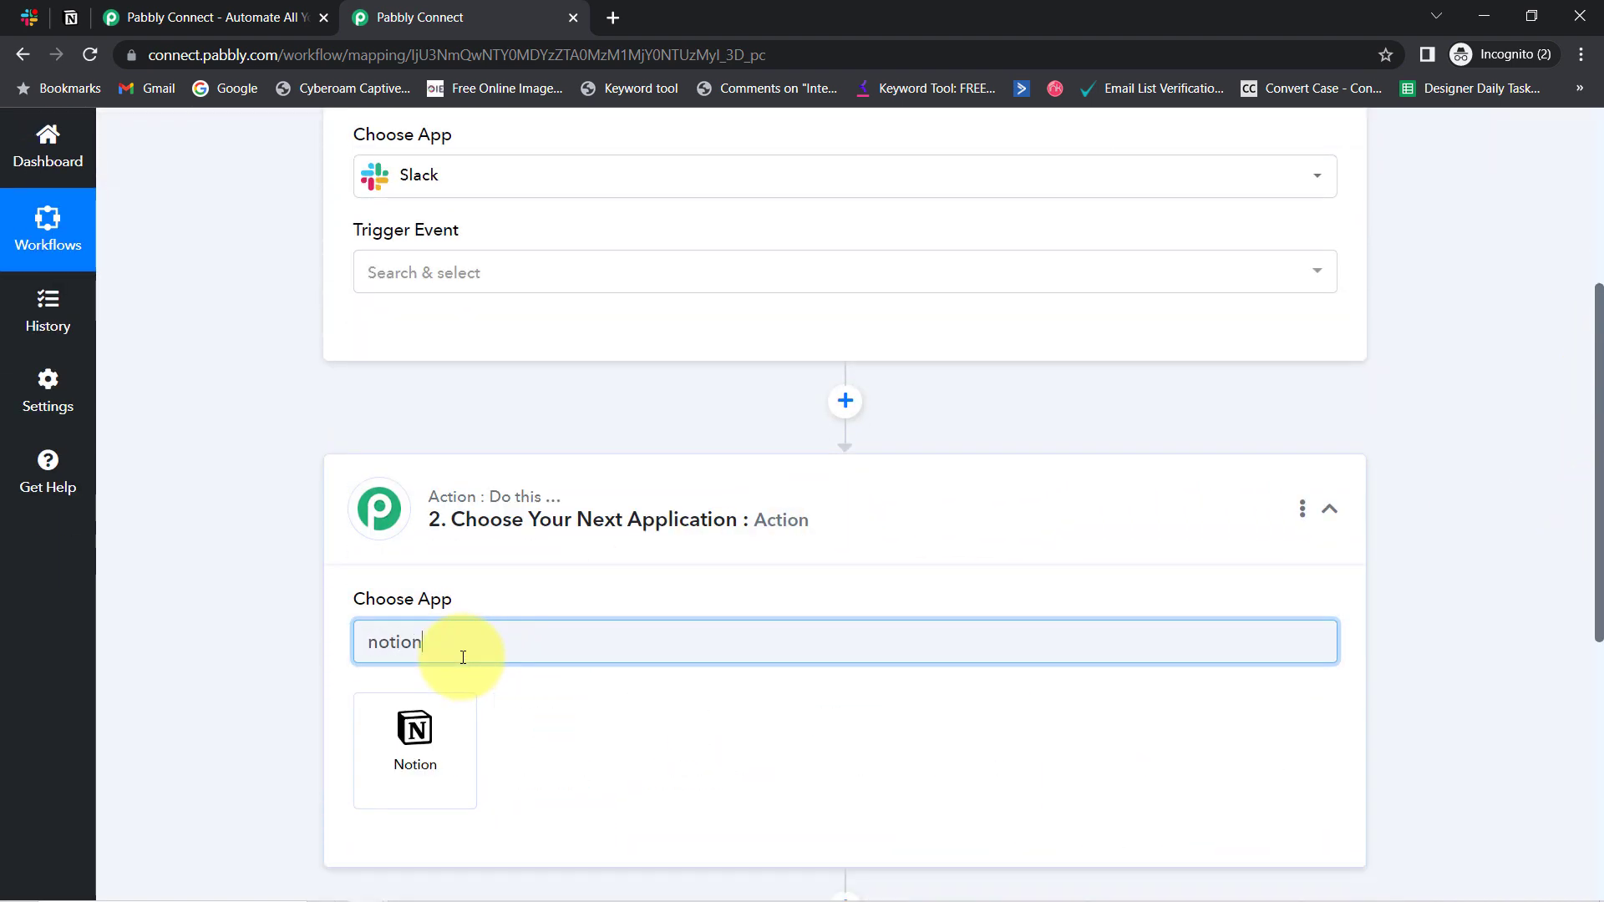
{"action": "left_click", "coordinate": [411, 721]}
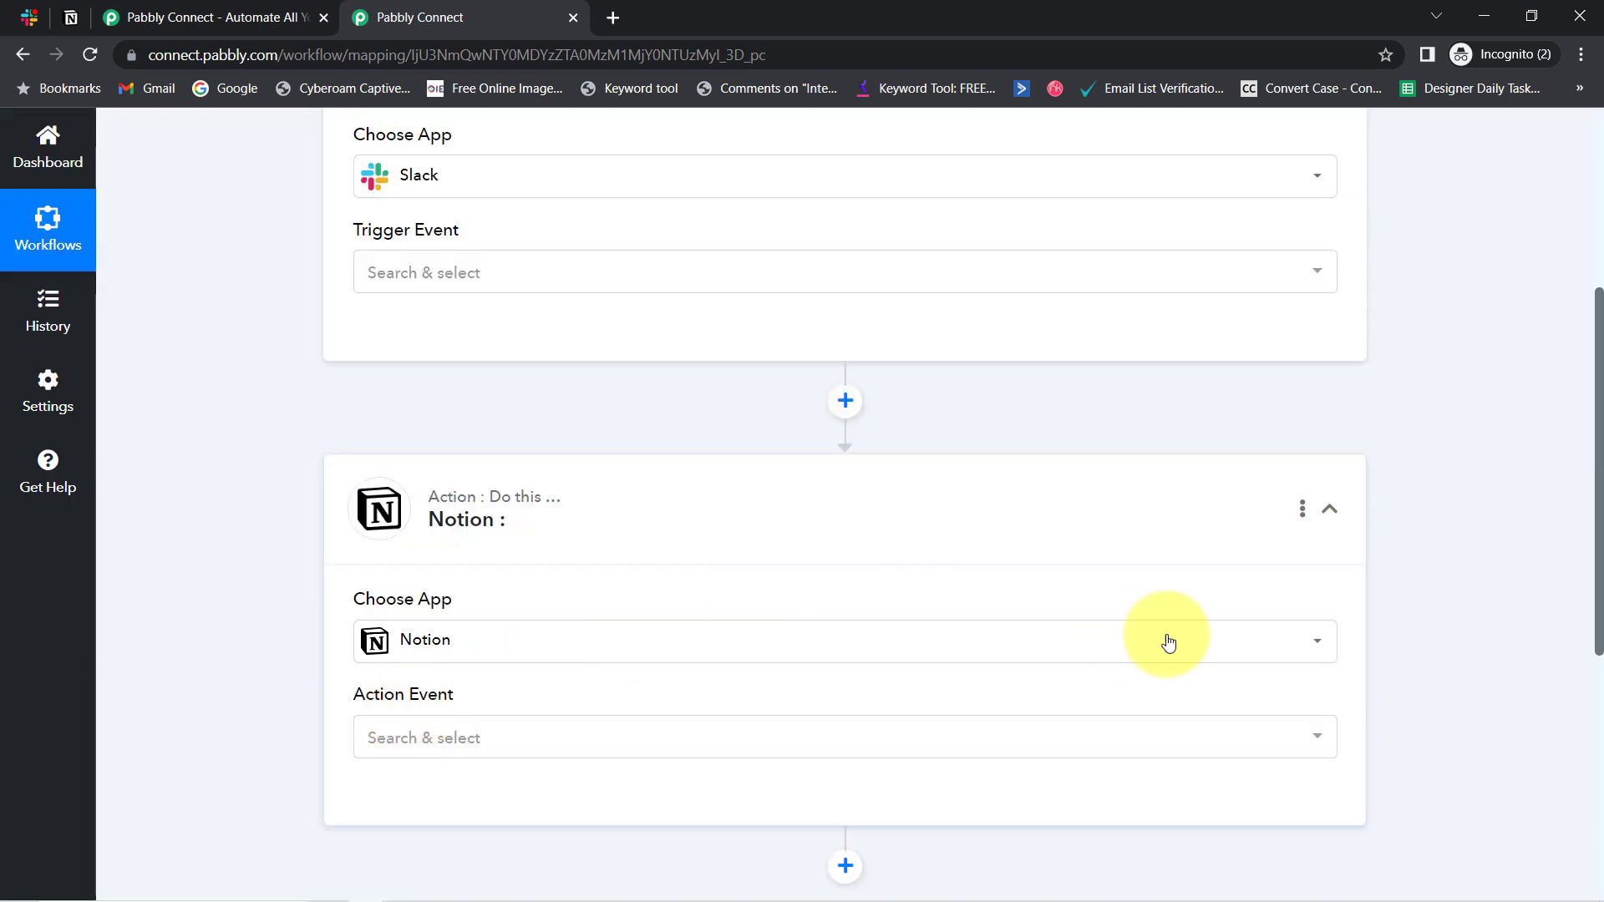
Set the trigger event of the Slack step to New Message
{"action": "left_click_drag", "start_coordinate": [1599, 497], "coordinate": [1598, 304]}
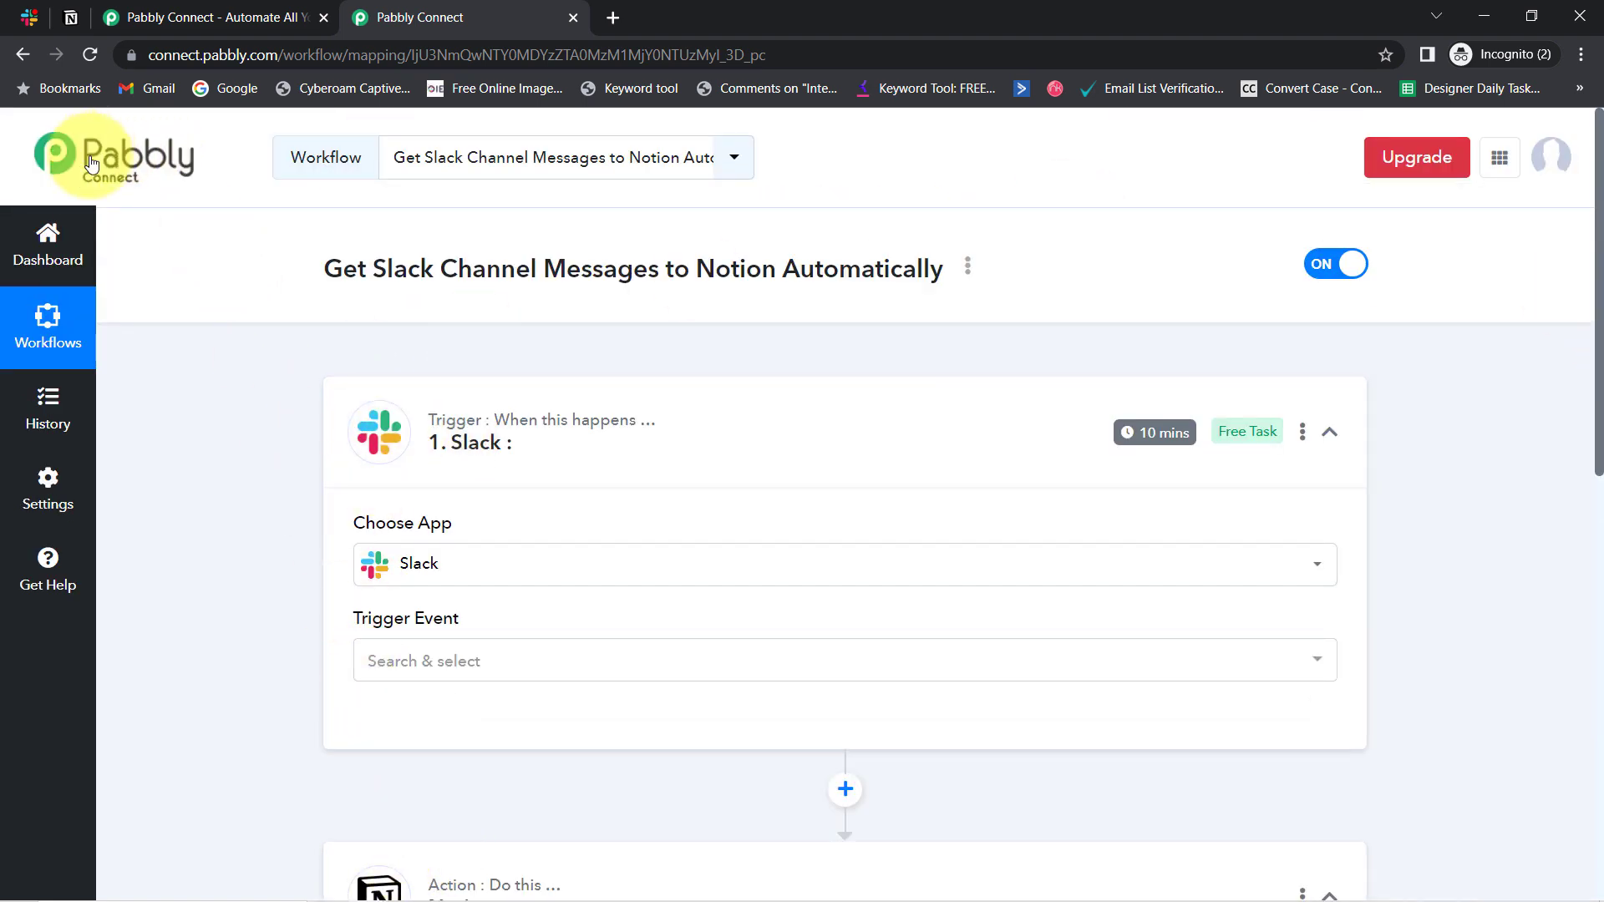
{"action": "left_click", "coordinate": [429, 663]}
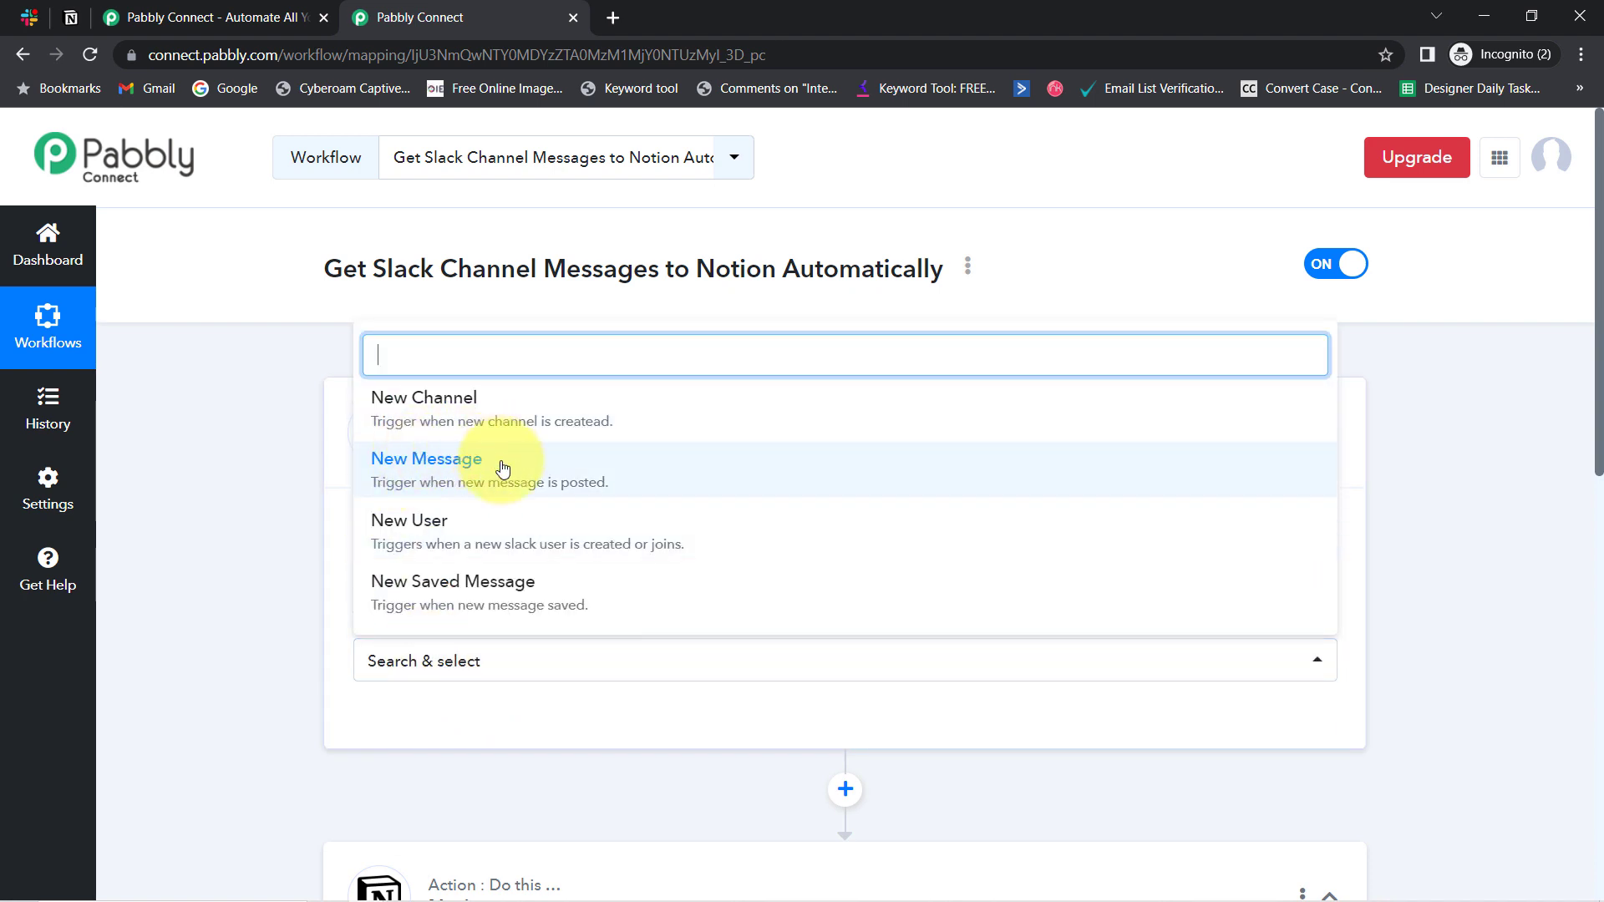
{"action": "left_click", "coordinate": [452, 470]}
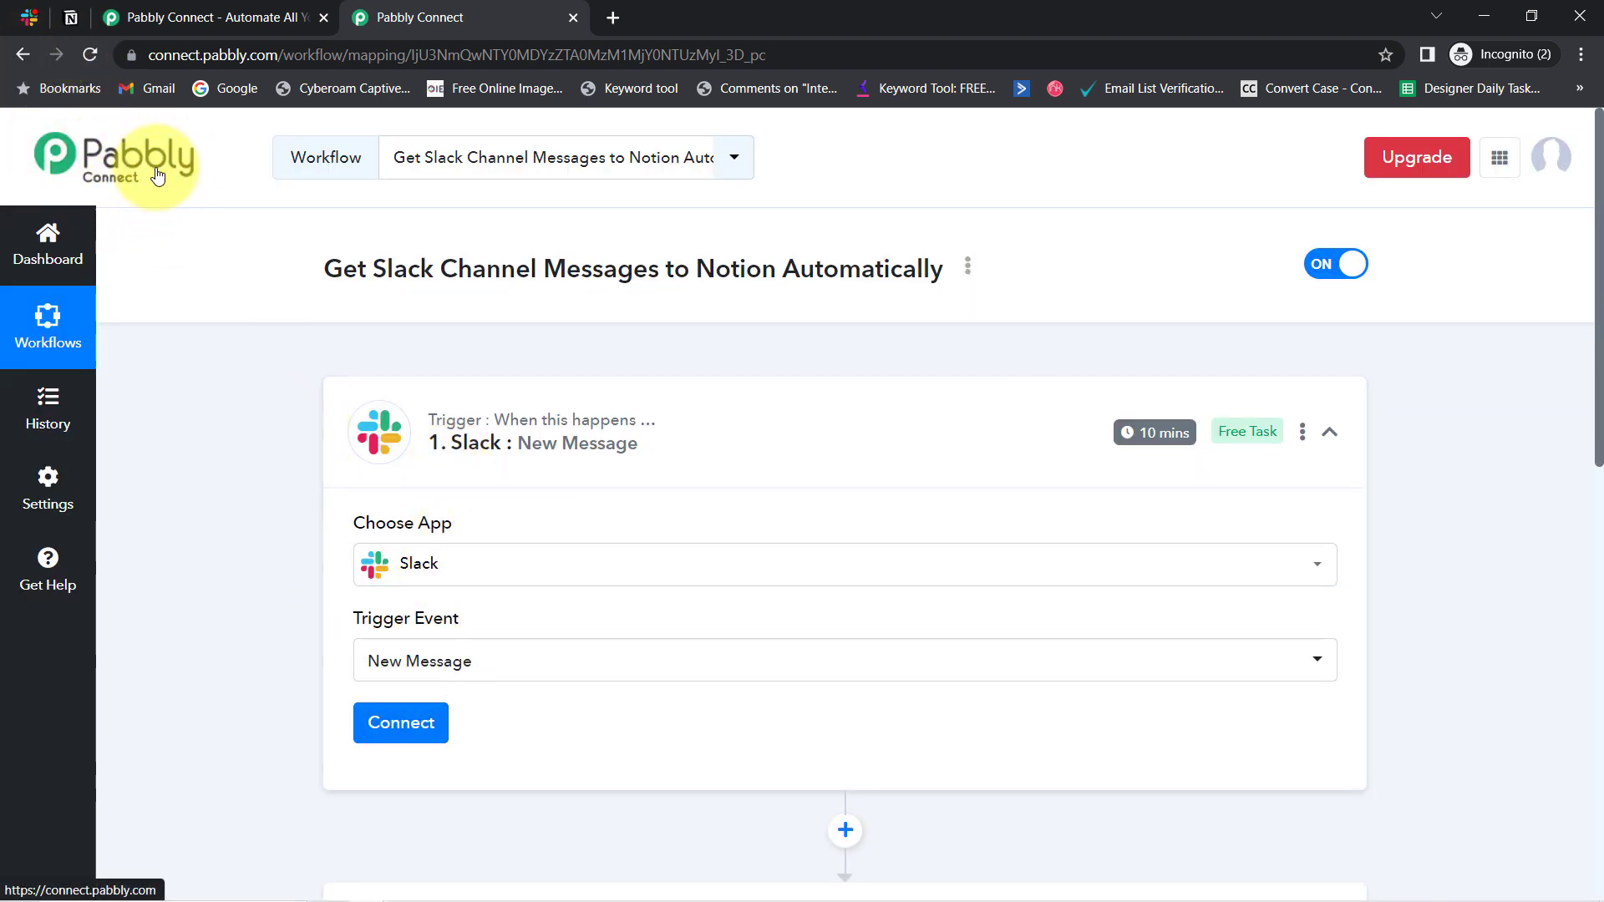
Add a new Slack connection for the trigger and start its authentication up to the token type entry
{"action": "left_click", "coordinate": [403, 723]}
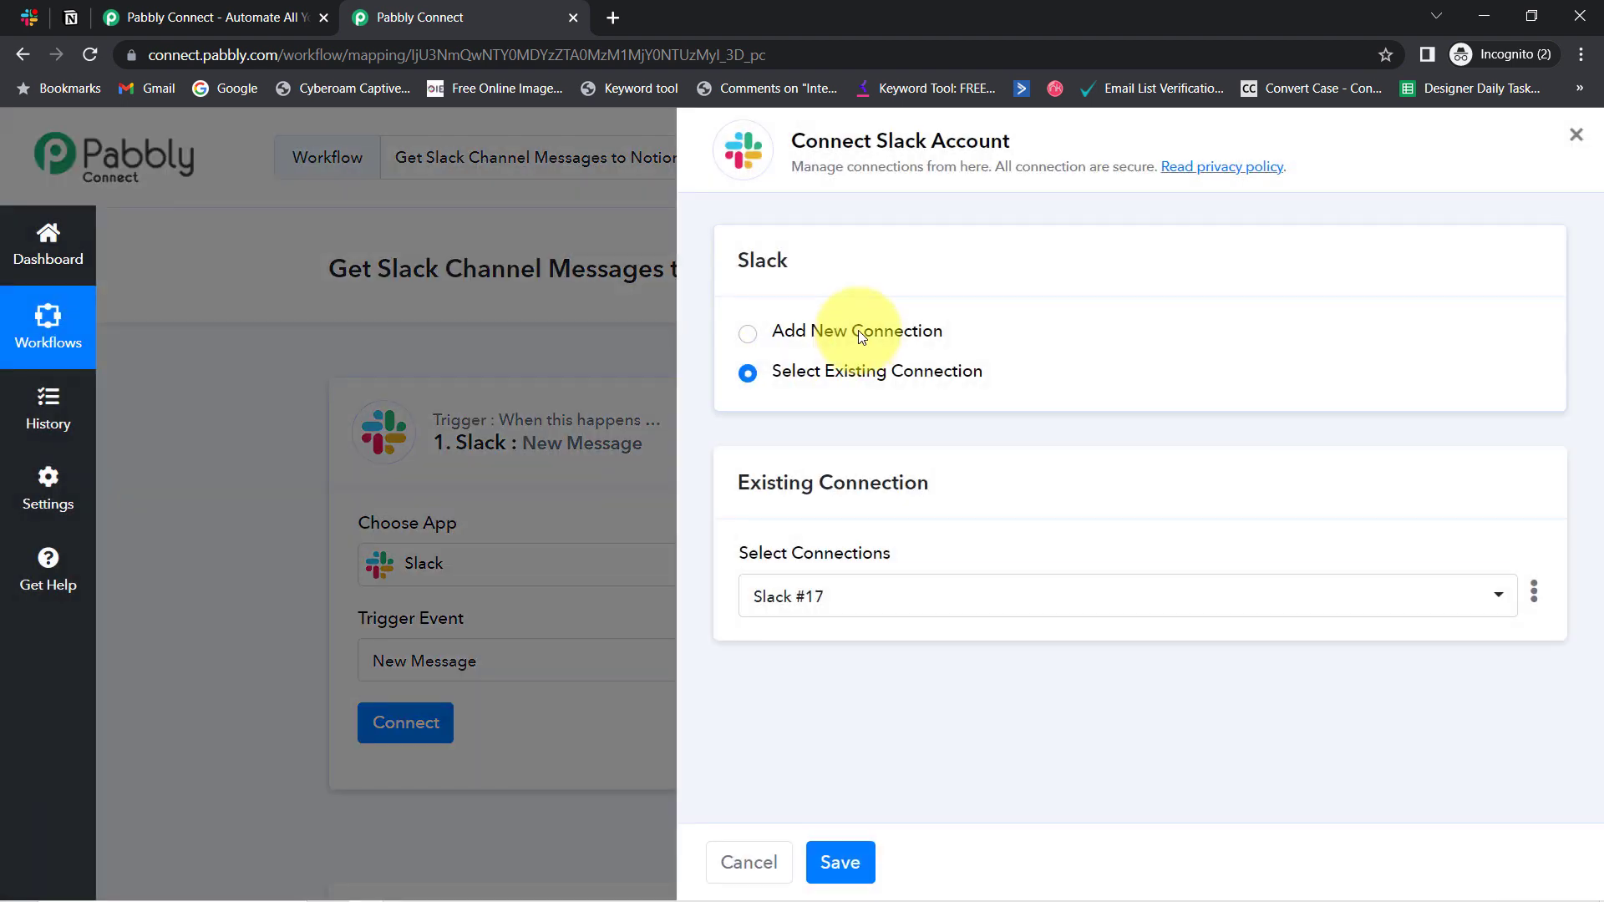
{"action": "left_click", "coordinate": [859, 330]}
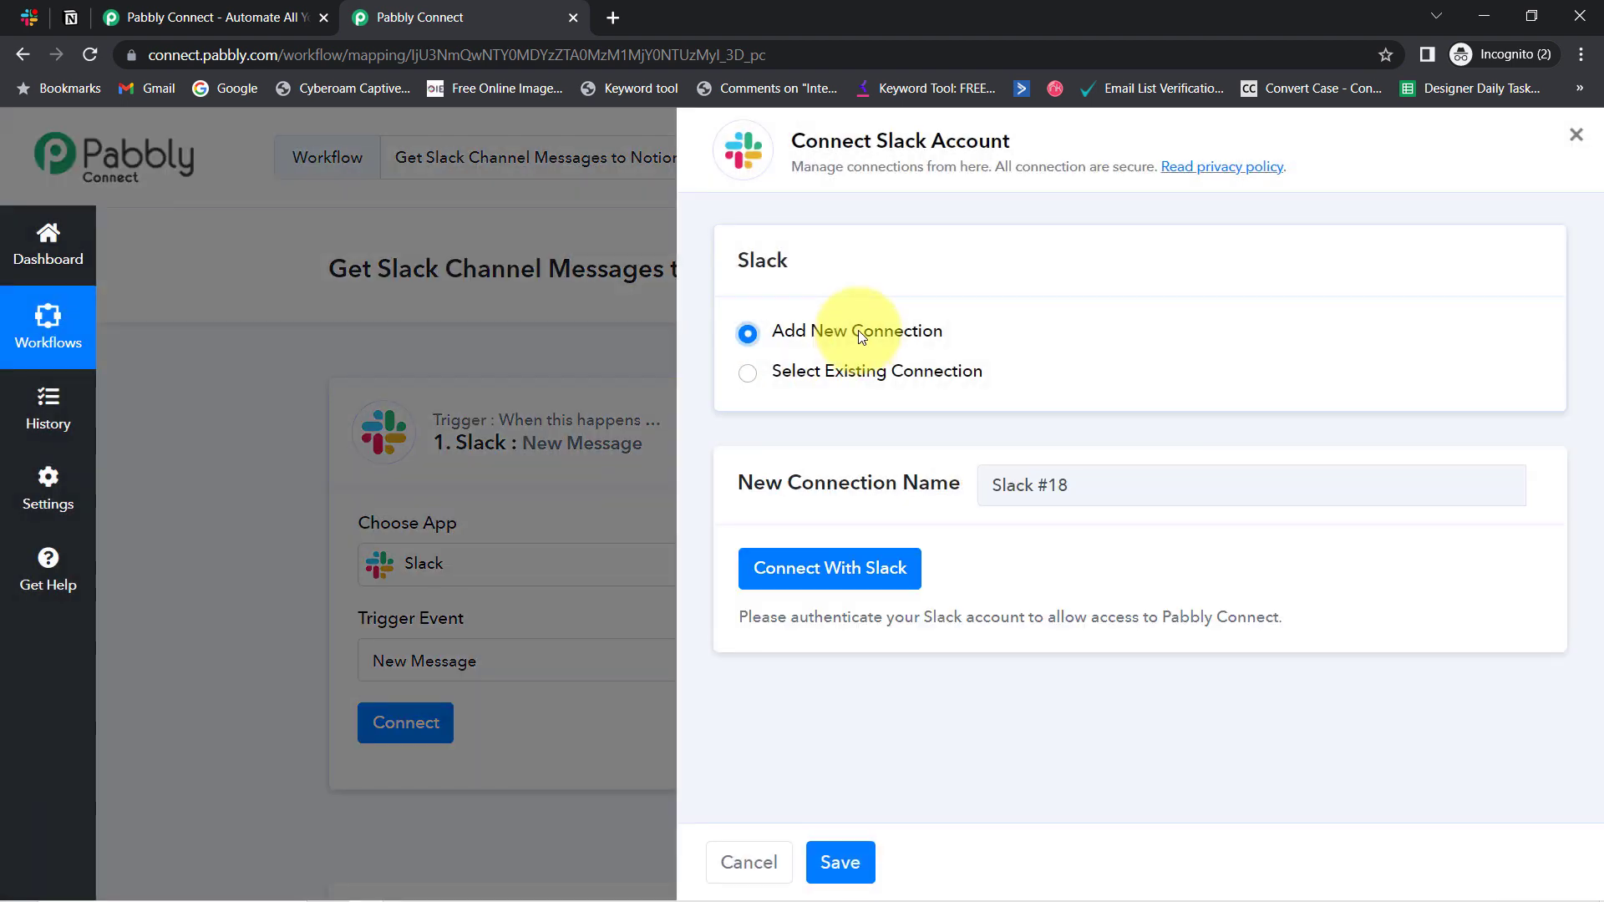
{"action": "left_click", "coordinate": [764, 567]}
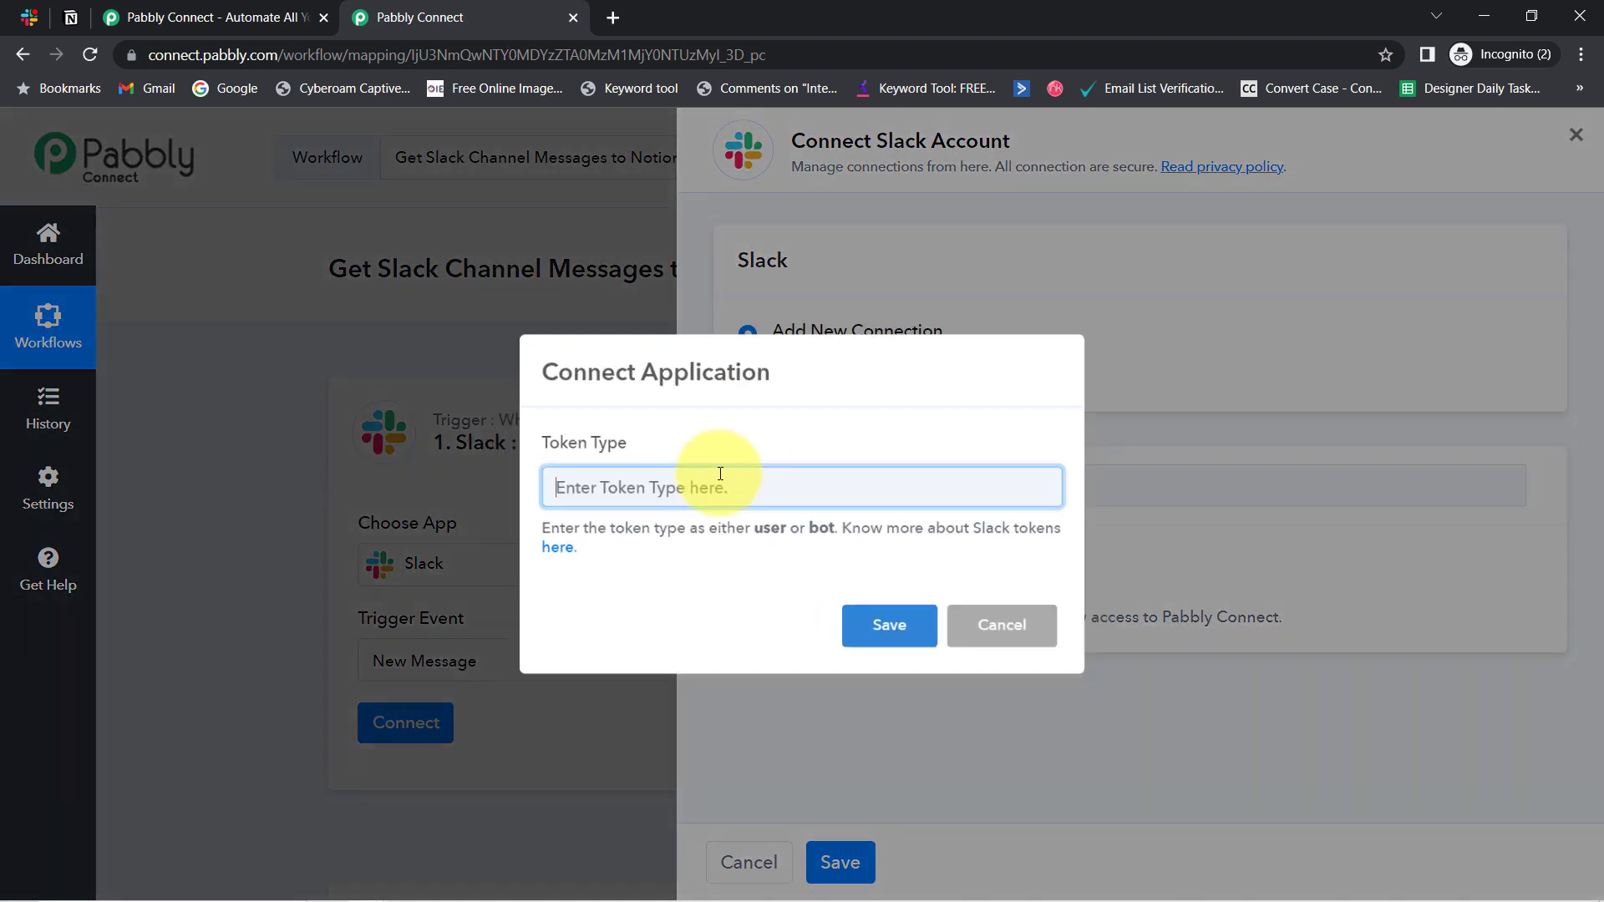
Open the linked help thread about Slack tokens in a new tab and view it
{"action": "left_click_drag", "start_coordinate": [546, 444], "coordinate": [633, 444]}
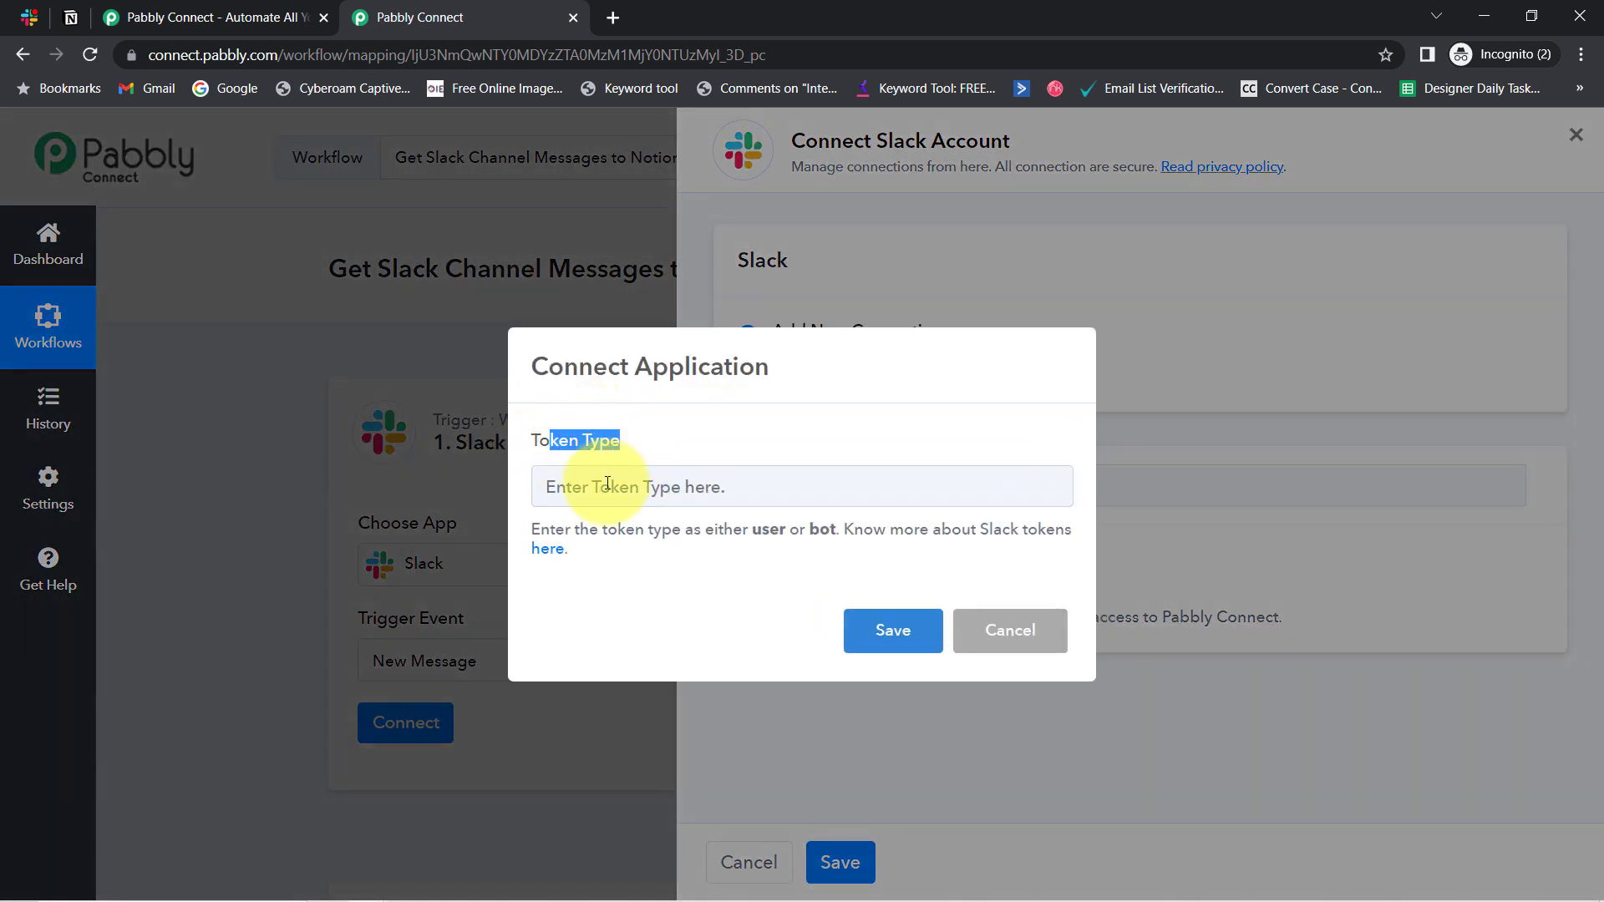
{"action": "right_click", "coordinate": [558, 552]}
{"action": "left_click", "coordinate": [586, 569]}
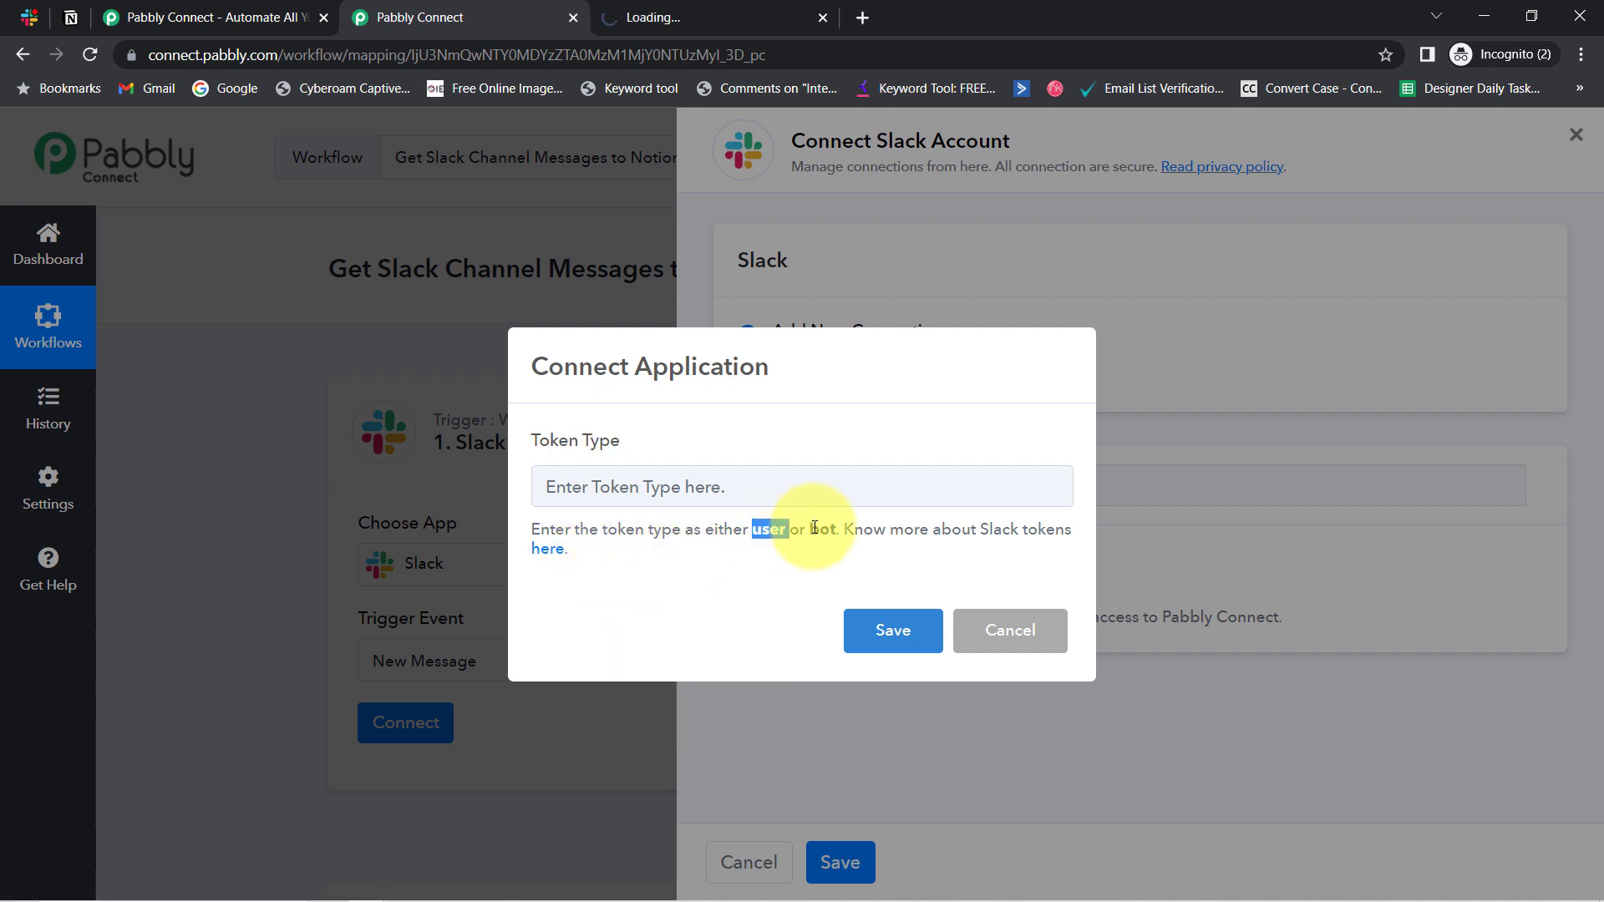
{"action": "left_click", "coordinate": [656, 6]}
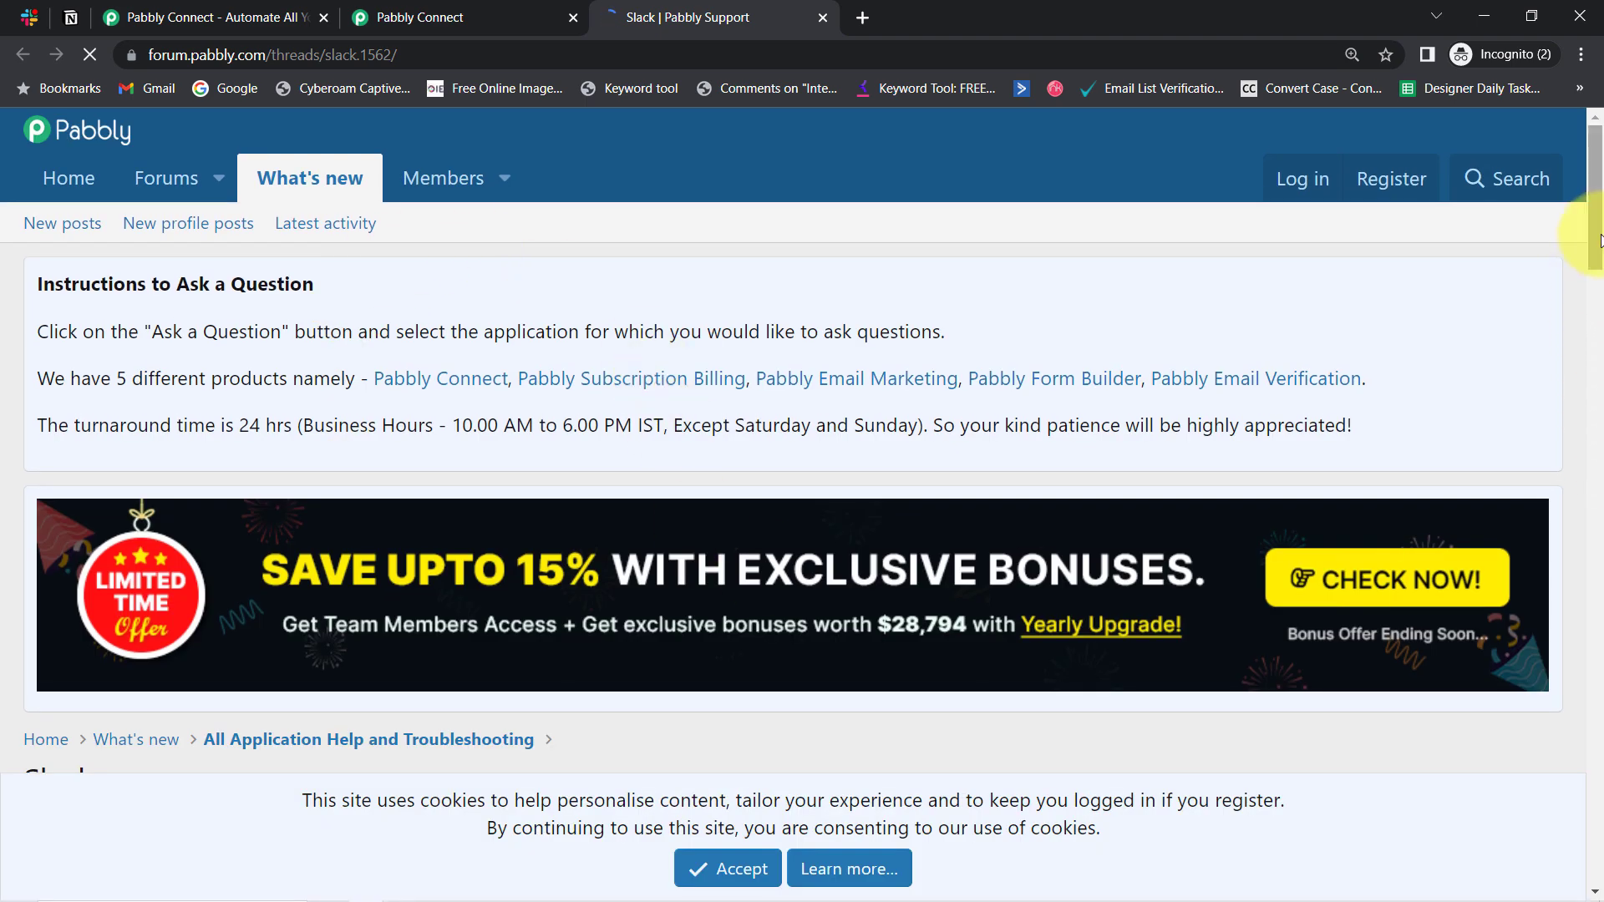
Review the permissions listed for the user and bot token types in the Slack help thread
{"action": "left_click_drag", "start_coordinate": [1598, 241], "coordinate": [1597, 578]}
{"action": "left_click_drag", "start_coordinate": [110, 422], "coordinate": [359, 427]}
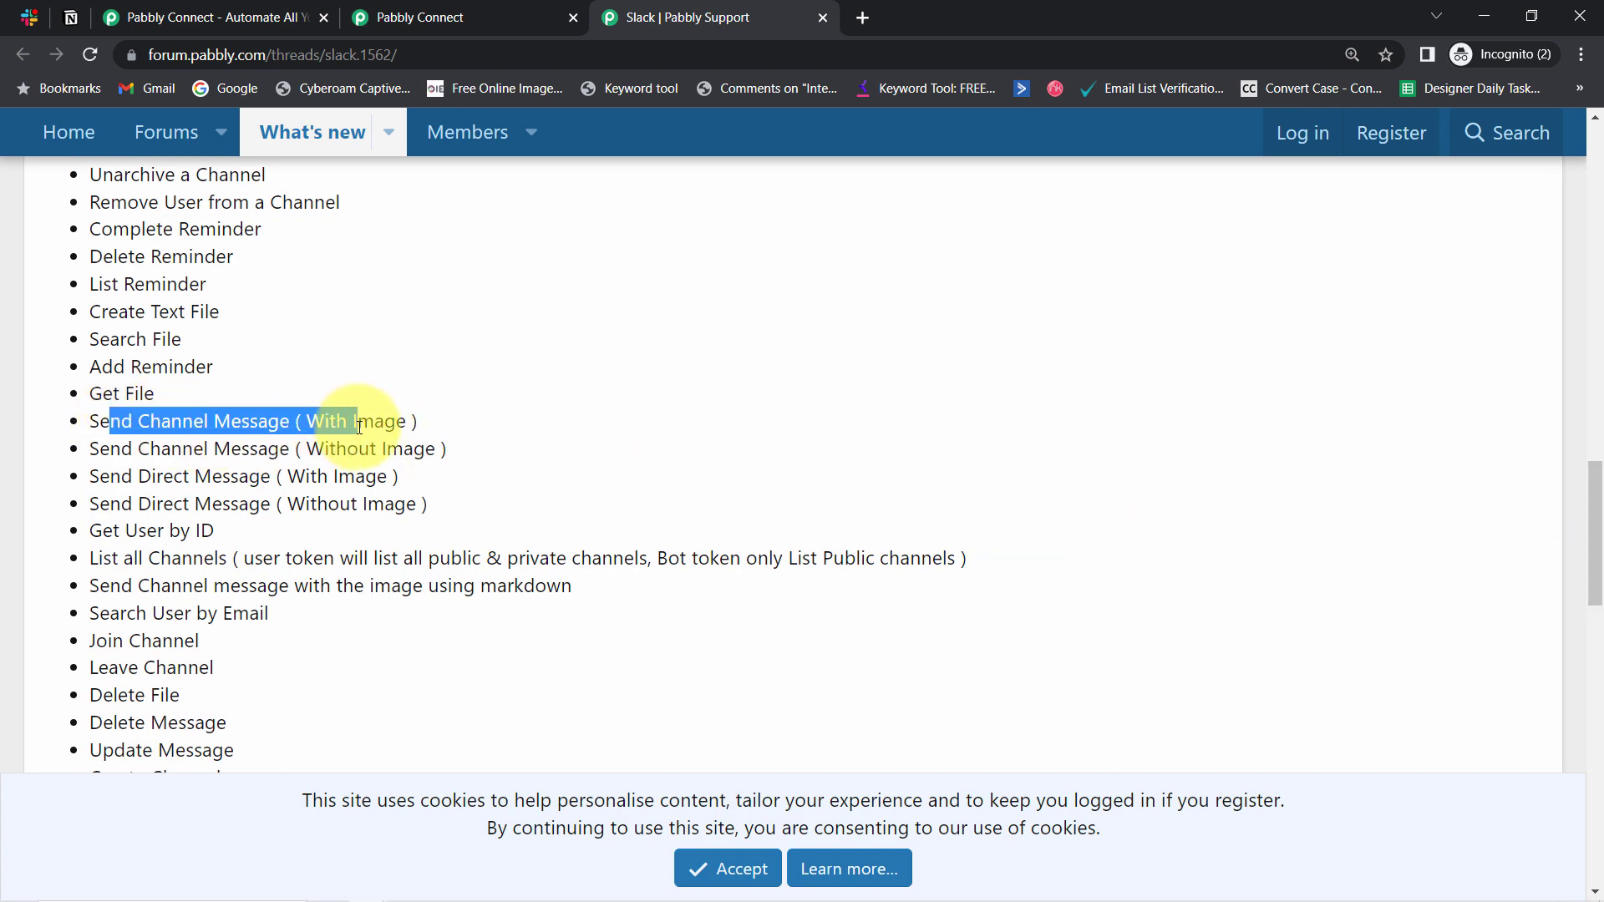
{"action": "left_click_drag", "start_coordinate": [1598, 509], "coordinate": [1593, 655]}
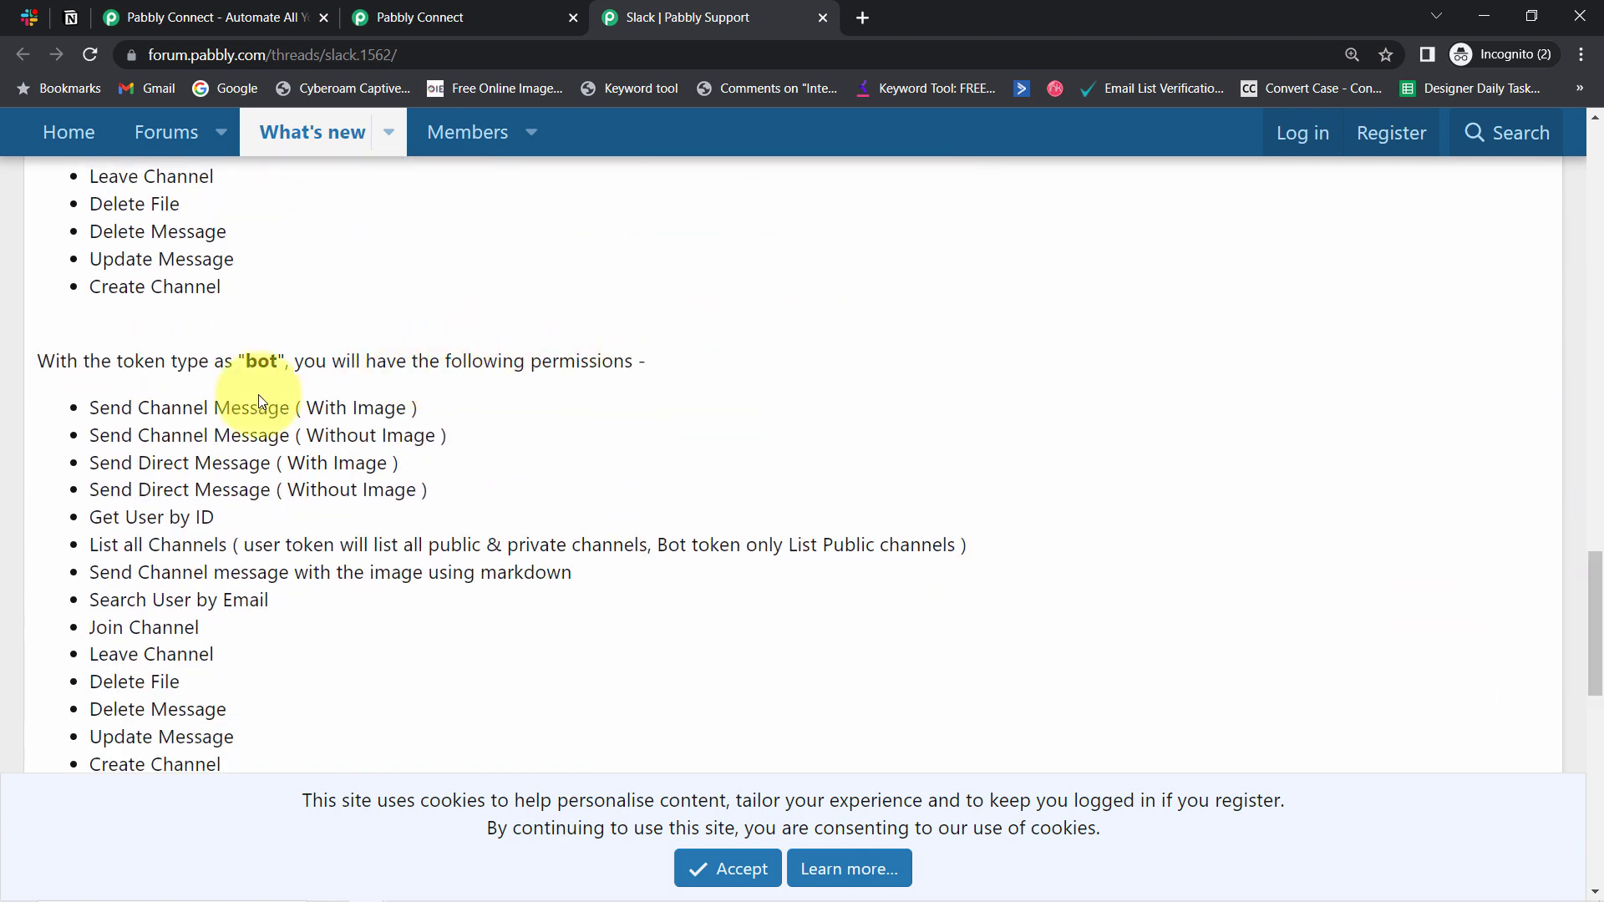
{"action": "left_click_drag", "start_coordinate": [203, 407], "coordinate": [181, 681]}
{"action": "left_click_drag", "start_coordinate": [204, 350], "coordinate": [380, 354]}
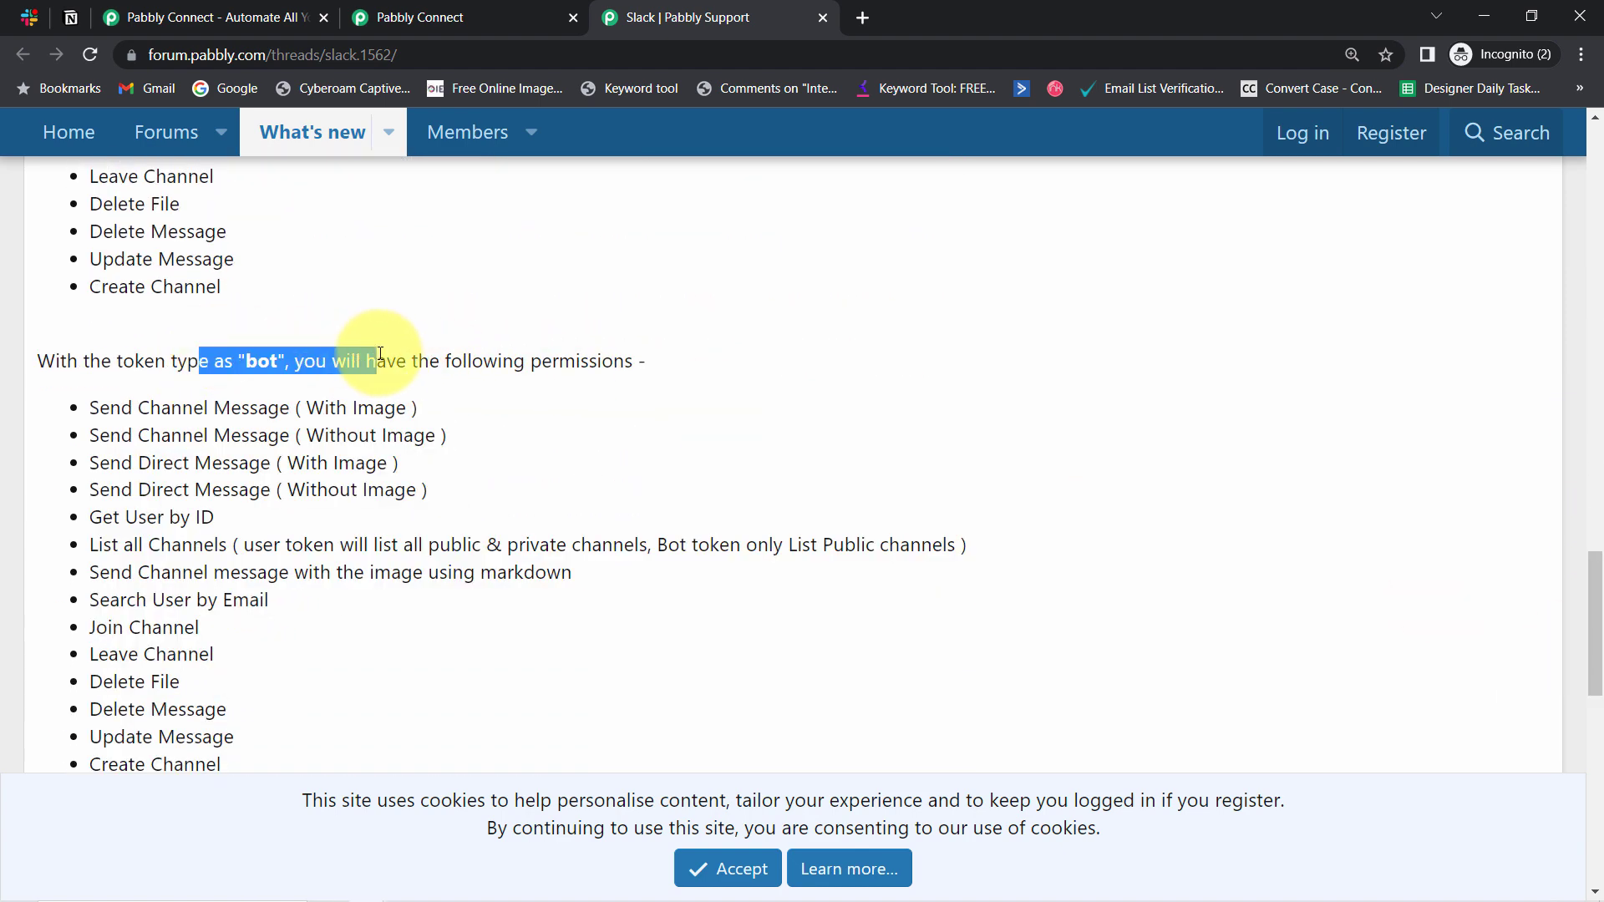
Set the Slack connection's token type to user and authorize Pabbly Connect's access to the Slack workspace
{"action": "left_click", "coordinate": [518, 8]}
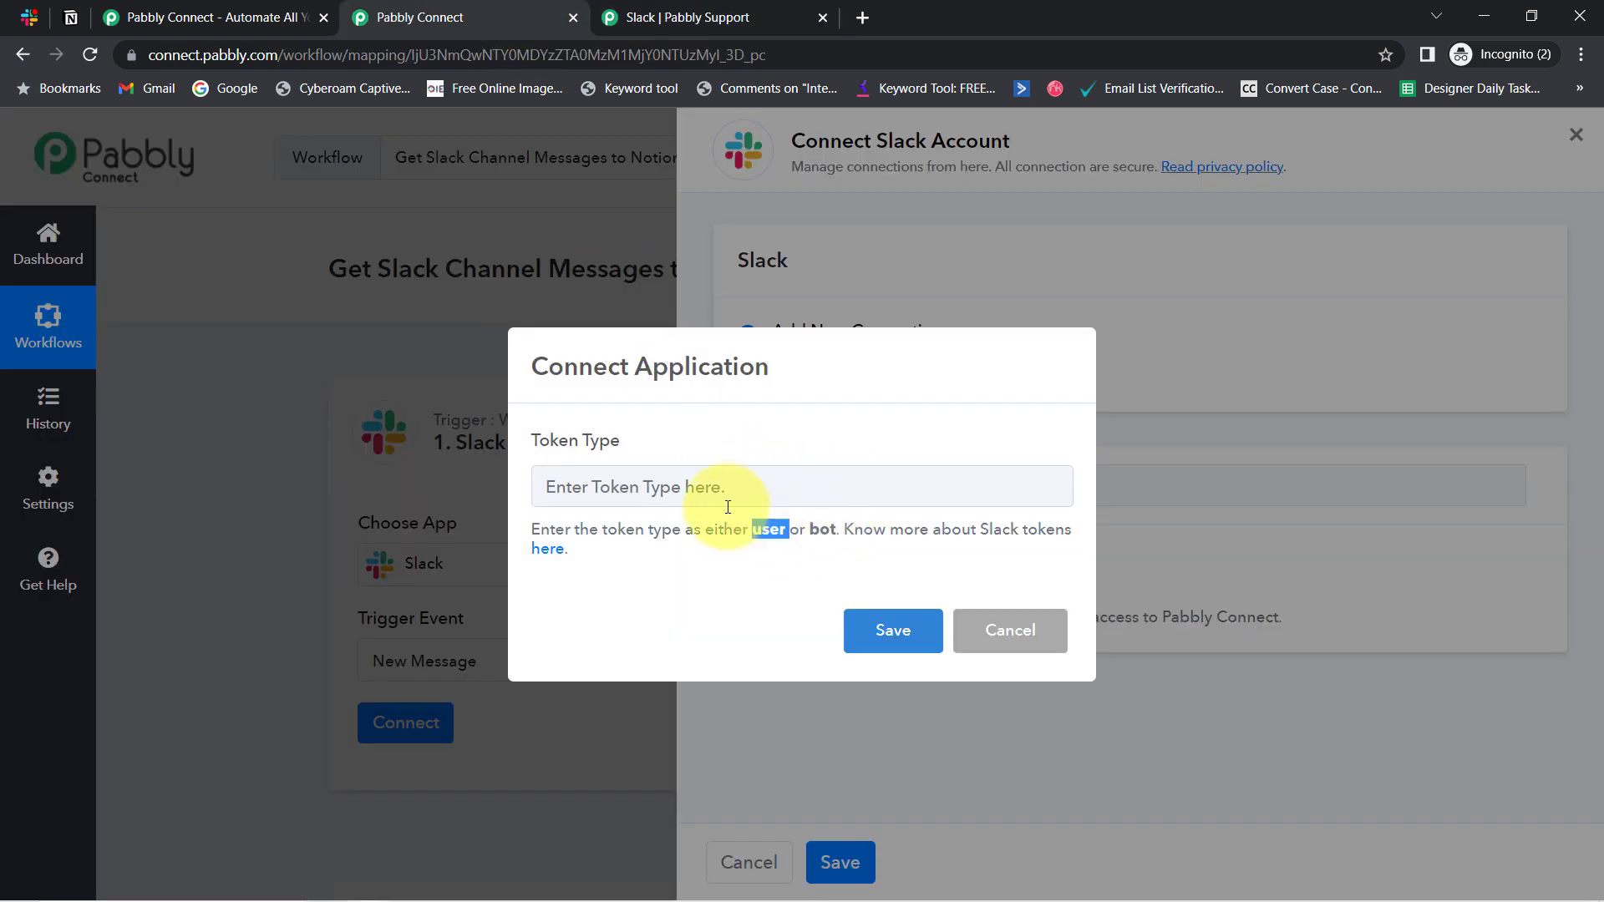
{"action": "left_click", "coordinate": [681, 485]}
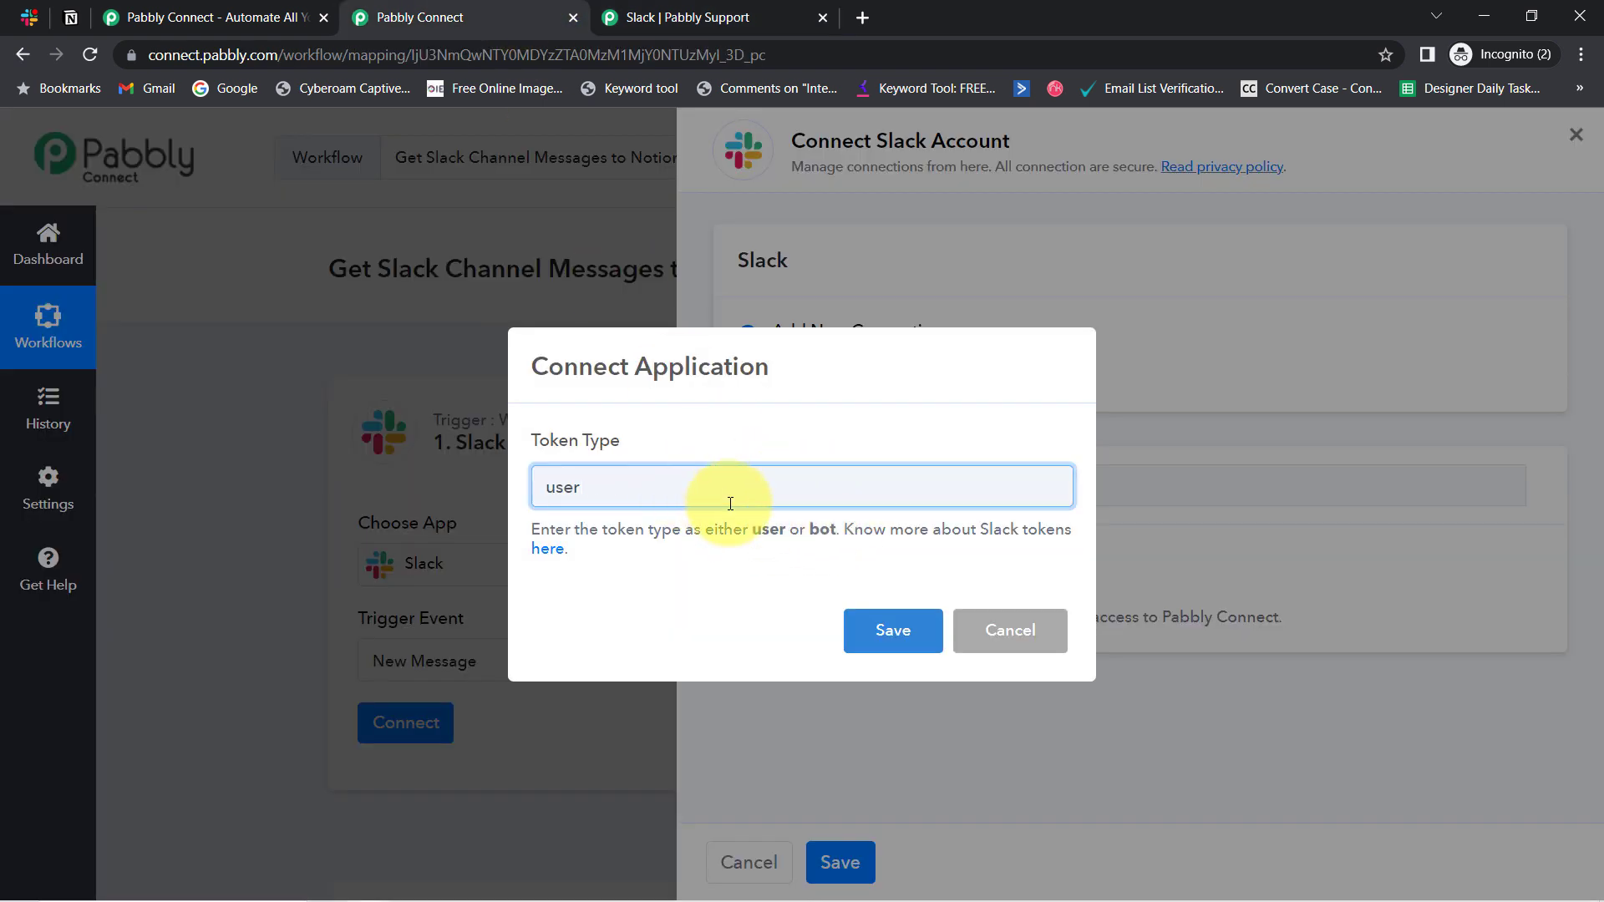
{"action": "left_click", "coordinate": [893, 632]}
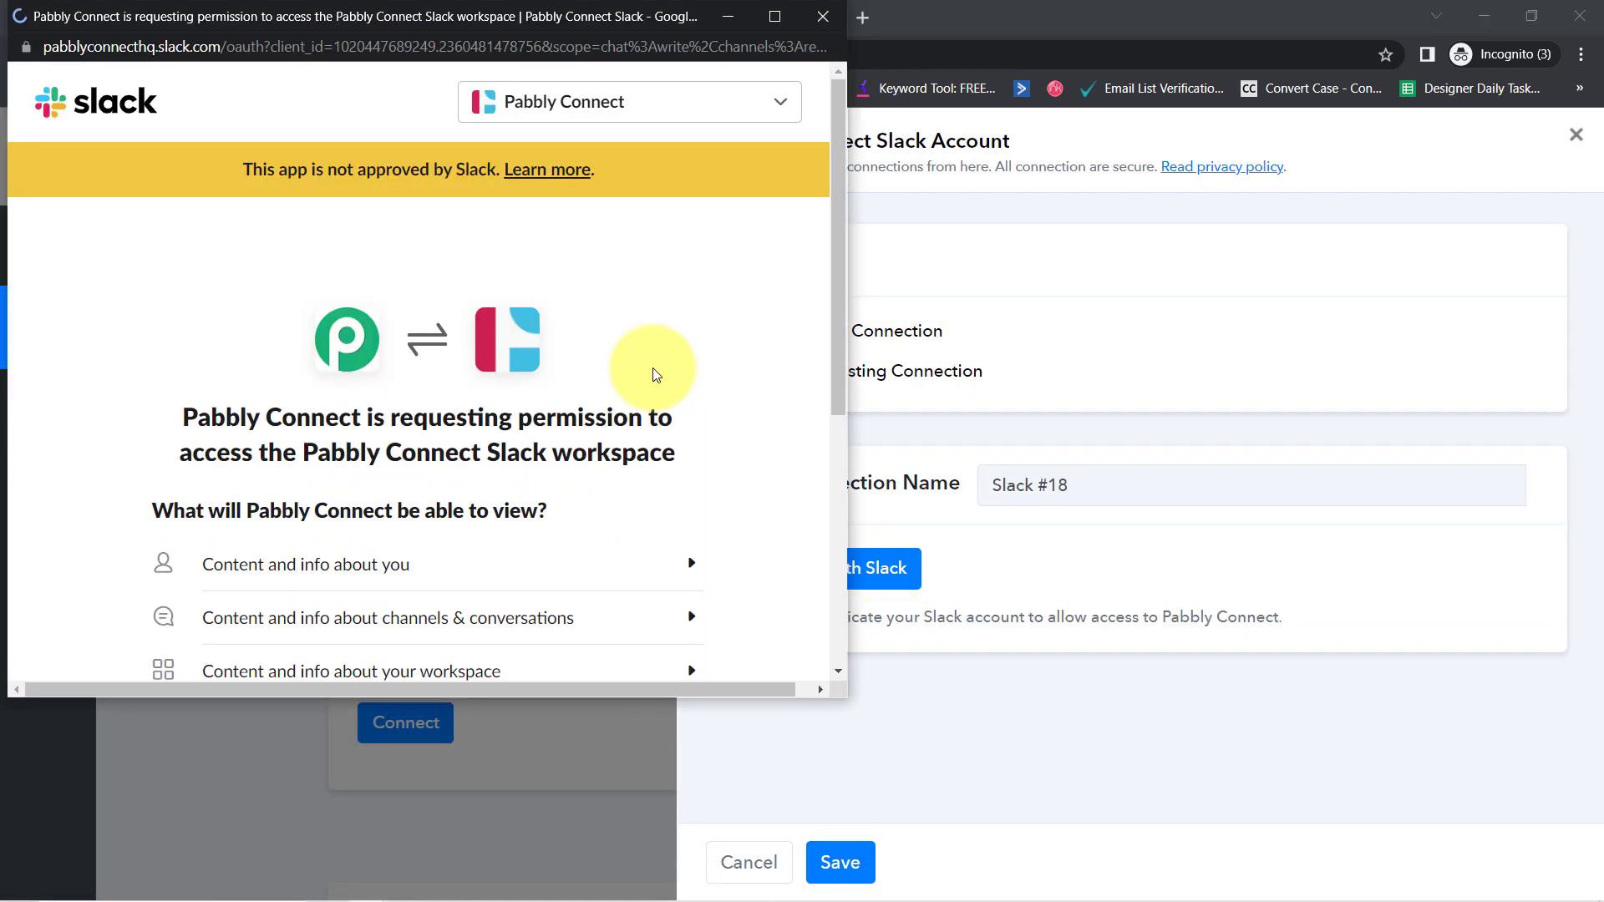
{"action": "left_click_drag", "start_coordinate": [839, 249], "coordinate": [795, 537]}
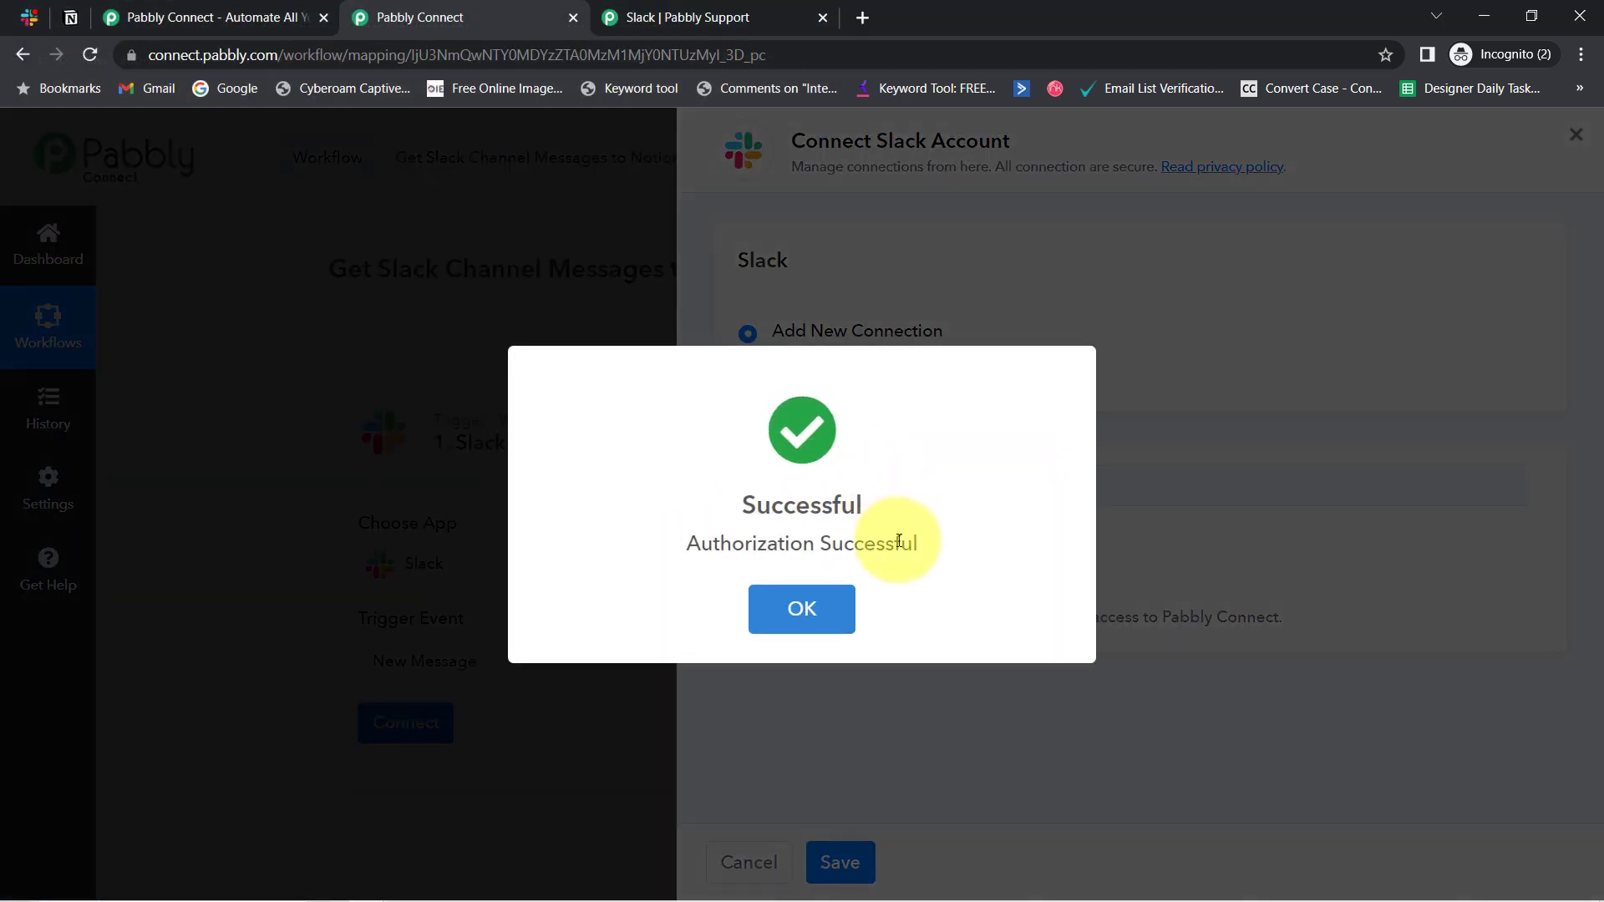
{"action": "left_click", "coordinate": [800, 607]}
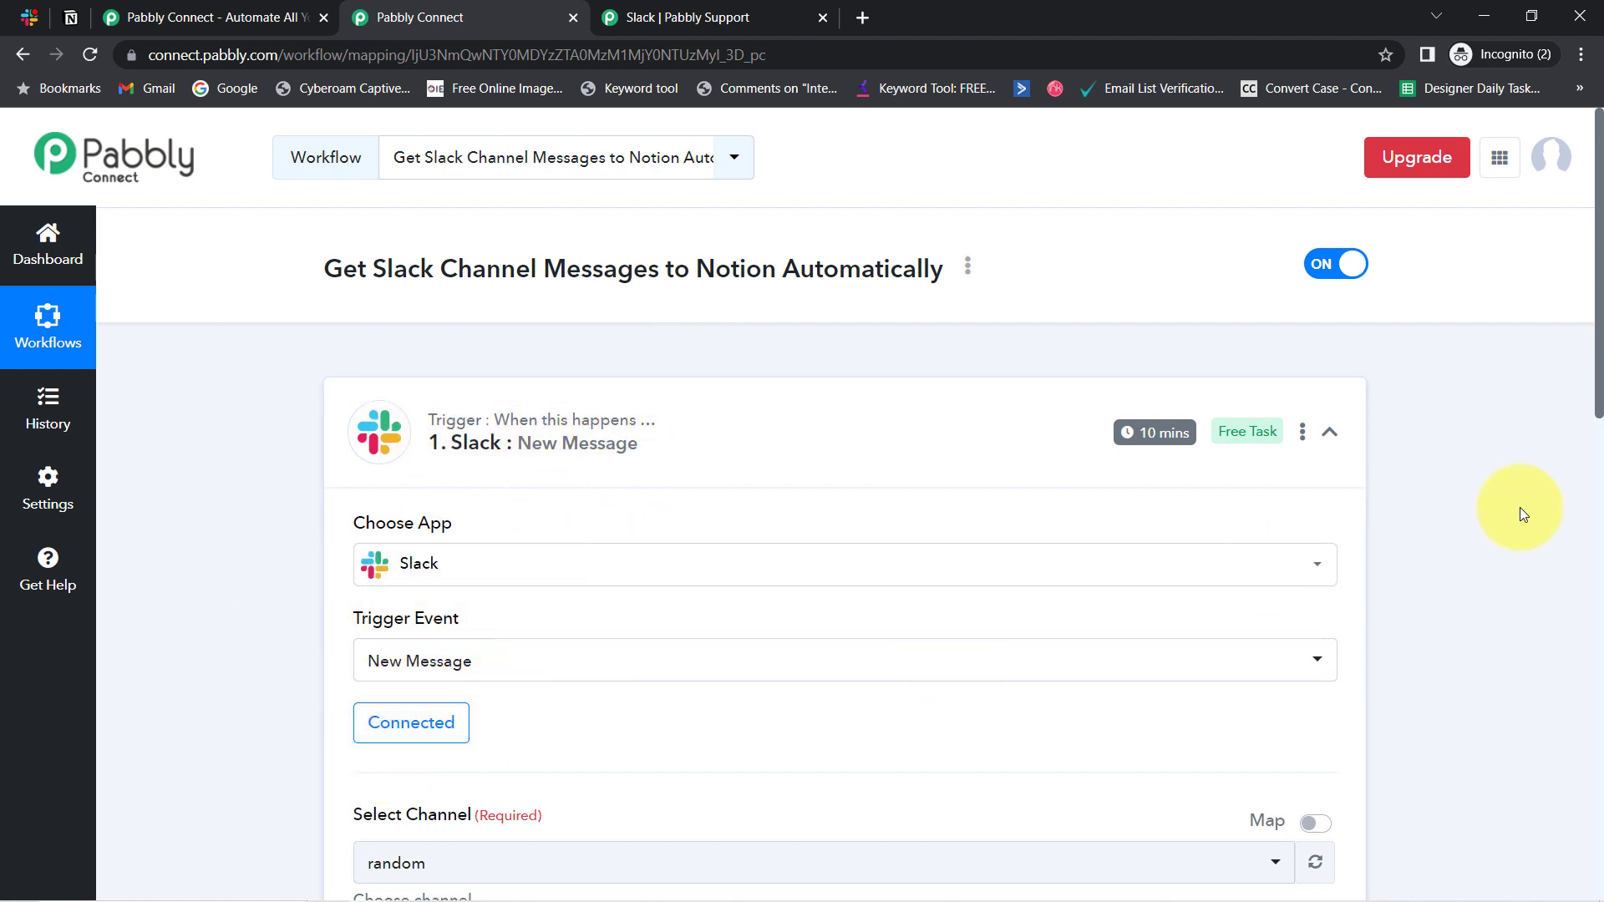
Choose pabbly-team as the Slack trigger's channel, then save the trigger and send a test request
{"action": "left_click_drag", "start_coordinate": [1598, 328], "coordinate": [1599, 505]}
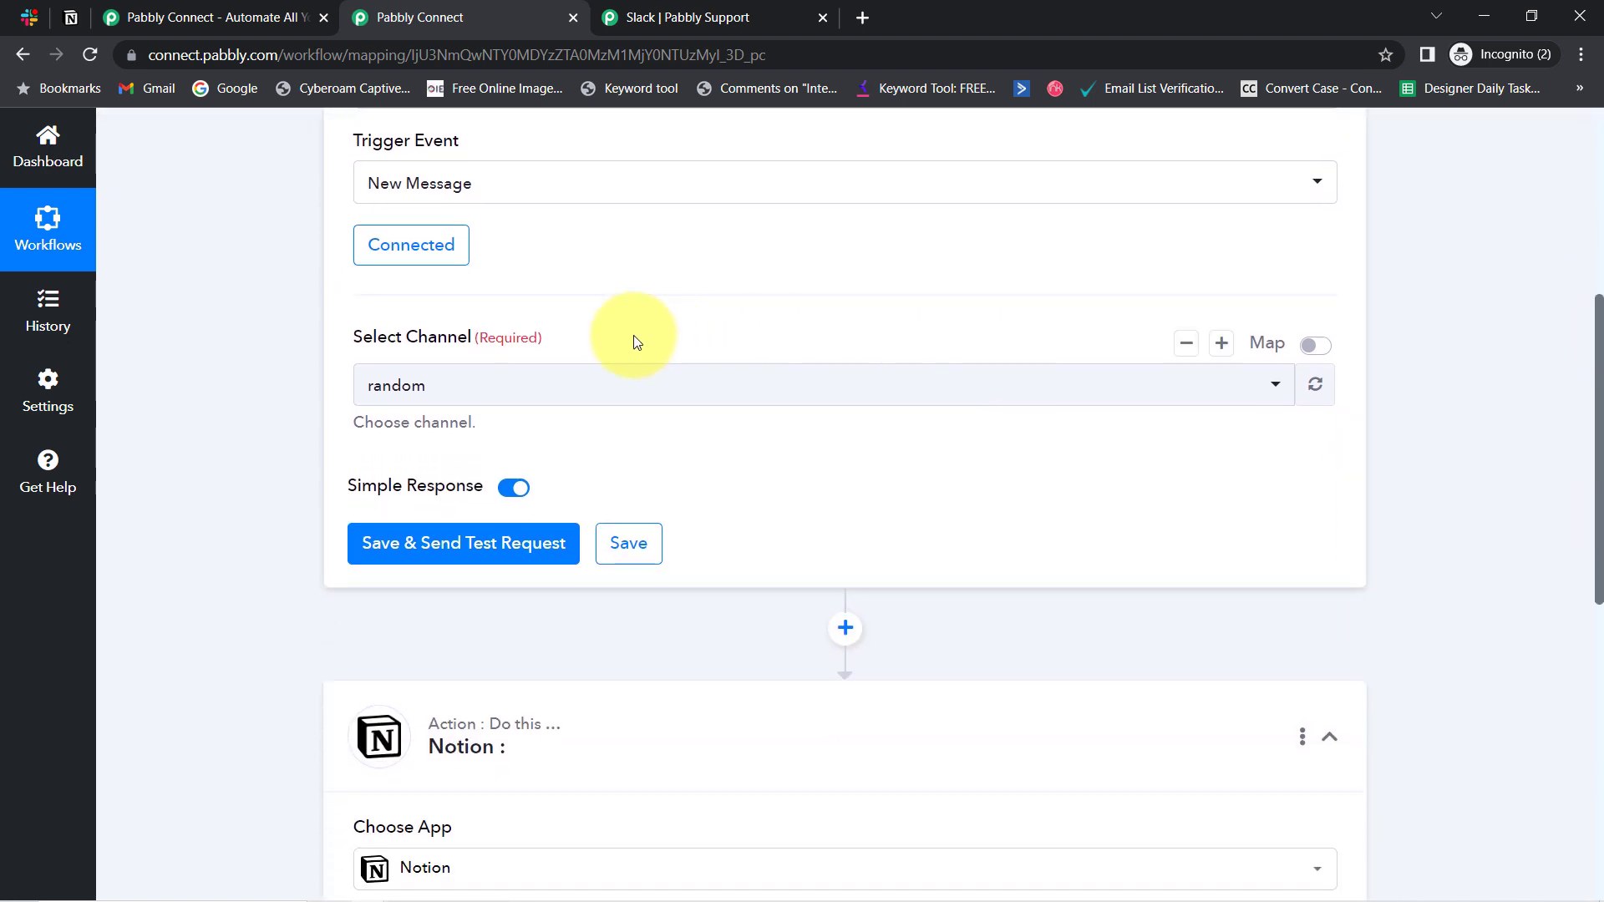
{"action": "left_click", "coordinate": [564, 387]}
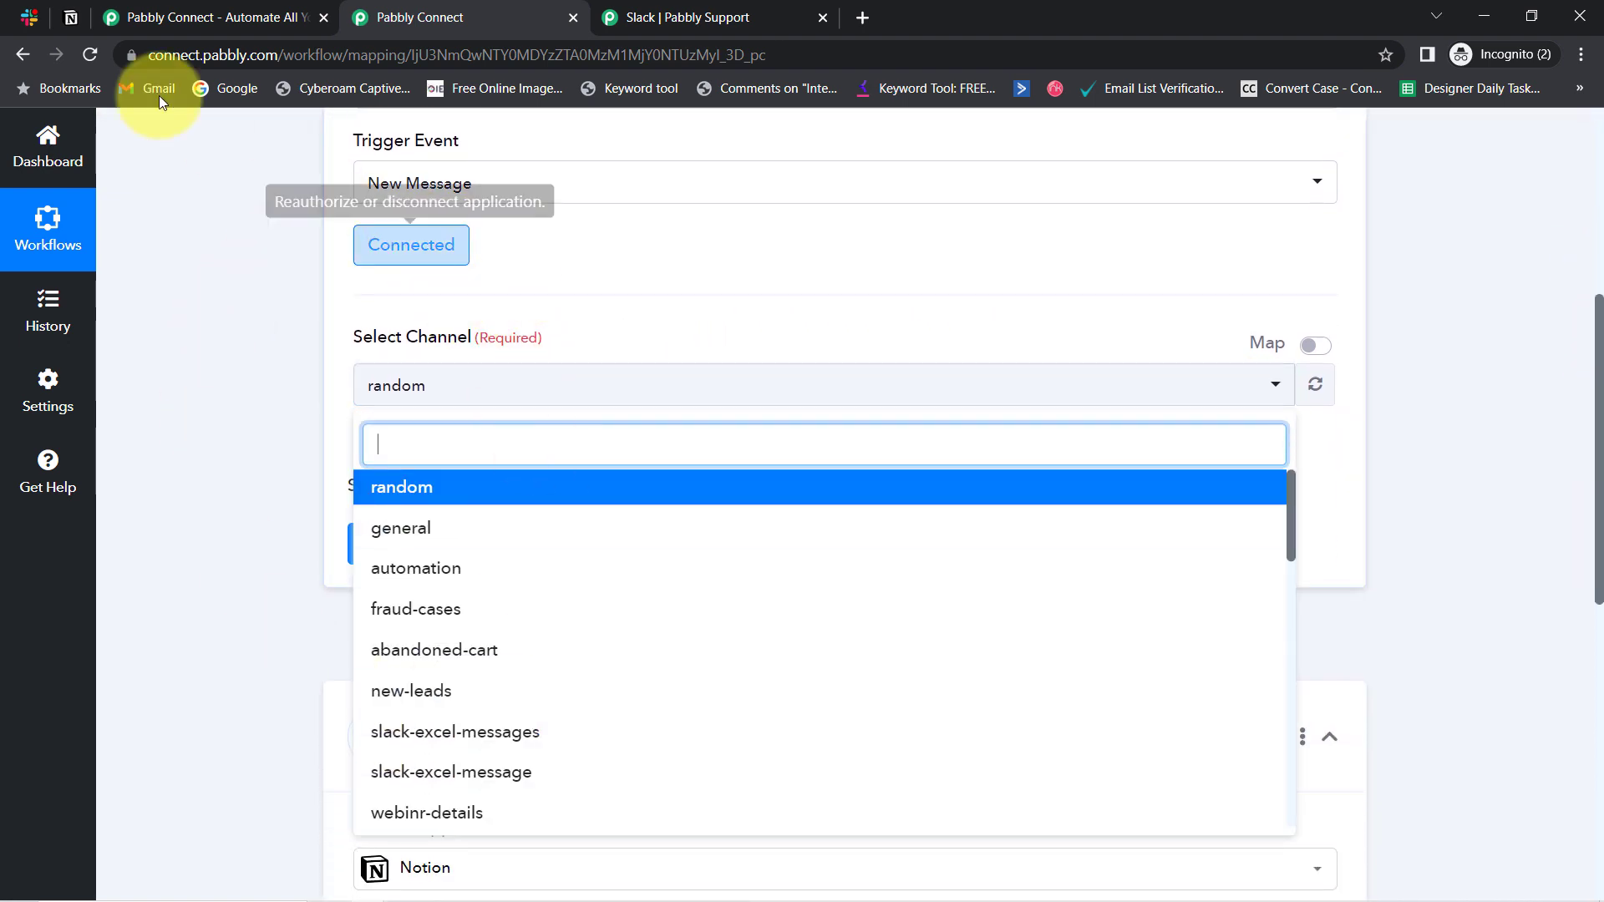
{"action": "left_click", "coordinate": [25, 24]}
{"action": "scroll", "coordinate": [118, 460], "scroll_direction": "down", "scroll_amount": 5}
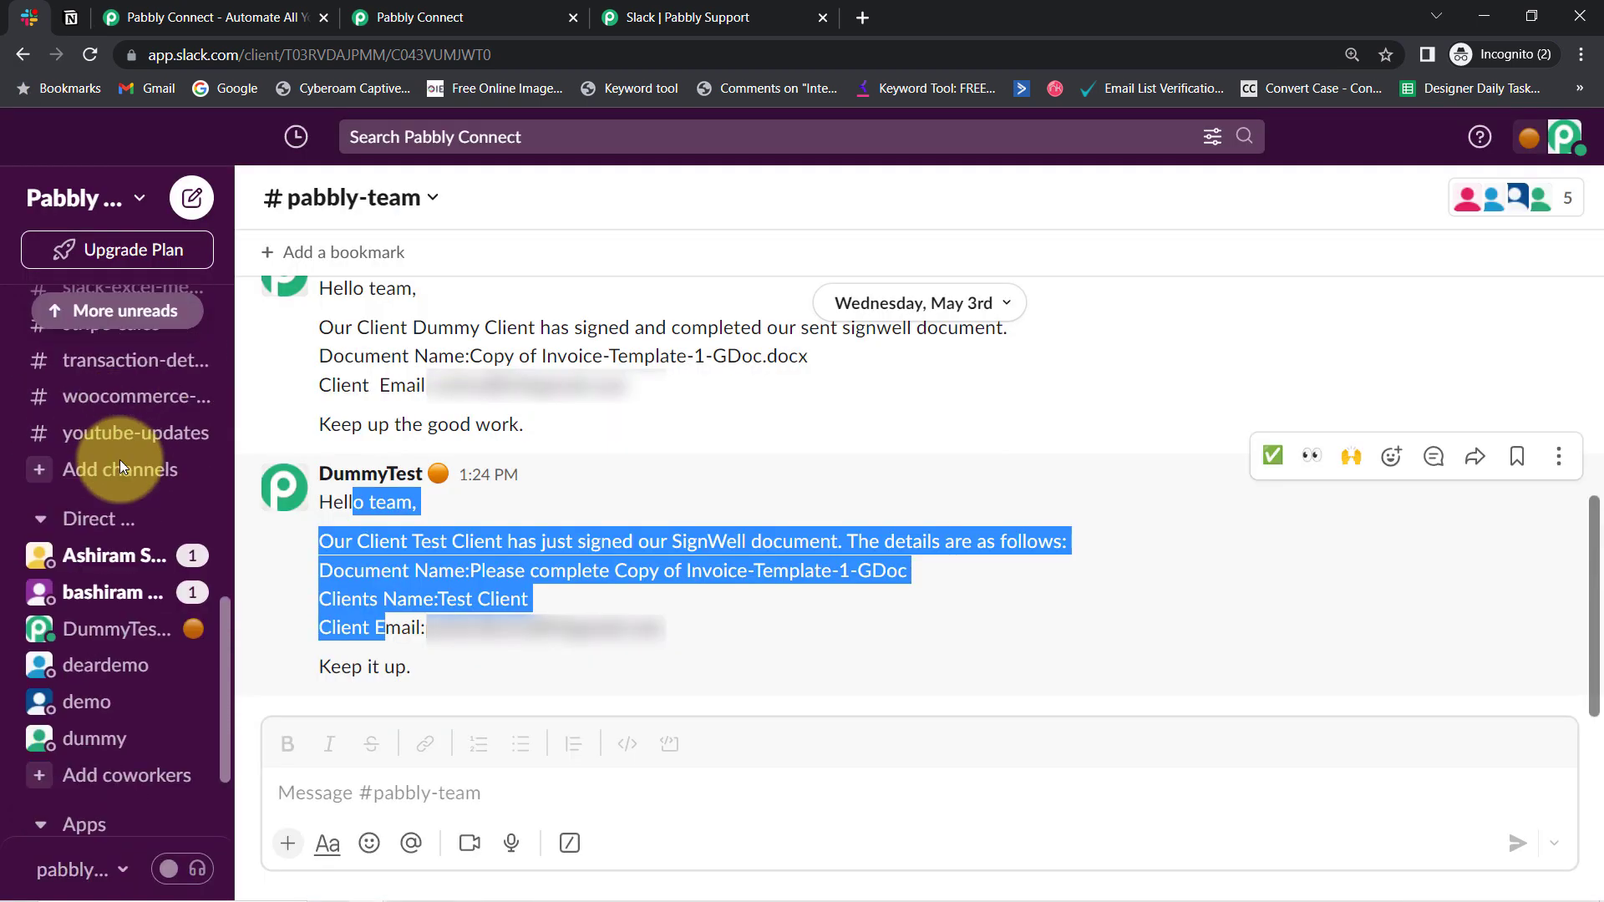
{"action": "scroll", "coordinate": [121, 468], "scroll_direction": "up", "scroll_amount": 5}
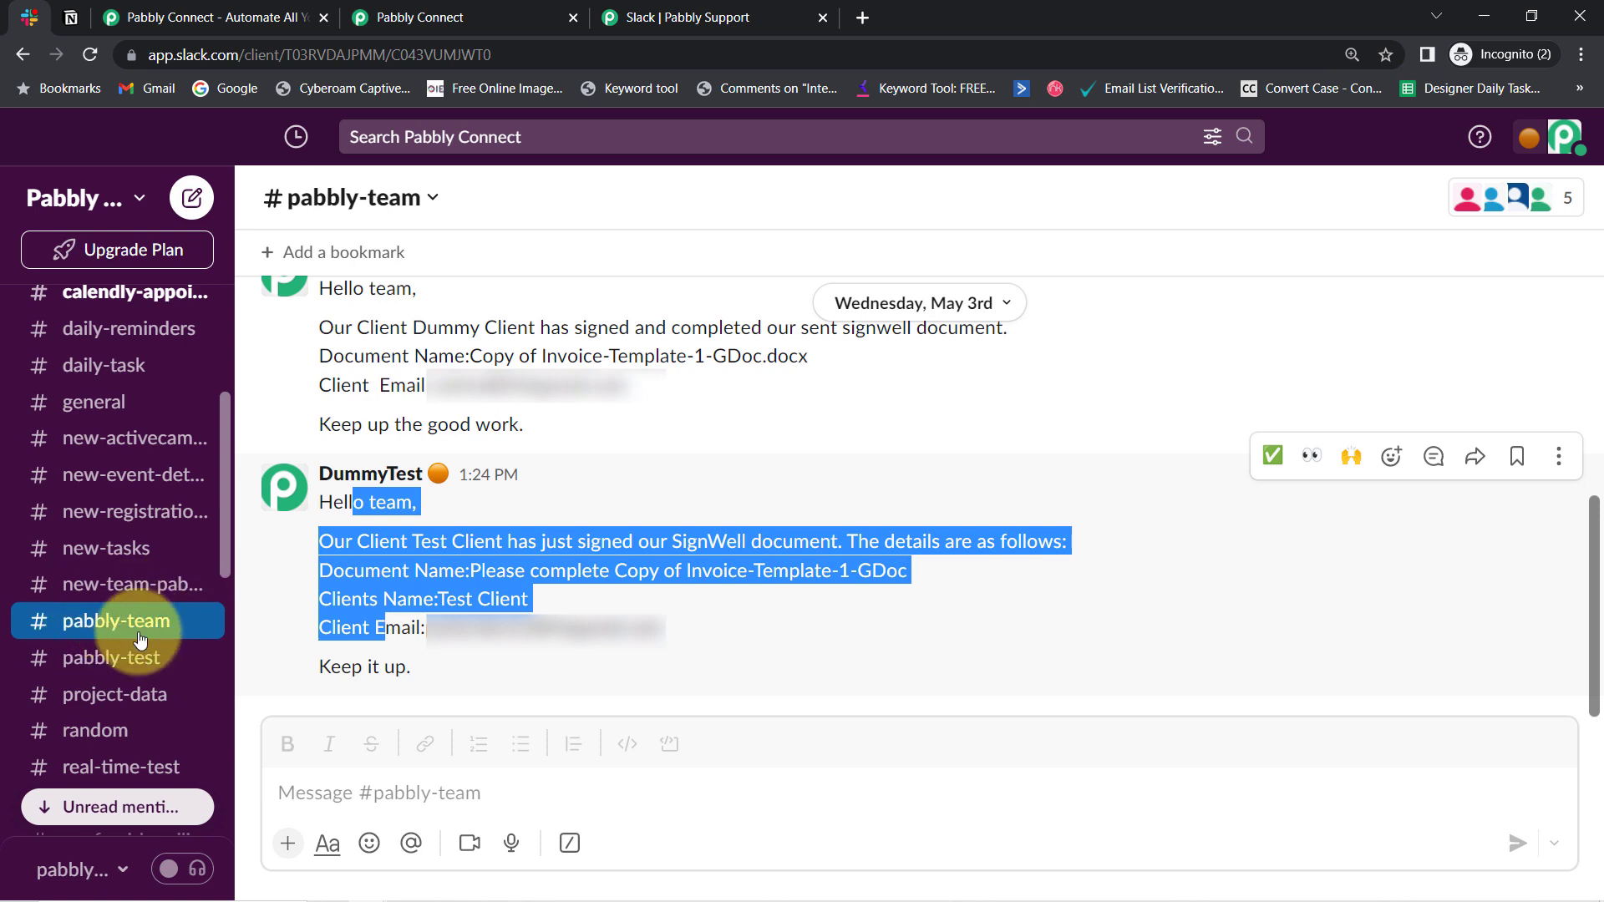
{"action": "left_click", "coordinate": [492, 13]}
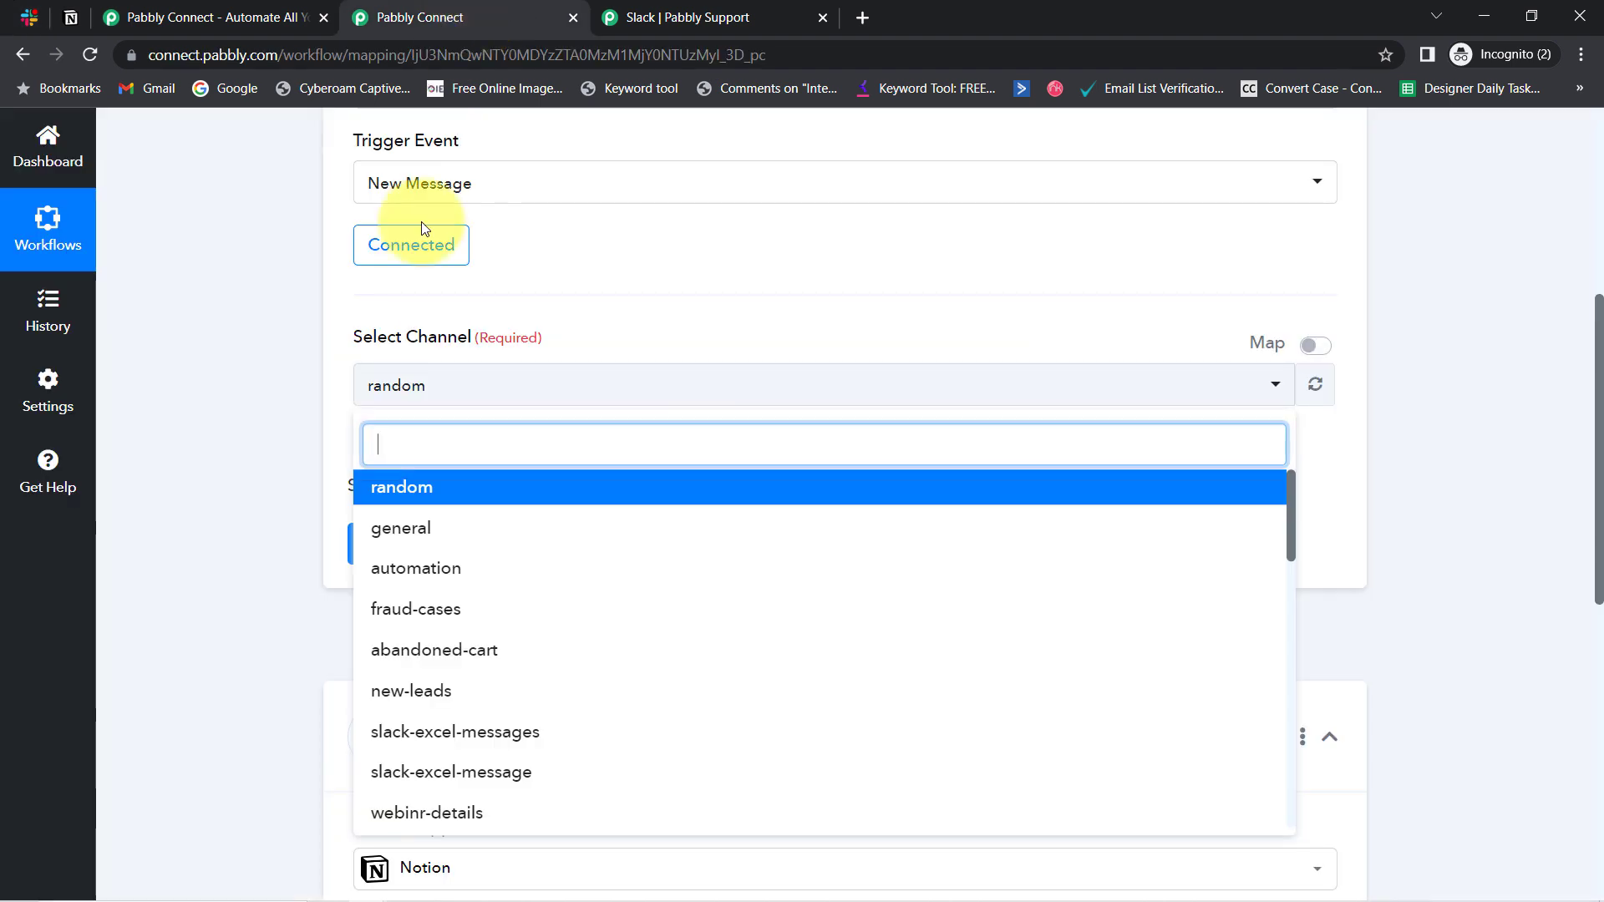
{"action": "type", "text": "pabb"}
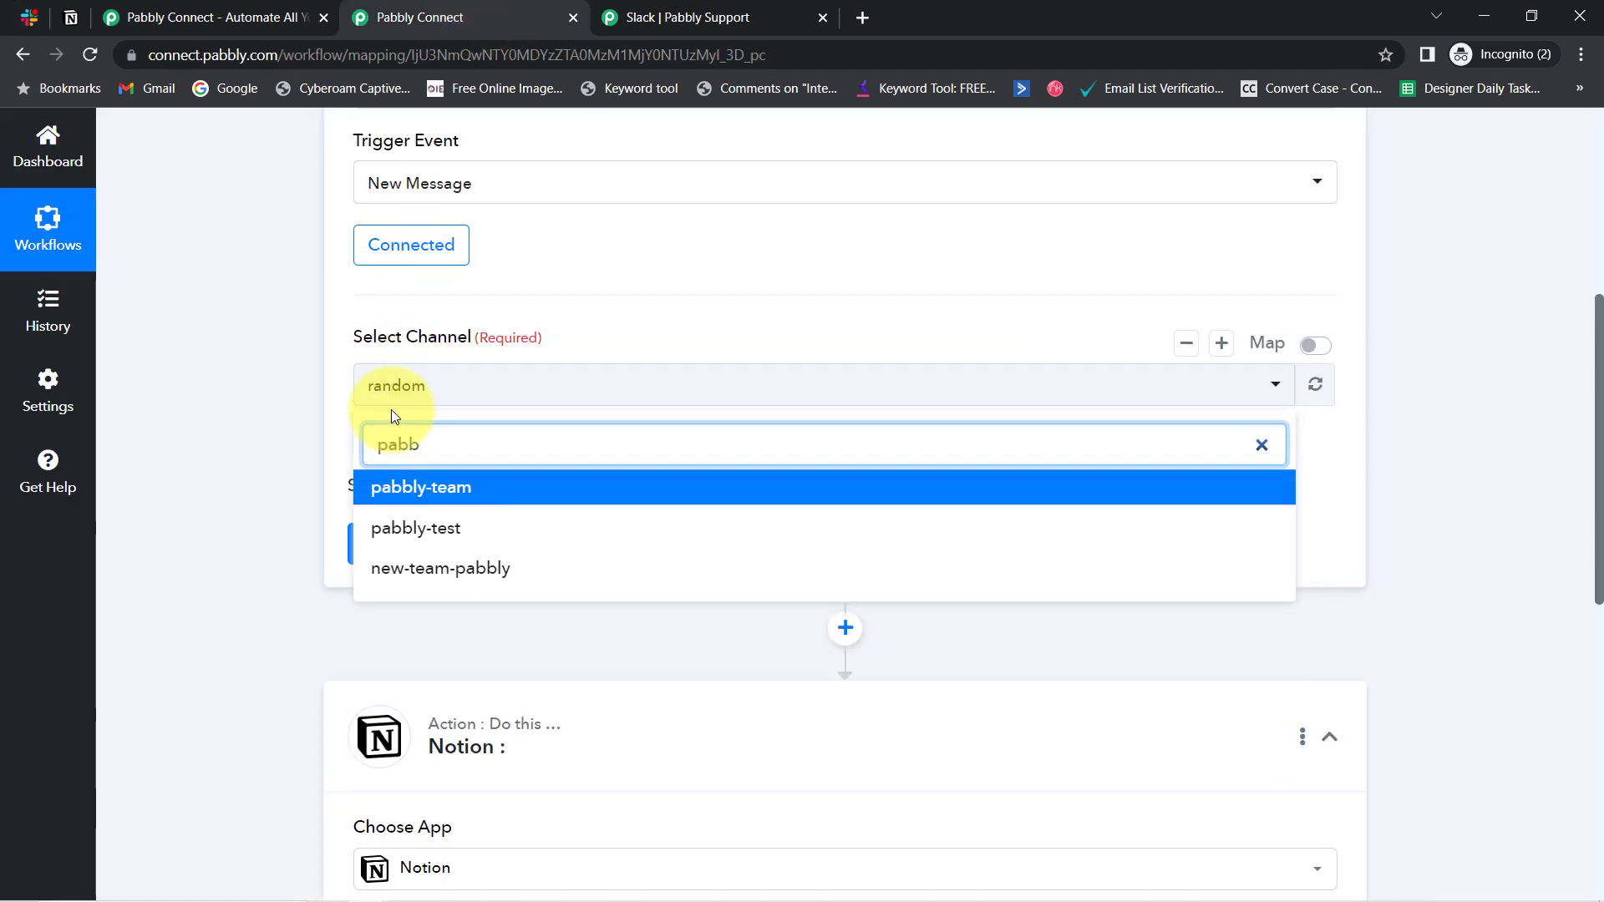
{"action": "left_click", "coordinate": [395, 489]}
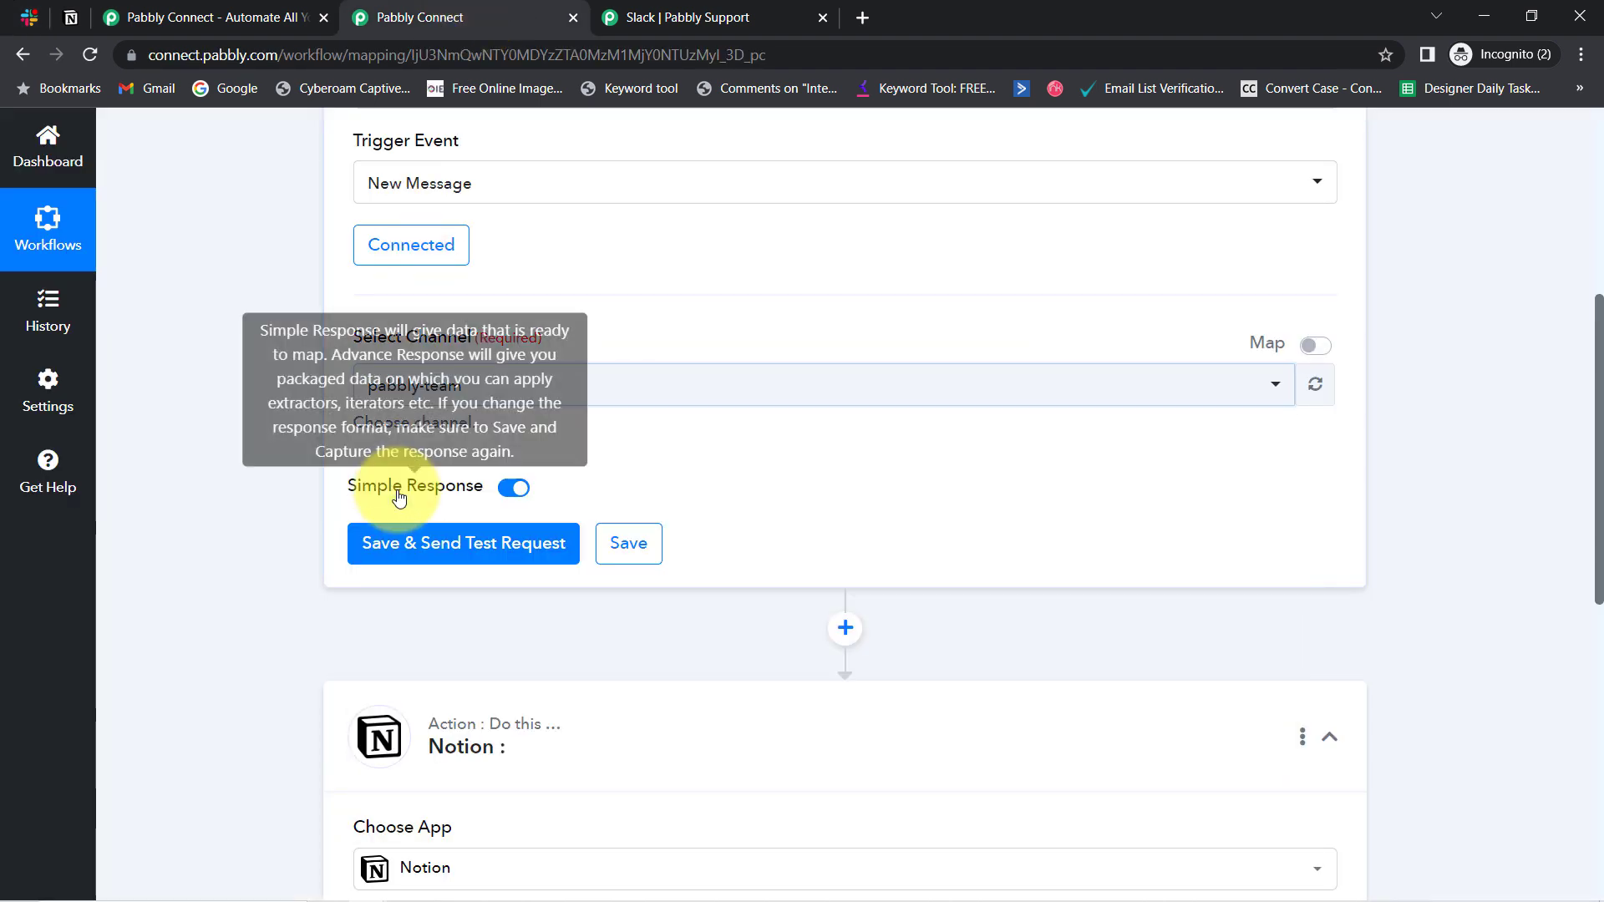
{"action": "left_click", "coordinate": [401, 558]}
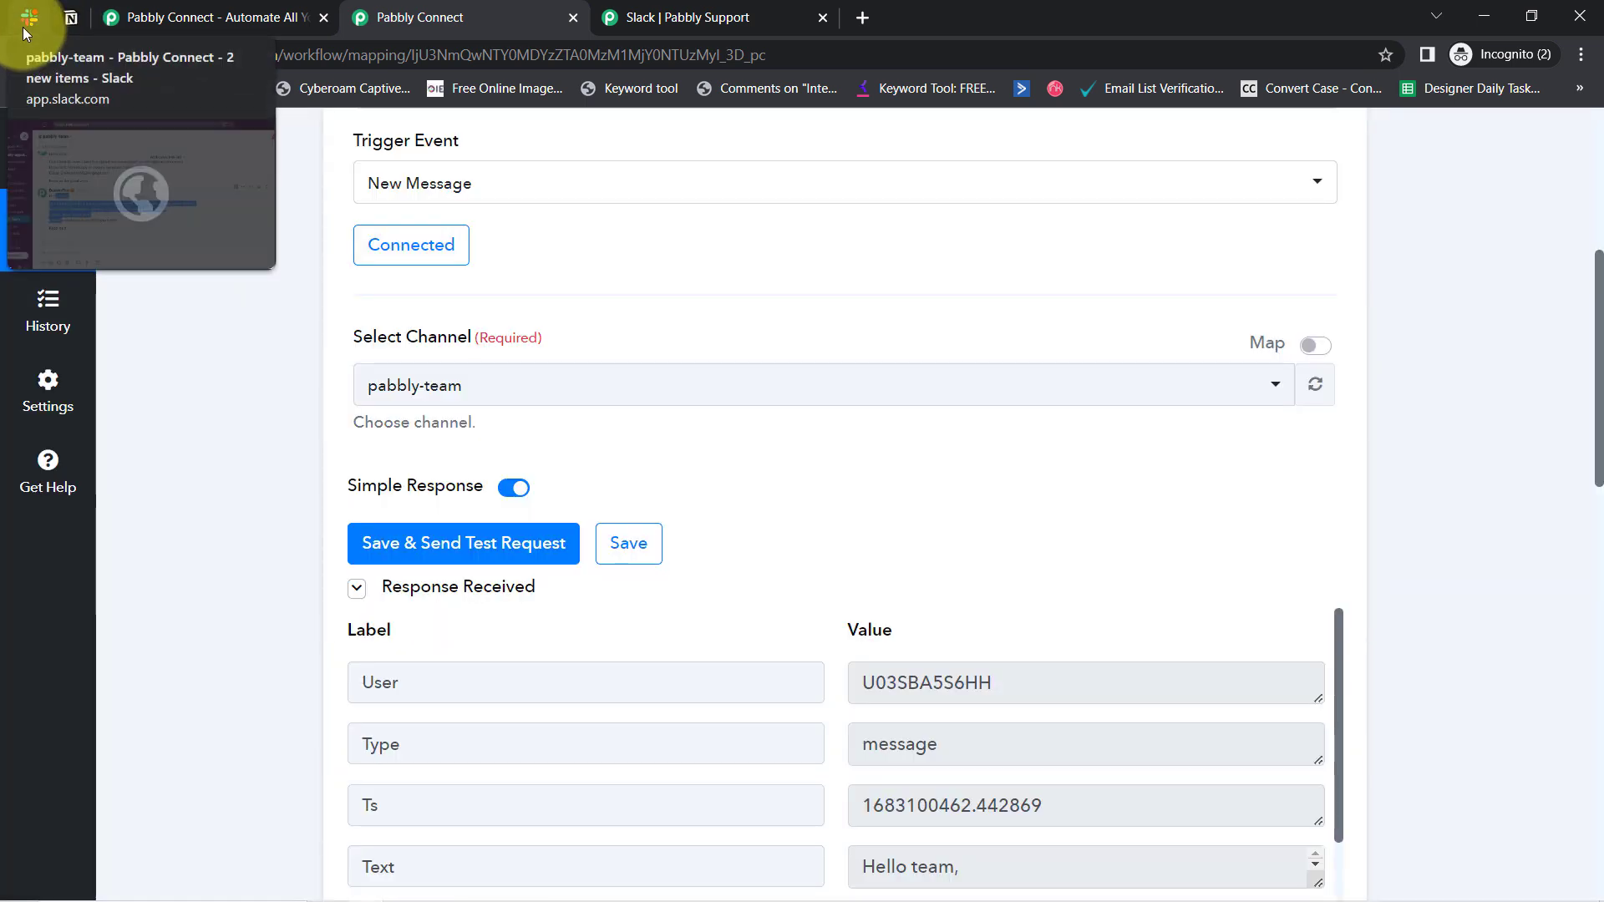
Compare the Text value in the trigger response with the latest message in Slack's pabbly-team channel
{"action": "left_click", "coordinate": [23, 27]}
{"action": "left_click", "coordinate": [411, 560]}
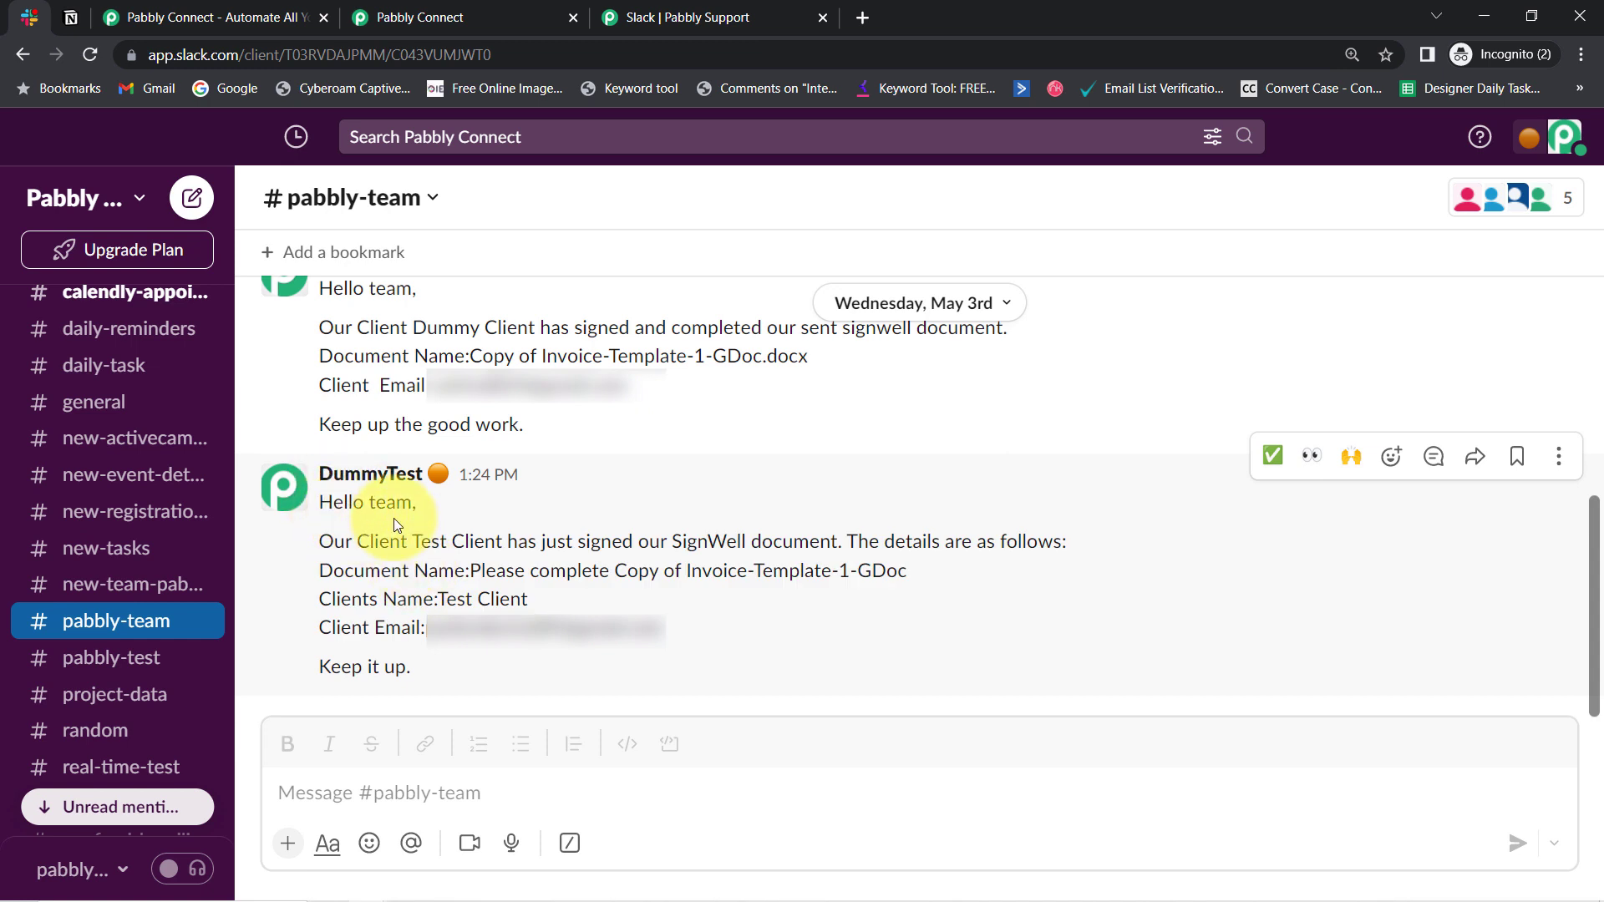
{"action": "left_click_drag", "start_coordinate": [333, 541], "coordinate": [778, 547]}
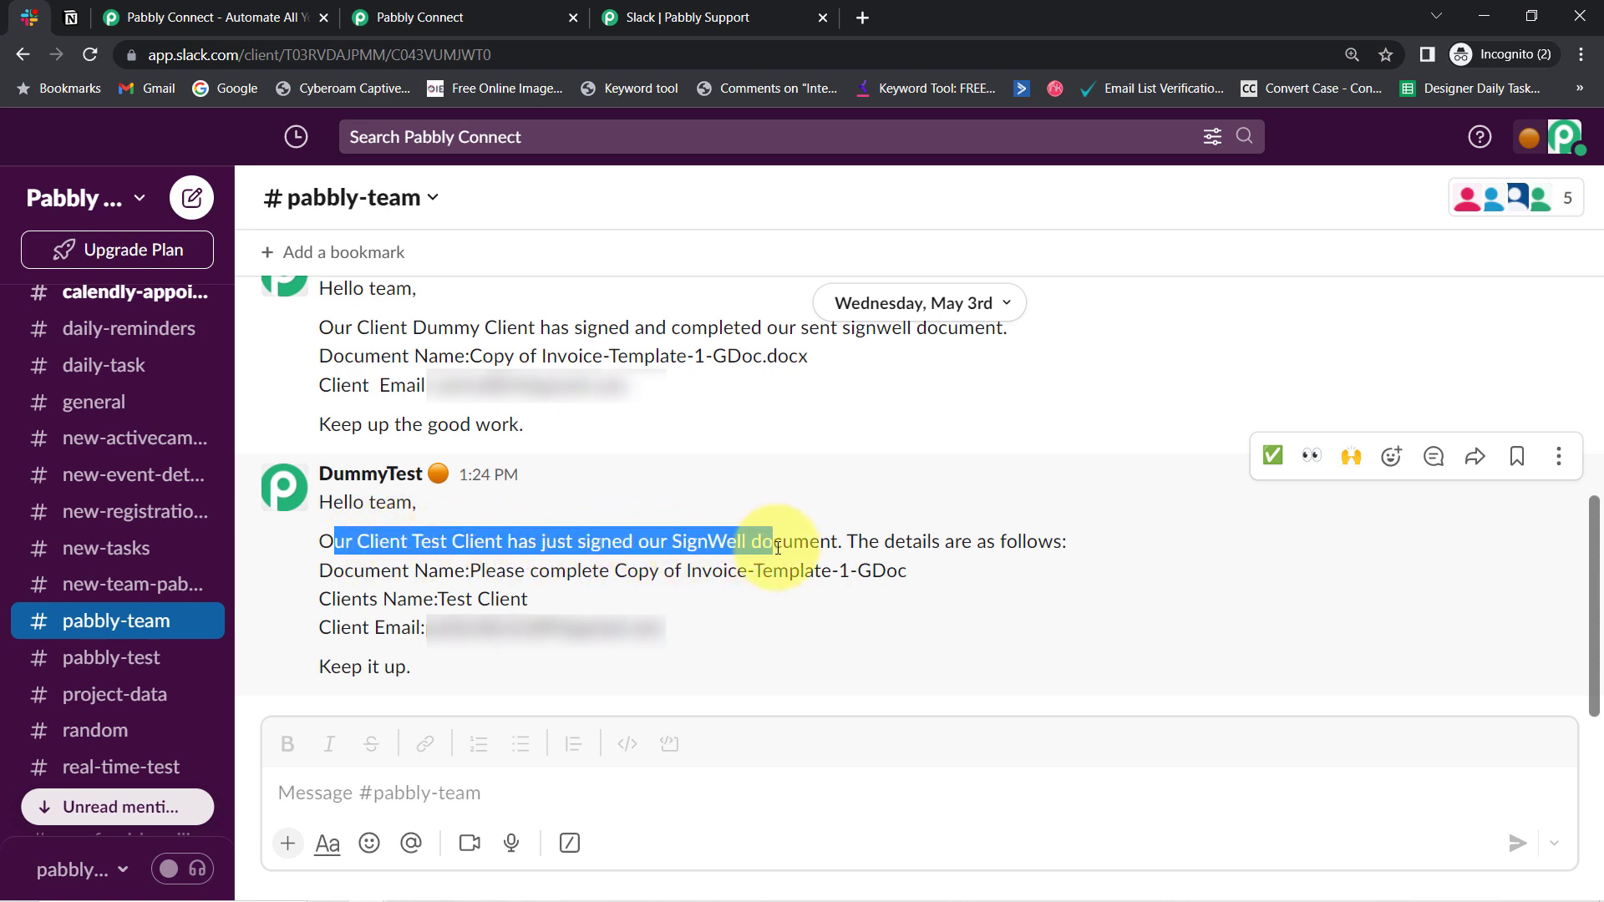
{"action": "left_click", "coordinate": [534, 17]}
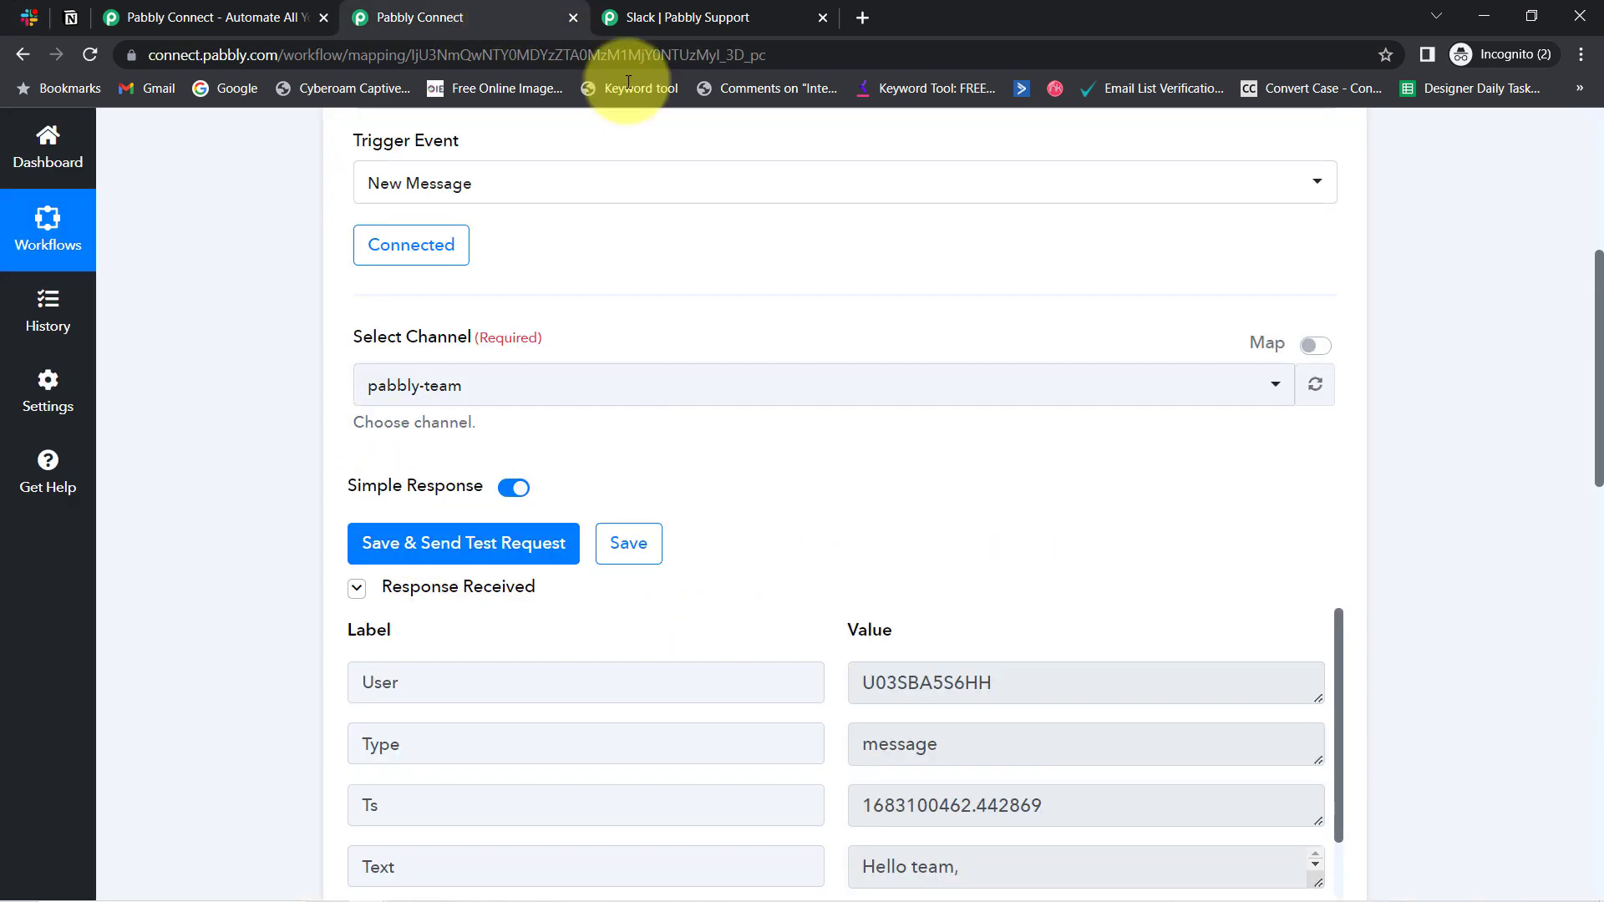
{"action": "scroll", "coordinate": [1599, 329], "scroll_direction": "down", "scroll_amount": 5}
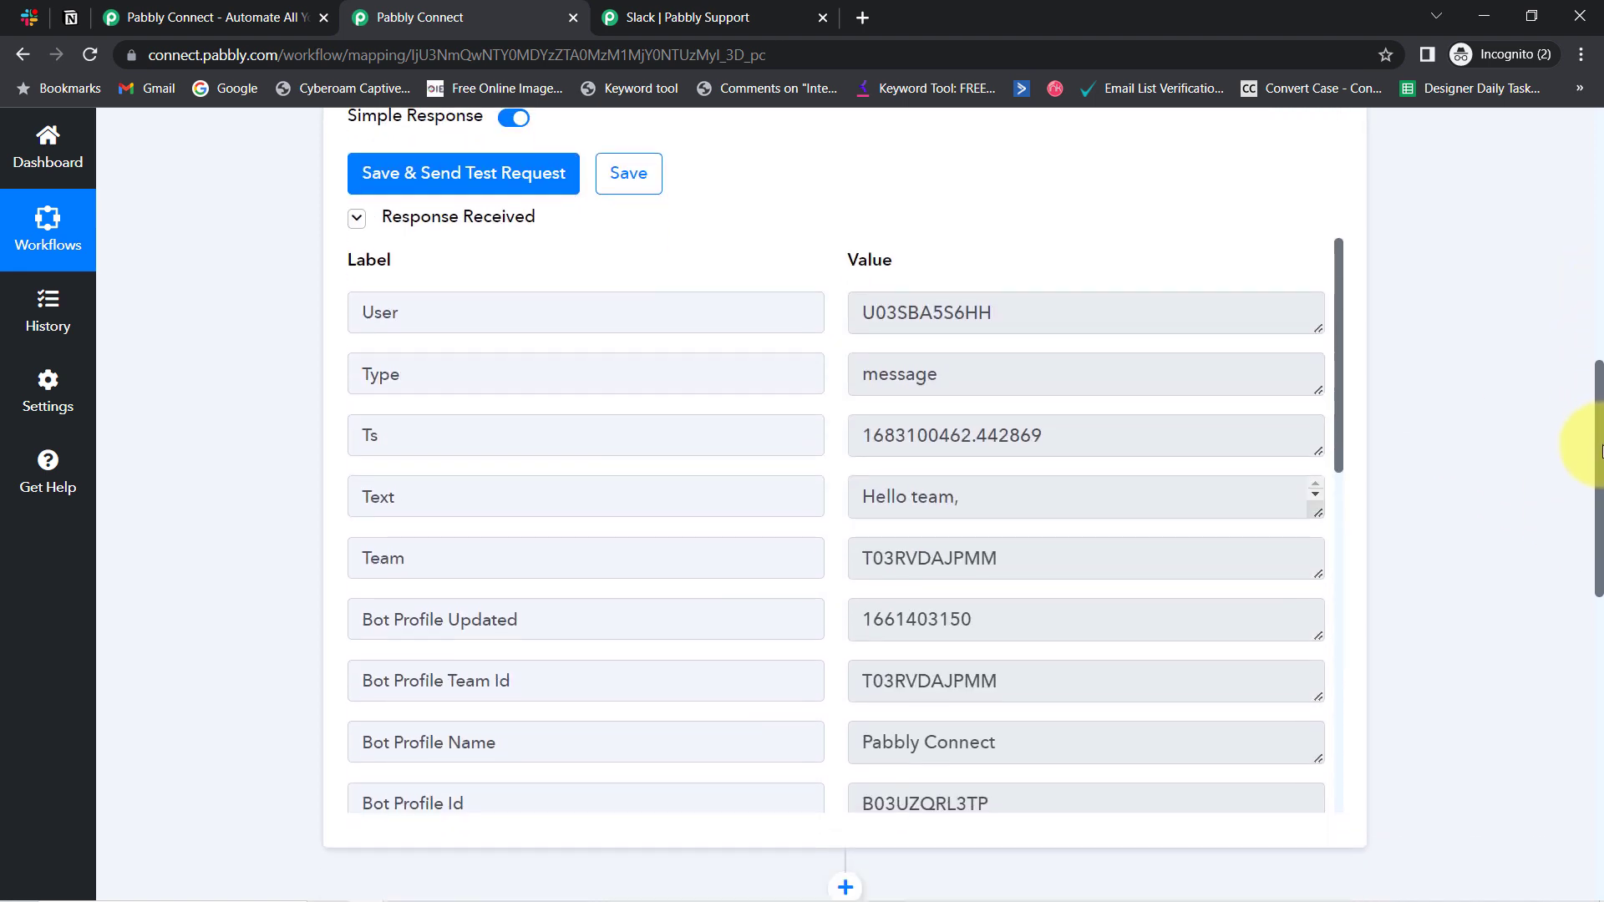
{"action": "left_click_drag", "start_coordinate": [1319, 459], "coordinate": [1283, 634]}
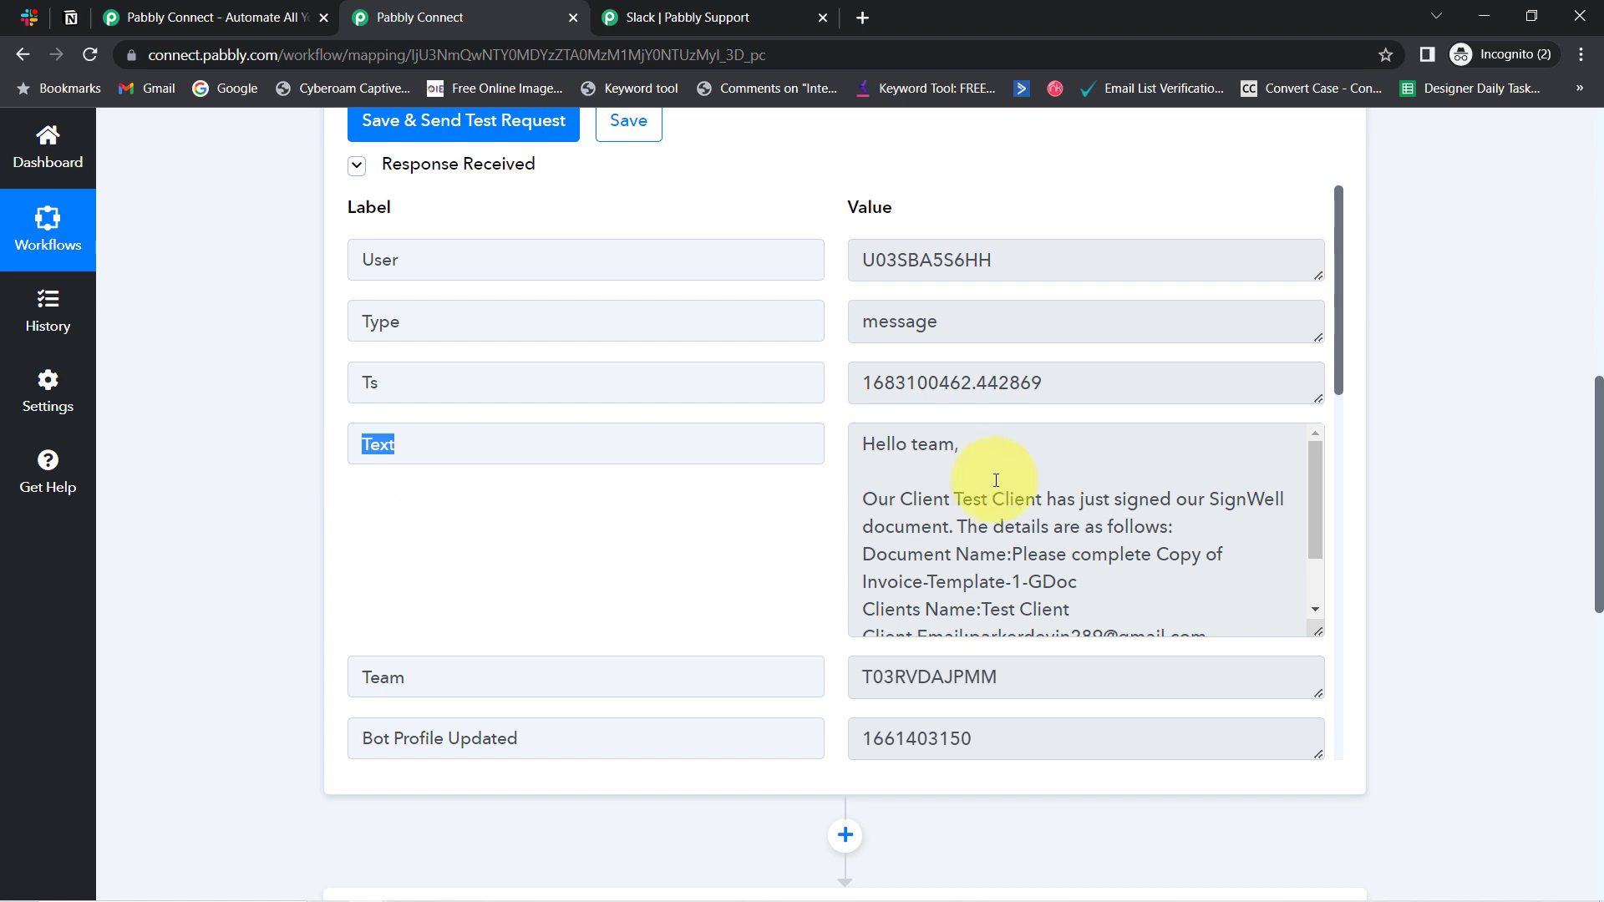
{"action": "left_click_drag", "start_coordinate": [1017, 488], "coordinate": [942, 532]}
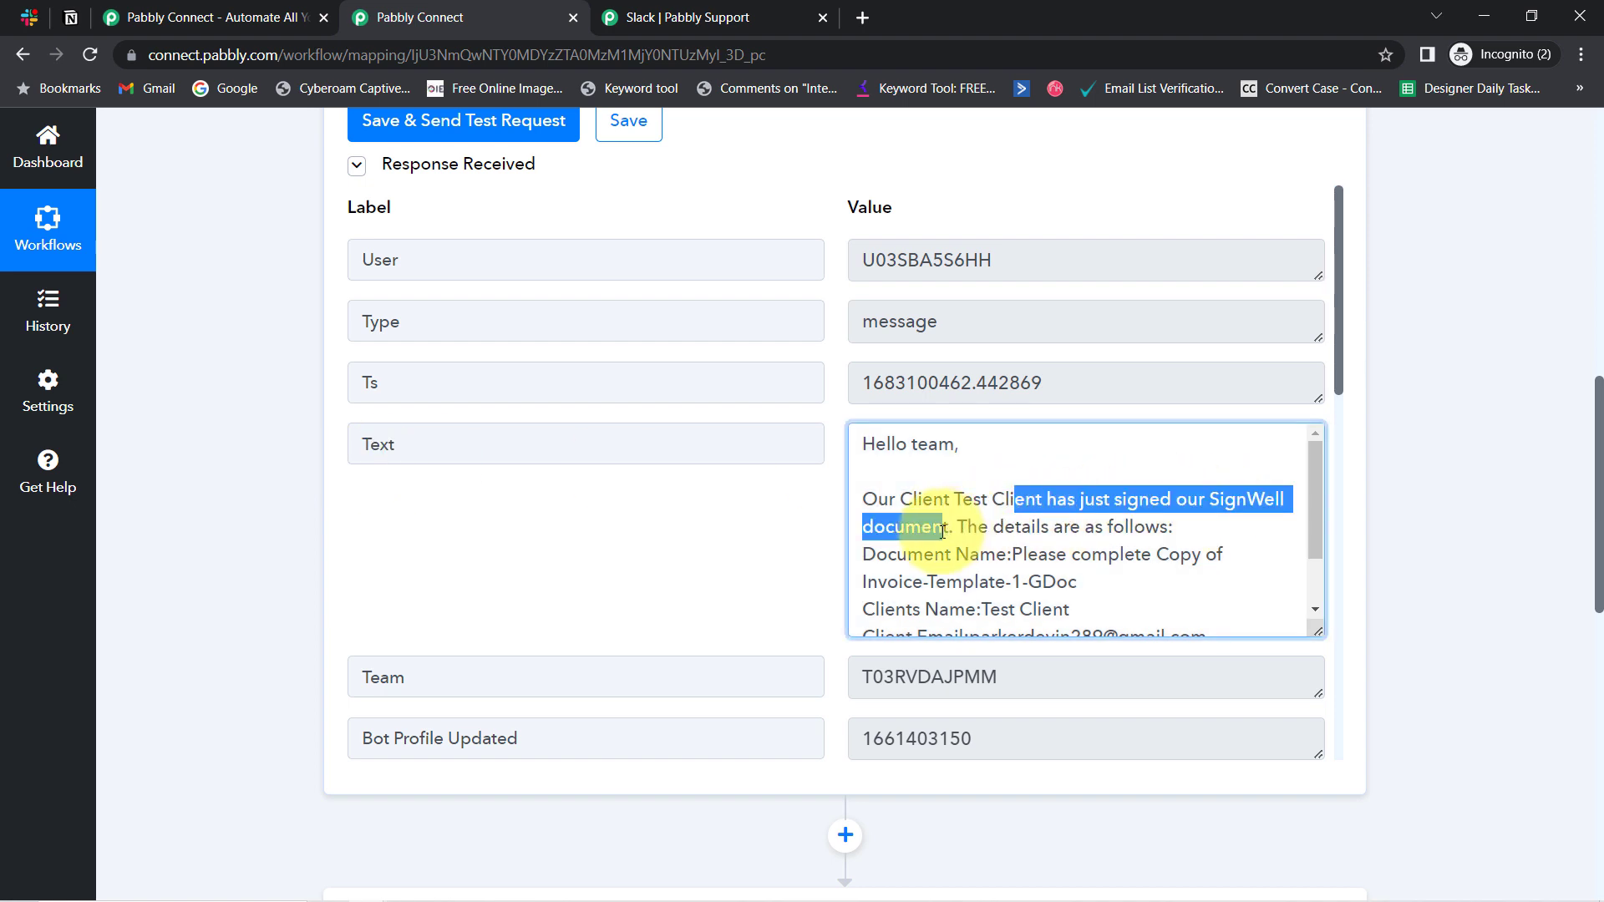
{"action": "left_click", "coordinate": [29, 17]}
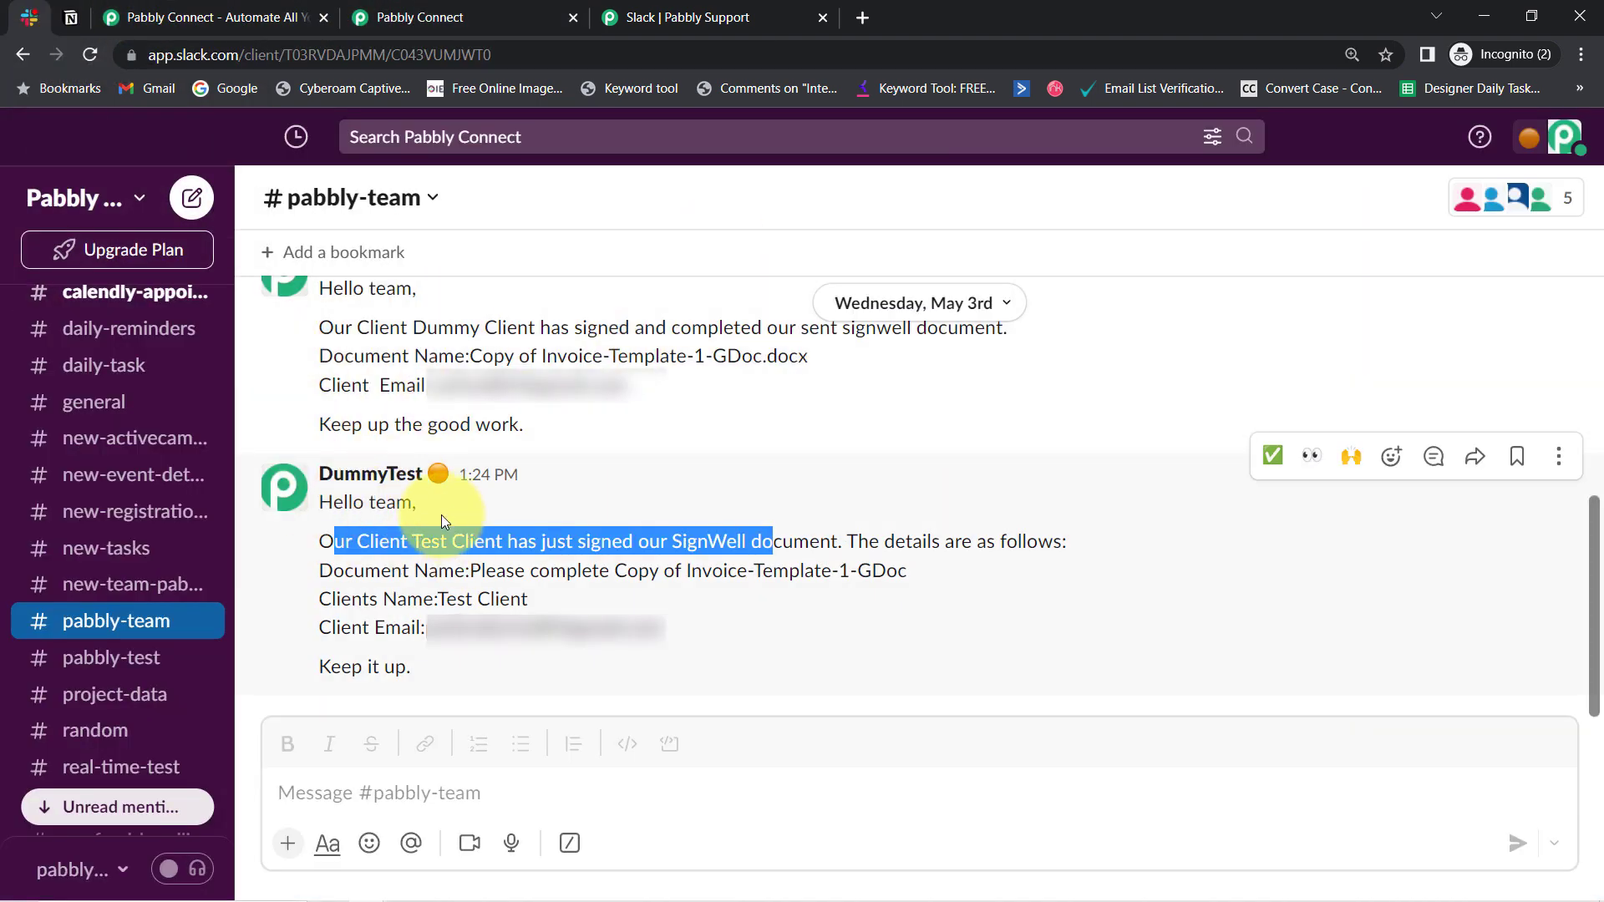
{"action": "left_click", "coordinate": [451, 15]}
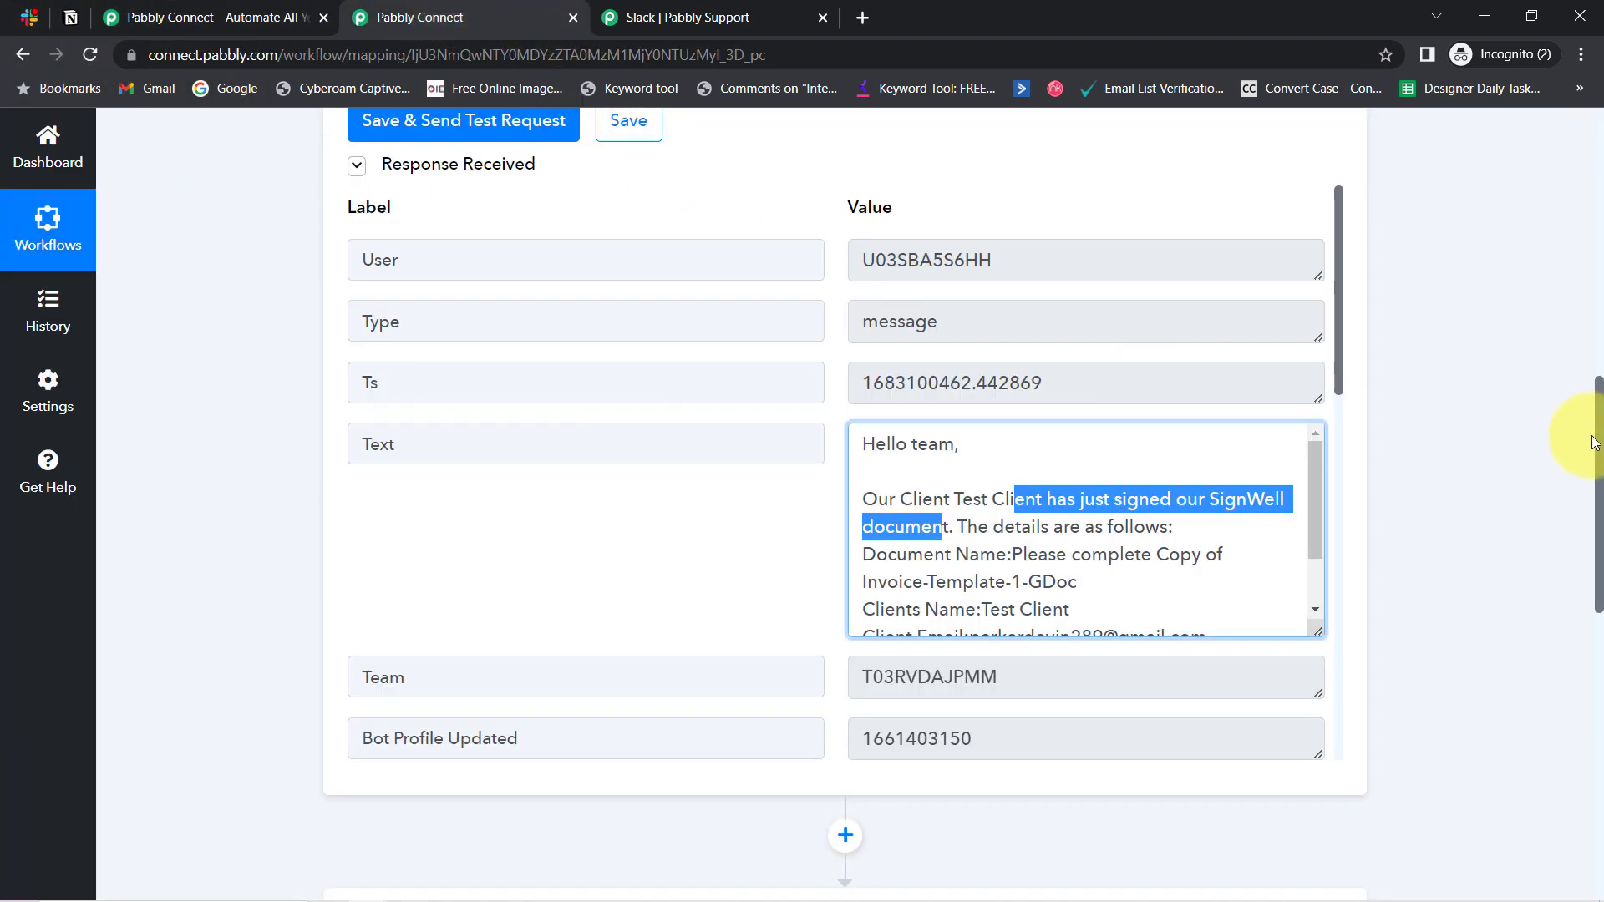
Copy the whole team message about testing new videos from the open Notepad file and minimize Notepad over Slack
{"action": "left_click_drag", "start_coordinate": [1600, 447], "coordinate": [1503, 133]}
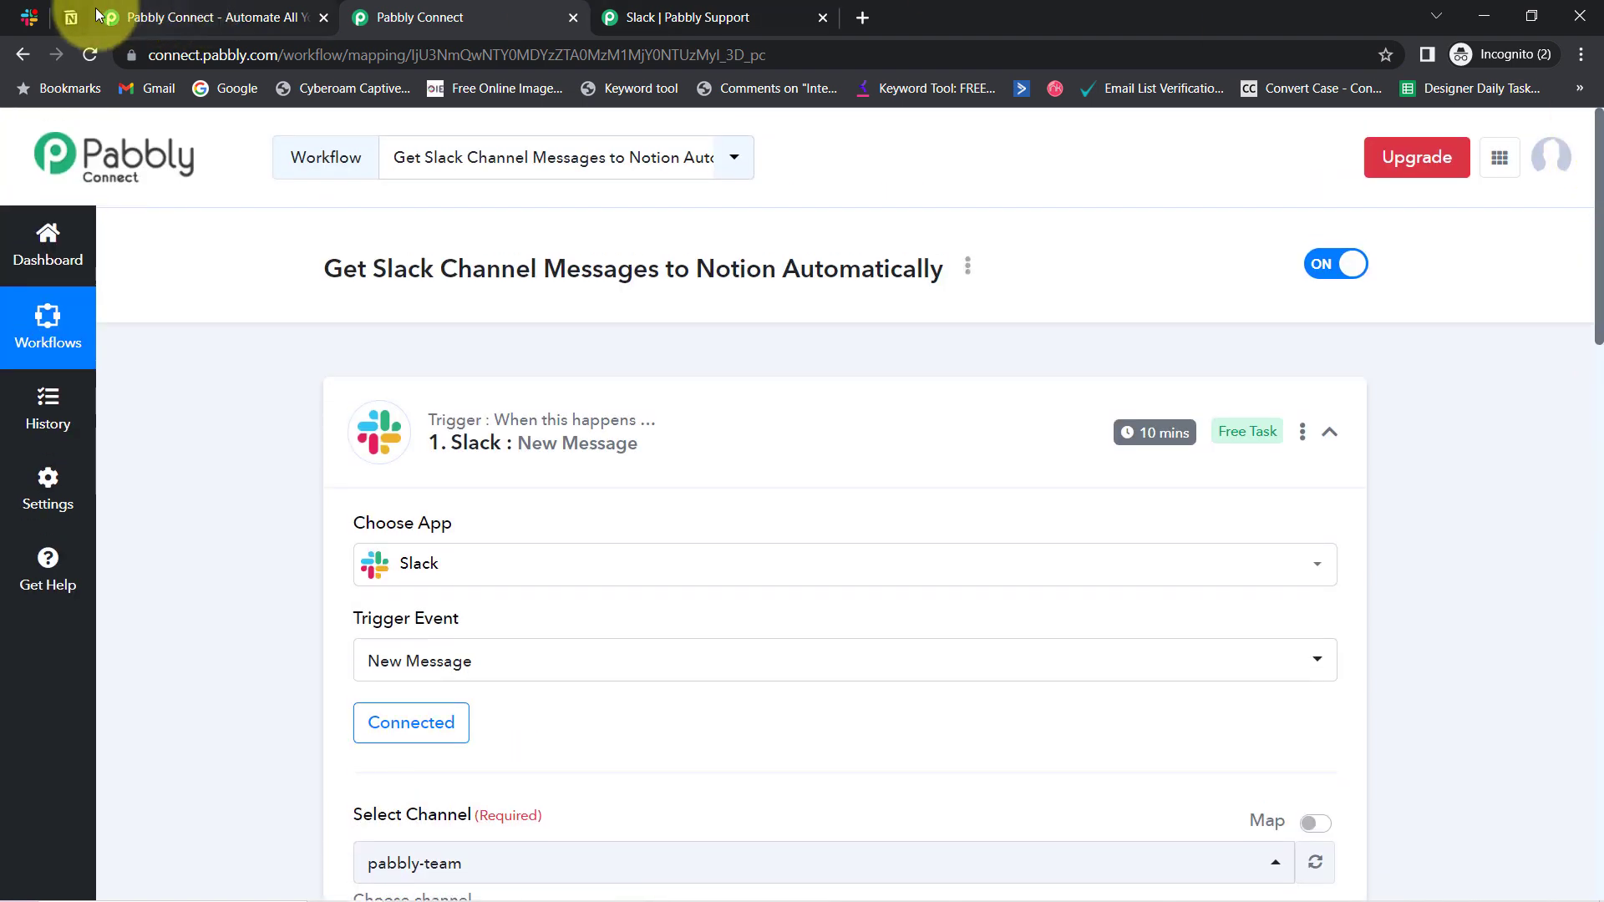
{"action": "left_click", "coordinate": [25, 18]}
{"action": "mouse_move", "coordinate": [457, 860]}
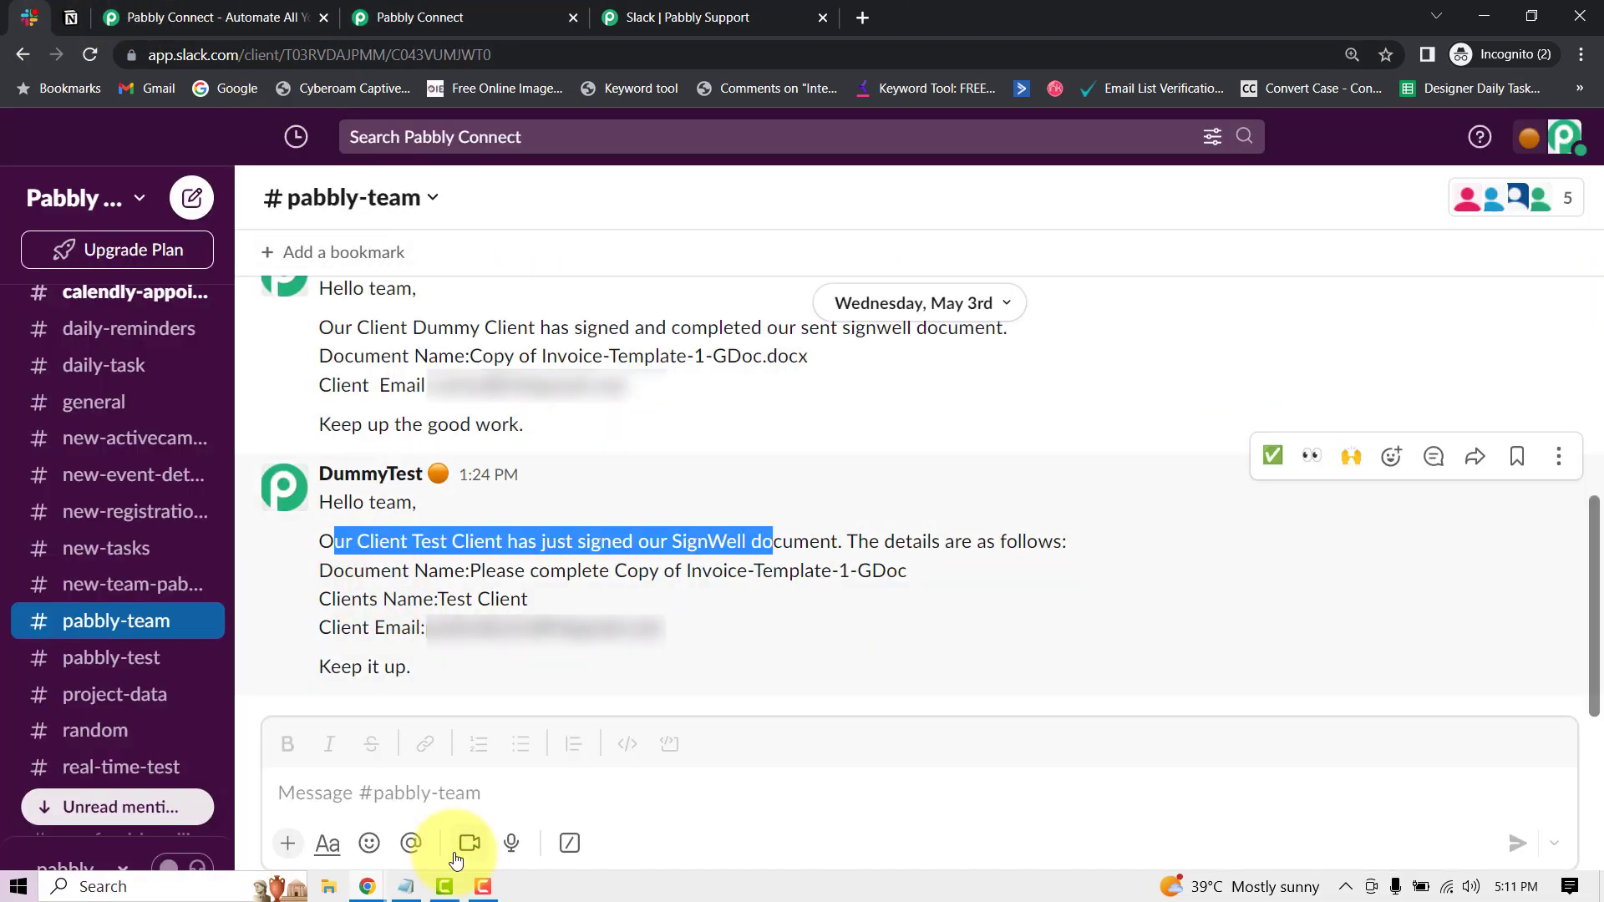
{"action": "left_click", "coordinate": [423, 888]}
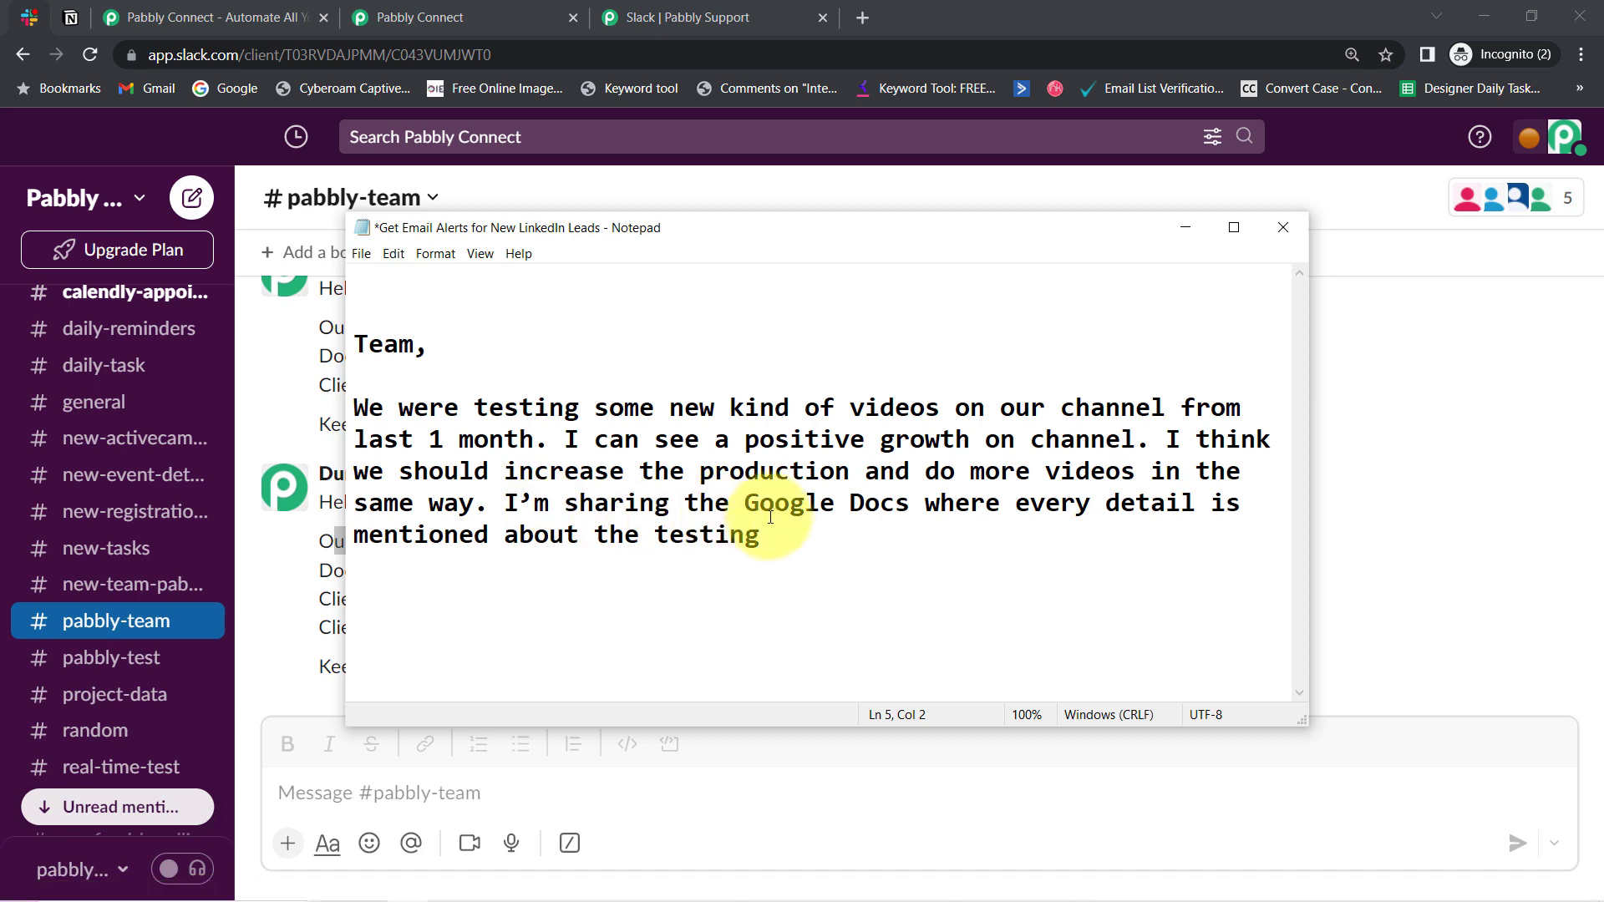
{"action": "left_click_drag", "start_coordinate": [760, 535], "coordinate": [244, 340]}
{"action": "key", "text": "ctrl+c"}
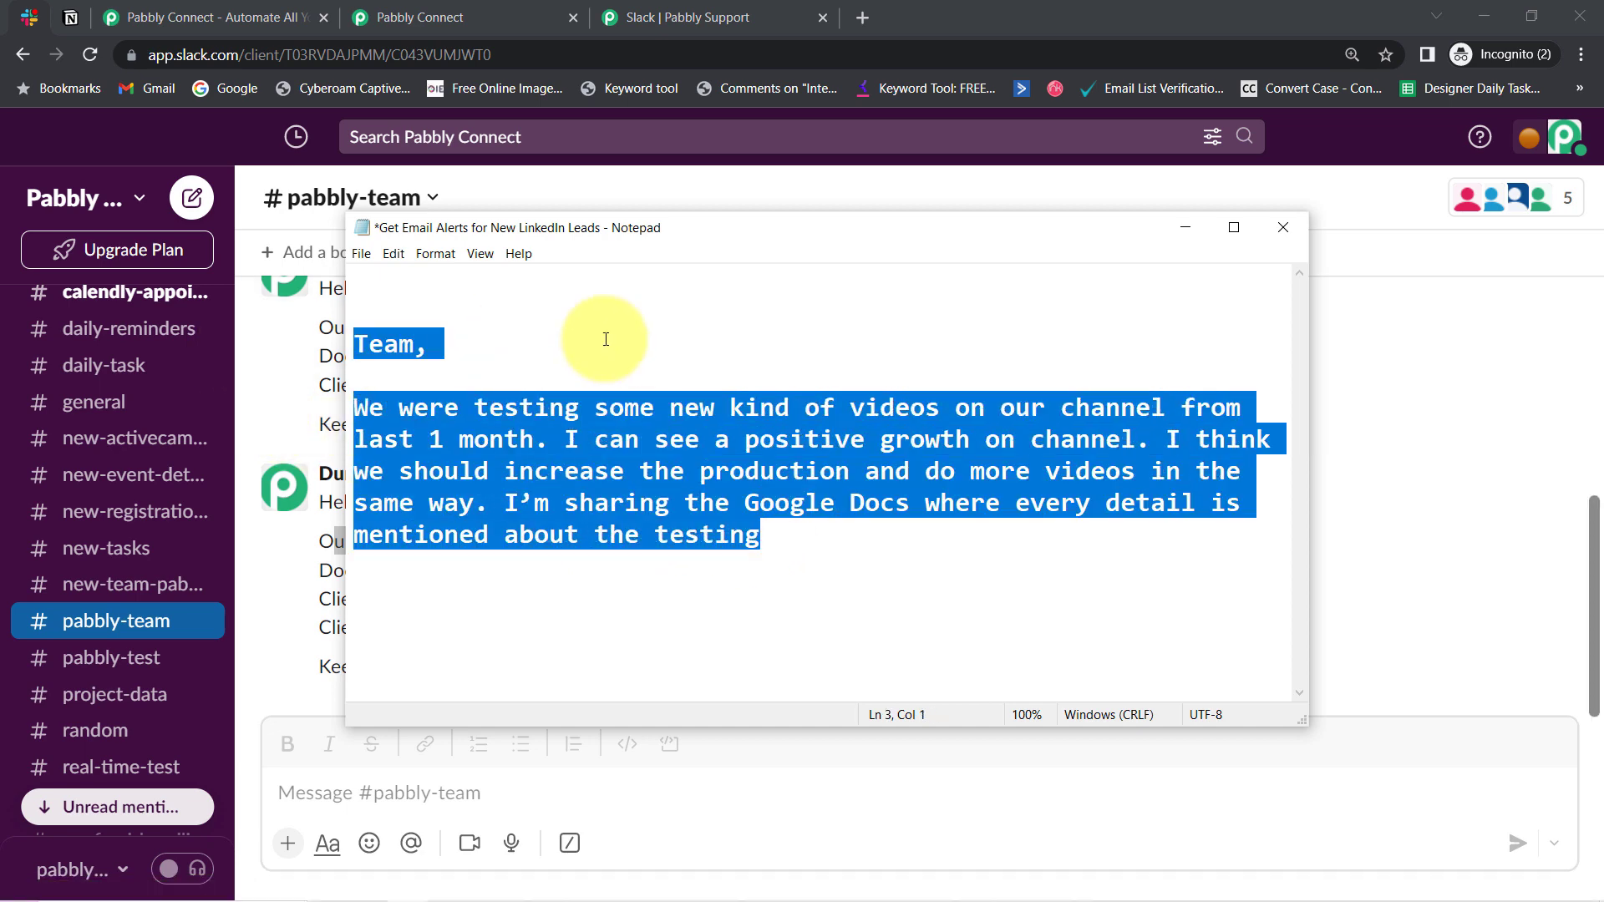
{"action": "left_click", "coordinate": [1181, 233]}
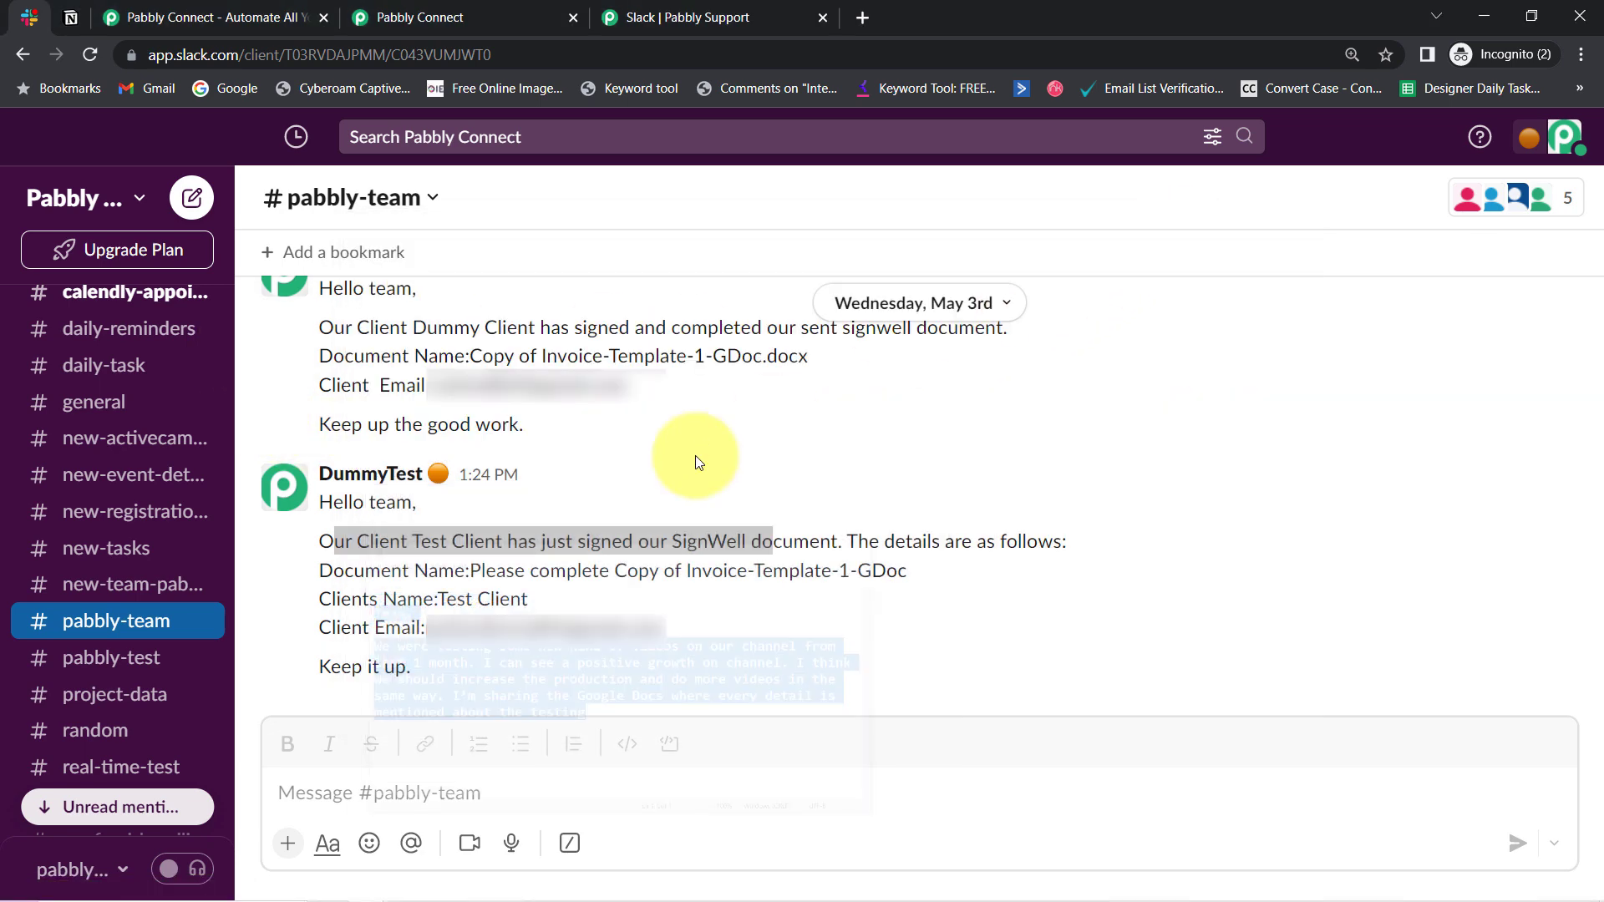
Paste the copied team message into the pabbly-team channel's message box and read through the draft
{"action": "left_click", "coordinate": [326, 803]}
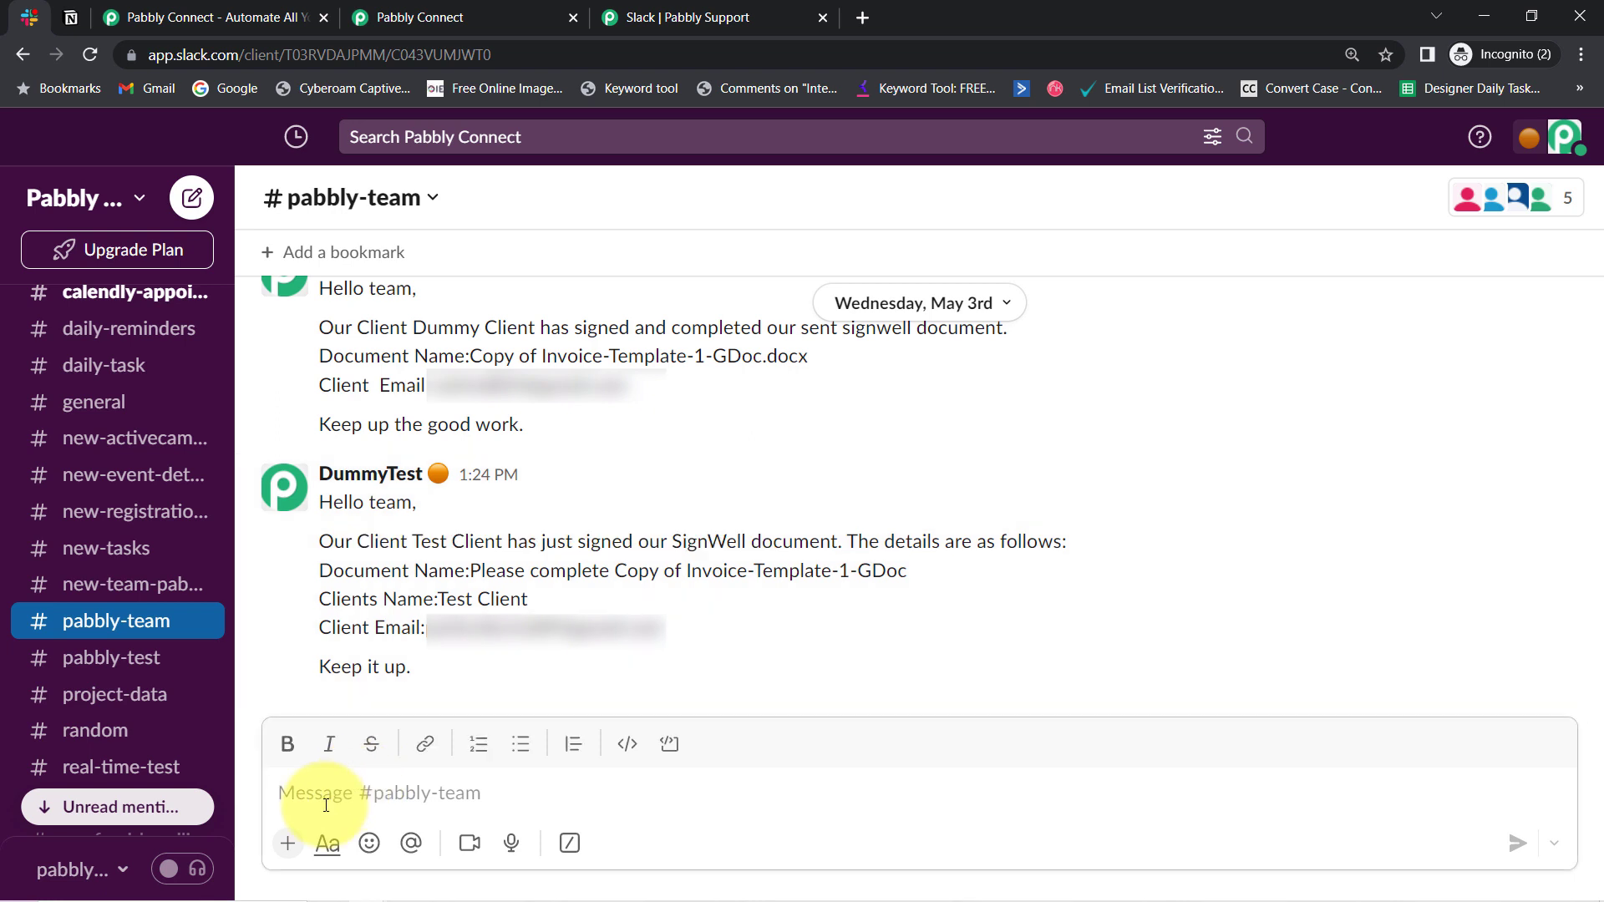
{"action": "key", "text": "ctrl+v"}
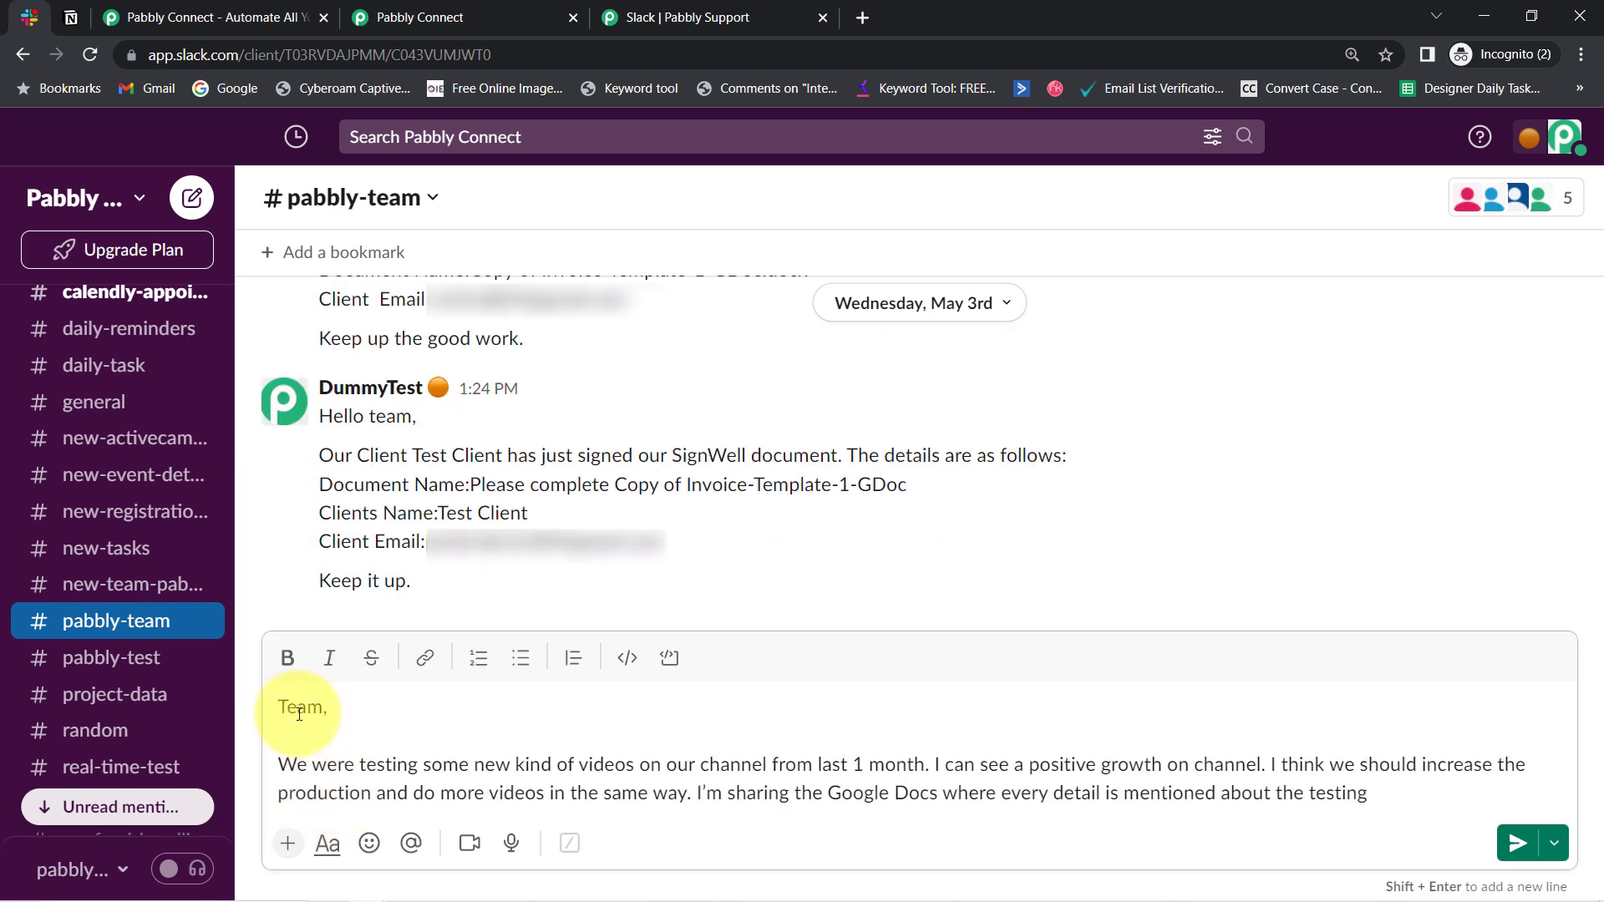
{"action": "left_click_drag", "start_coordinate": [280, 710], "coordinate": [333, 710]}
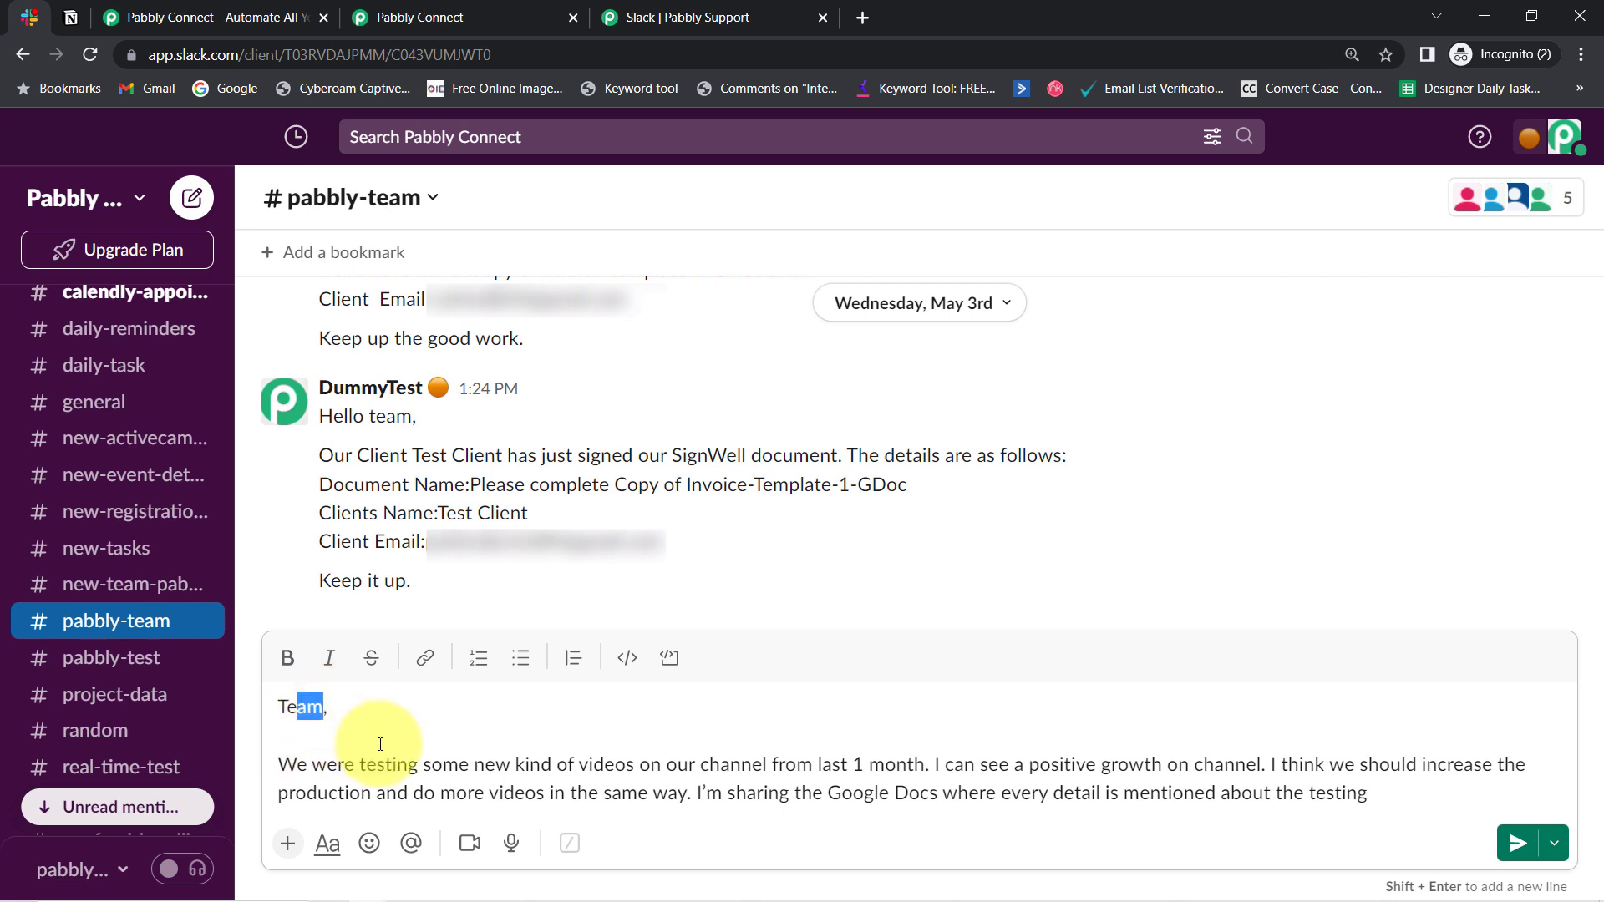
{"action": "left_click_drag", "start_coordinate": [459, 764], "coordinate": [1150, 758]}
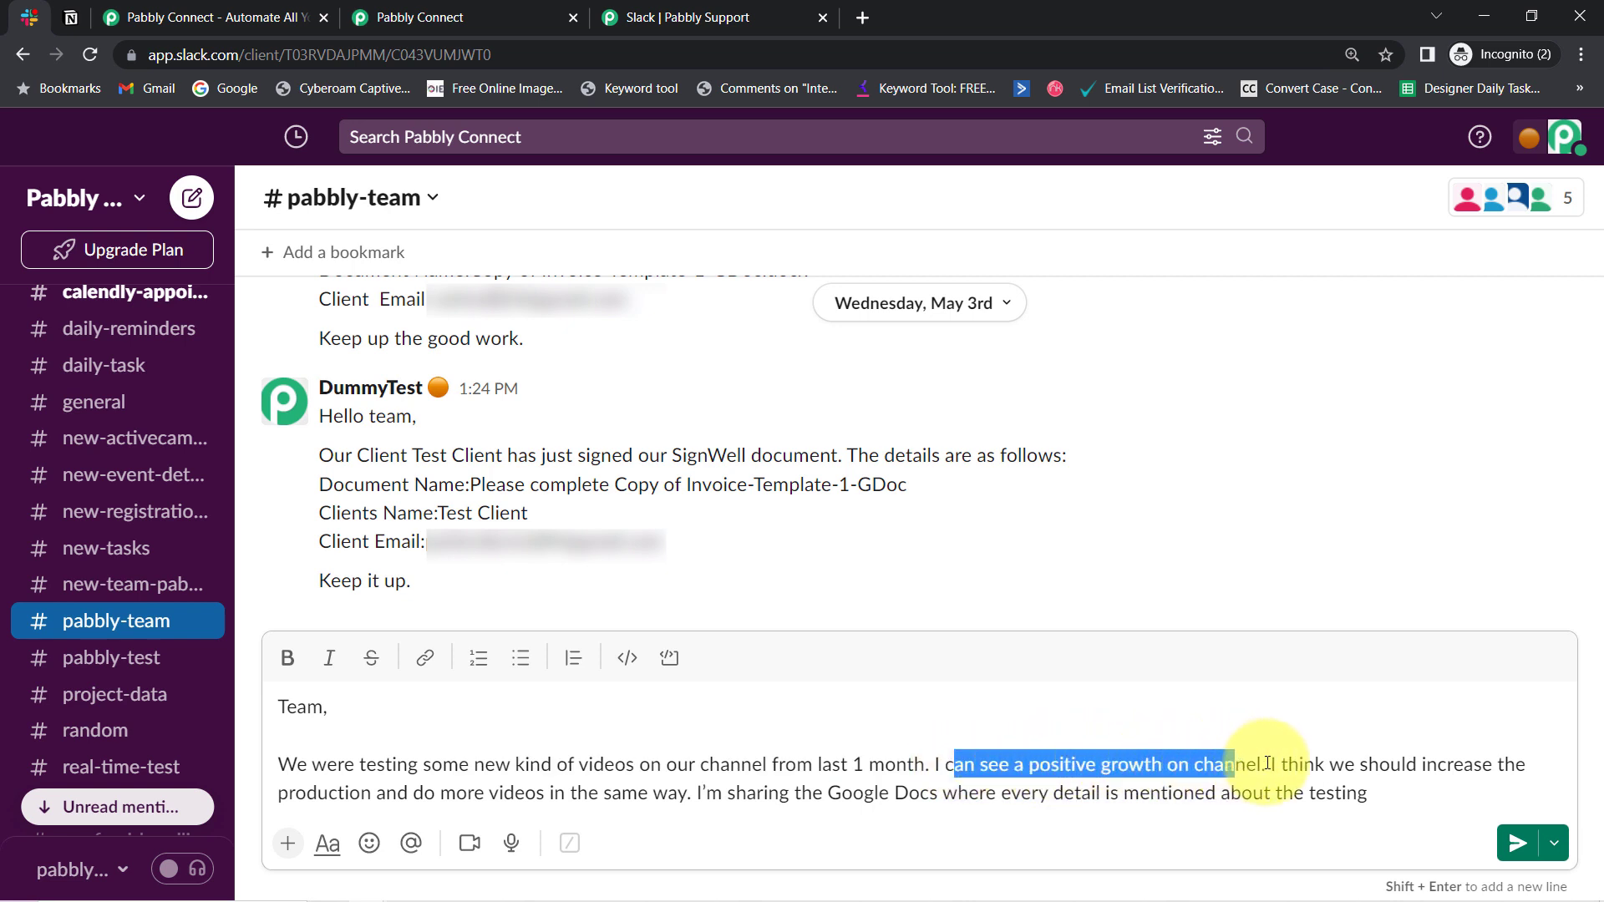
{"action": "mouse_move", "coordinate": [1299, 765]}
{"action": "left_mouse_down"}
{"action": "mouse_move", "coordinate": [1370, 765]}
{"action": "mouse_move", "coordinate": [407, 774]}
{"action": "mouse_move", "coordinate": [409, 796]}
{"action": "mouse_move", "coordinate": [698, 798]}
{"action": "left_mouse_up"}
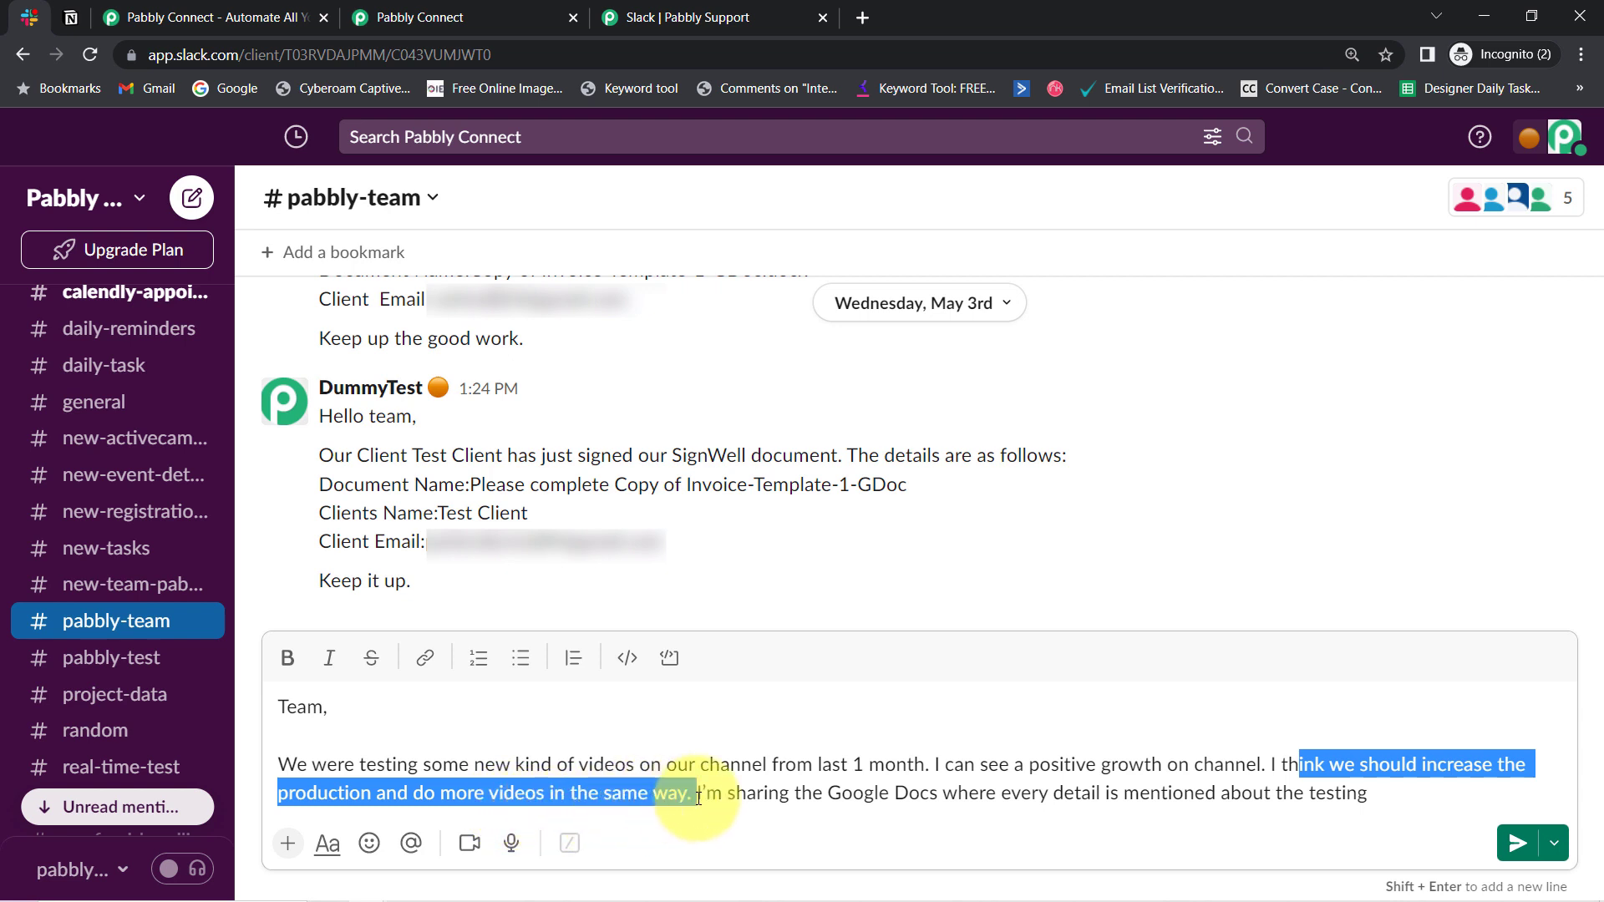
{"action": "left_click", "coordinate": [756, 794]}
{"action": "left_click_drag", "start_coordinate": [873, 793], "coordinate": [1179, 809]}
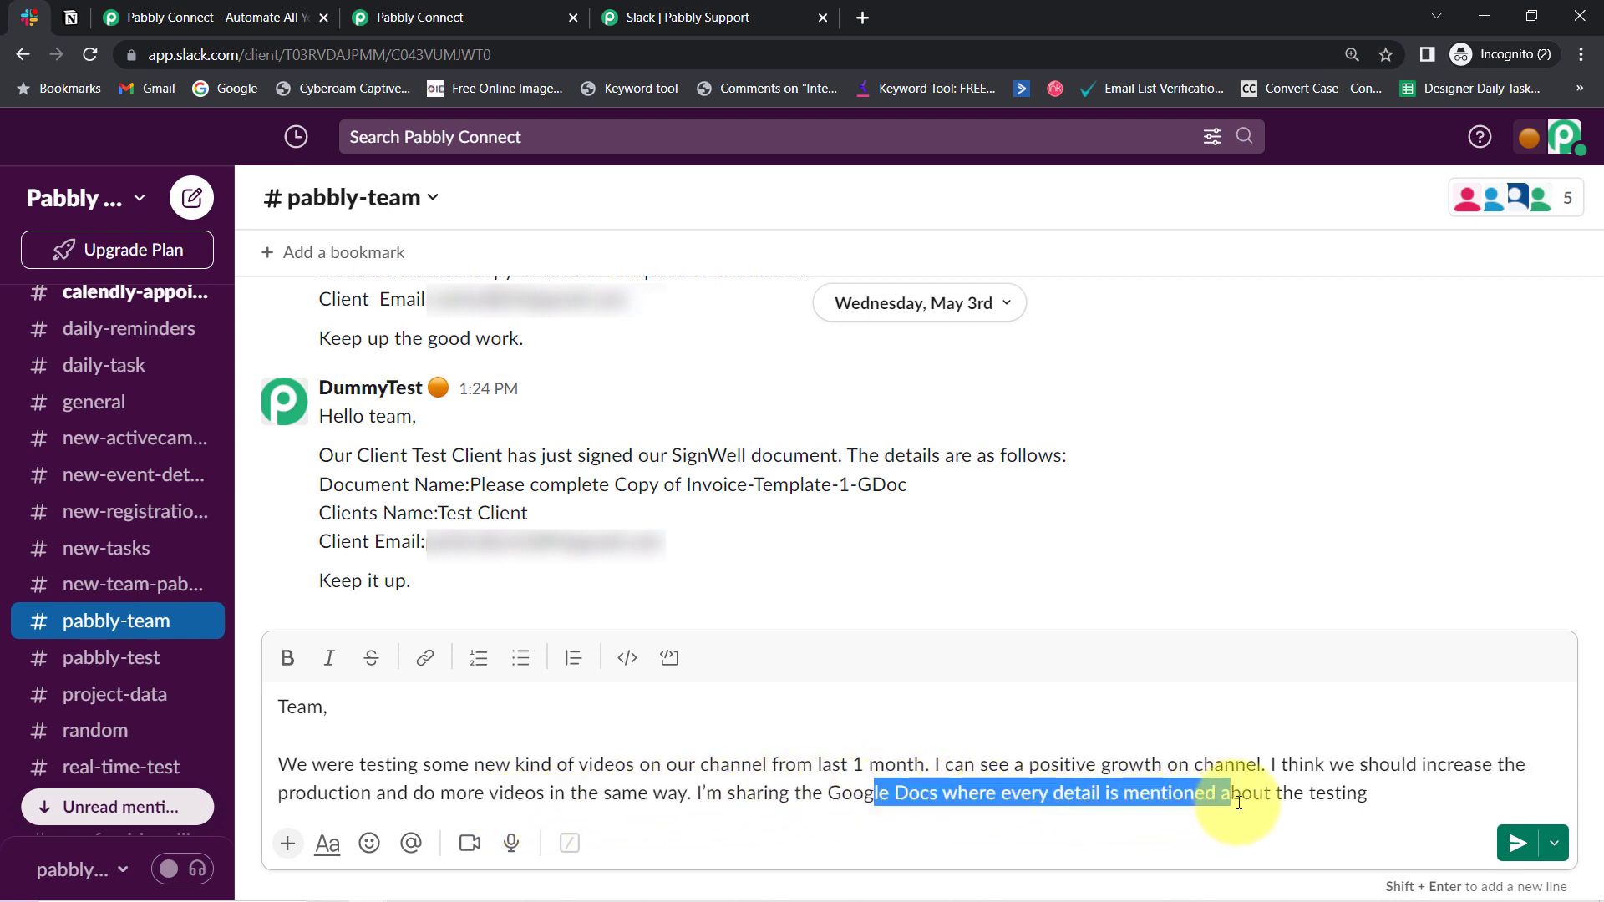
Send the drafted team message to the pabbly-team channel, and save the Slack trigger with a new test request
{"action": "left_click", "coordinate": [1213, 764]}
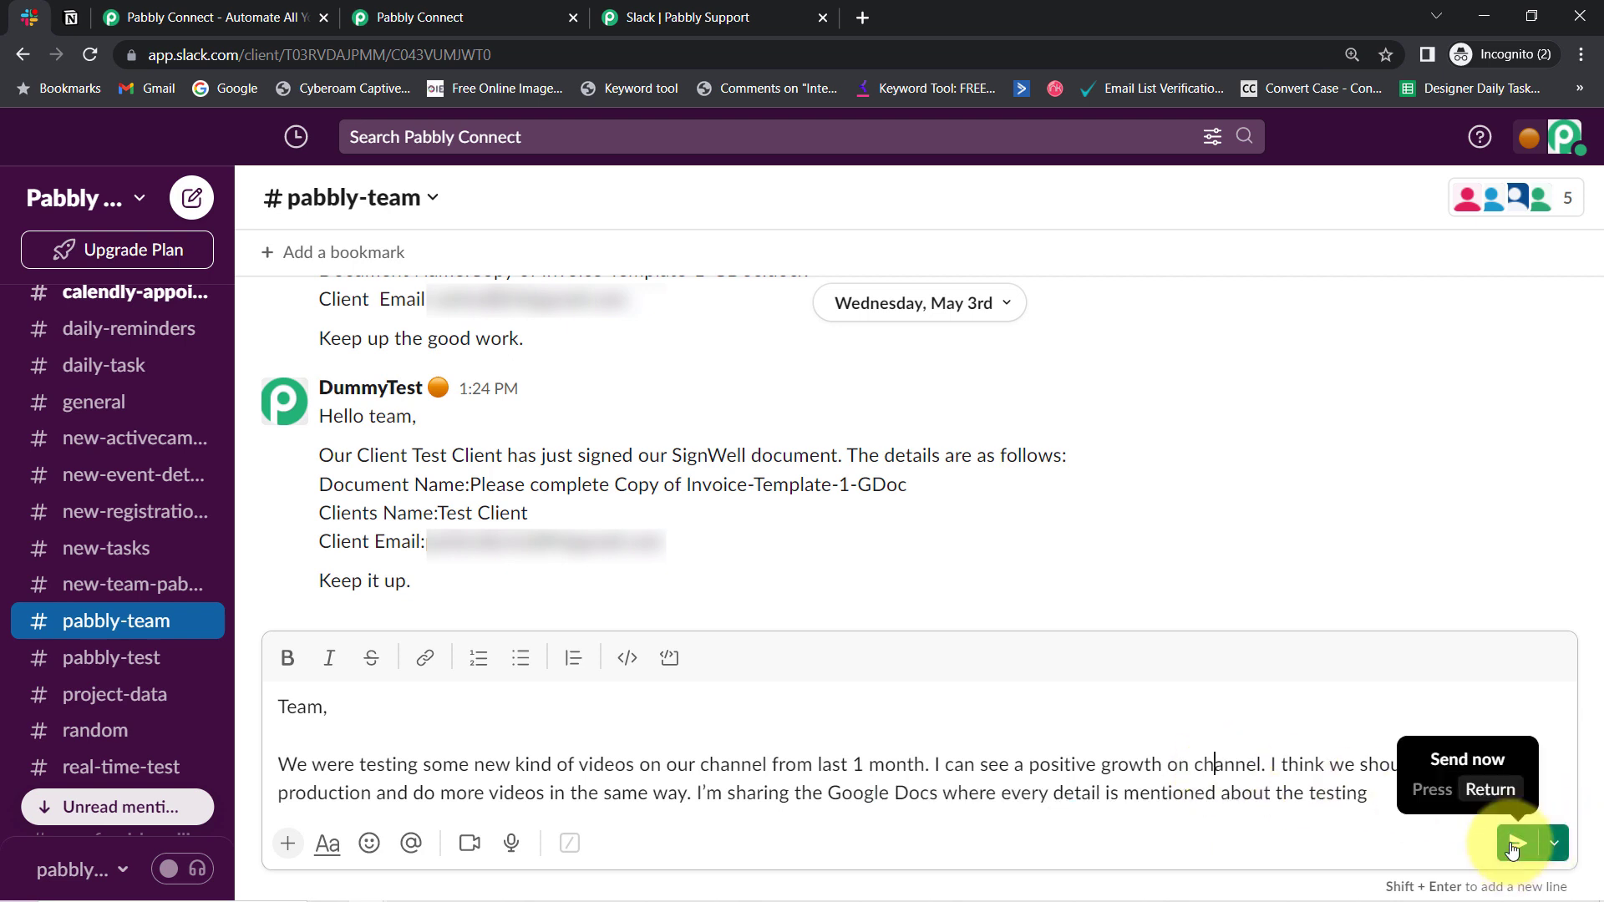
{"action": "left_click", "coordinate": [1514, 845]}
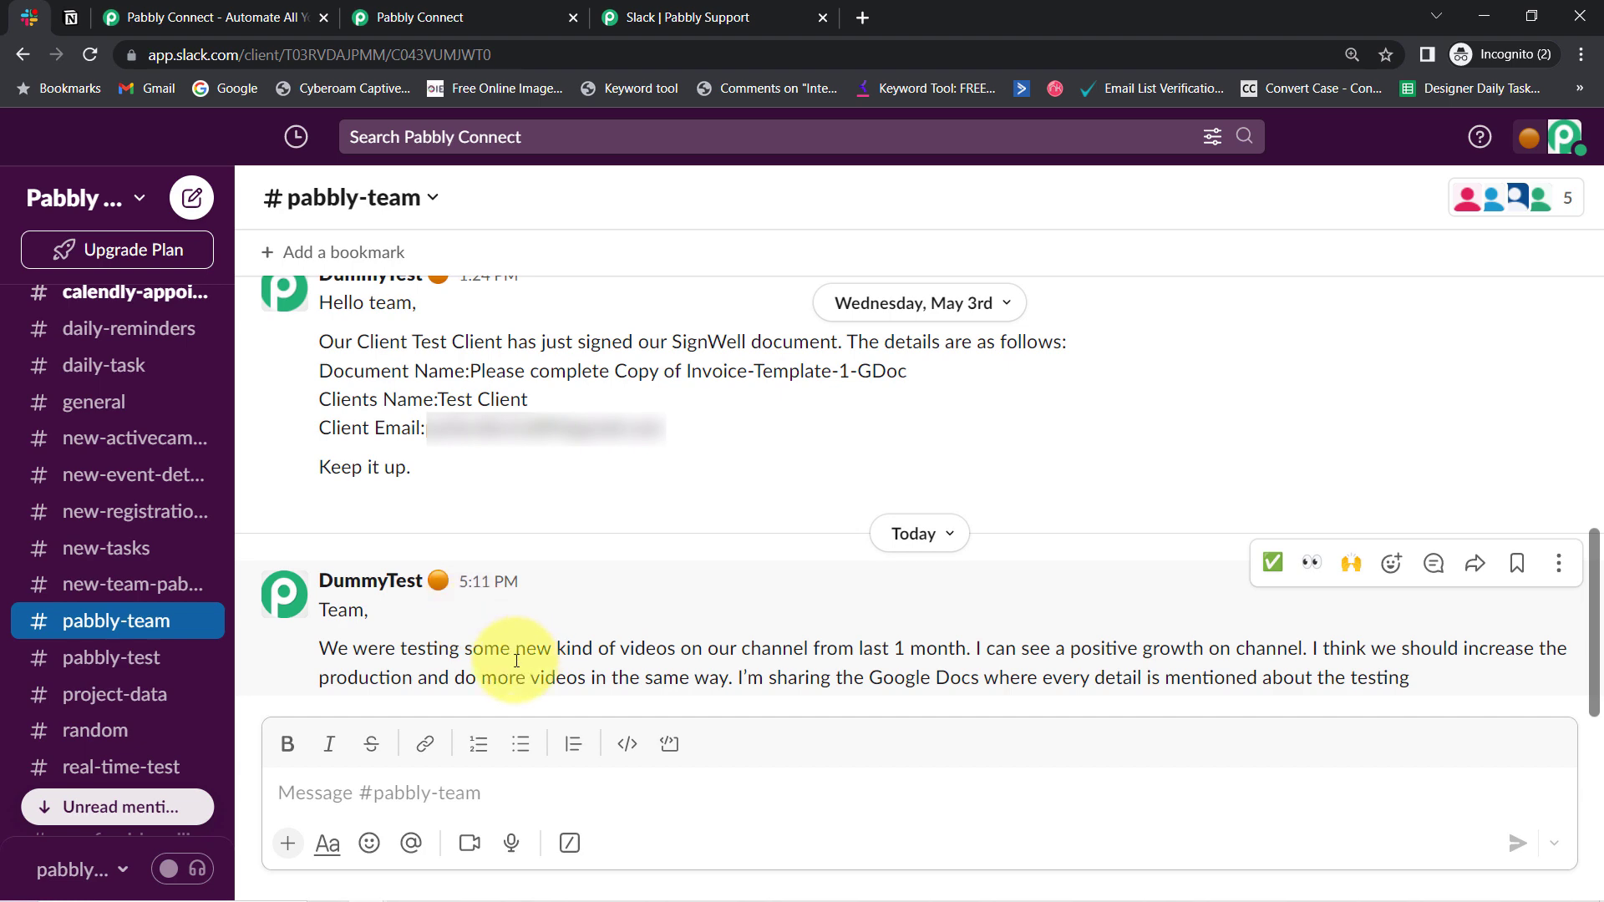
{"action": "left_click", "coordinate": [375, 16]}
{"action": "scroll", "coordinate": [212, 674], "scroll_direction": "down", "scroll_amount": 7}
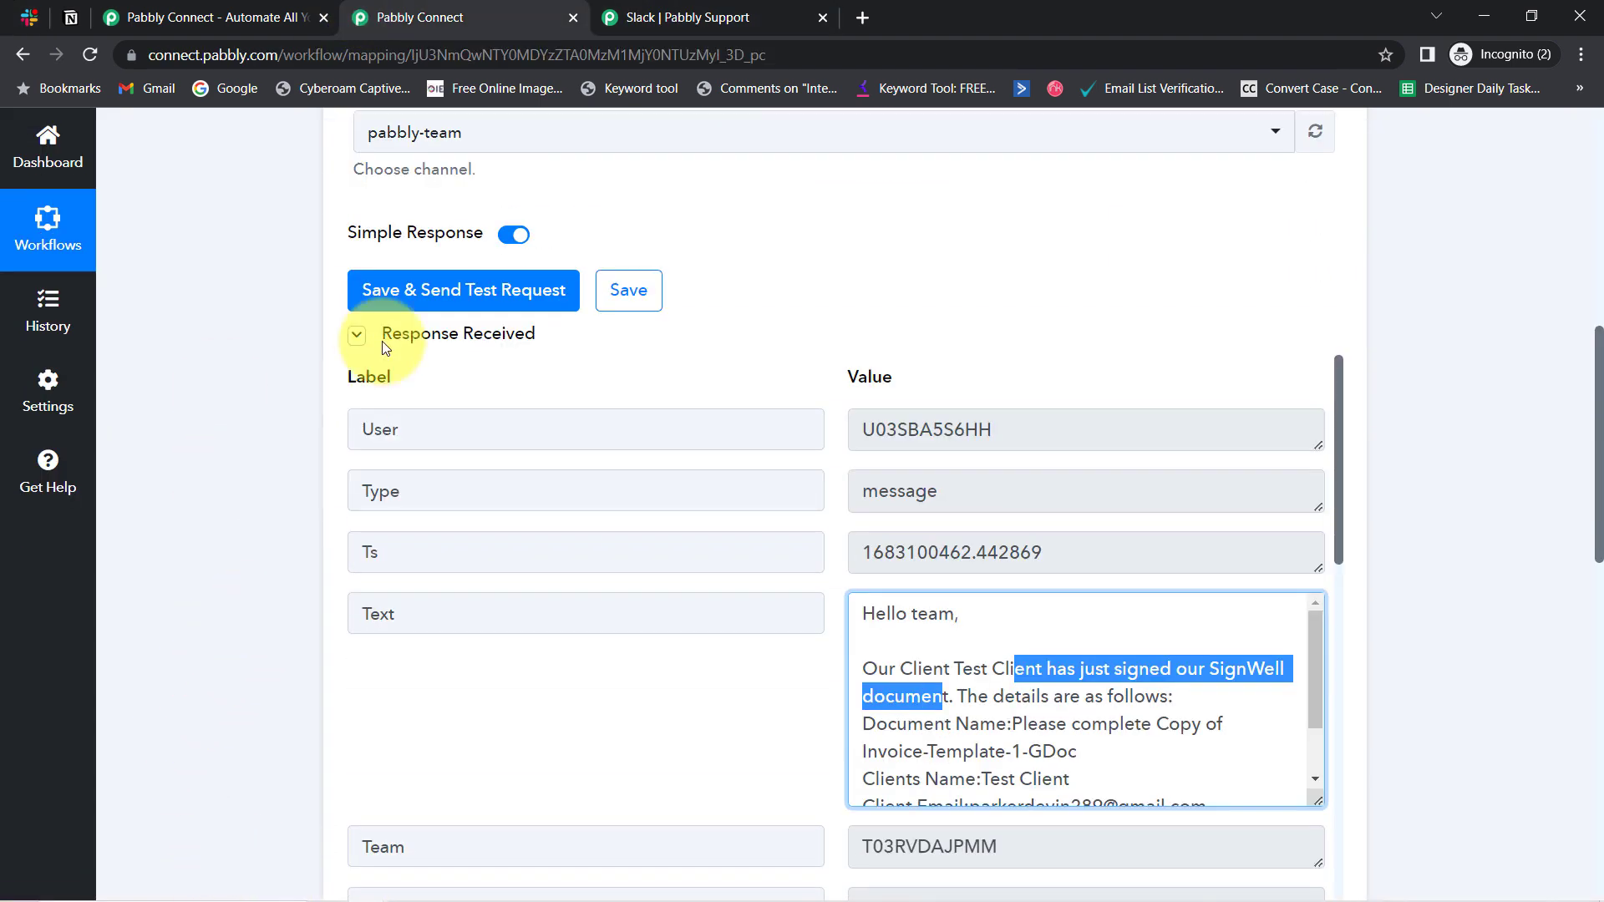
{"action": "left_click", "coordinate": [421, 292]}
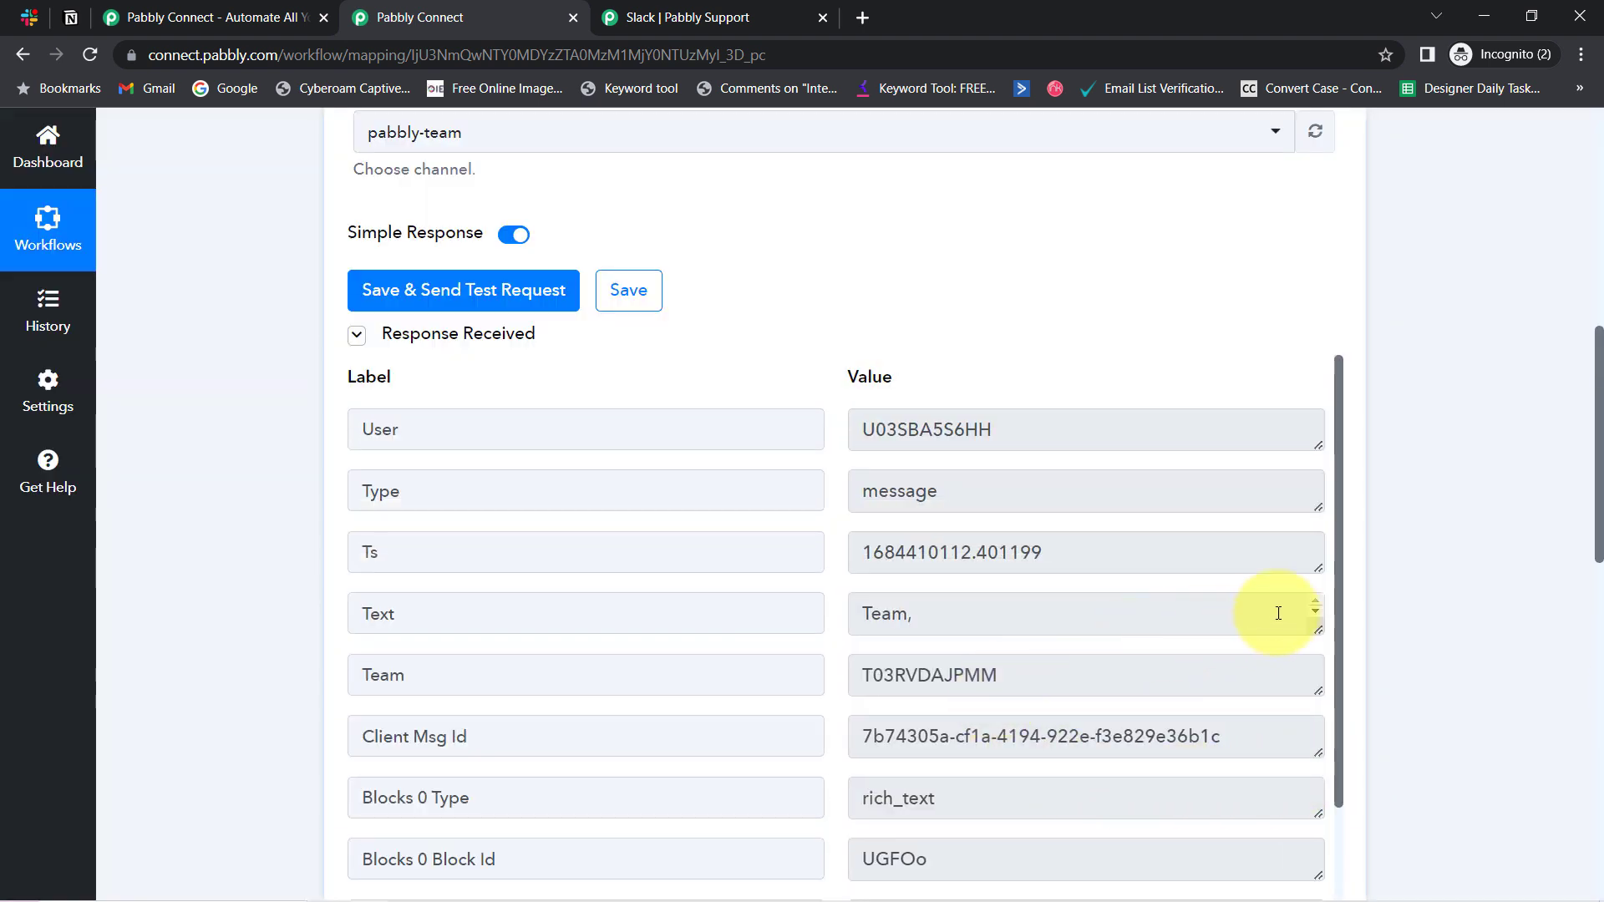
Enlarge the Text value in the trigger response and compare it with the newest message in Slack's pabbly-team channel
{"action": "left_click_drag", "start_coordinate": [1318, 627], "coordinate": [1311, 803]}
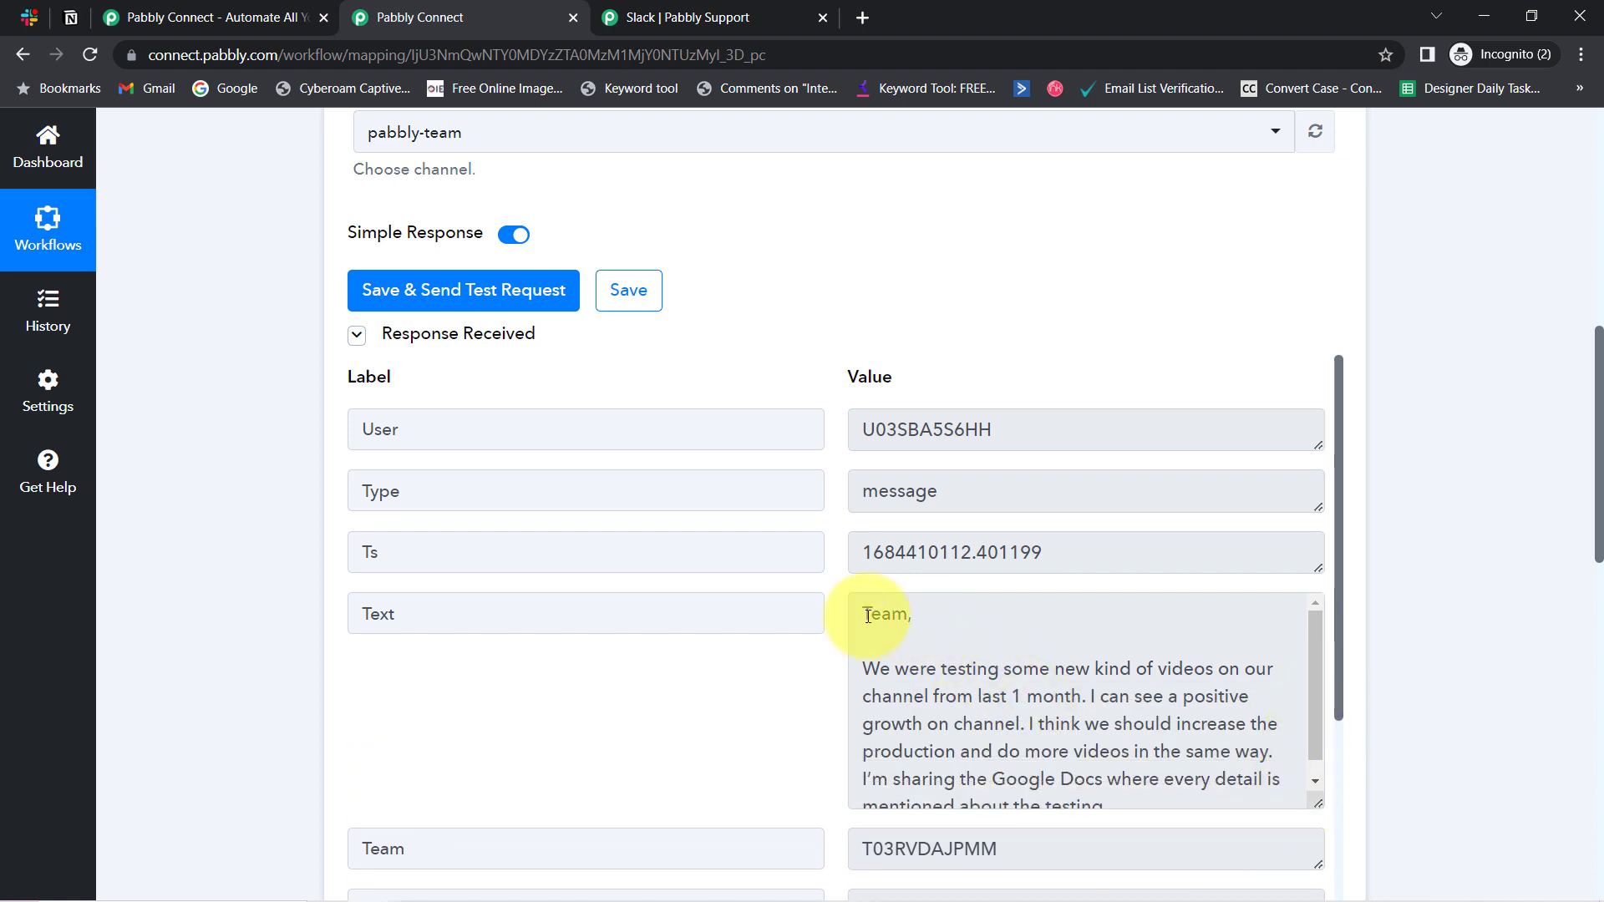
{"action": "left_click_drag", "start_coordinate": [868, 616], "coordinate": [1024, 778]}
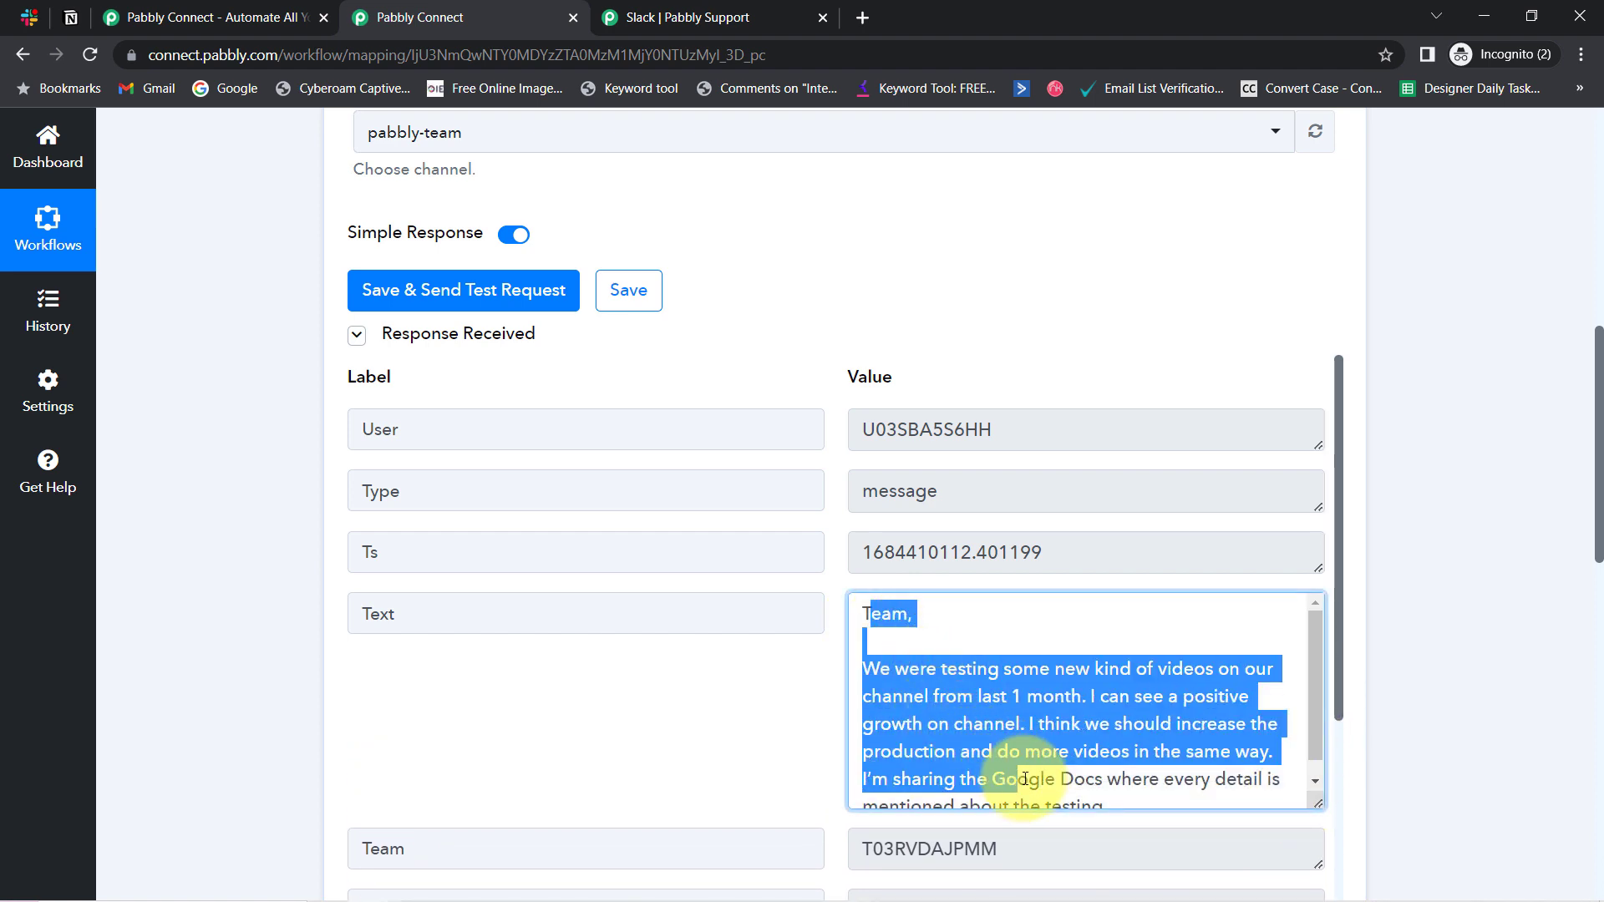
{"action": "left_click", "coordinate": [966, 693]}
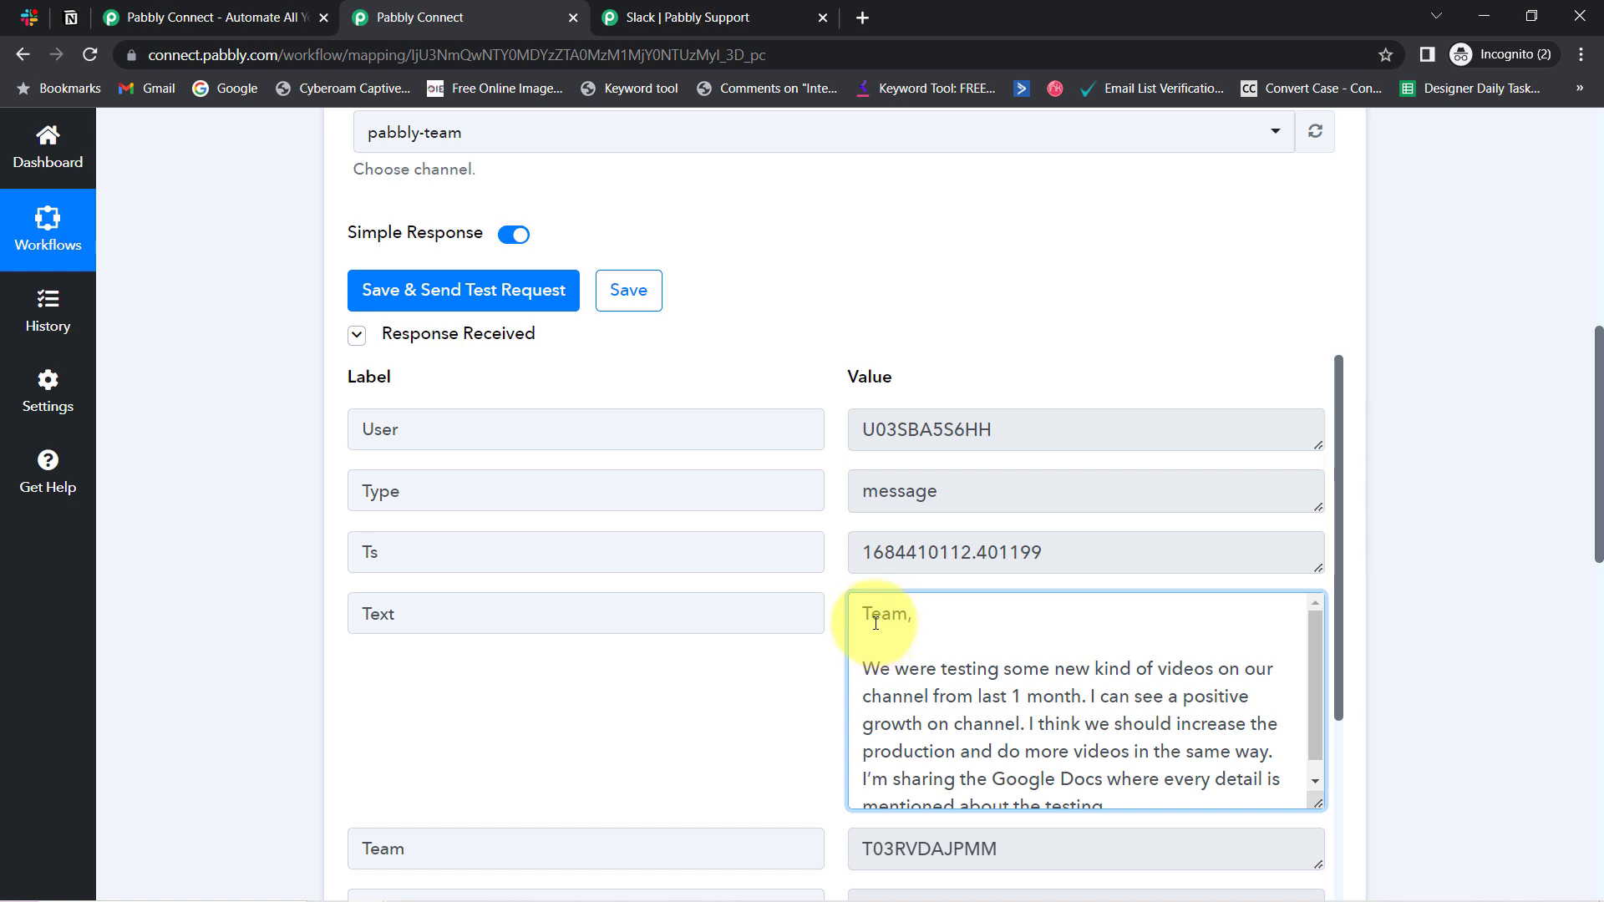
{"action": "left_click_drag", "start_coordinate": [875, 622], "coordinate": [1124, 724]}
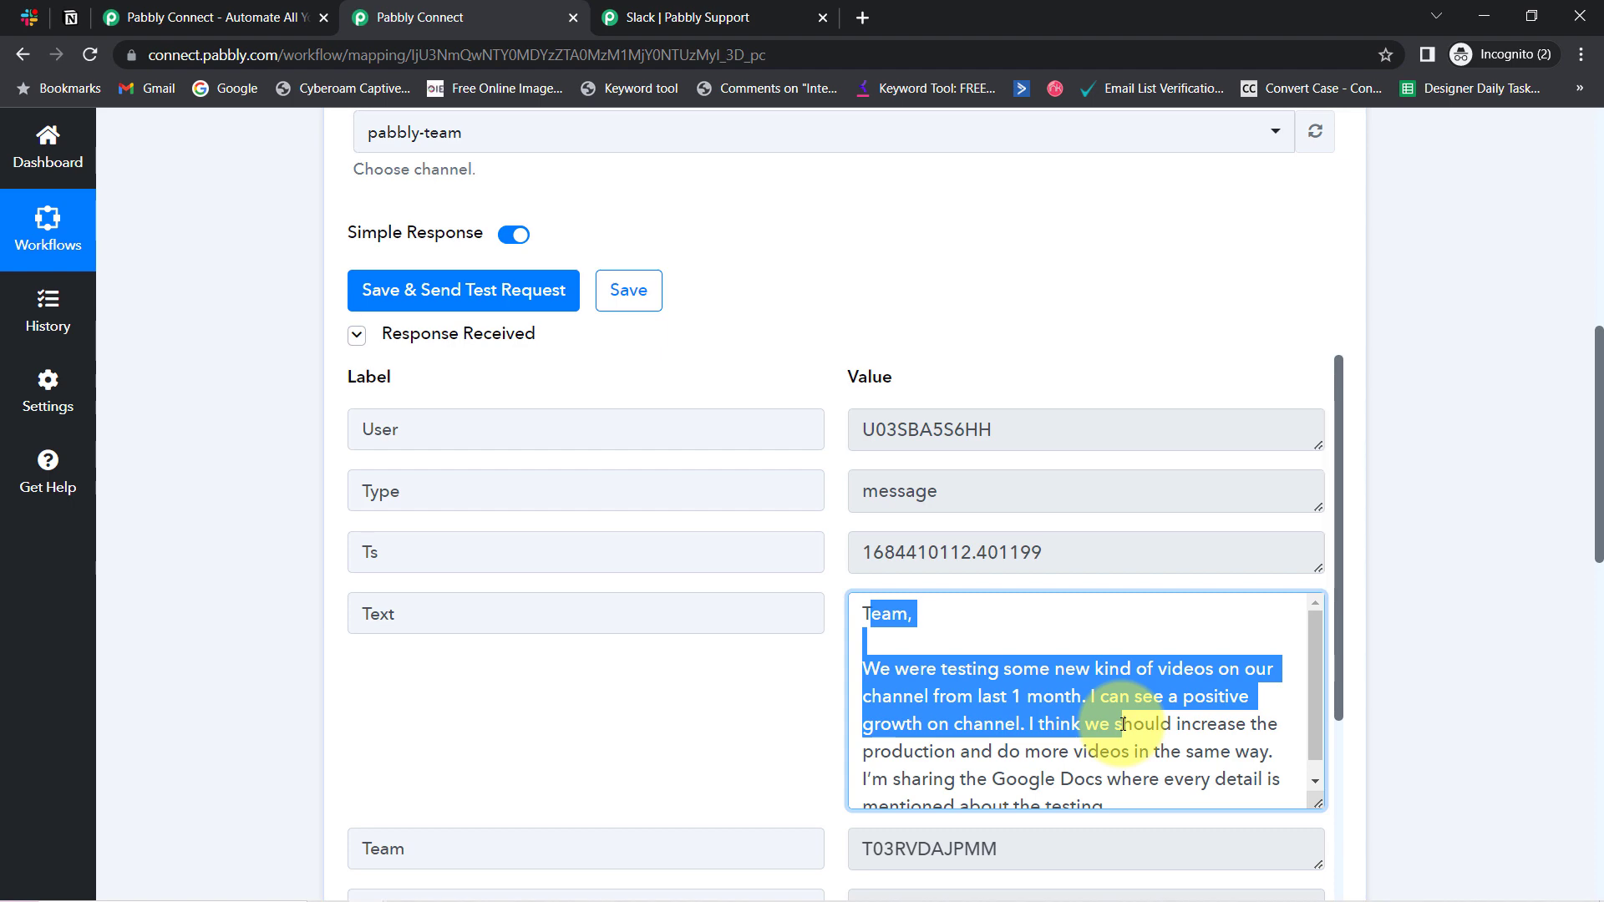
{"action": "left_click", "coordinate": [30, 17]}
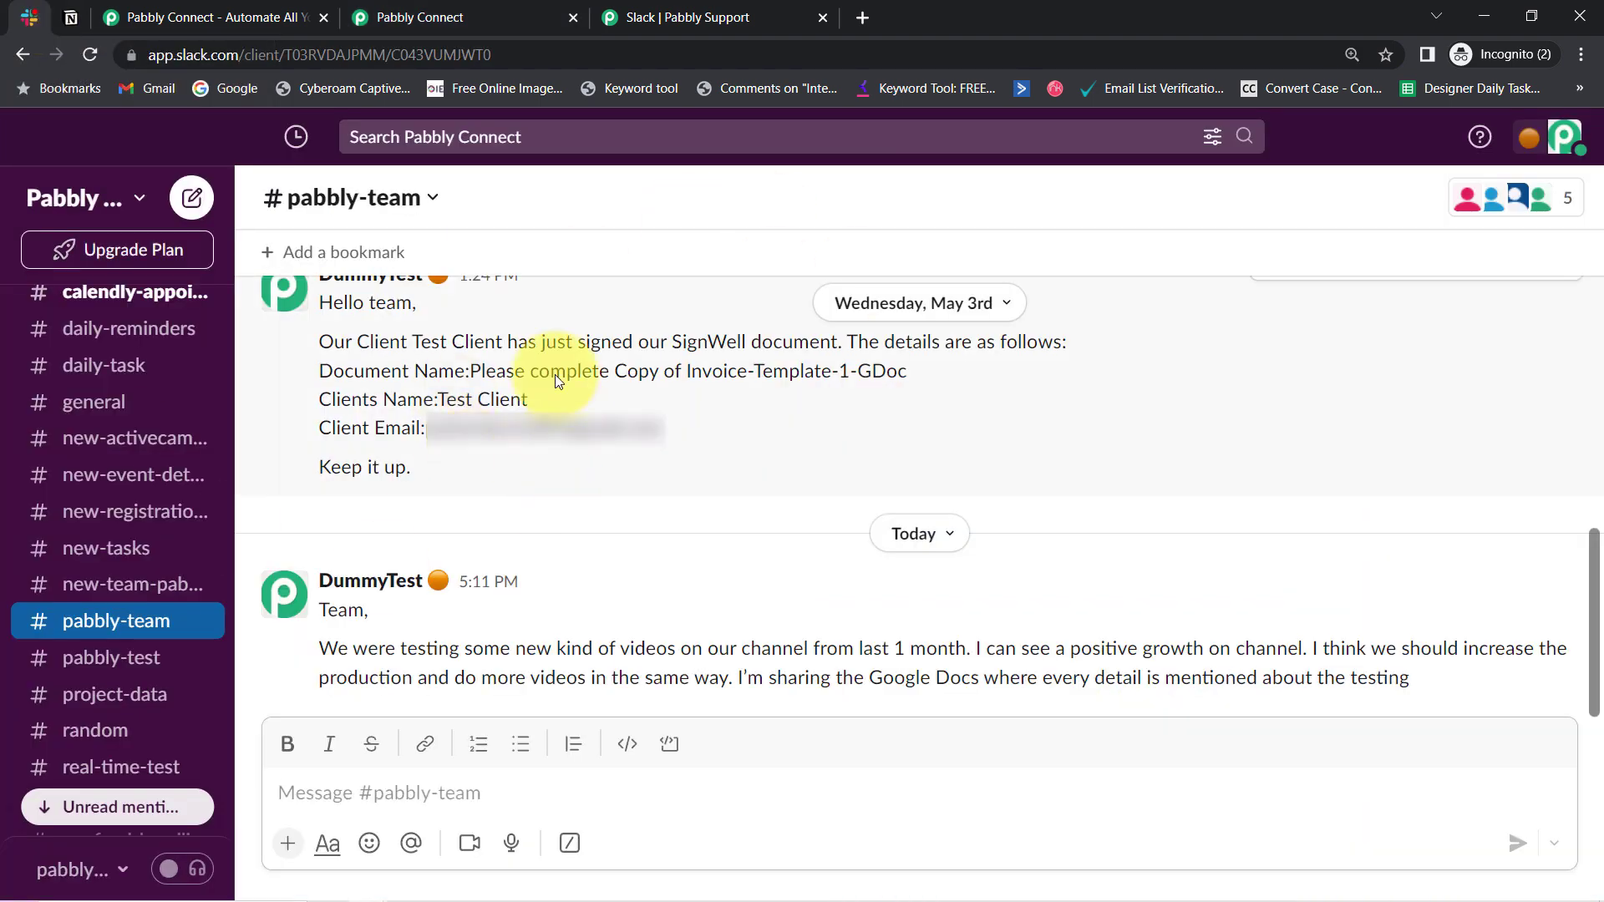
{"action": "left_click", "coordinate": [409, 17]}
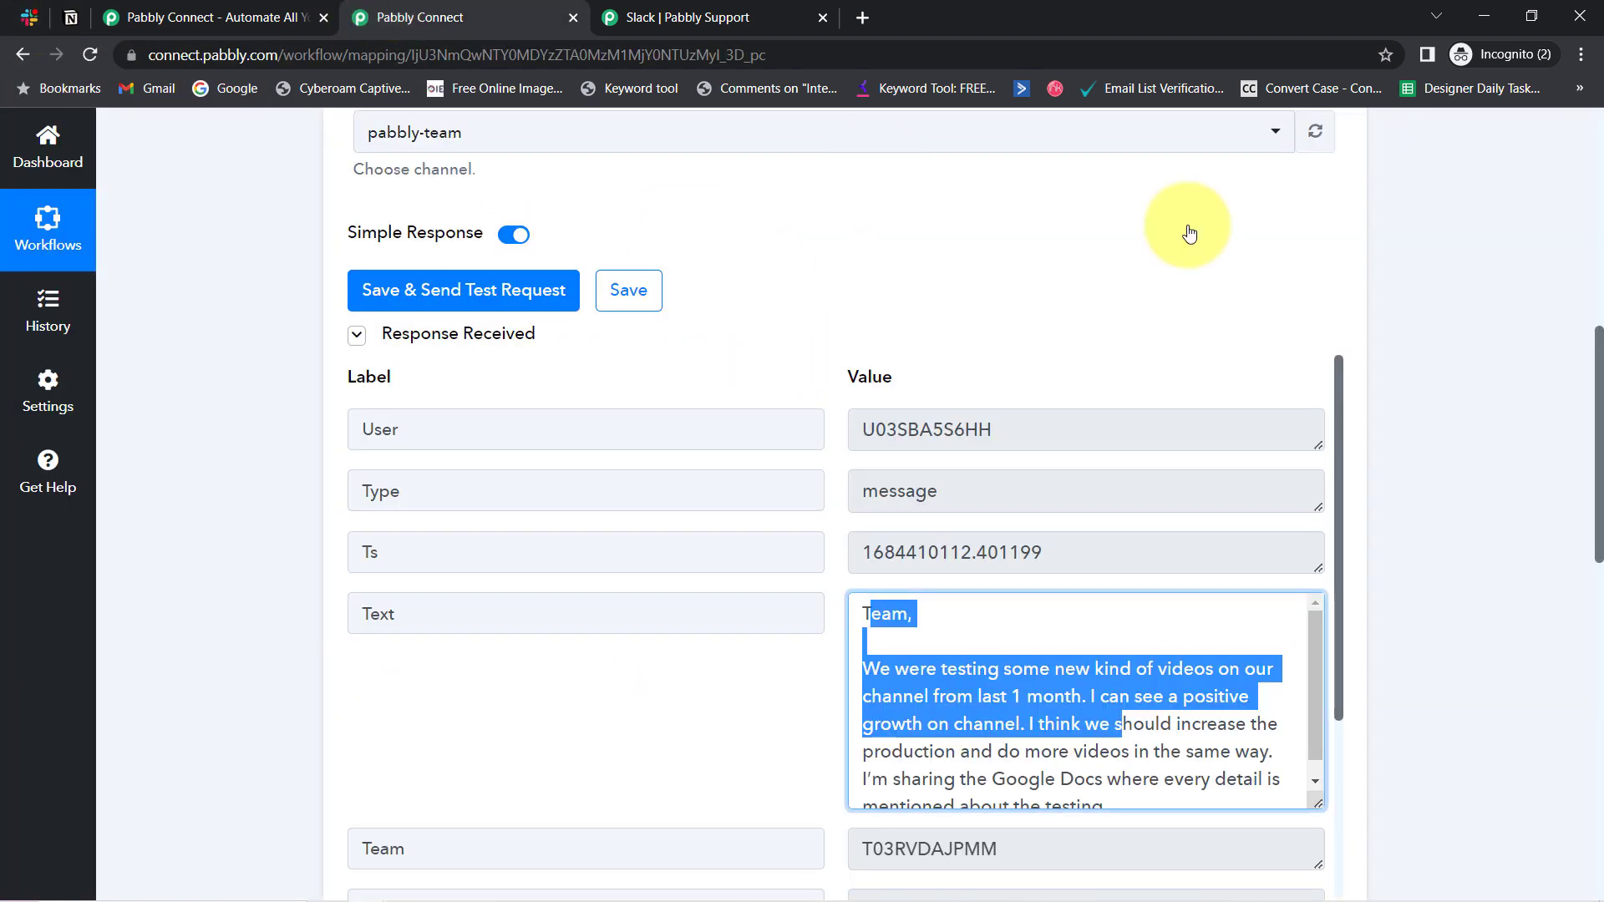
Check the Slack trigger's data-check interval and review the existing rows of the Notion updates table
{"action": "scroll", "coordinate": [1591, 359], "scroll_direction": "up", "scroll_amount": 8}
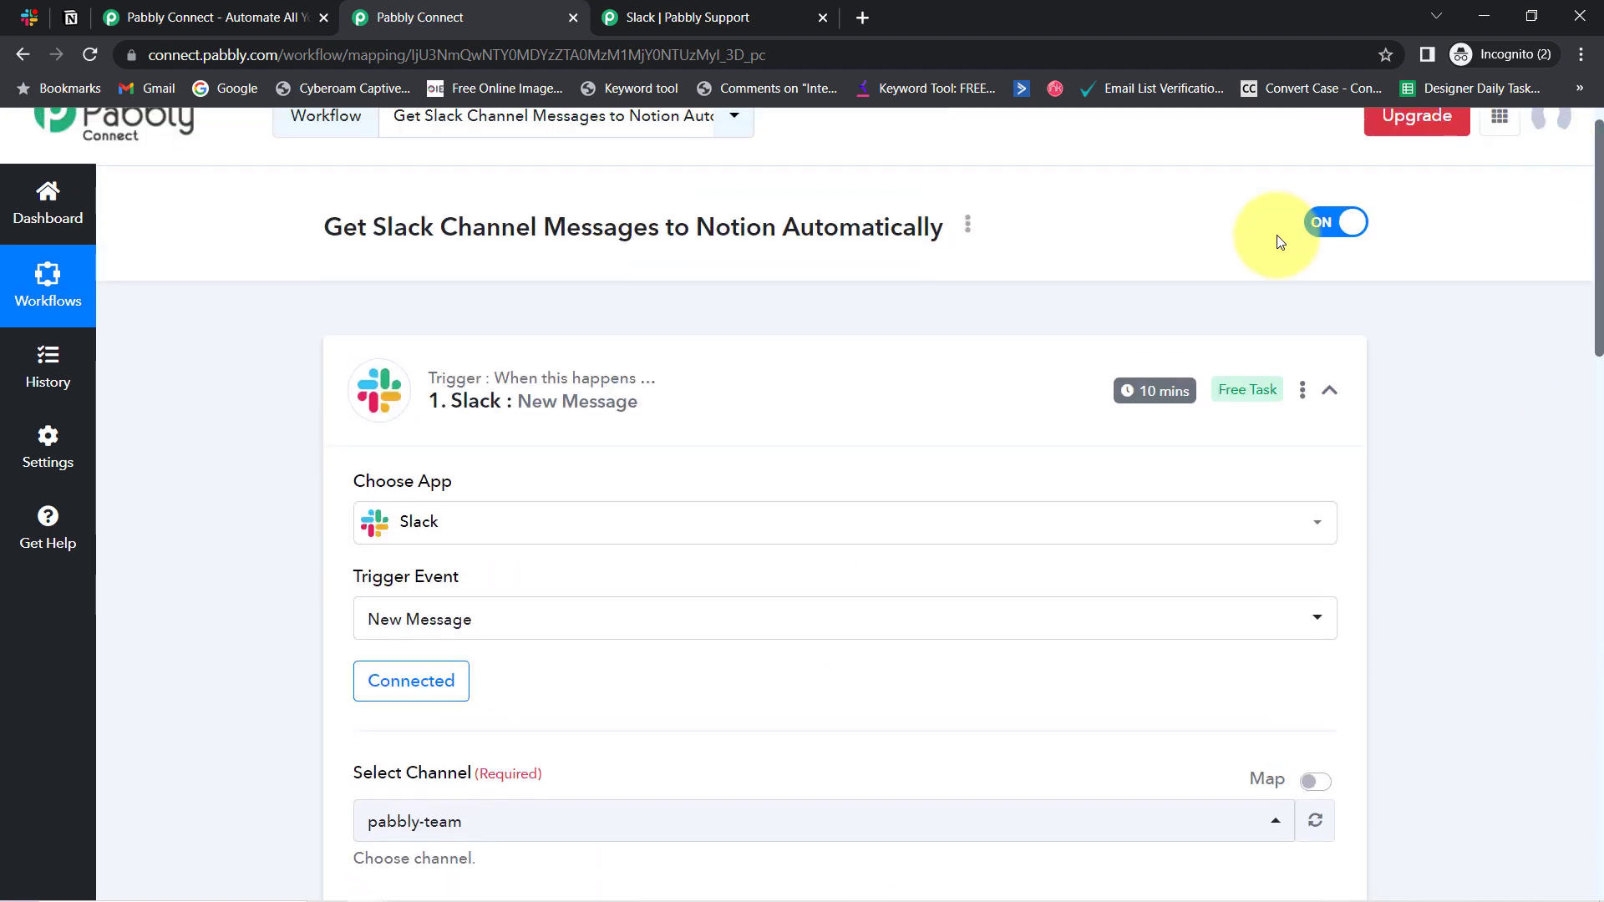
{"action": "mouse_move", "coordinate": [1146, 392]}
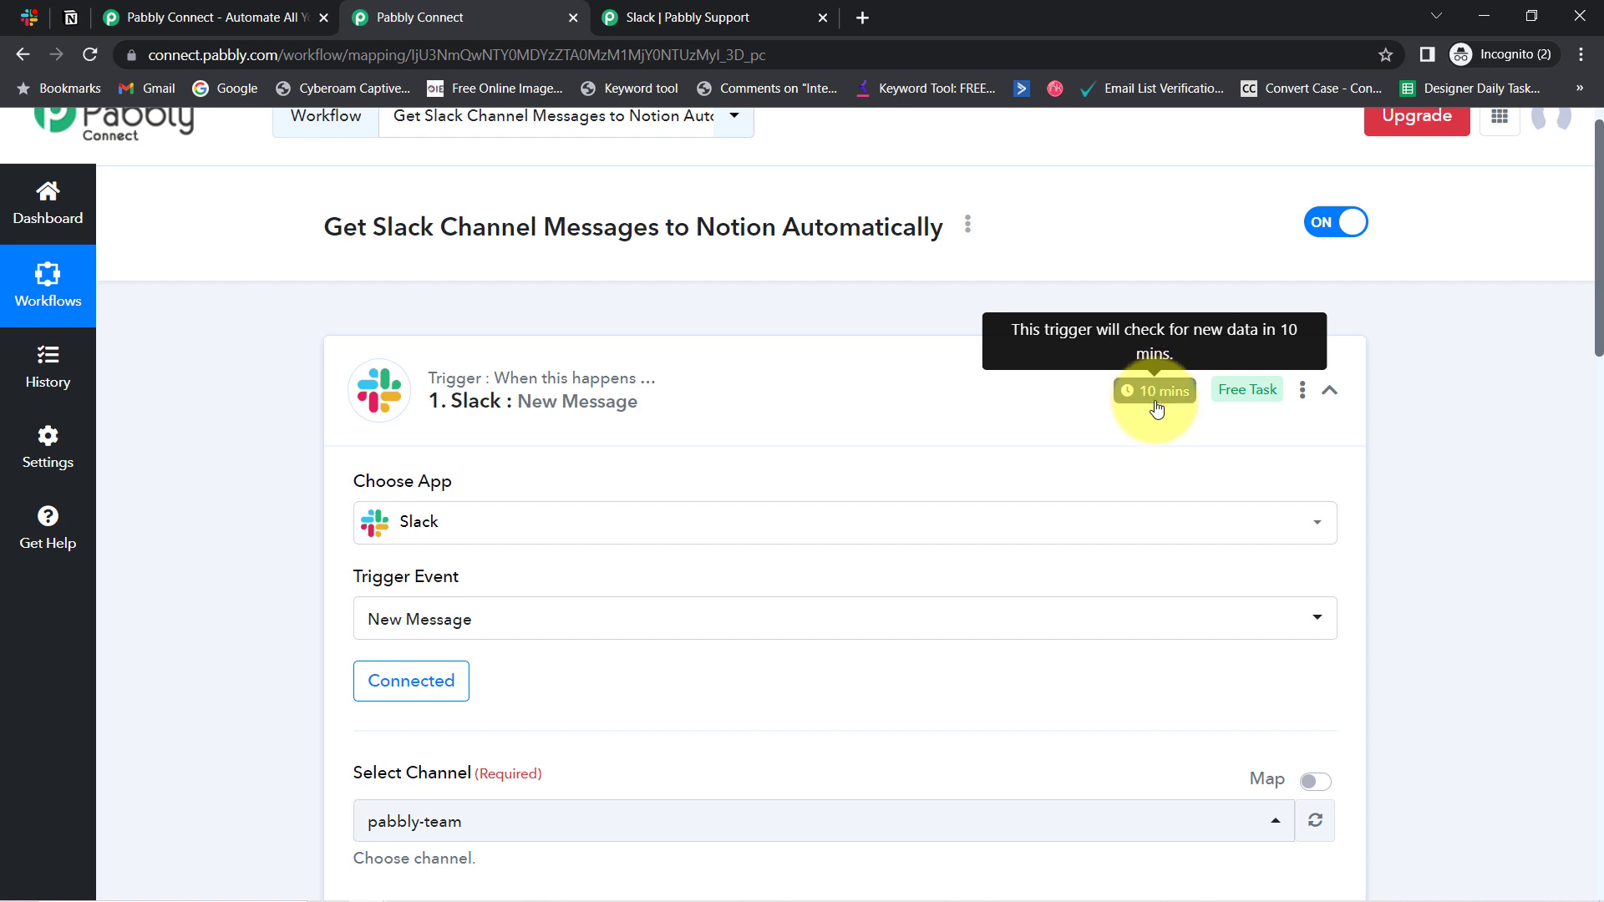
{"action": "left_click", "coordinate": [71, 17]}
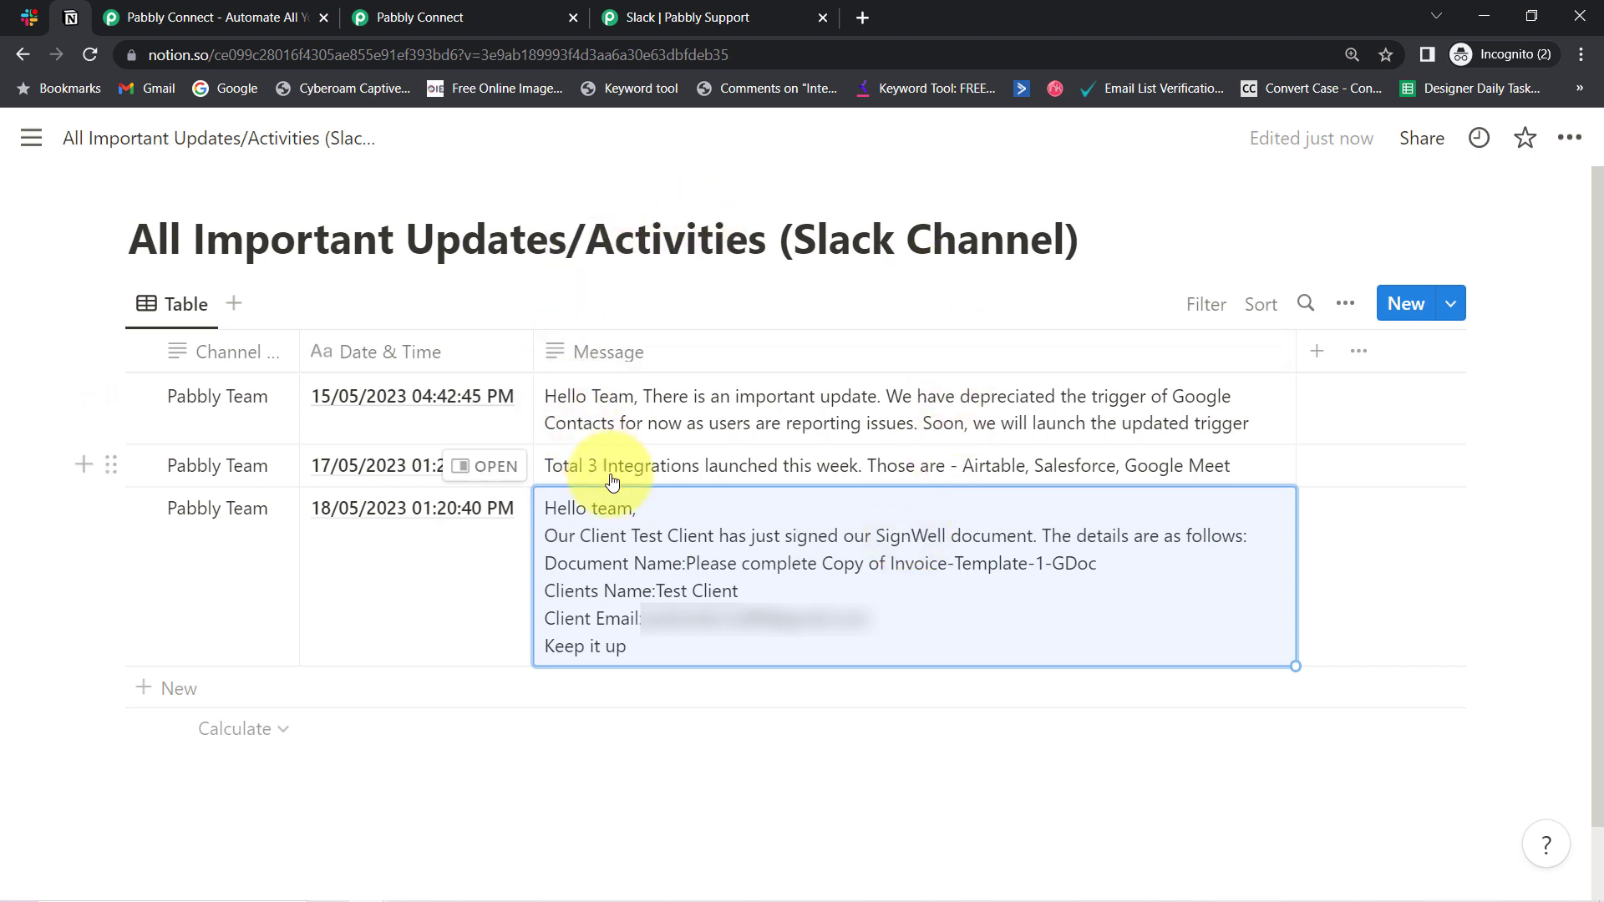
{"action": "left_click", "coordinate": [458, 11]}
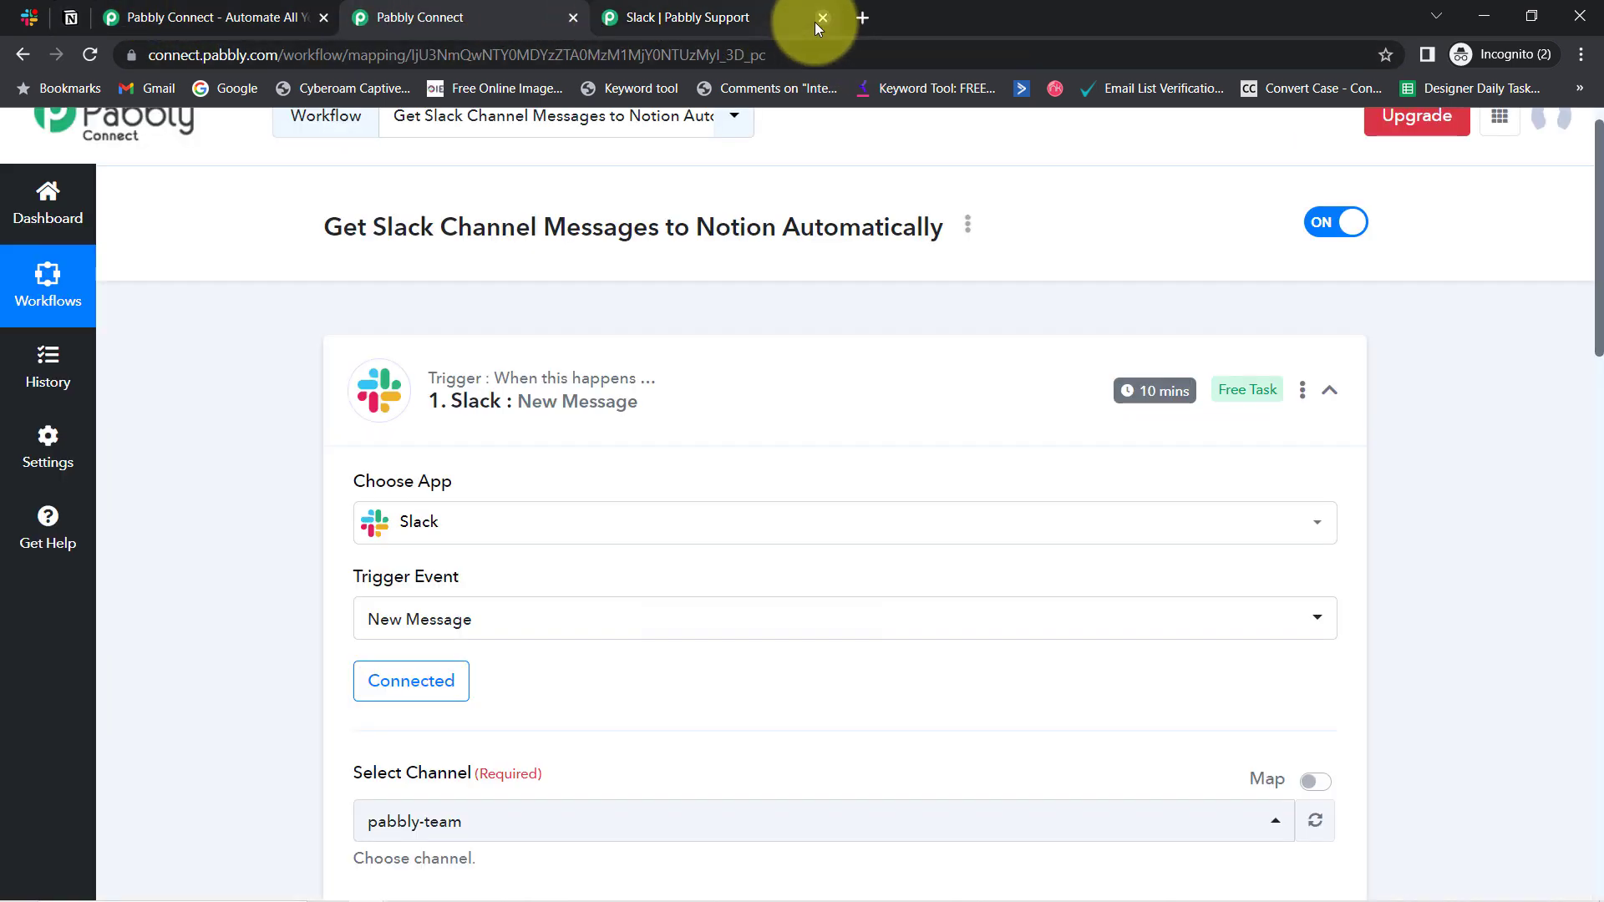
Close the Slack support page and choose Create Database Item as the Notion action's event
{"action": "left_click", "coordinate": [816, 20]}
{"action": "scroll", "coordinate": [1576, 217], "scroll_direction": "down", "scroll_amount": 3}
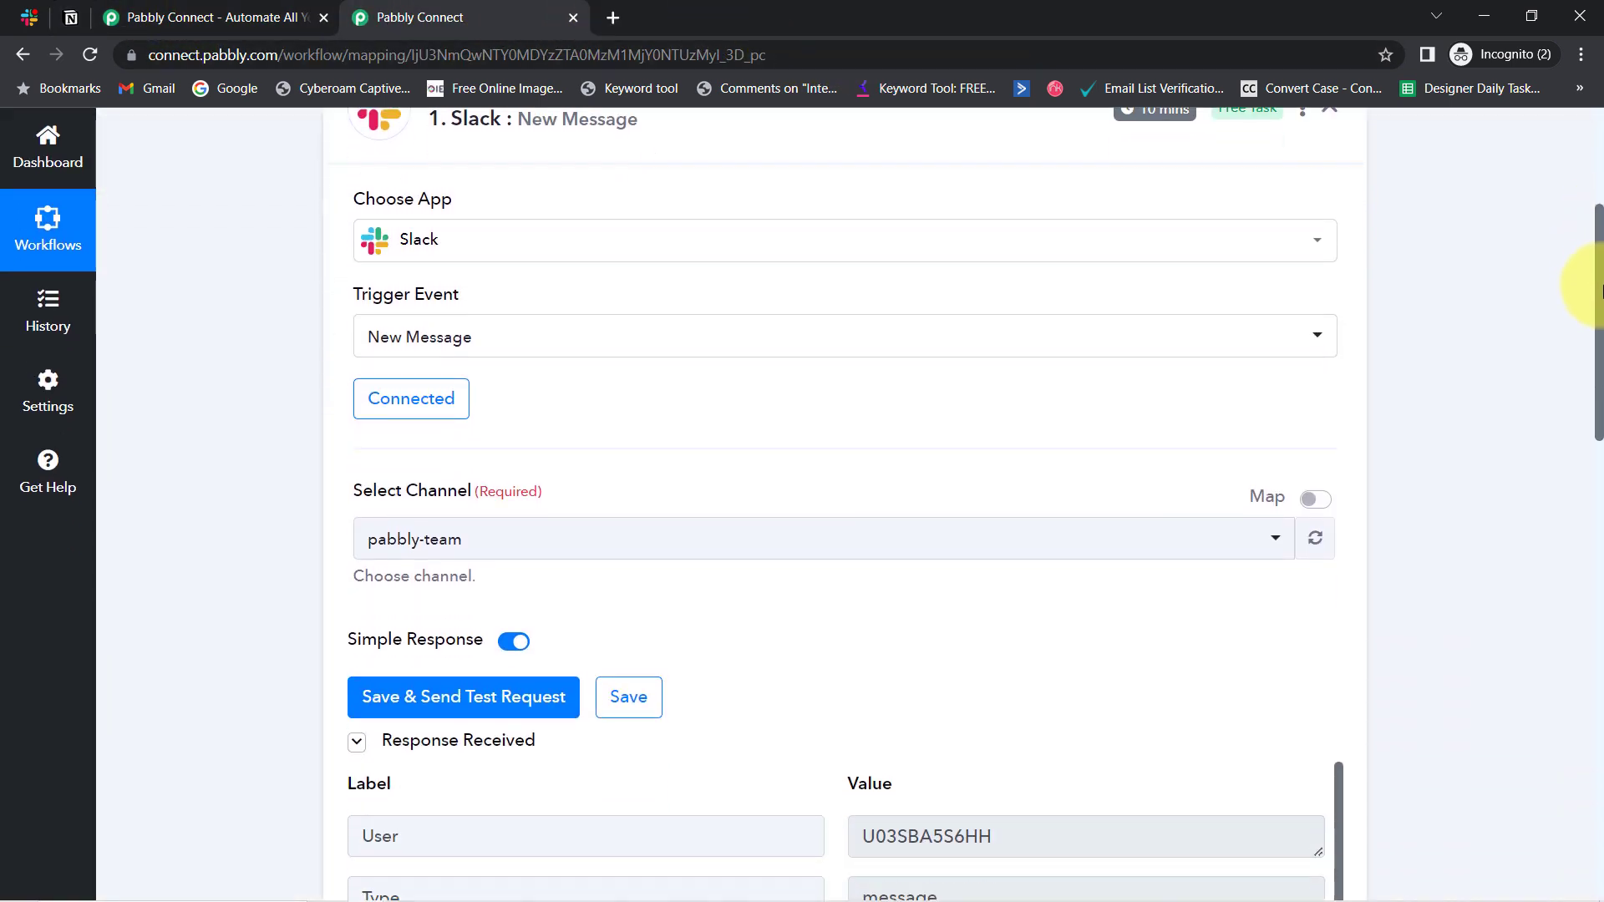
{"action": "left_click_drag", "start_coordinate": [1597, 292], "coordinate": [1578, 652]}
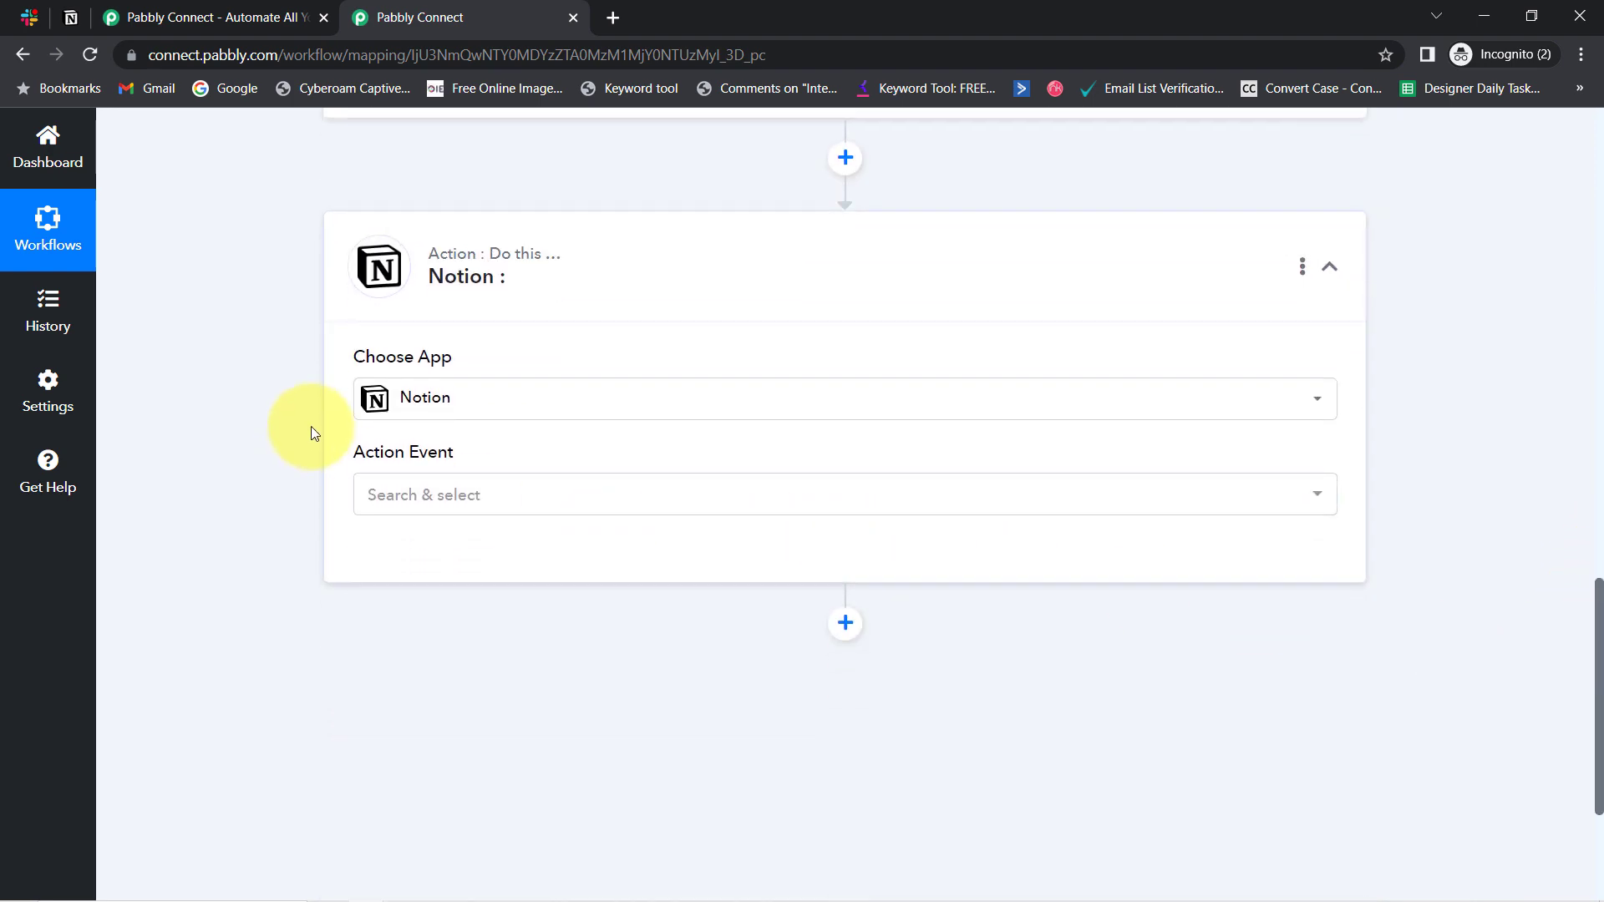
{"action": "left_click", "coordinate": [391, 498]}
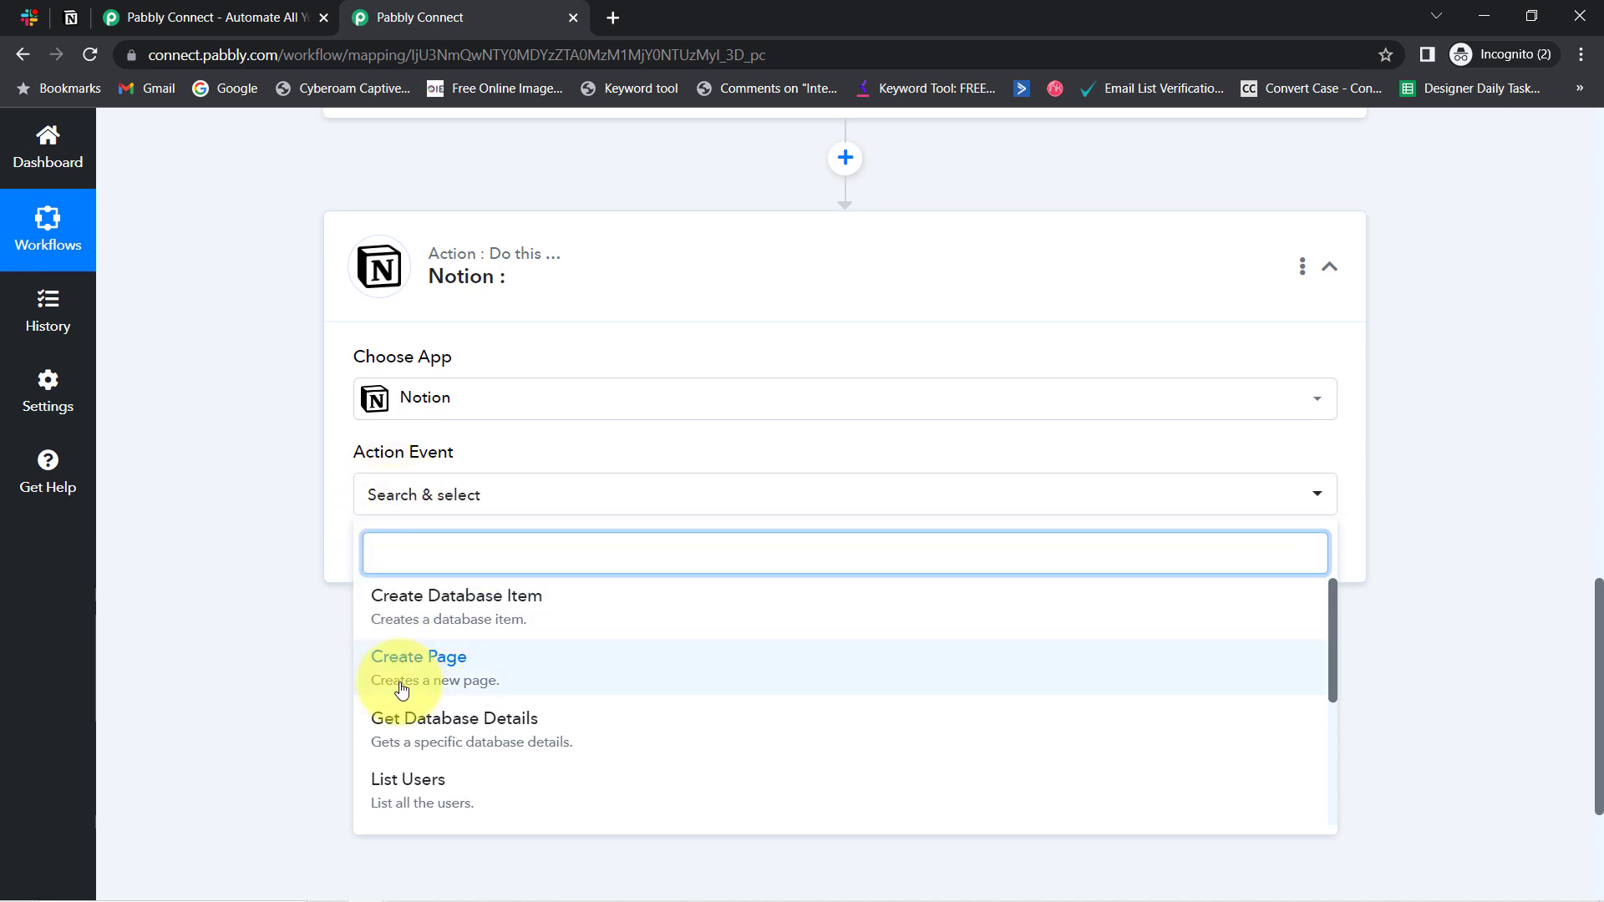
{"action": "left_click", "coordinate": [472, 615]}
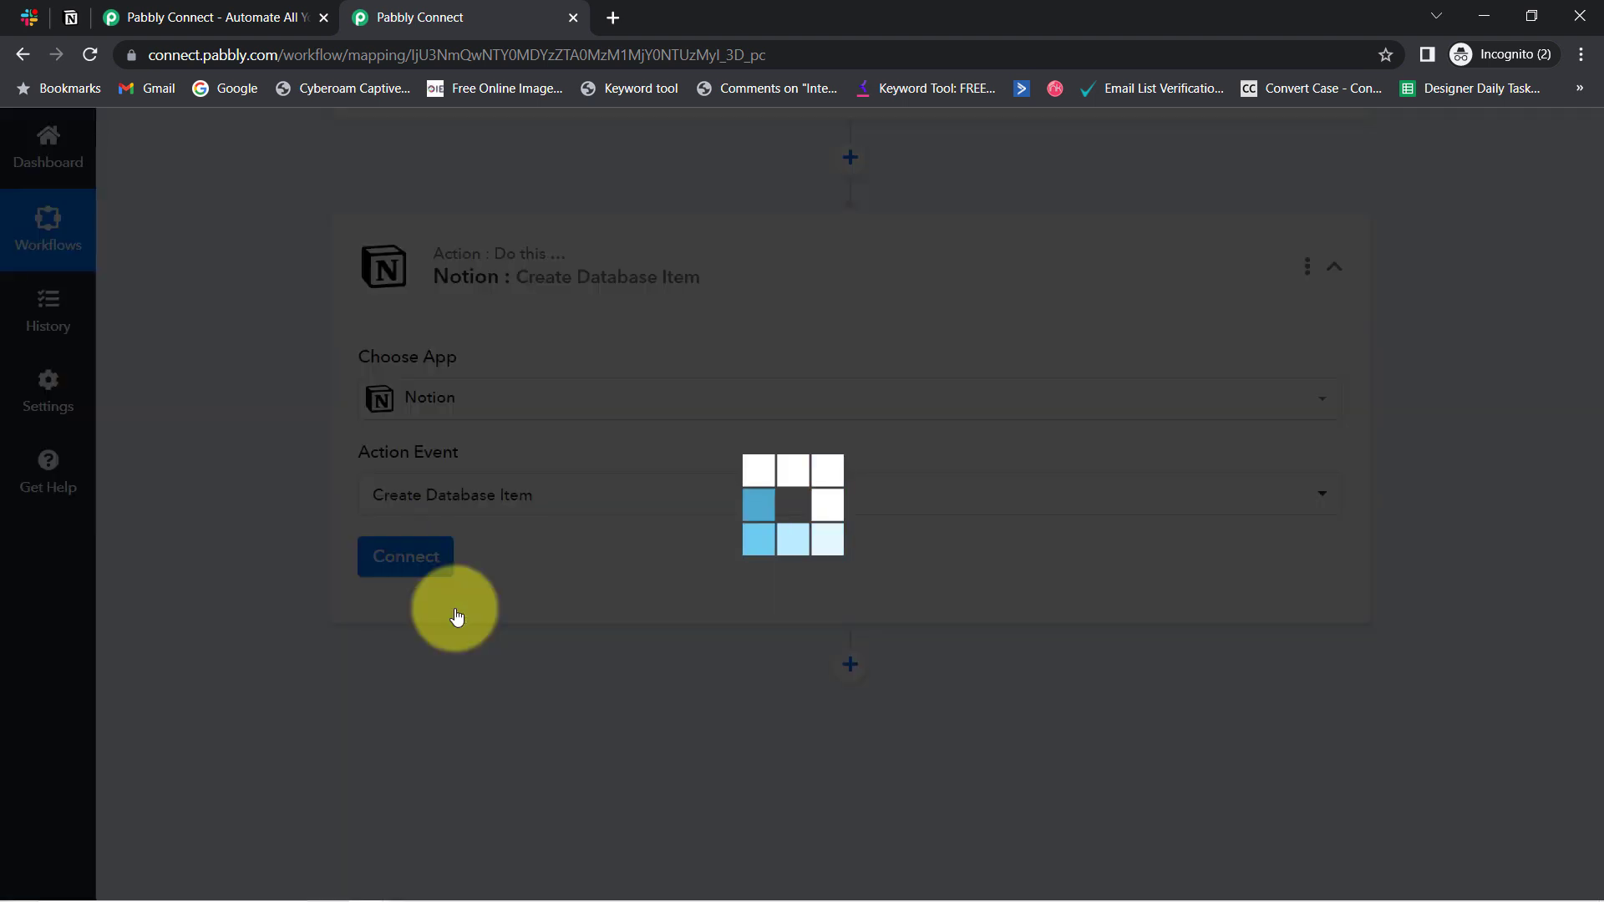
Add a new Notion connection for the action and grant Pabbly Connect access to all pages of the workspace
{"action": "left_click", "coordinate": [395, 565]}
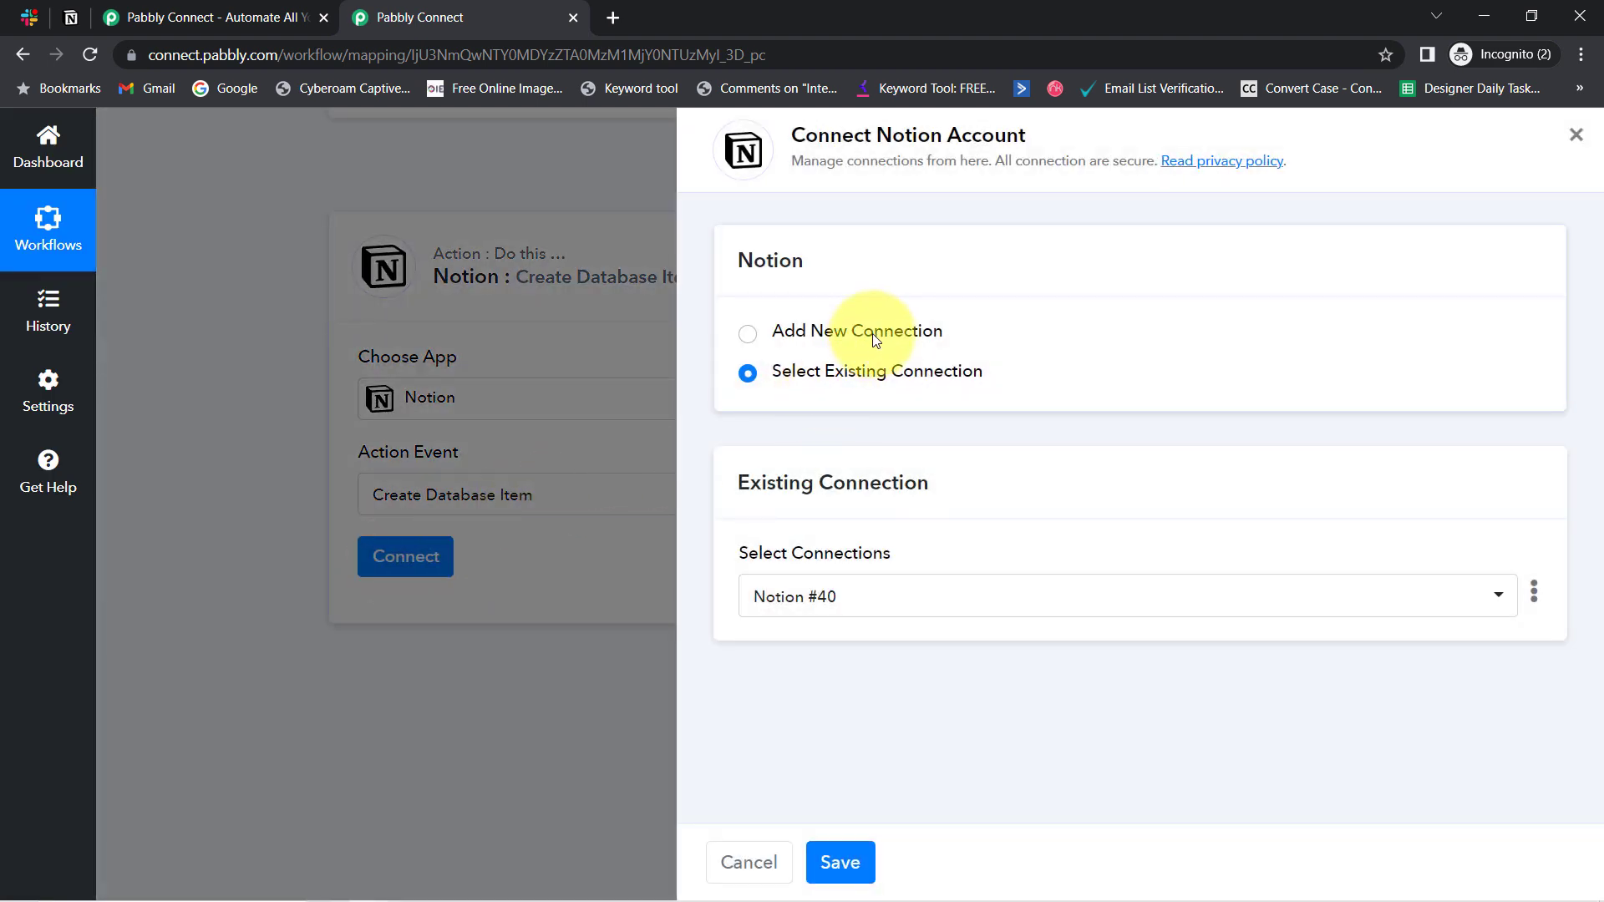
{"action": "left_click", "coordinate": [875, 338]}
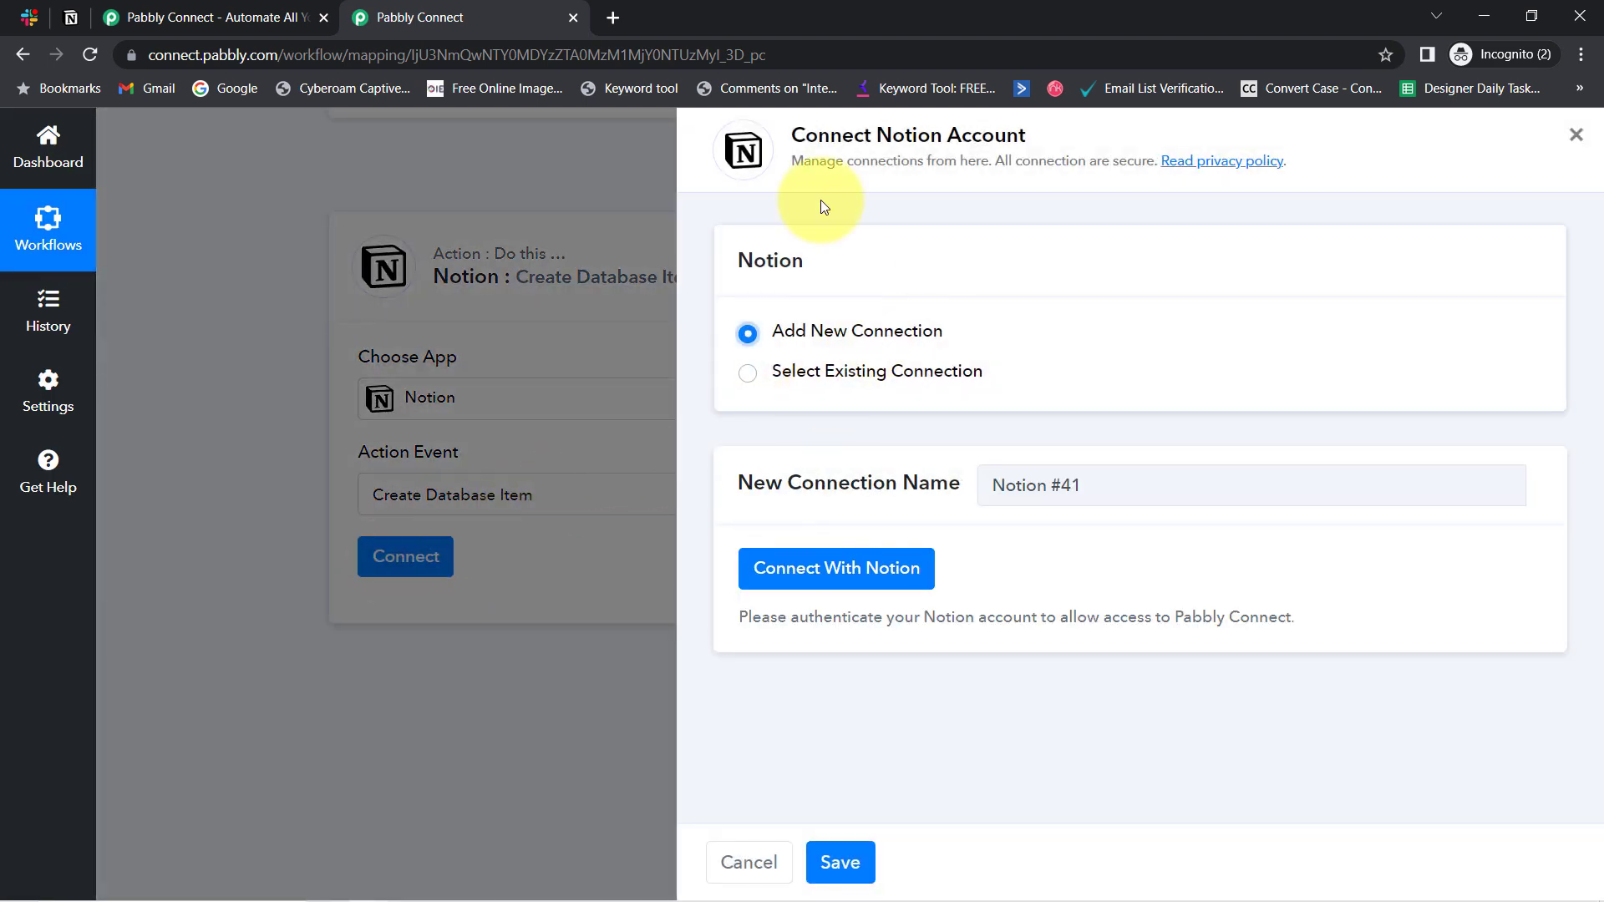
{"action": "left_click", "coordinate": [810, 564]}
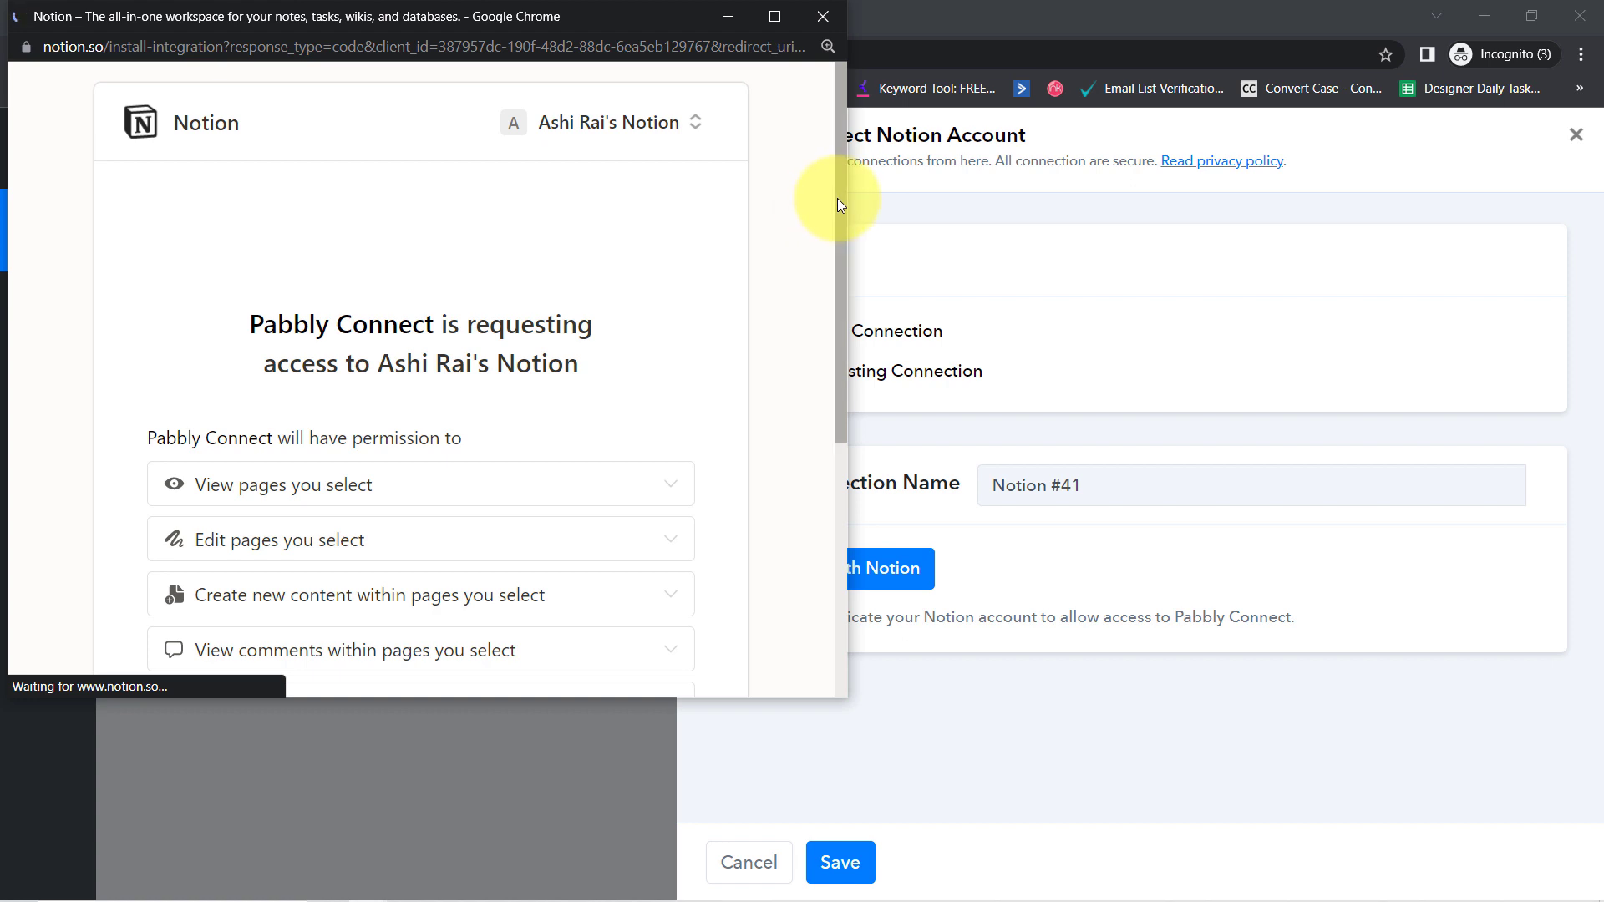
{"action": "left_click_drag", "start_coordinate": [835, 202], "coordinate": [812, 389]}
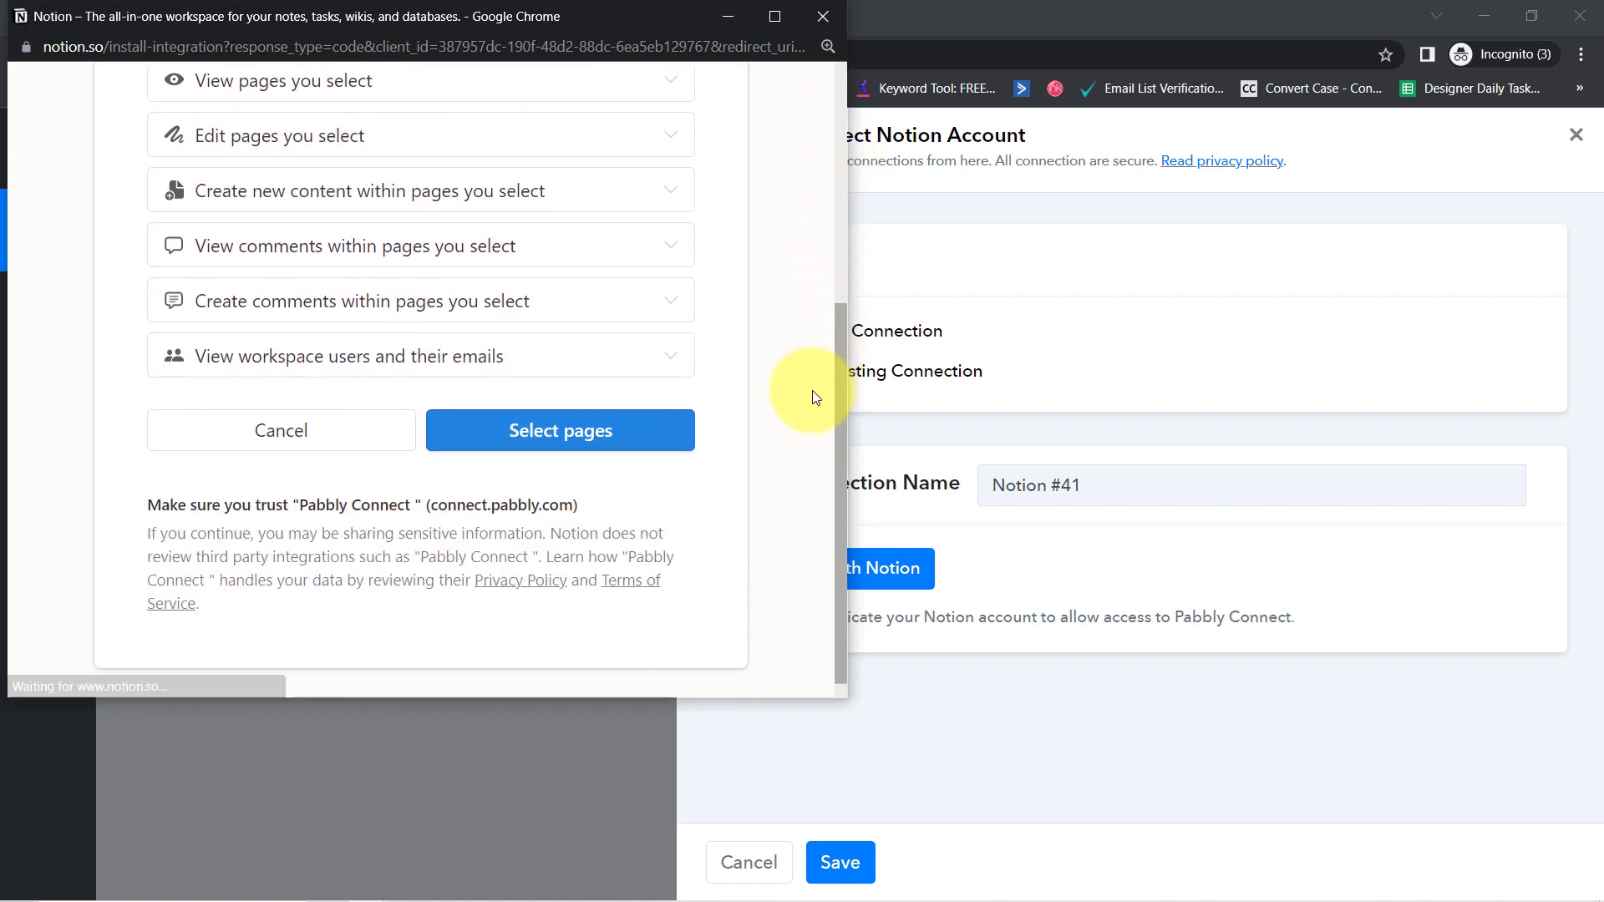
{"action": "left_click", "coordinate": [591, 418]}
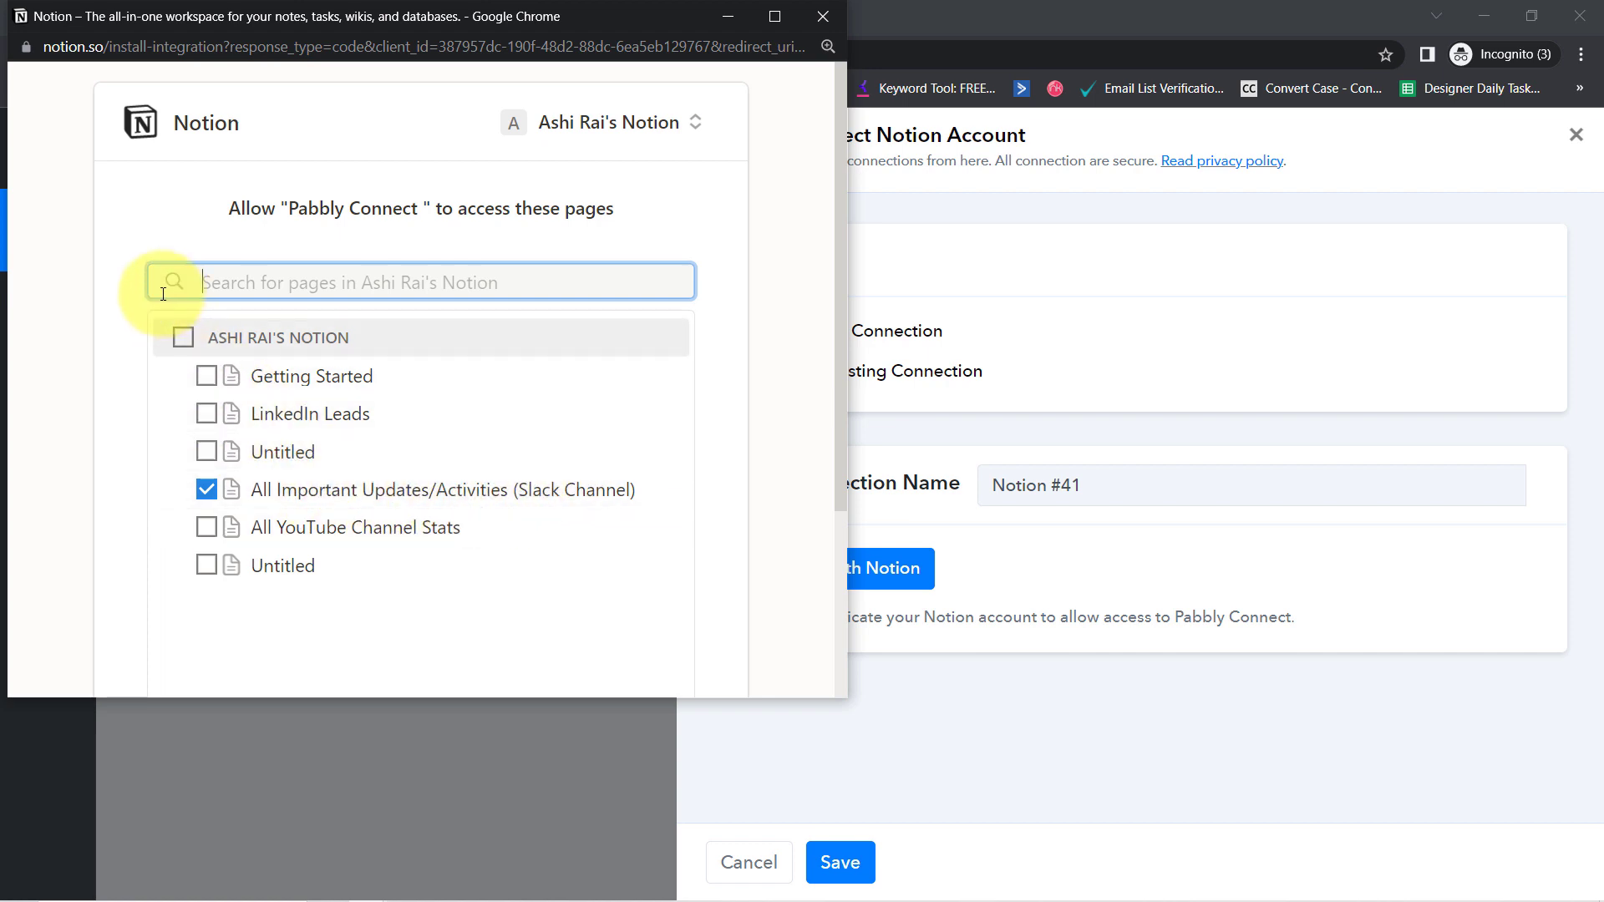
{"action": "left_click", "coordinate": [183, 338]}
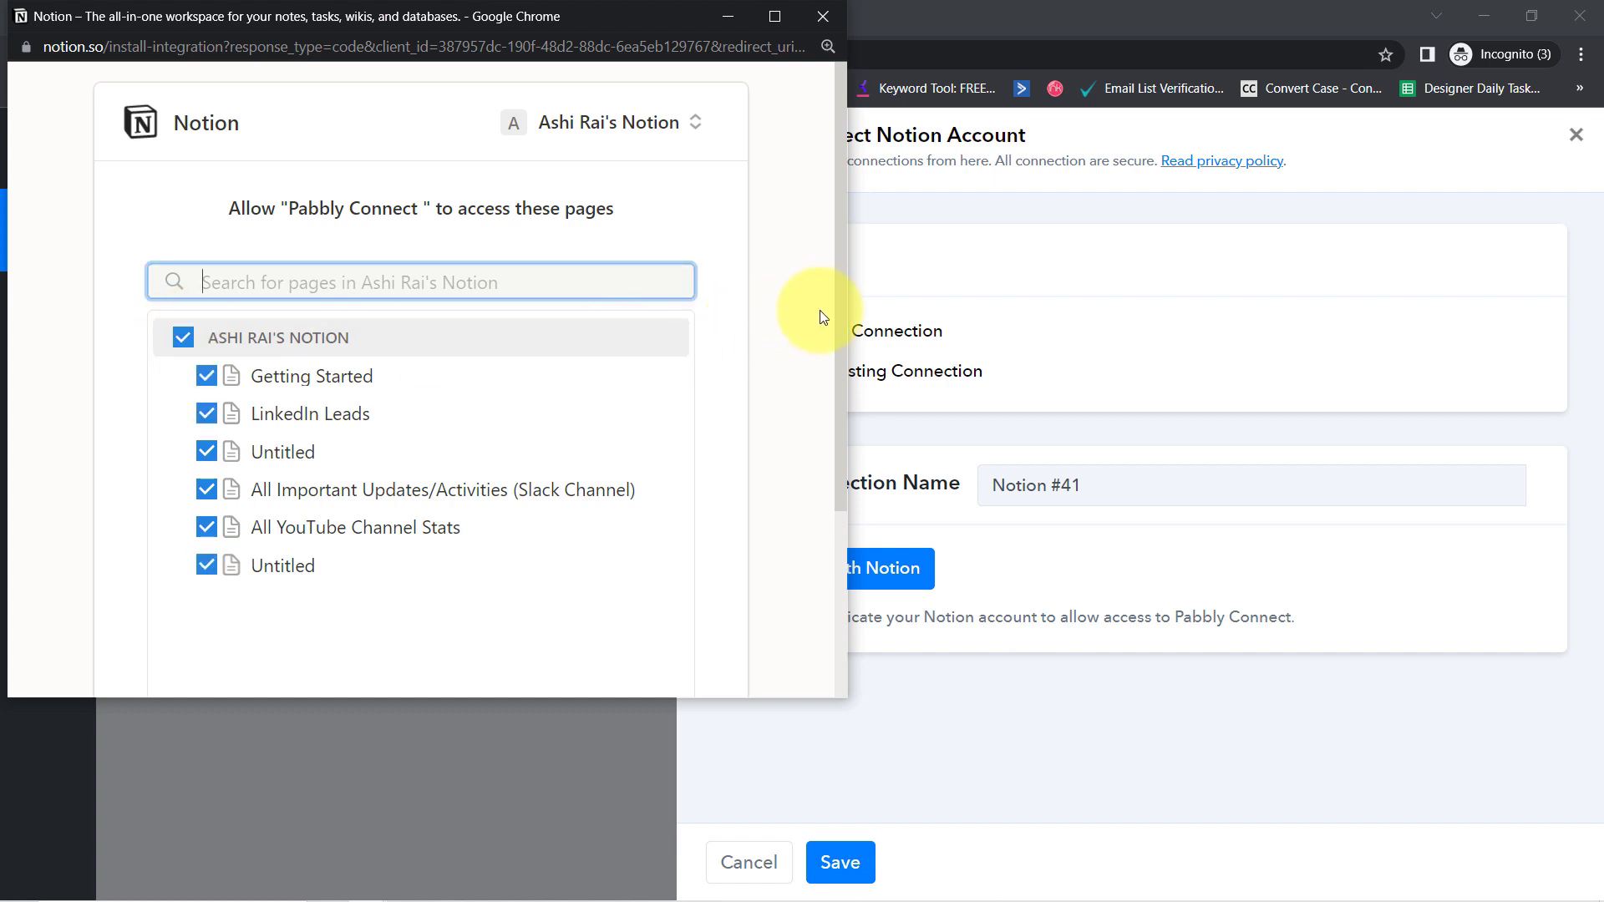
{"action": "scroll", "coordinate": [793, 518], "scroll_direction": "down", "scroll_amount": 3}
{"action": "left_click", "coordinate": [548, 610]}
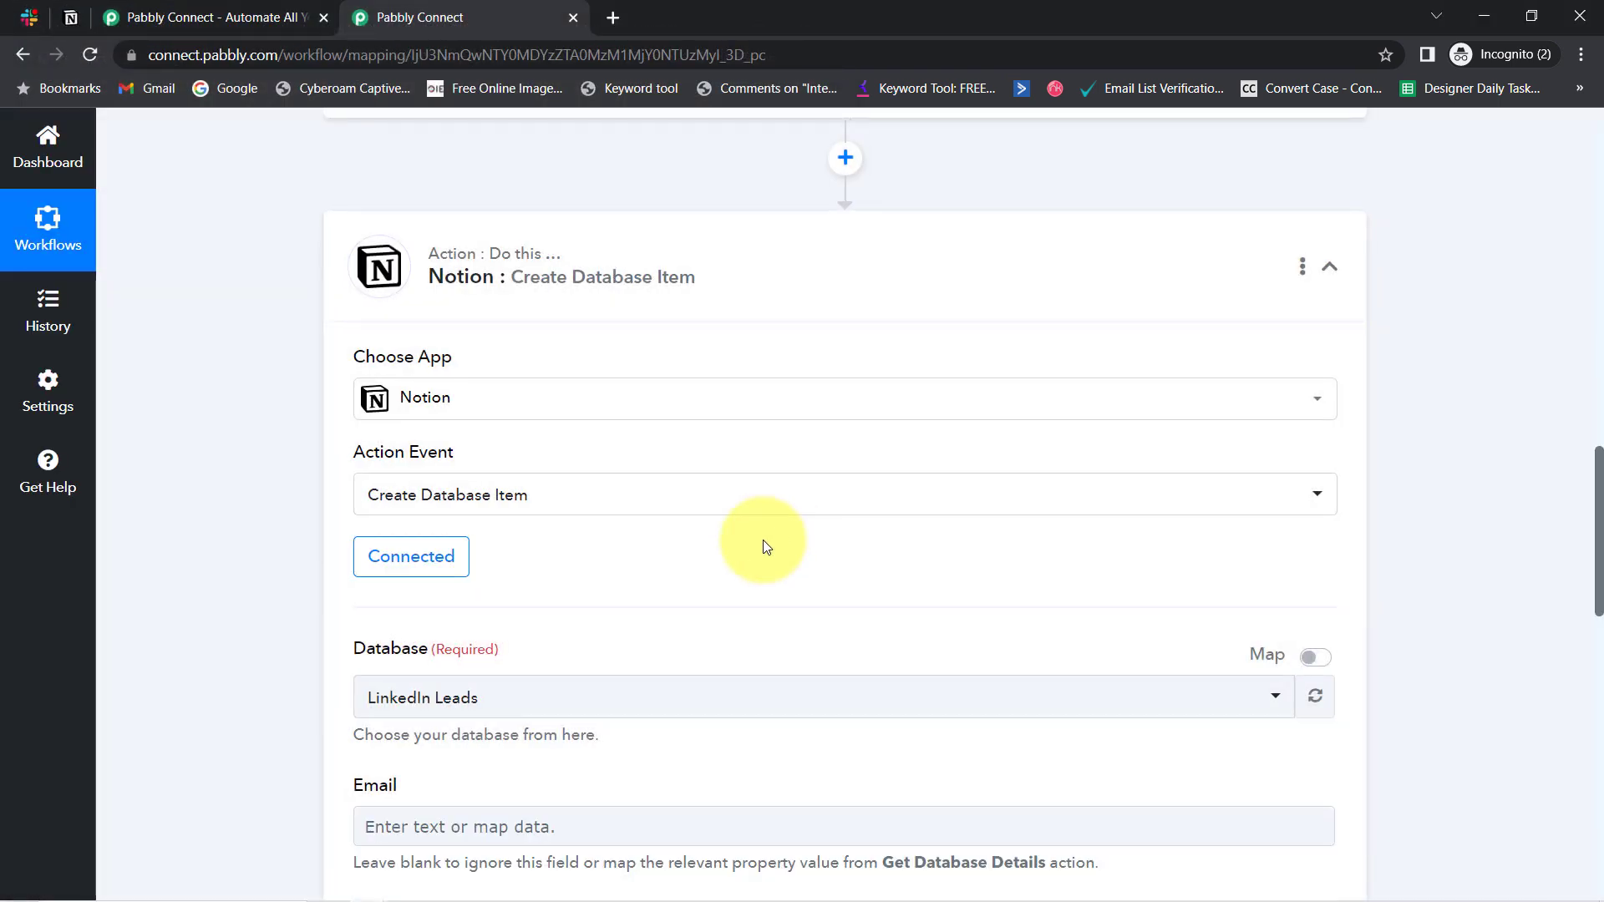
Check the table's title in Notion and choose All Important Updates/Activities (Slack Channel) as the action's database
{"action": "scroll", "coordinate": [584, 468], "scroll_direction": "down", "scroll_amount": 3}
{"action": "left_click", "coordinate": [375, 402]}
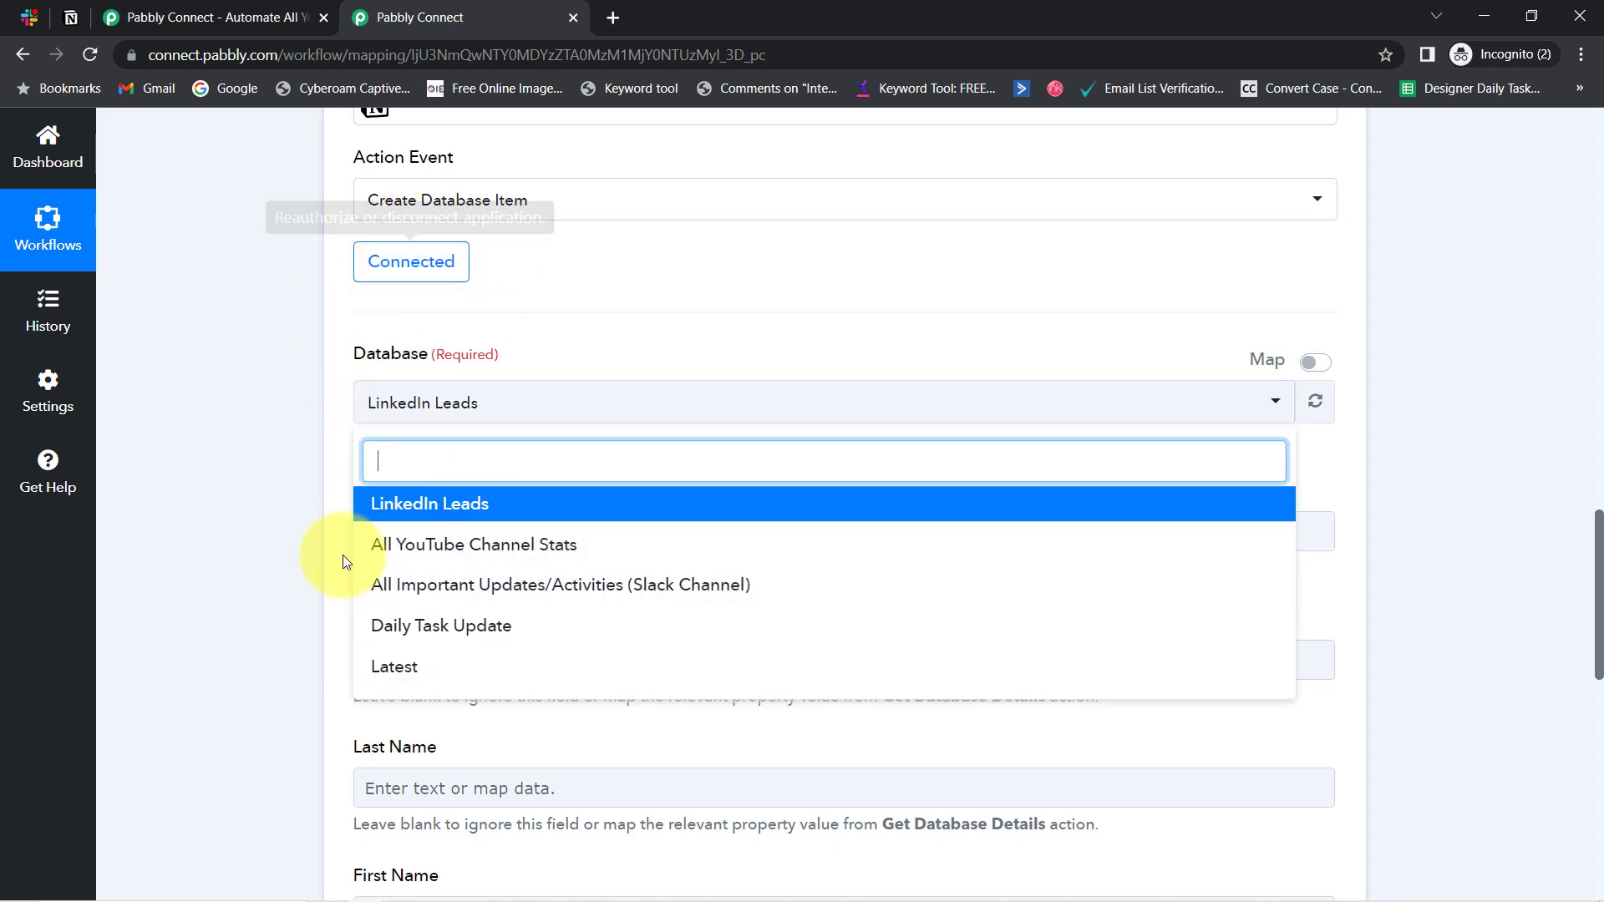
{"action": "left_click", "coordinate": [67, 16]}
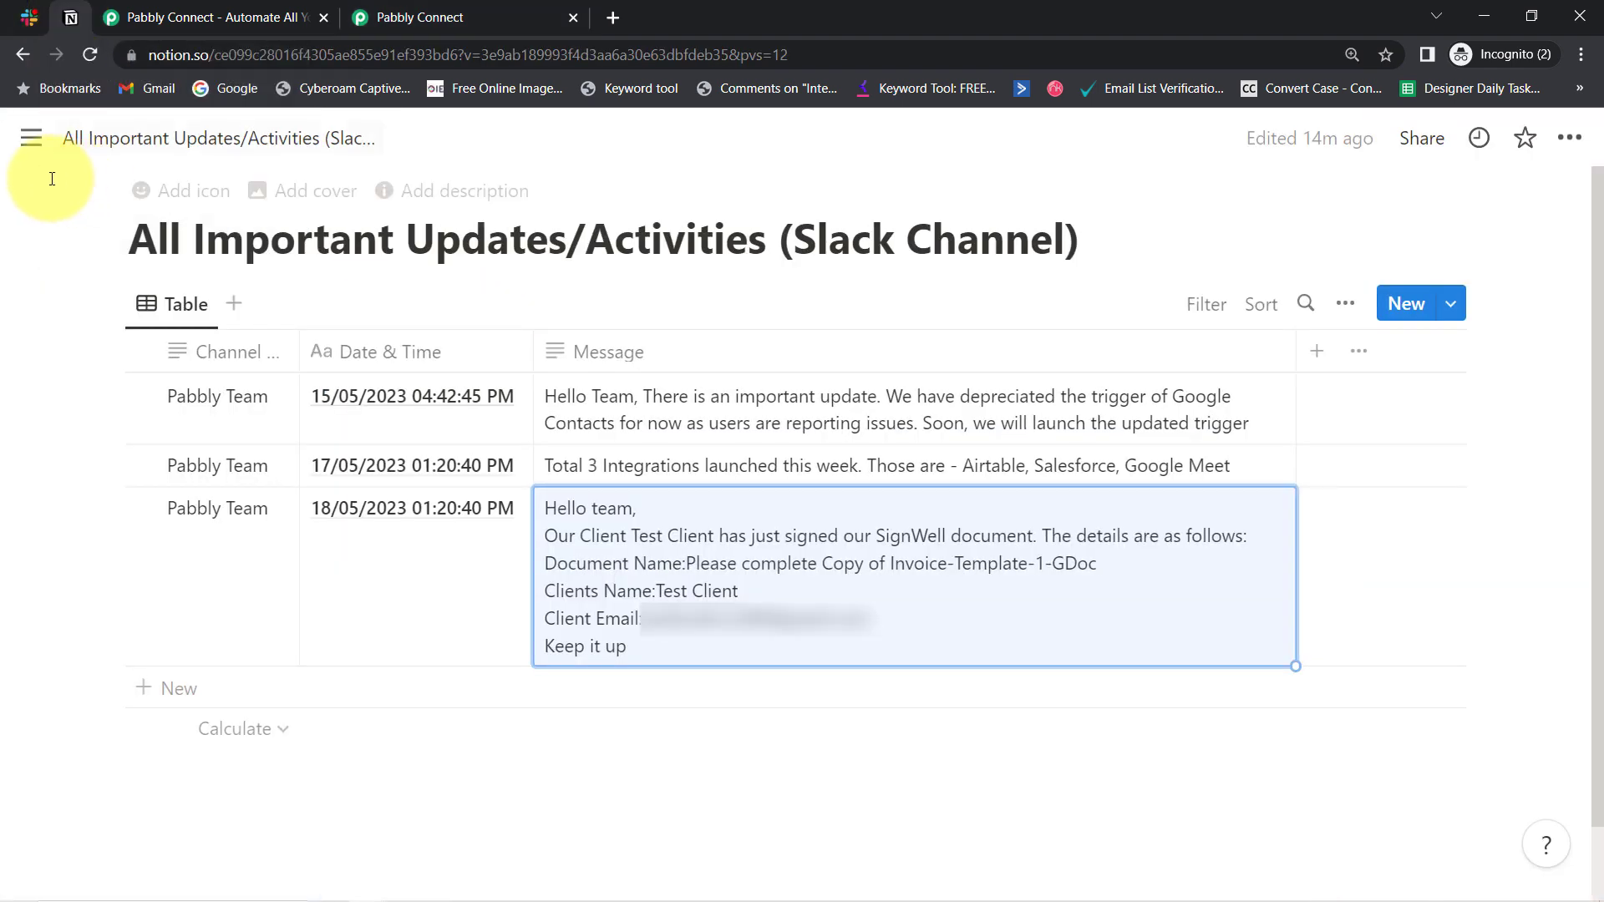
{"action": "left_click", "coordinate": [29, 140]}
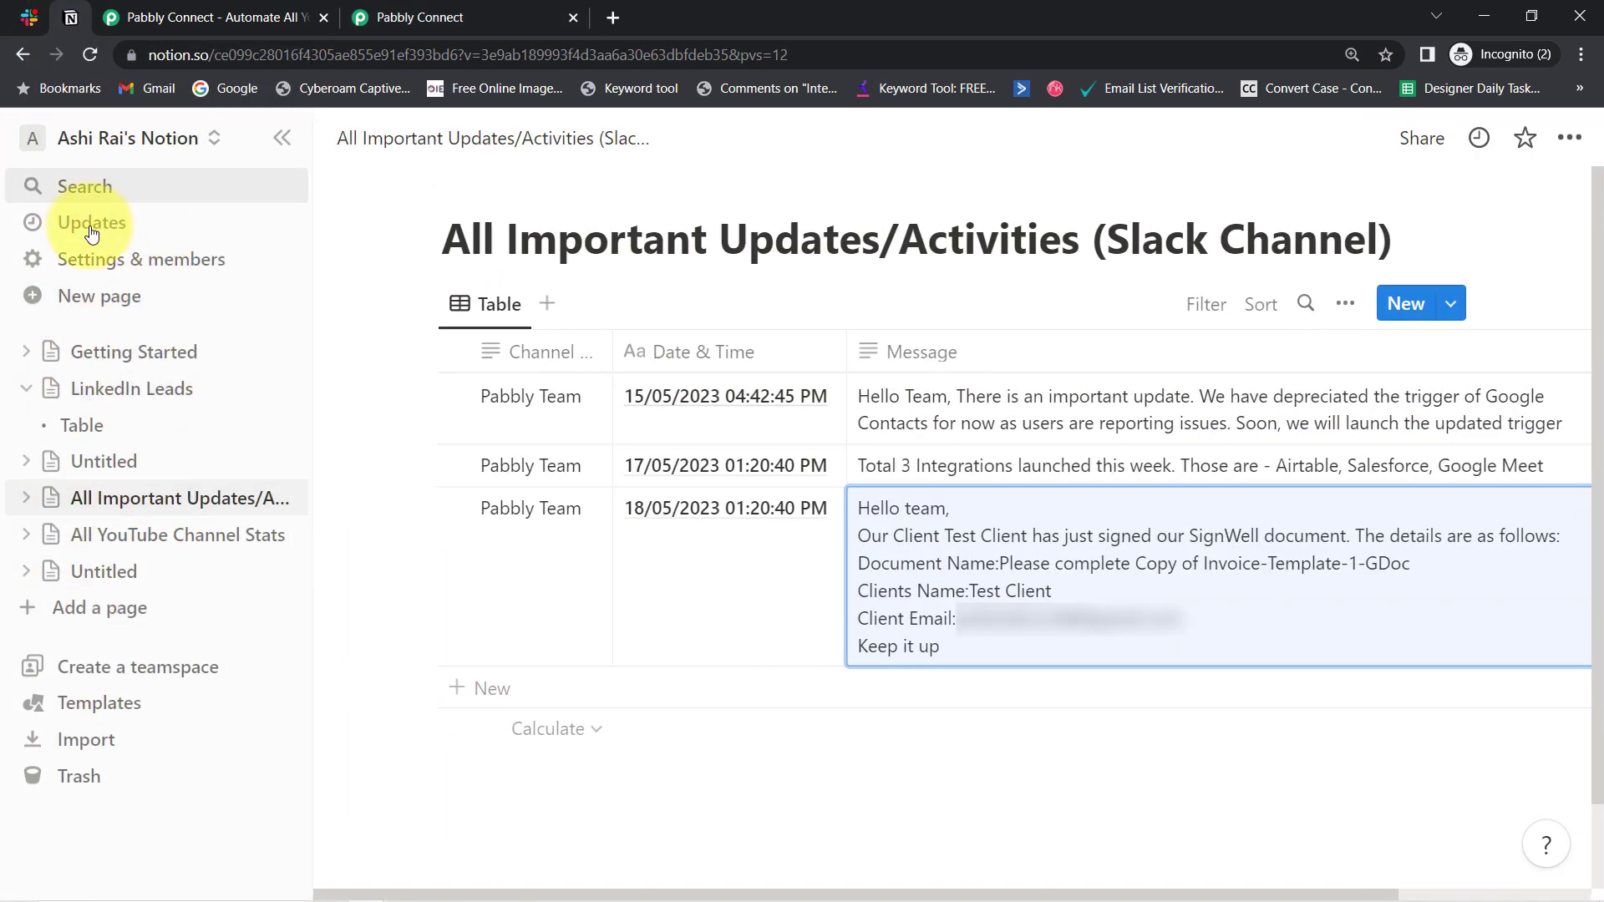
{"action": "left_click", "coordinate": [281, 138]}
{"action": "left_click", "coordinate": [380, 10]}
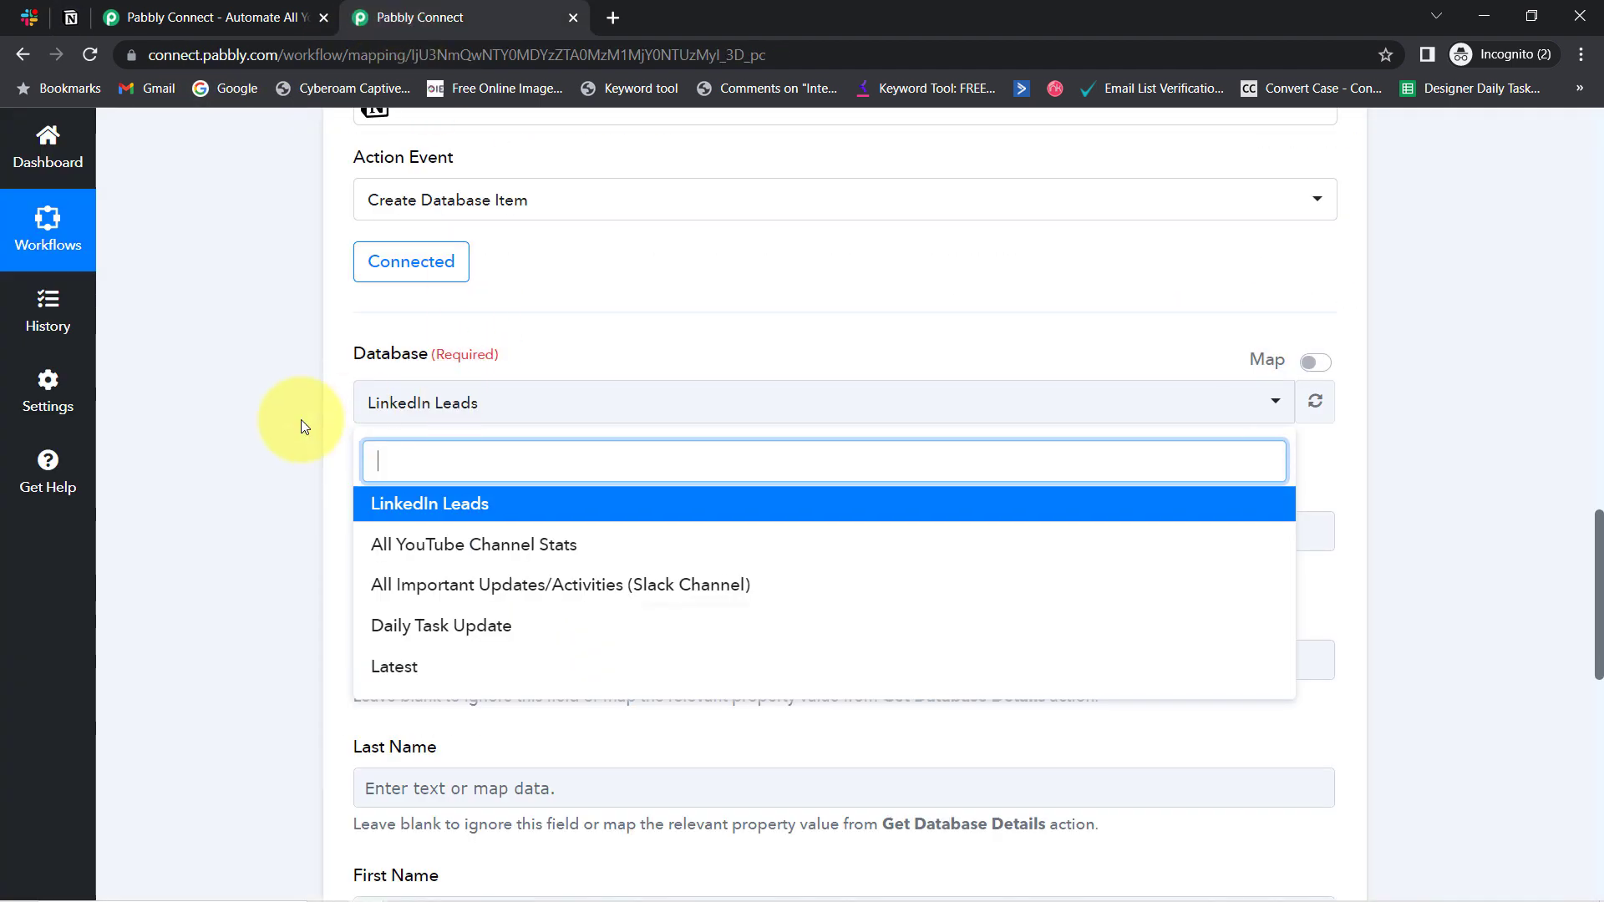
{"action": "left_click", "coordinate": [71, 16]}
{"action": "left_click_drag", "start_coordinate": [206, 242], "coordinate": [919, 133]}
{"action": "left_click", "coordinate": [407, 14]}
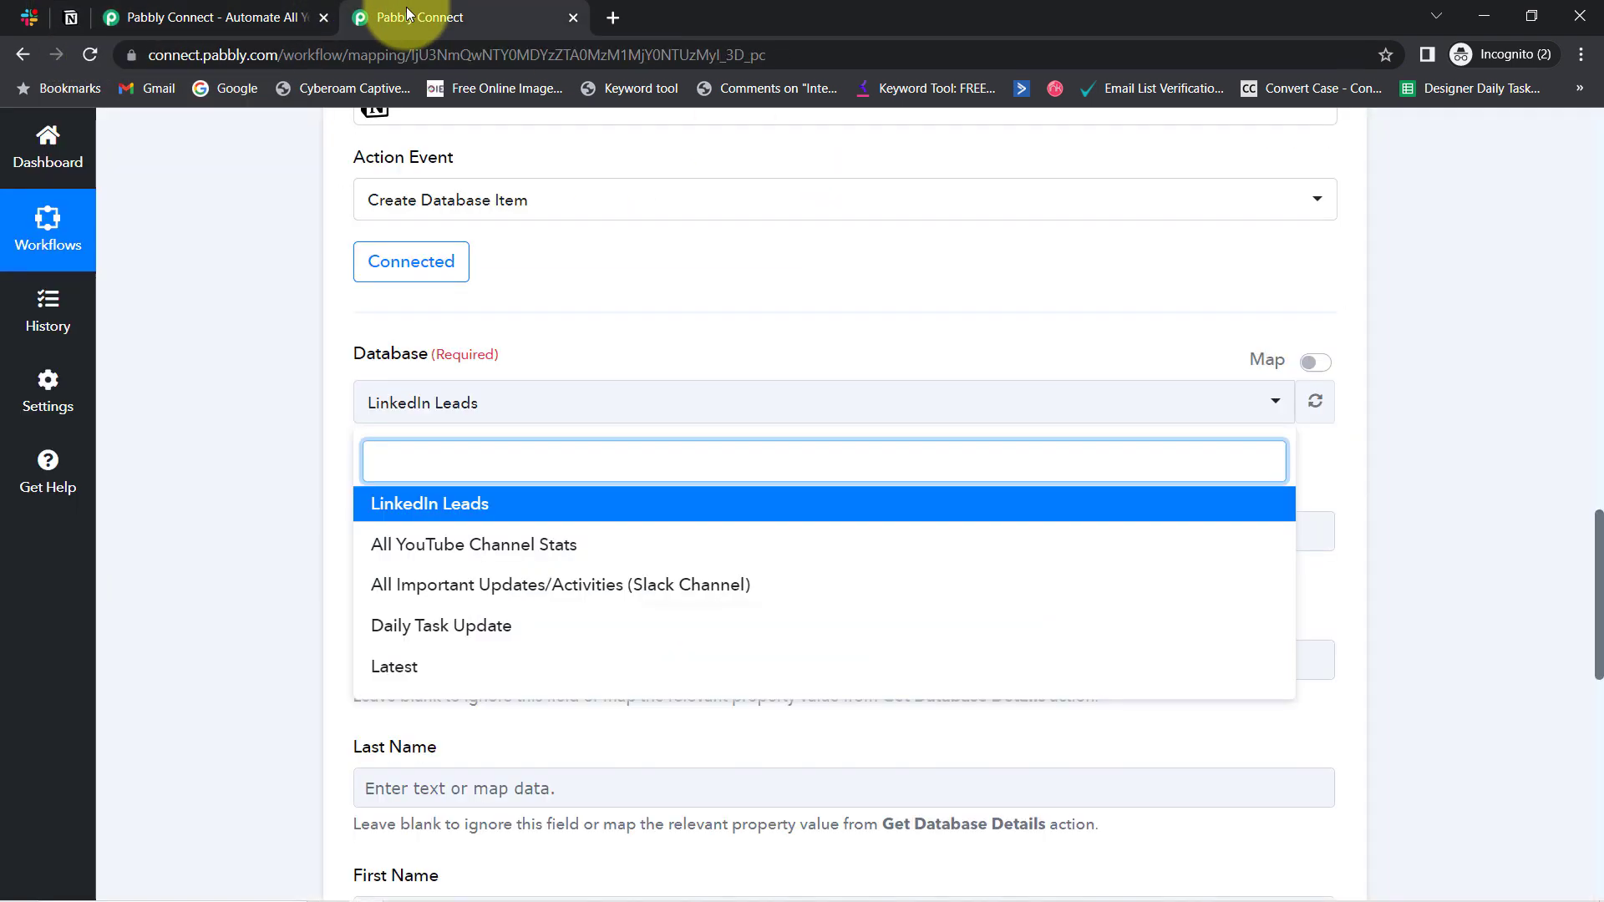
{"action": "left_click", "coordinate": [464, 585]}
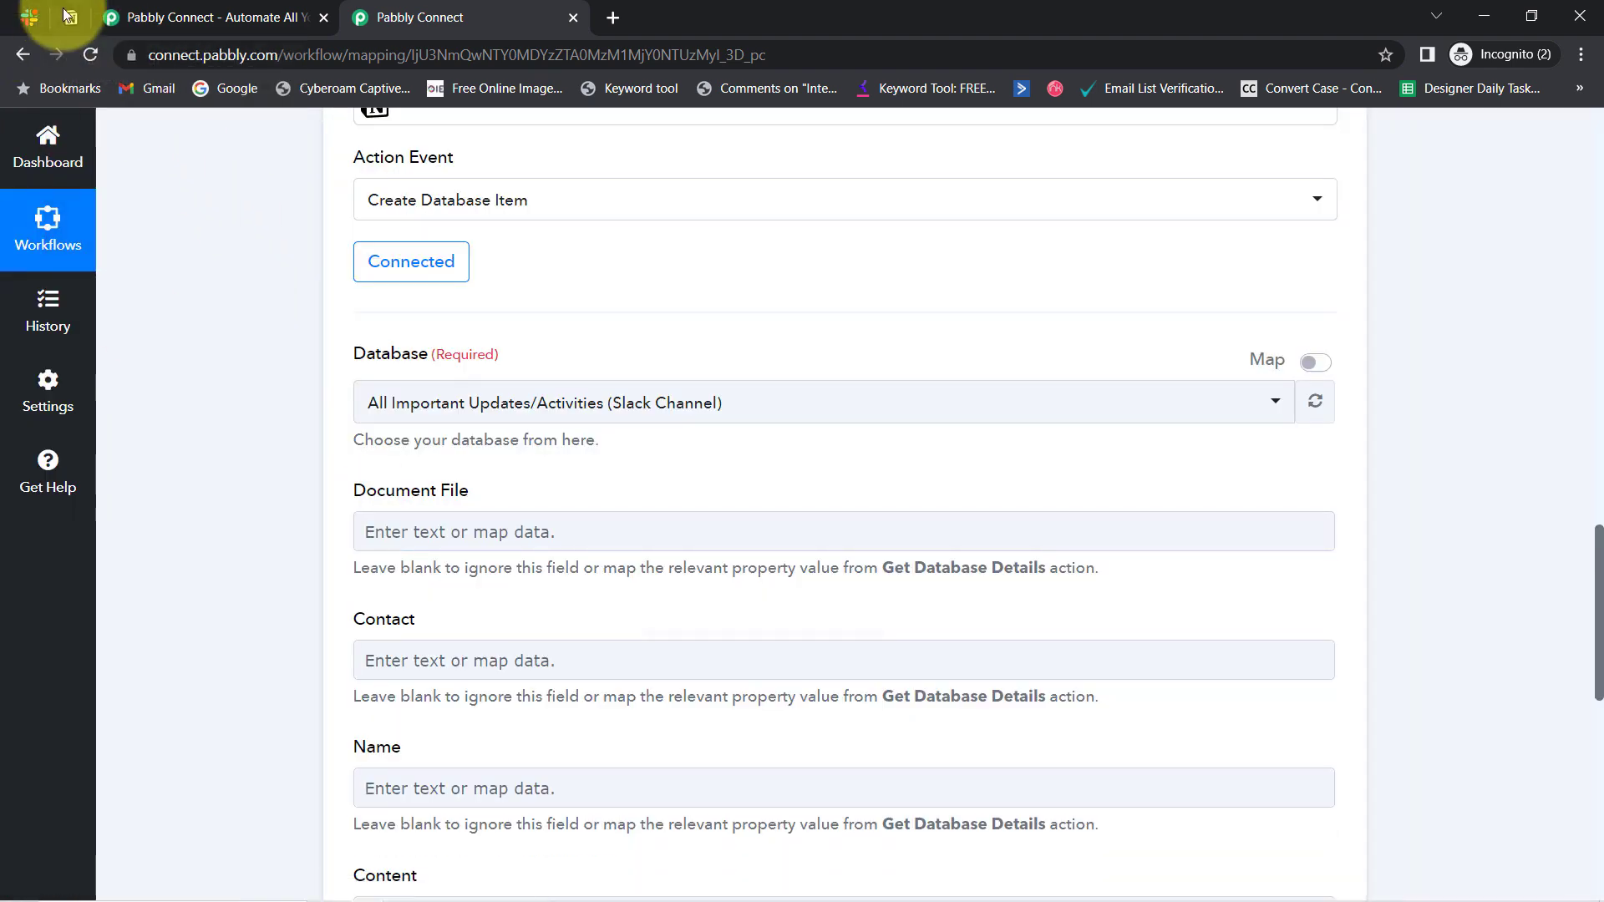
Compare the Notion table's columns with the action's Content, Channel, Message and Date & Time fields
{"action": "left_click", "coordinate": [70, 17]}
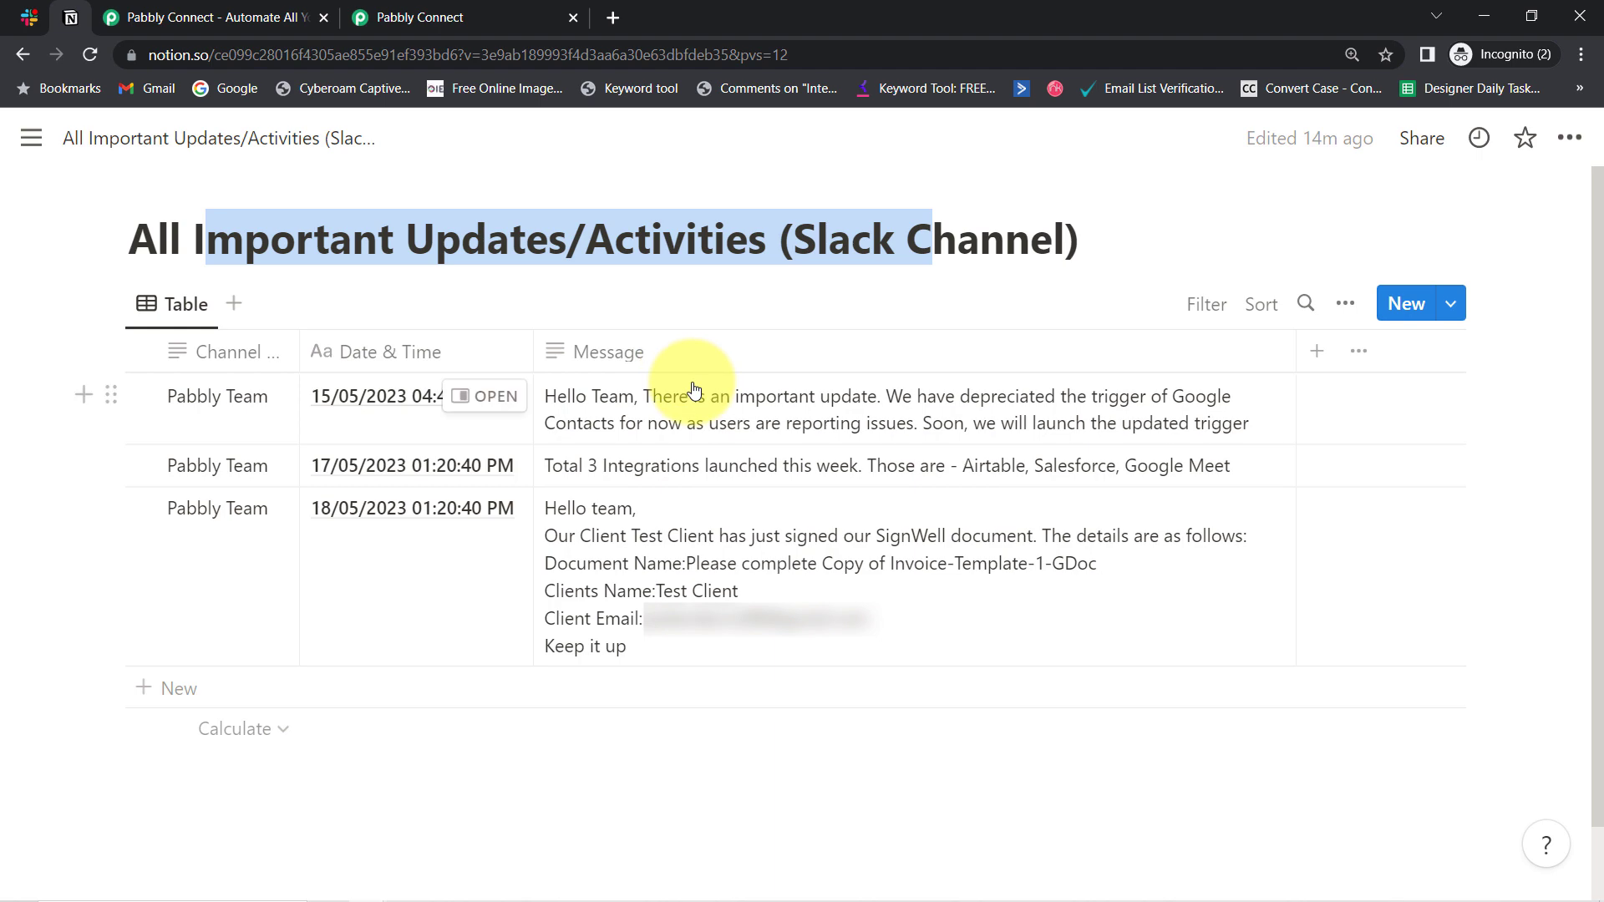
{"action": "left_click", "coordinate": [389, 20]}
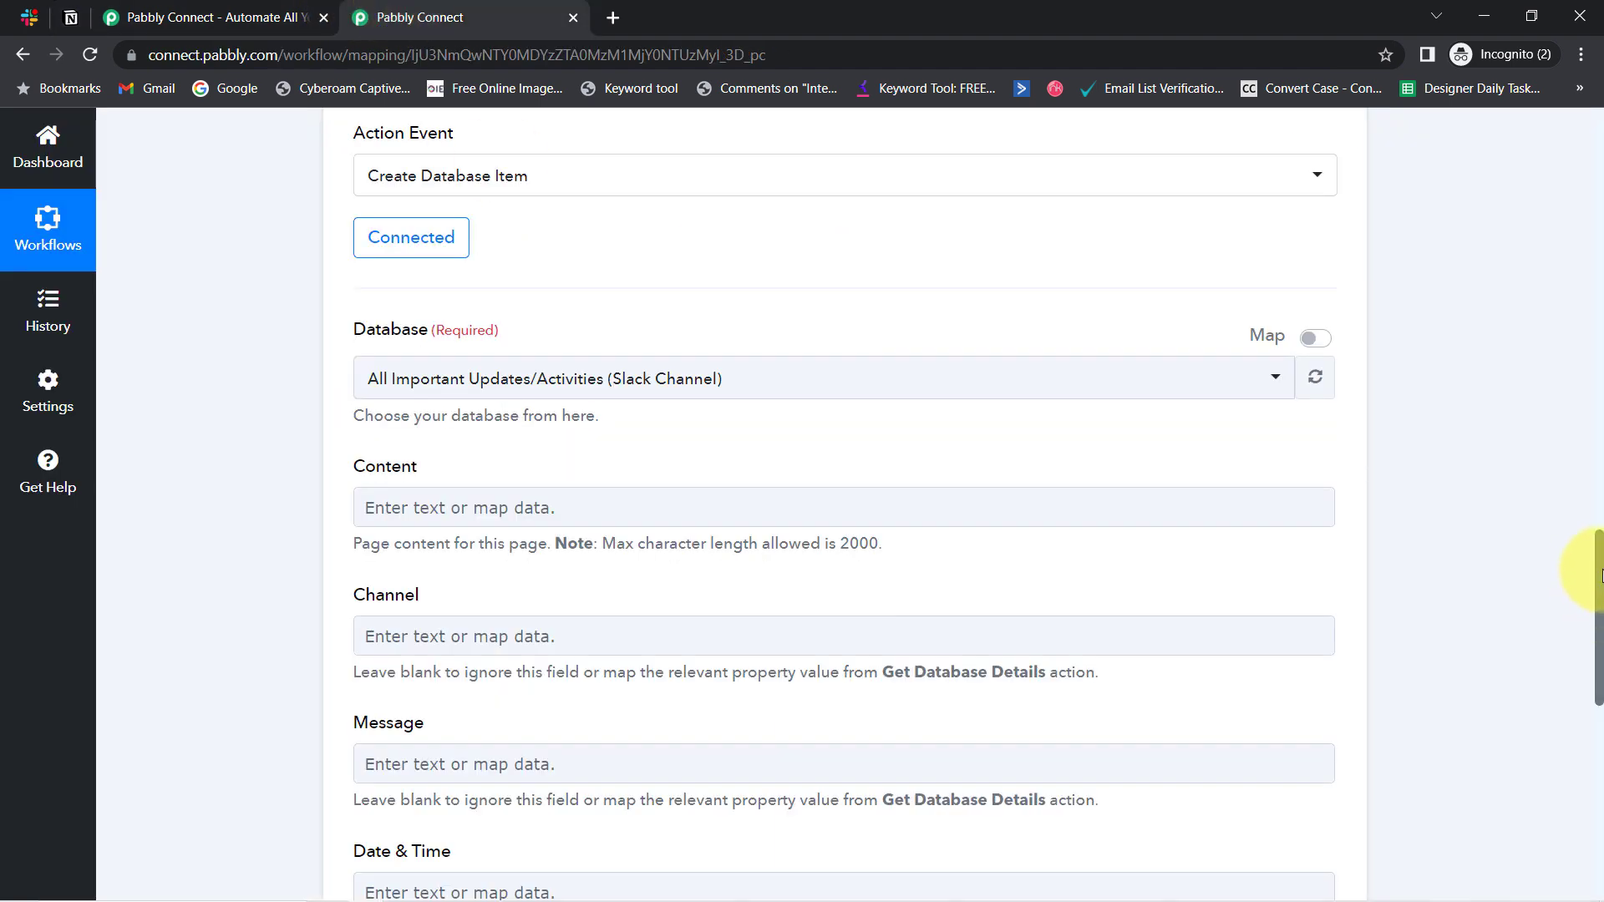
{"action": "left_click_drag", "start_coordinate": [1598, 581], "coordinate": [1594, 628]}
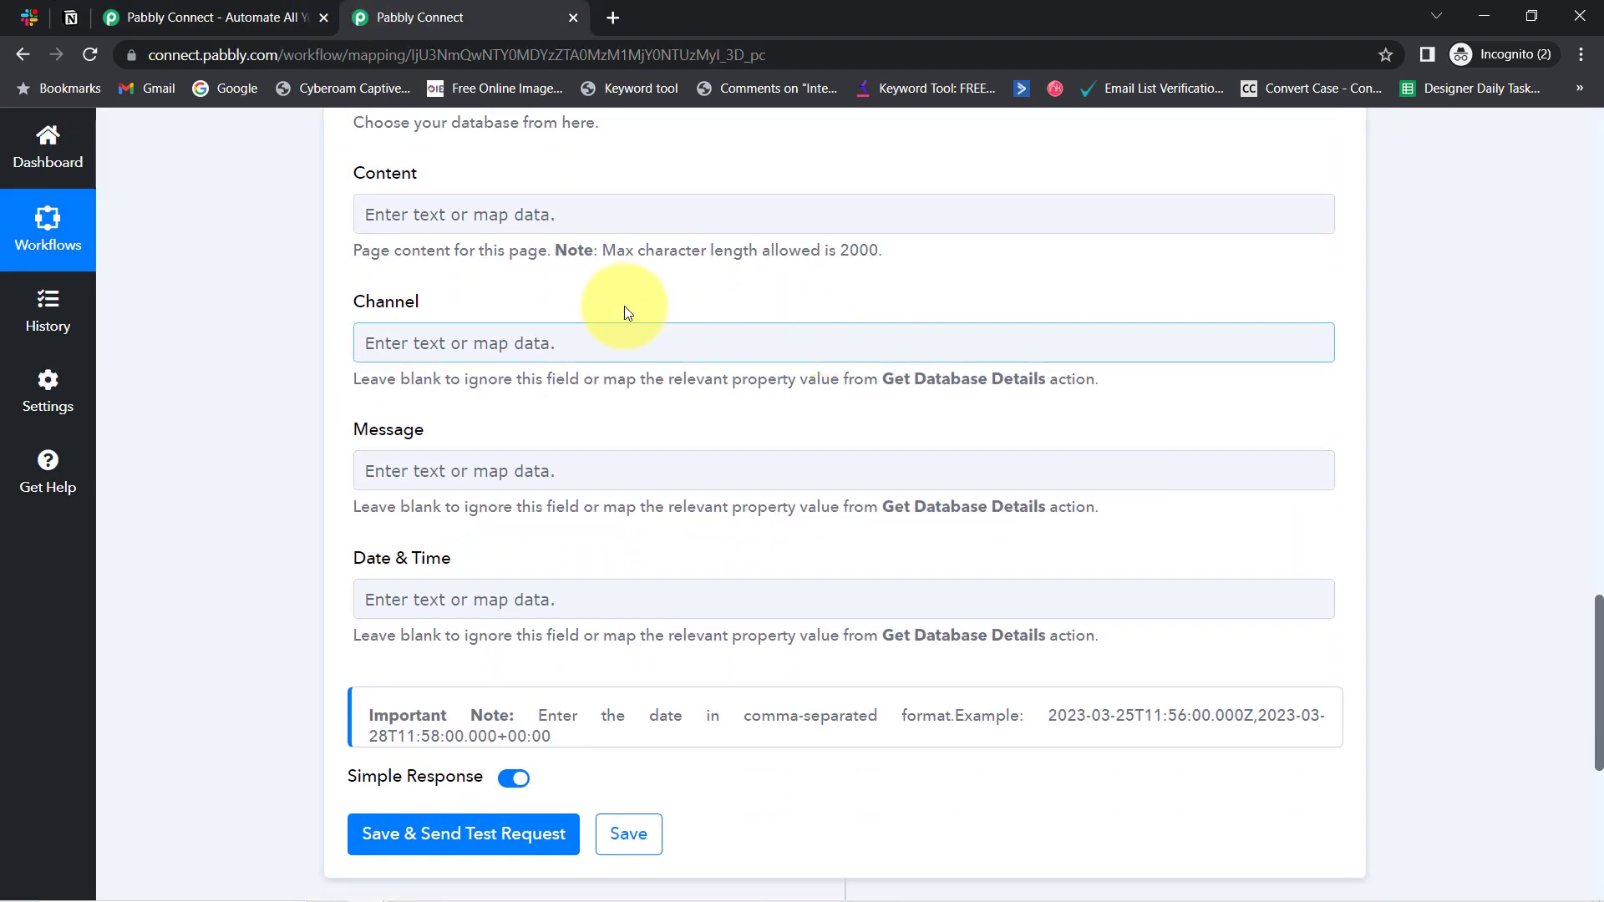
{"action": "left_click_drag", "start_coordinate": [395, 251], "coordinate": [408, 344]}
{"action": "double_click", "coordinate": [370, 430]}
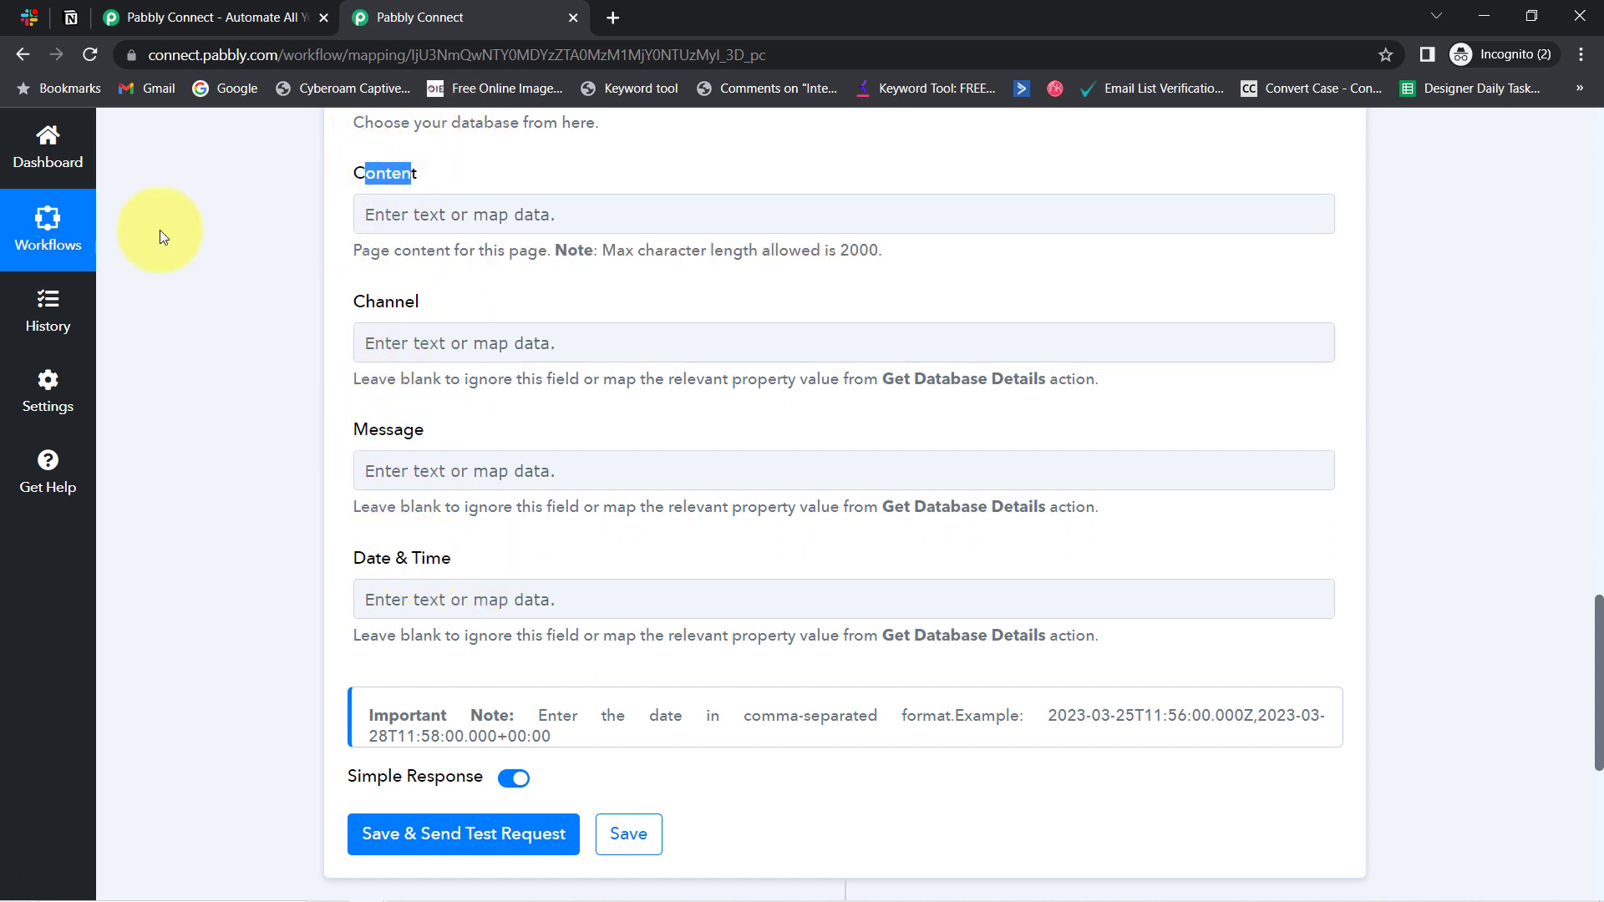
Switch to Notion and delete all three sample rows from the All Important Updates/Activities (Slack Channel) table
{"action": "left_click", "coordinate": [67, 23]}
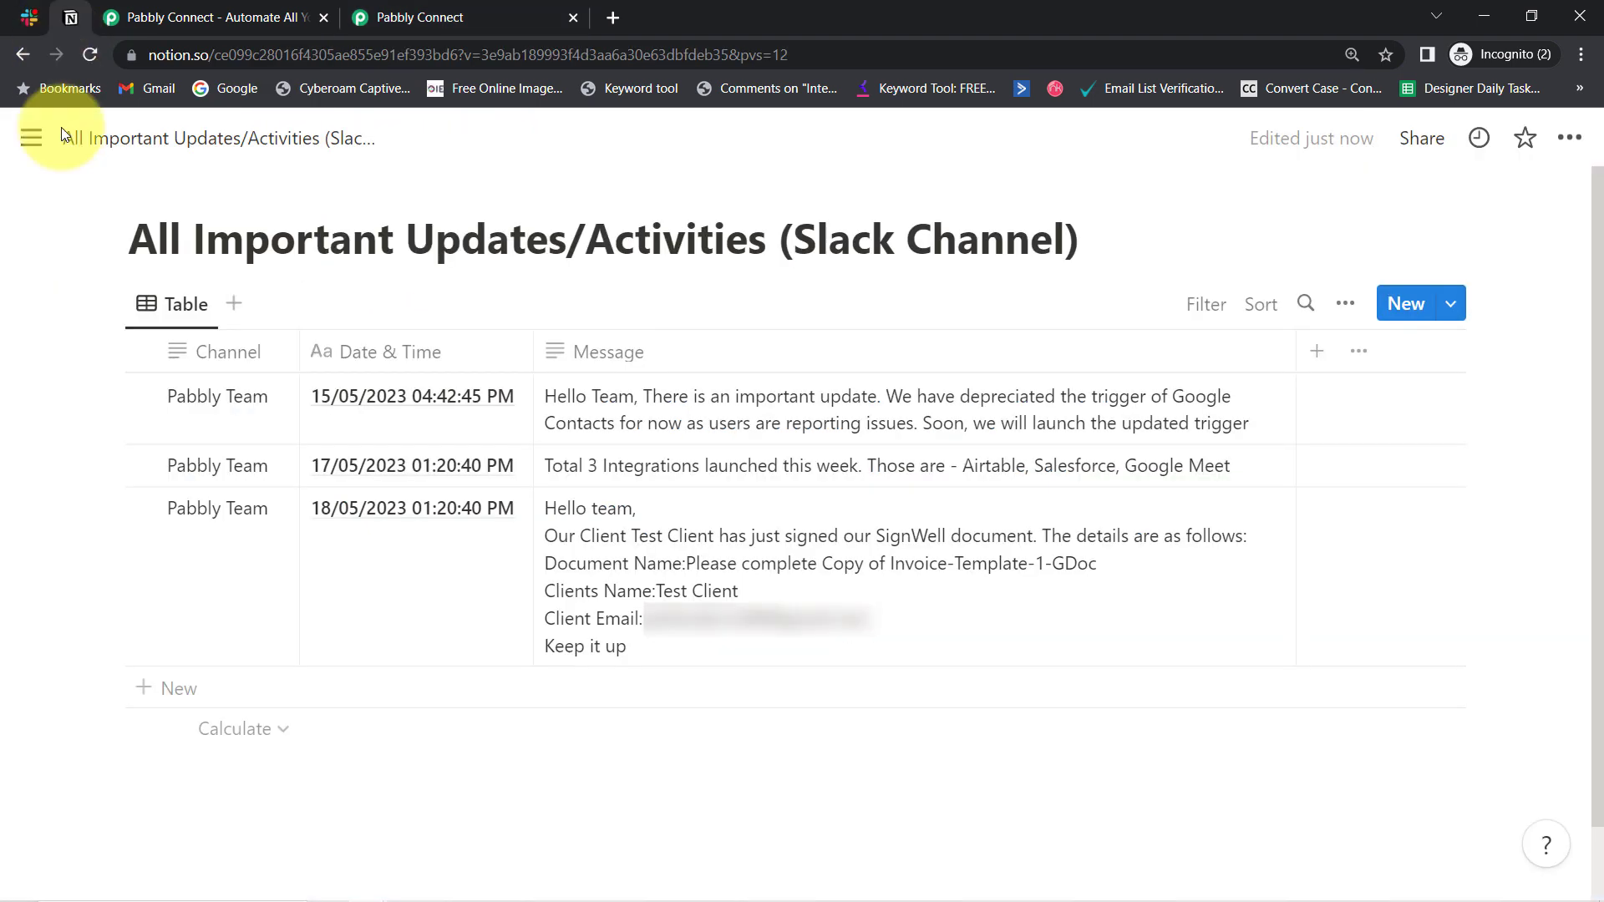
{"action": "left_click", "coordinate": [112, 393]}
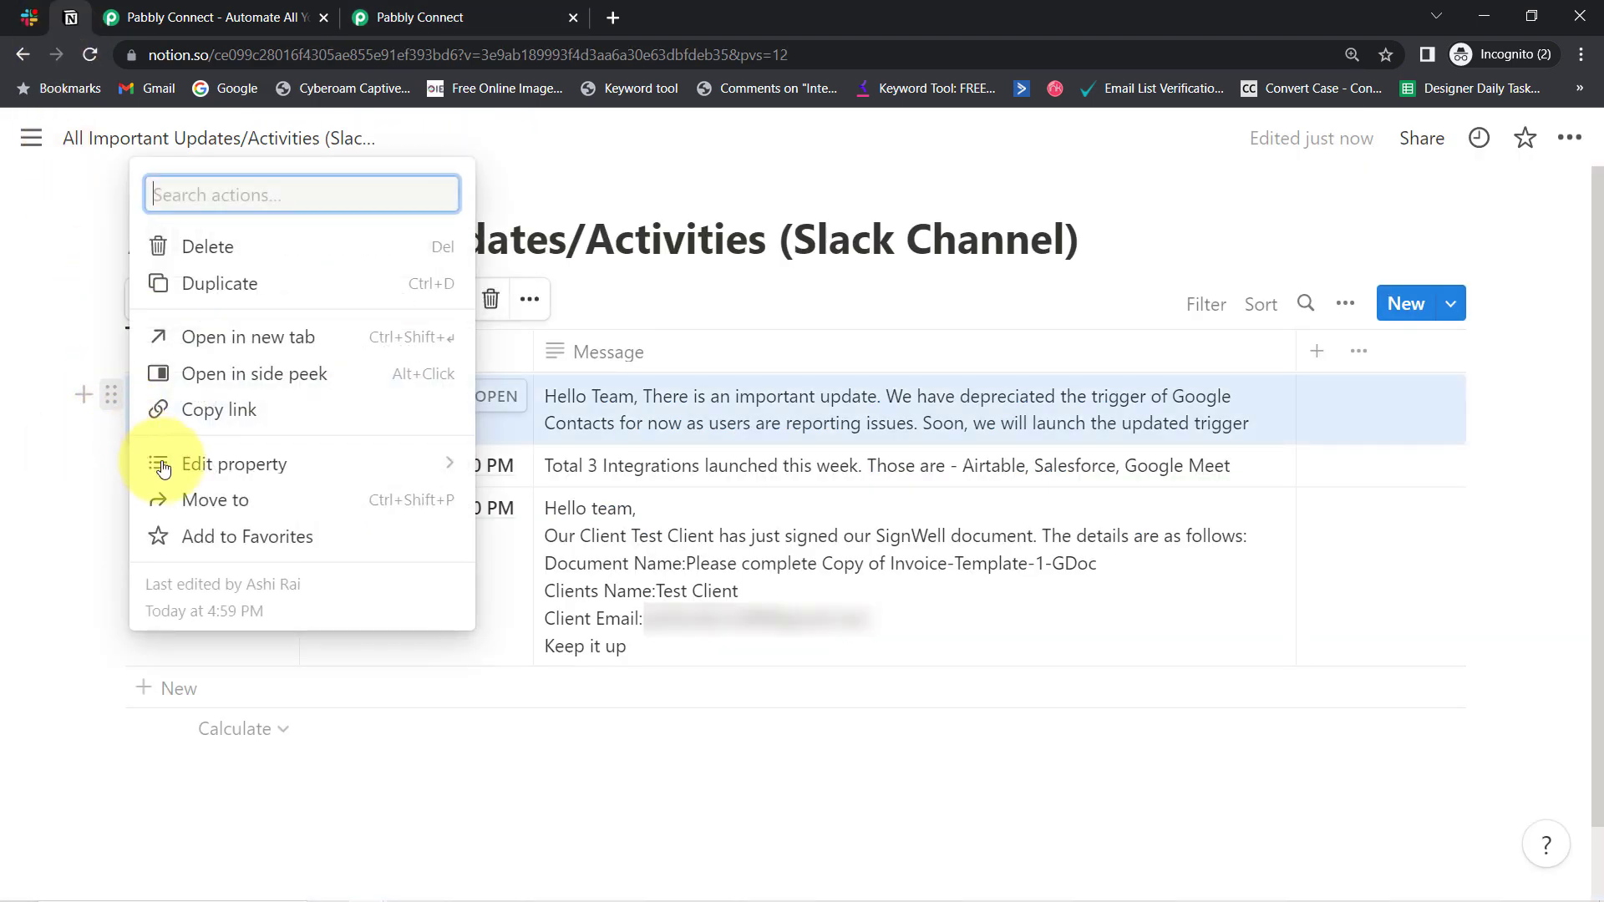
{"action": "left_click", "coordinate": [219, 244]}
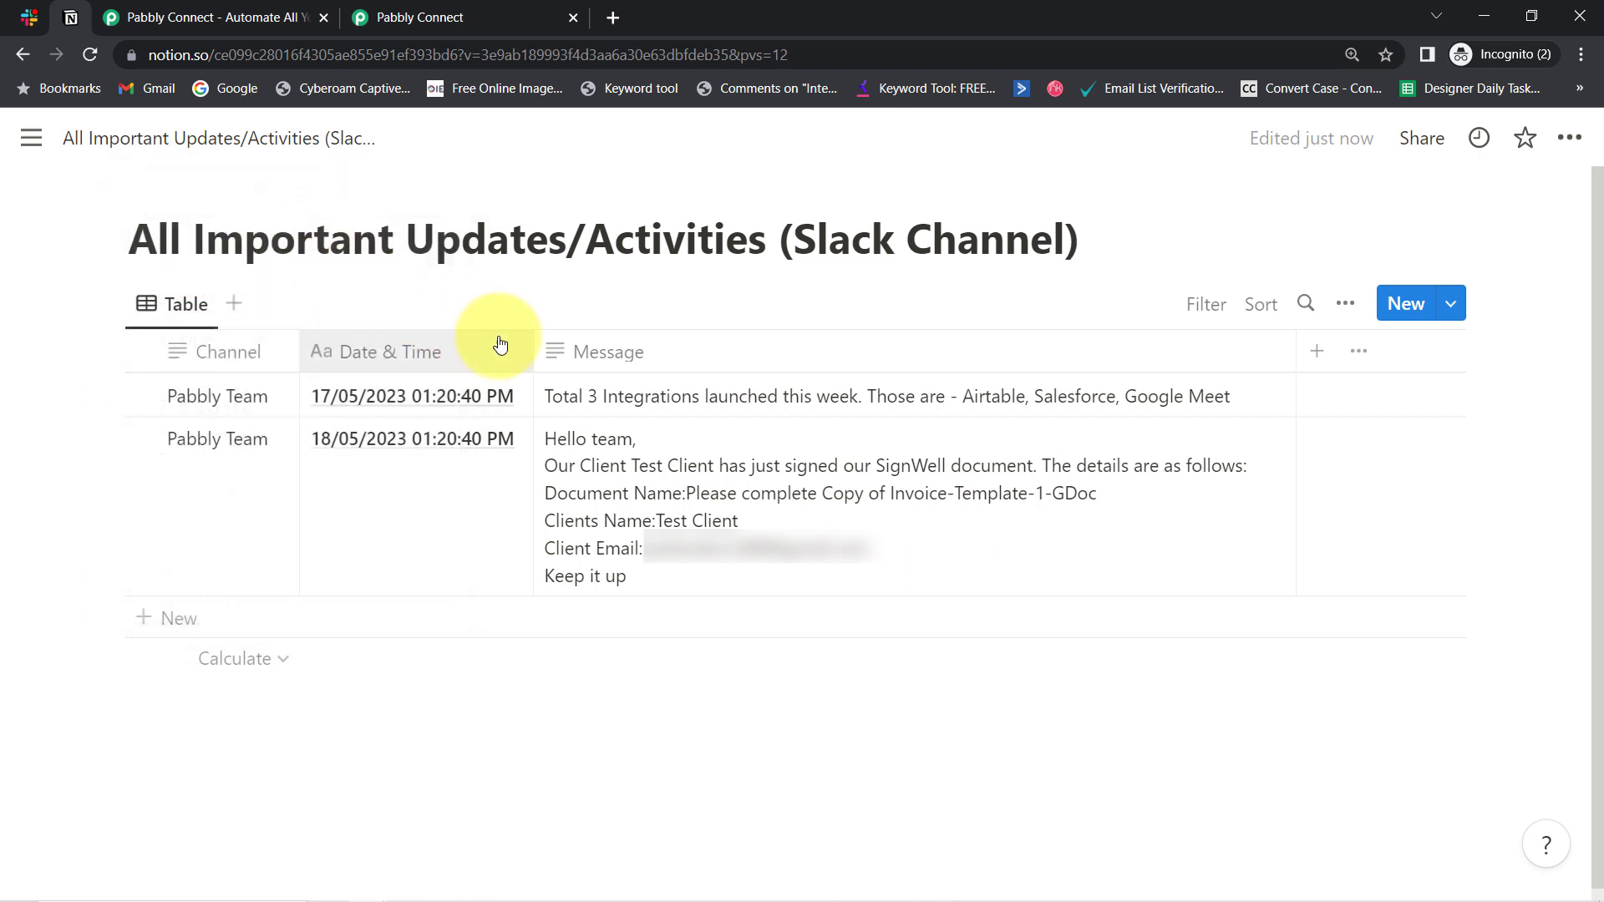
{"action": "left_click", "coordinate": [111, 395]}
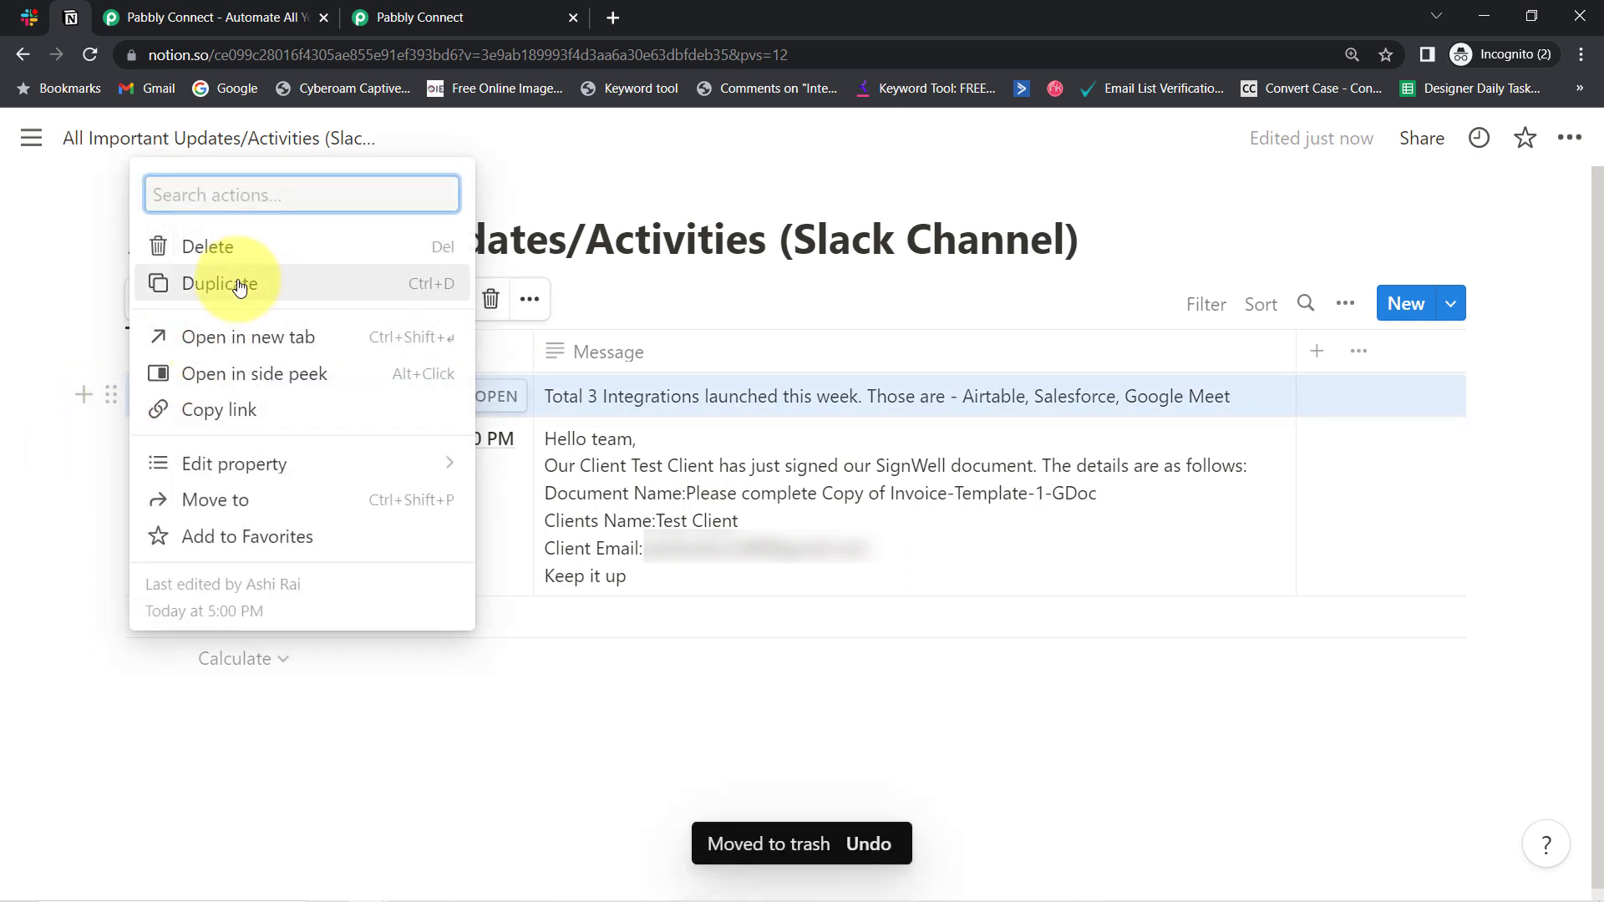
{"action": "left_click", "coordinate": [260, 251]}
{"action": "left_click", "coordinate": [111, 394]}
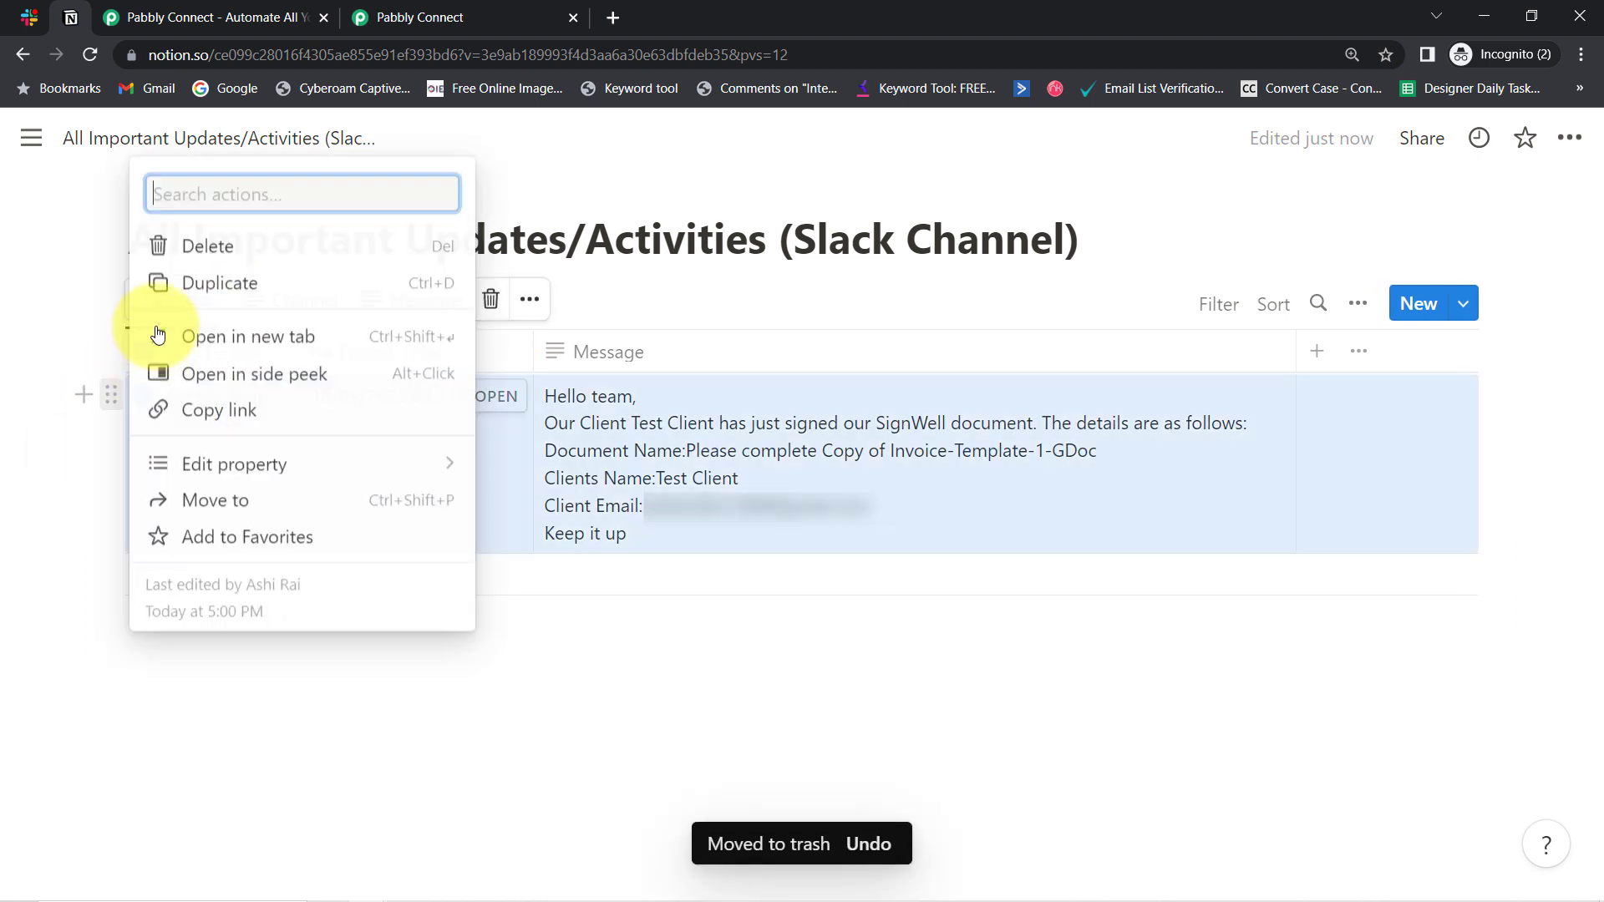
{"action": "left_click", "coordinate": [219, 246]}
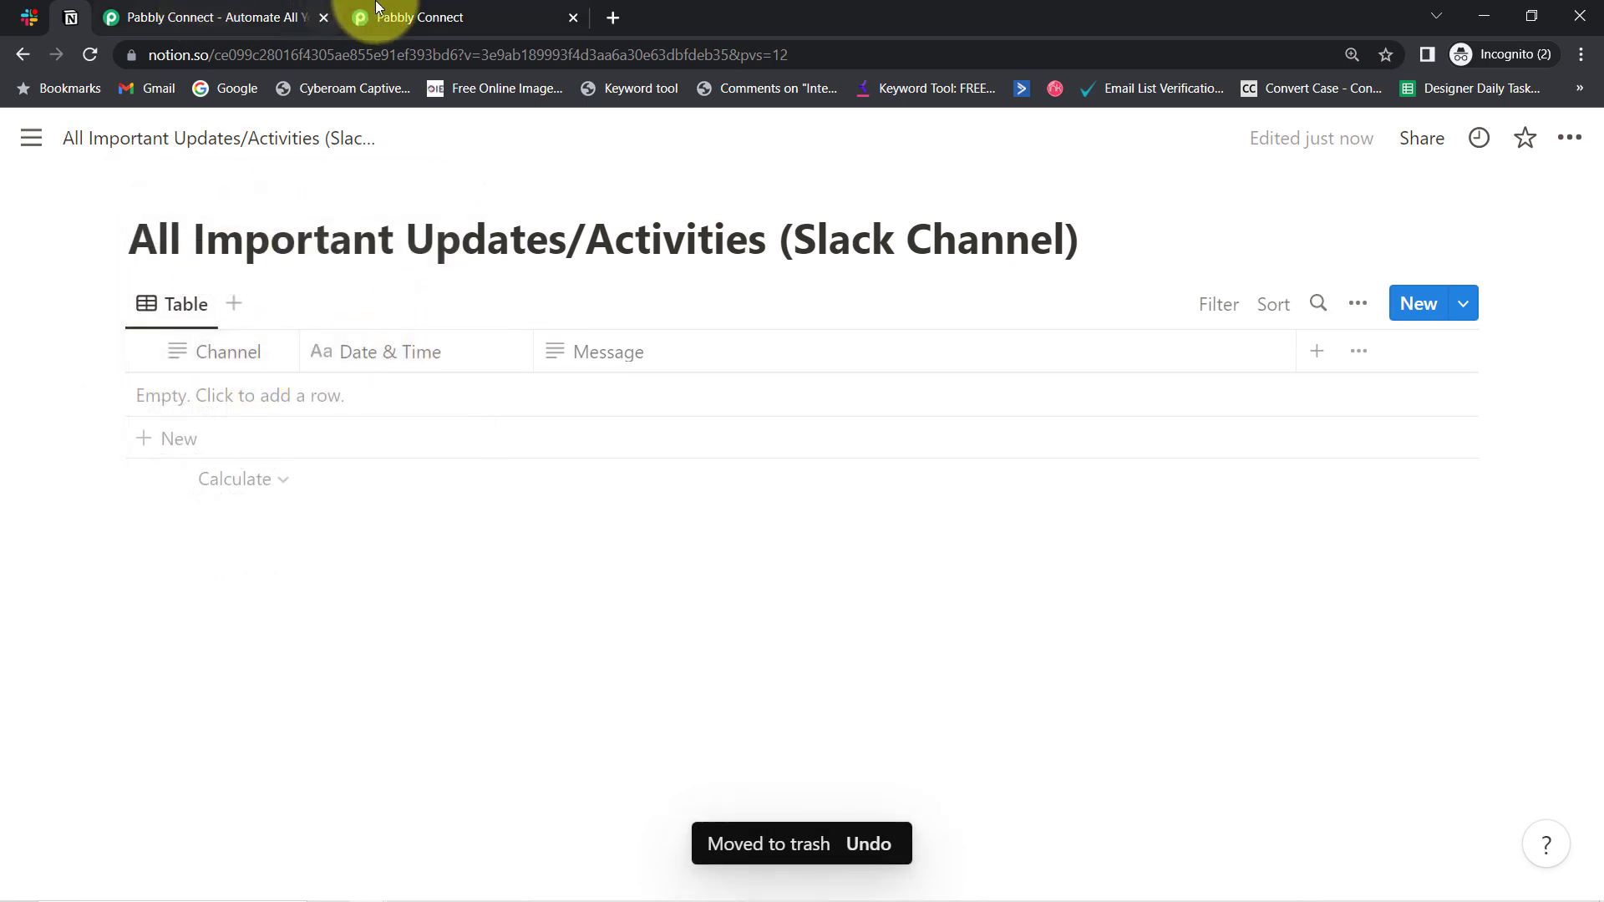
Return to Pabbly Connect and compare the Notion action's Message and Channel fields with the Notion table's columns
{"action": "left_click", "coordinate": [420, 7]}
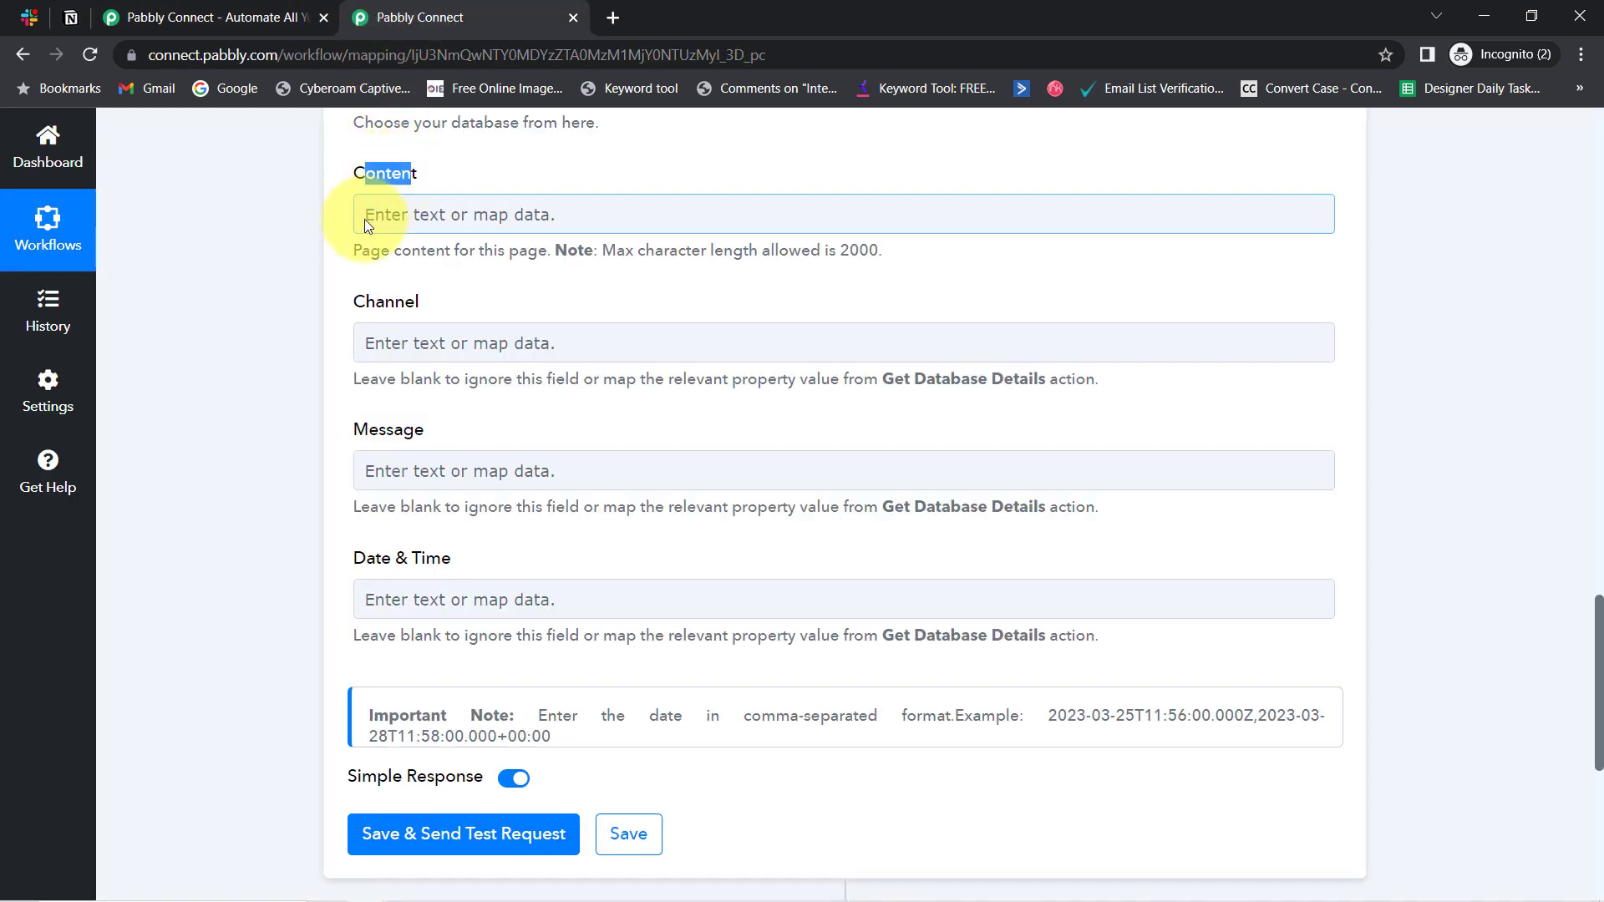
{"action": "left_click", "coordinate": [374, 471]}
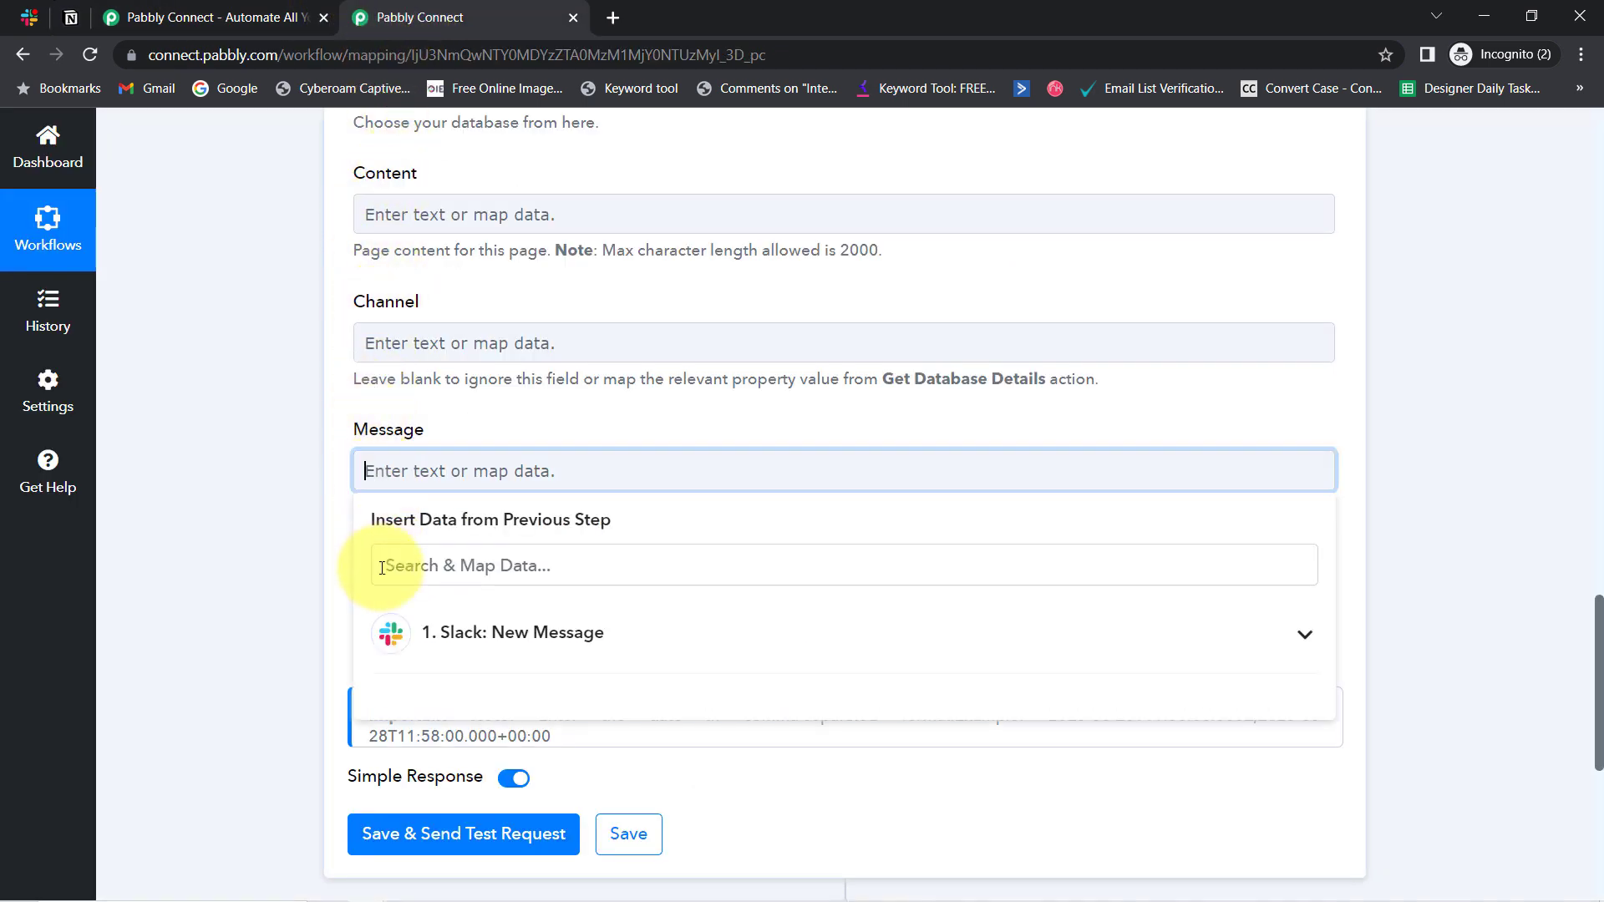
{"action": "left_click", "coordinate": [304, 638]}
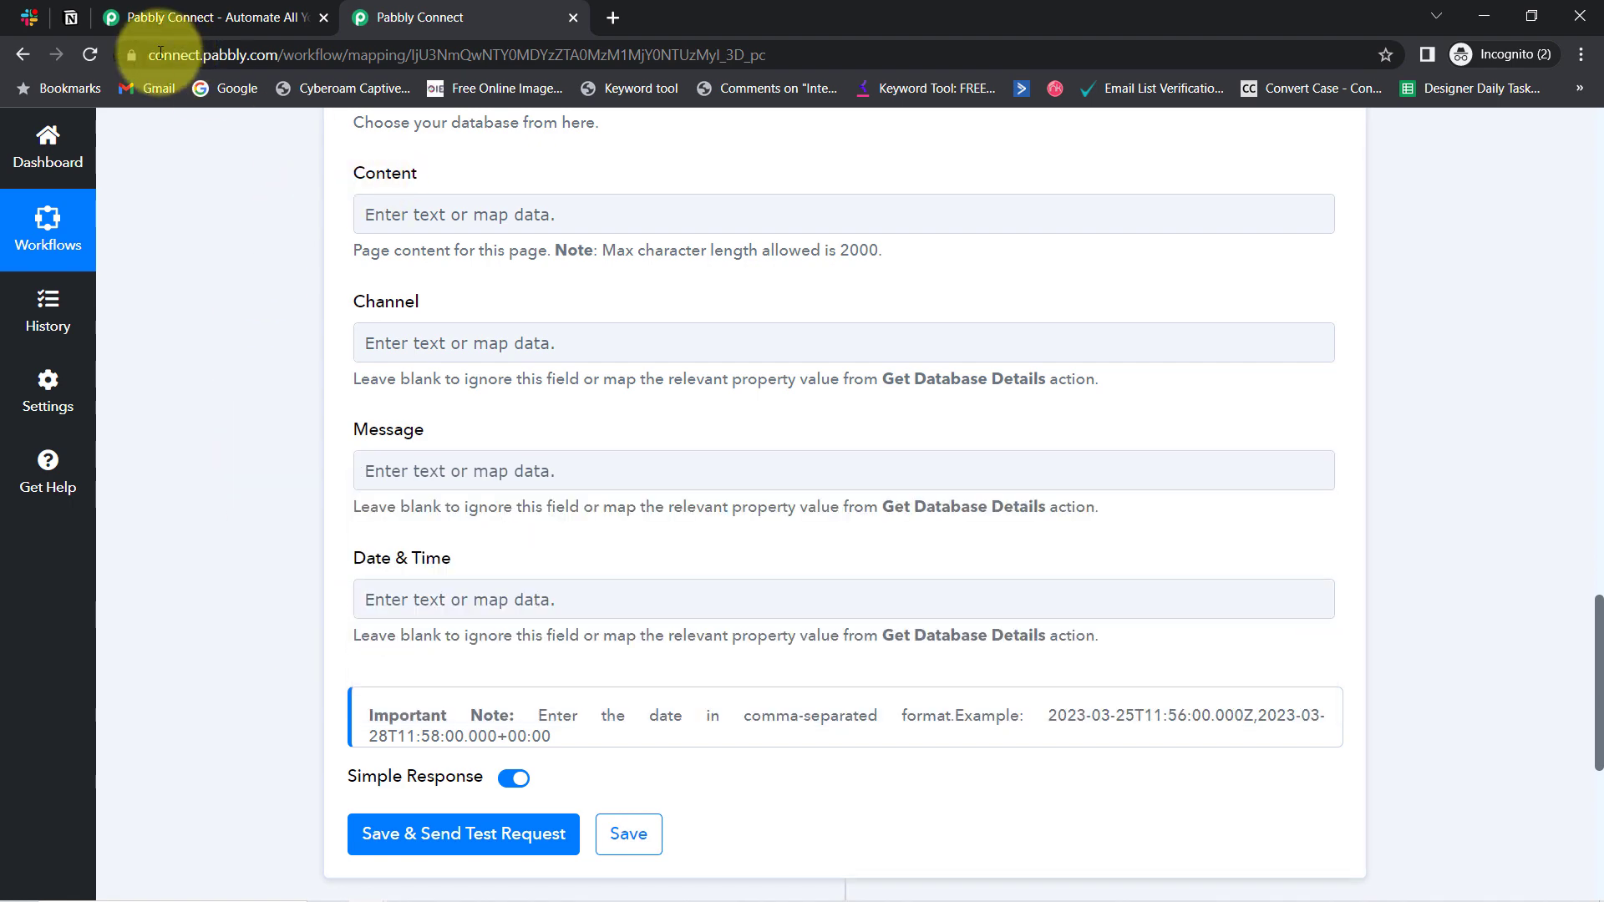
{"action": "left_click", "coordinate": [58, 22]}
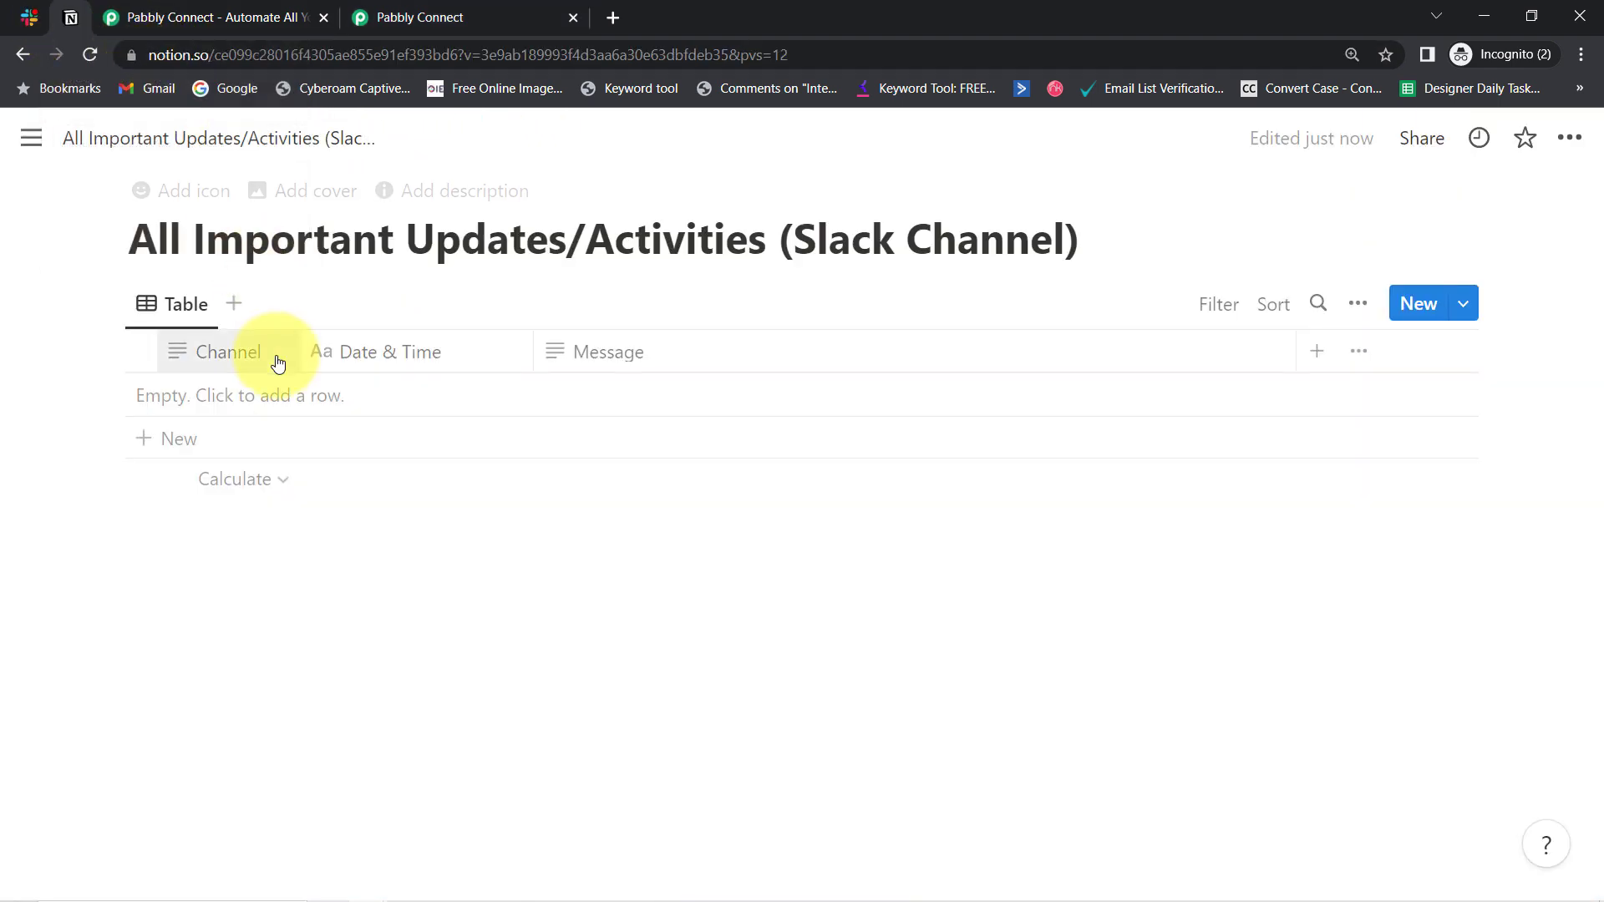
{"action": "left_click", "coordinate": [355, 15]}
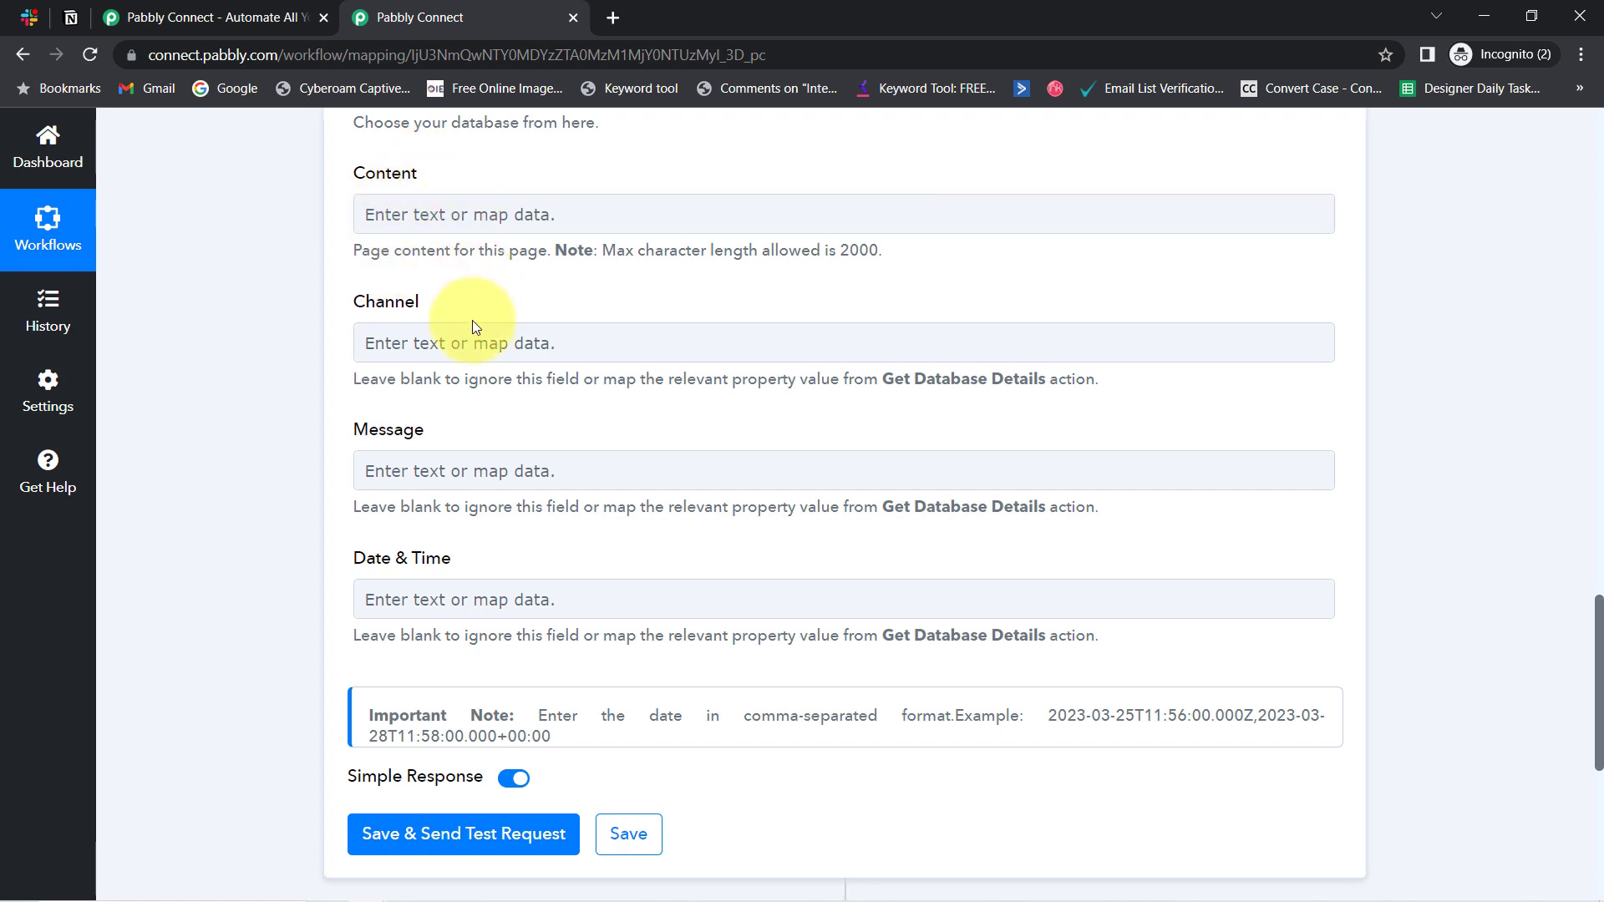
{"action": "left_click", "coordinate": [422, 351]}
{"action": "left_click", "coordinate": [322, 347]}
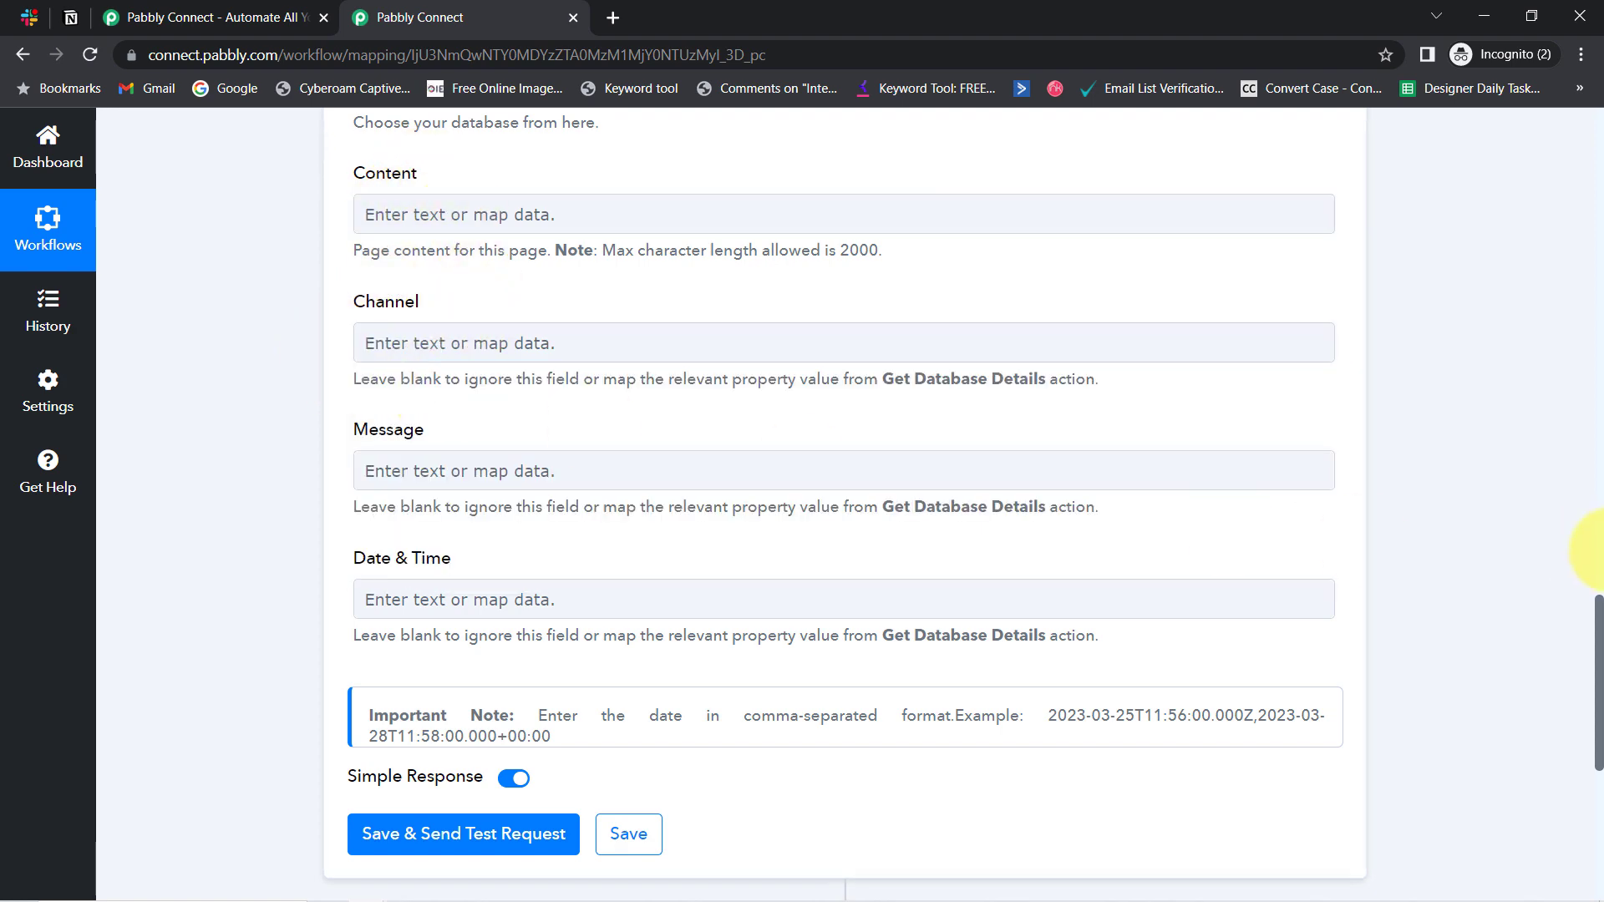
Check the message text in the Slack trigger's response and map its Text value into the Notion action's Message field
{"action": "scroll", "coordinate": [1587, 635], "scroll_direction": "up", "scroll_amount": 10}
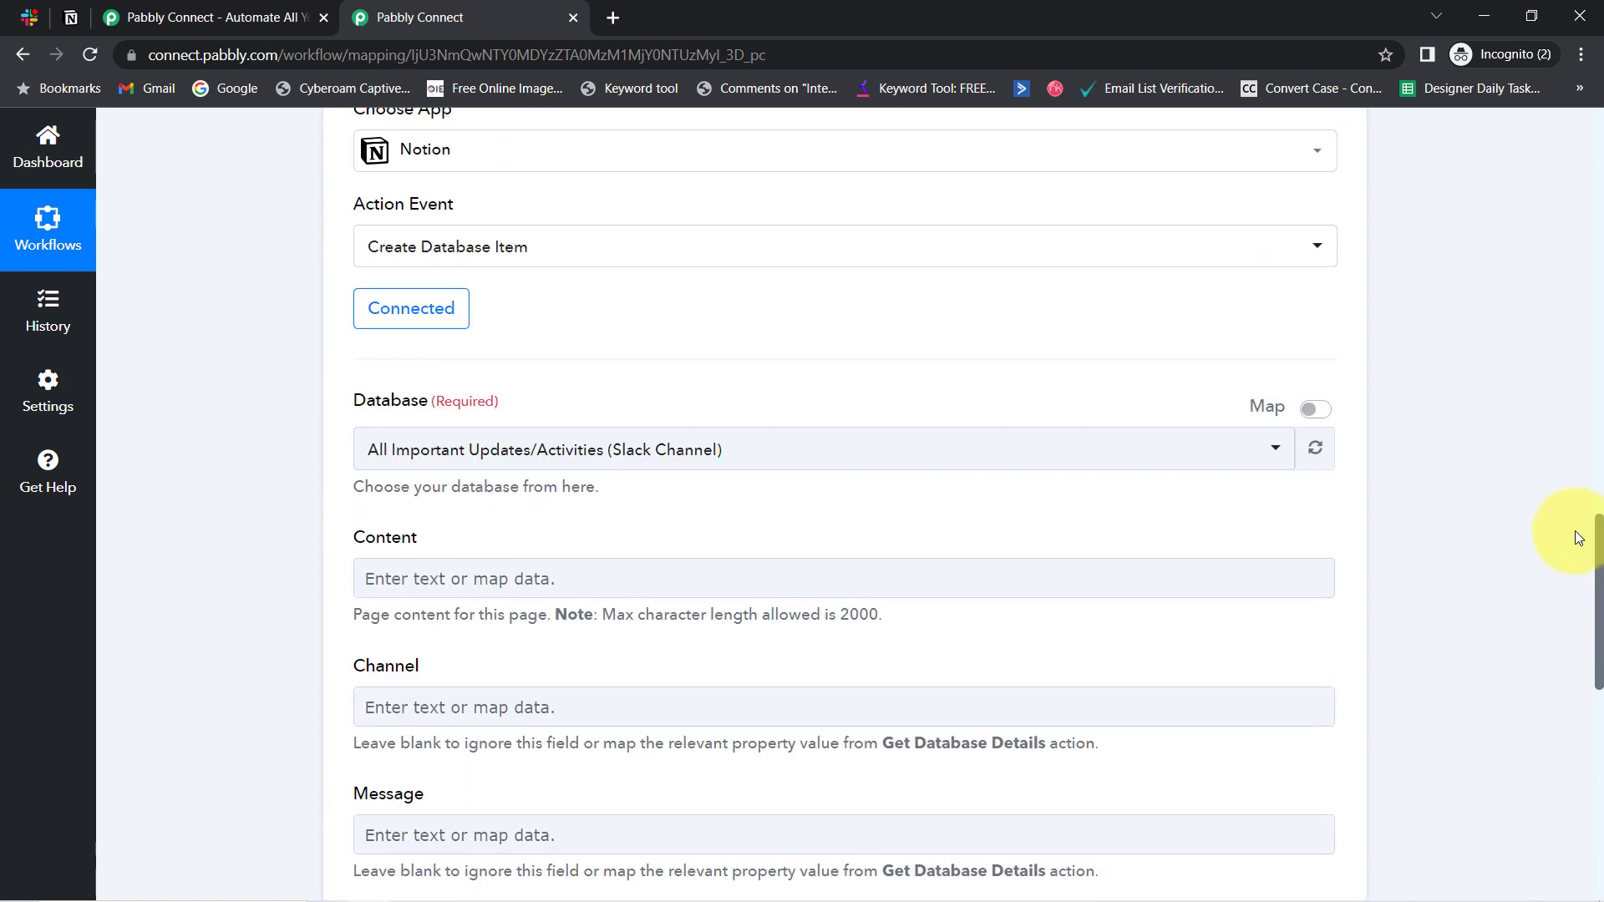
{"action": "scroll", "coordinate": [1554, 392], "scroll_direction": "up", "scroll_amount": 4}
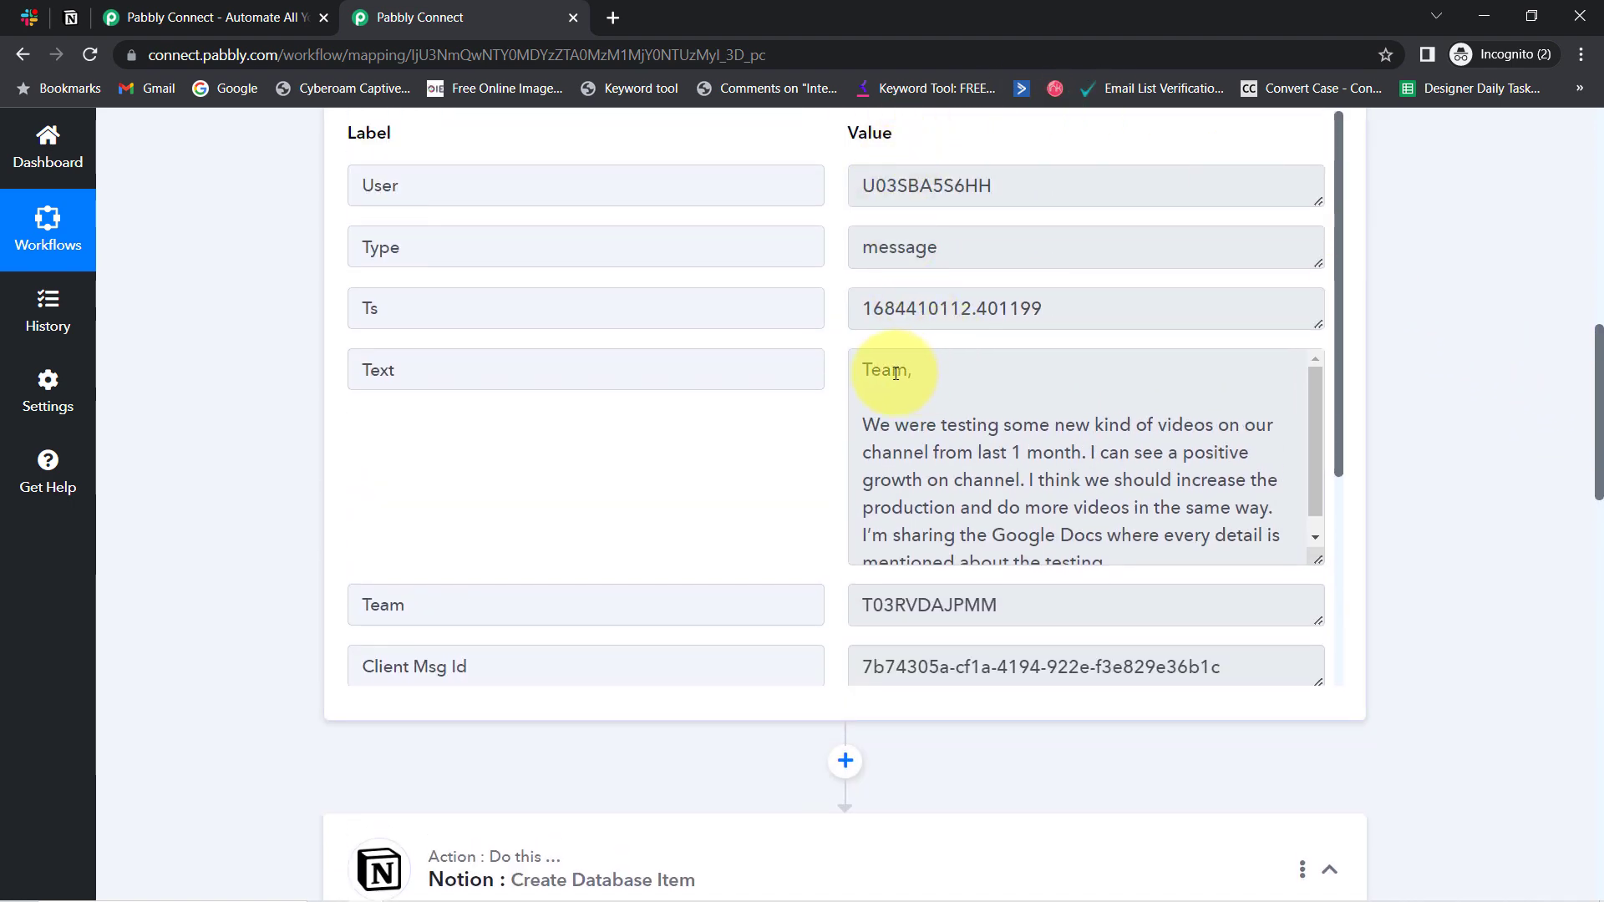
{"action": "left_click_drag", "start_coordinate": [891, 369], "coordinate": [978, 546]}
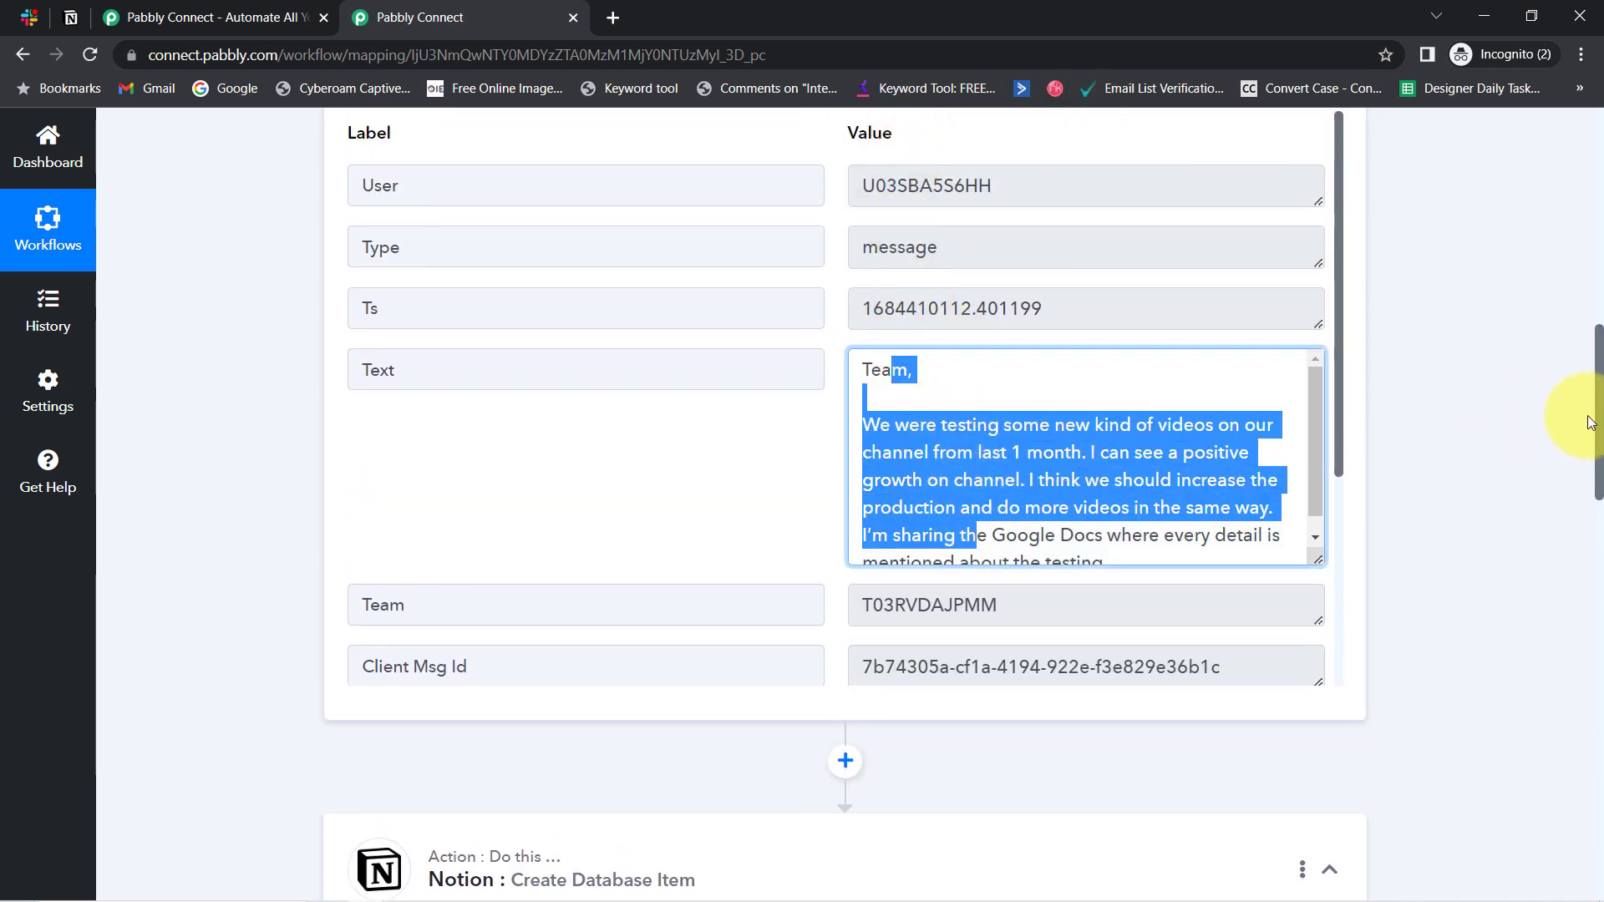
{"action": "left_click_drag", "start_coordinate": [1598, 390], "coordinate": [1545, 681]}
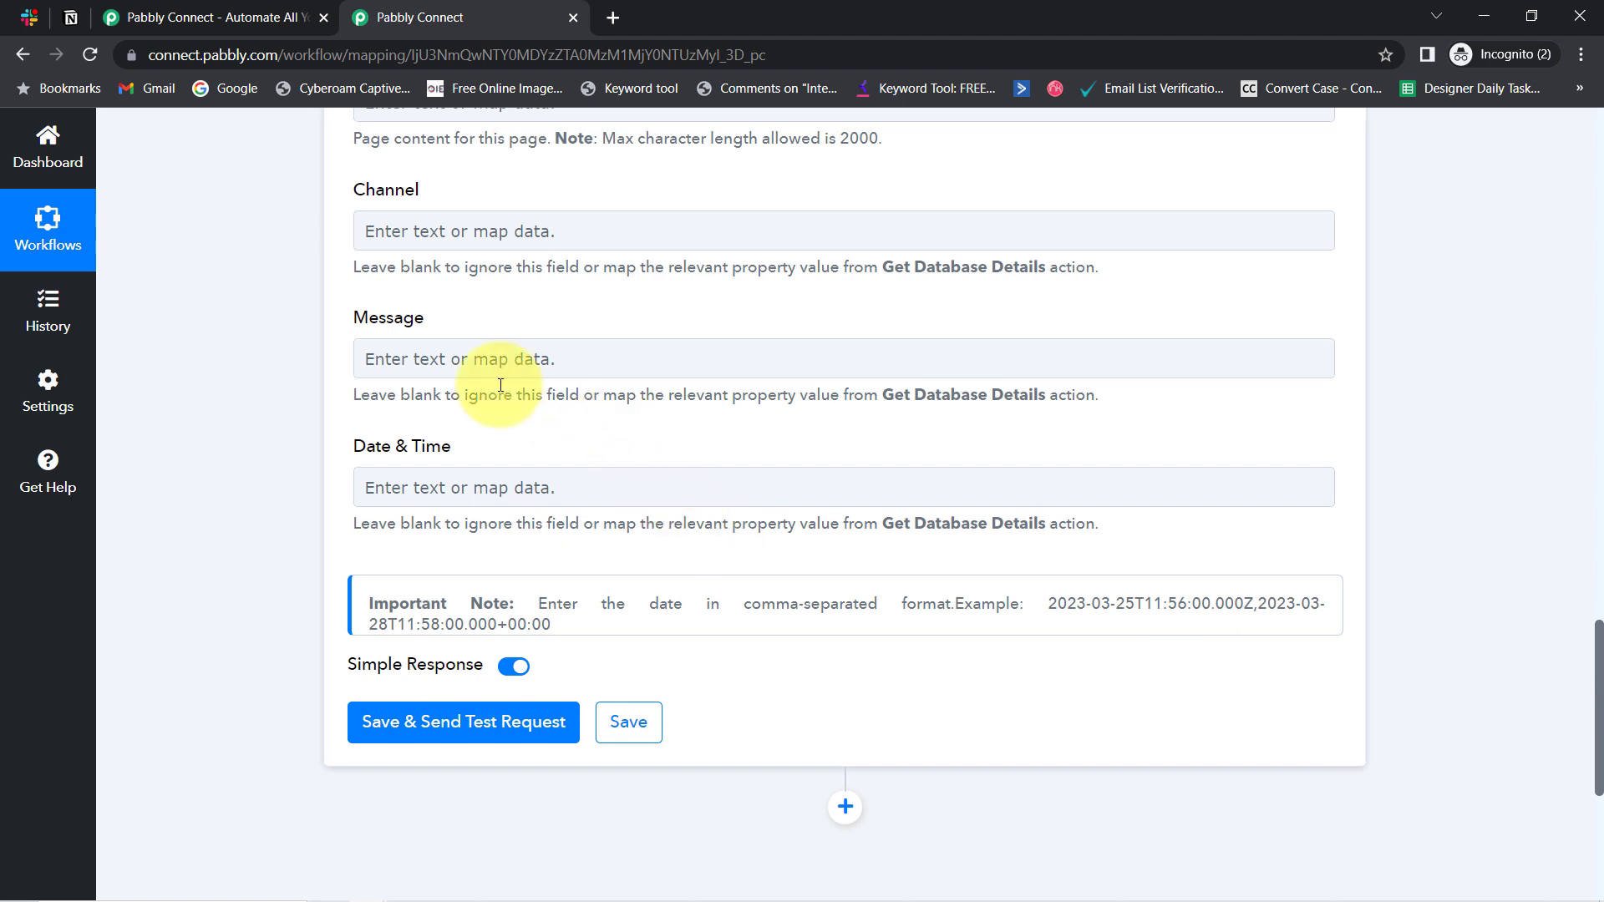
{"action": "left_click", "coordinate": [433, 350]}
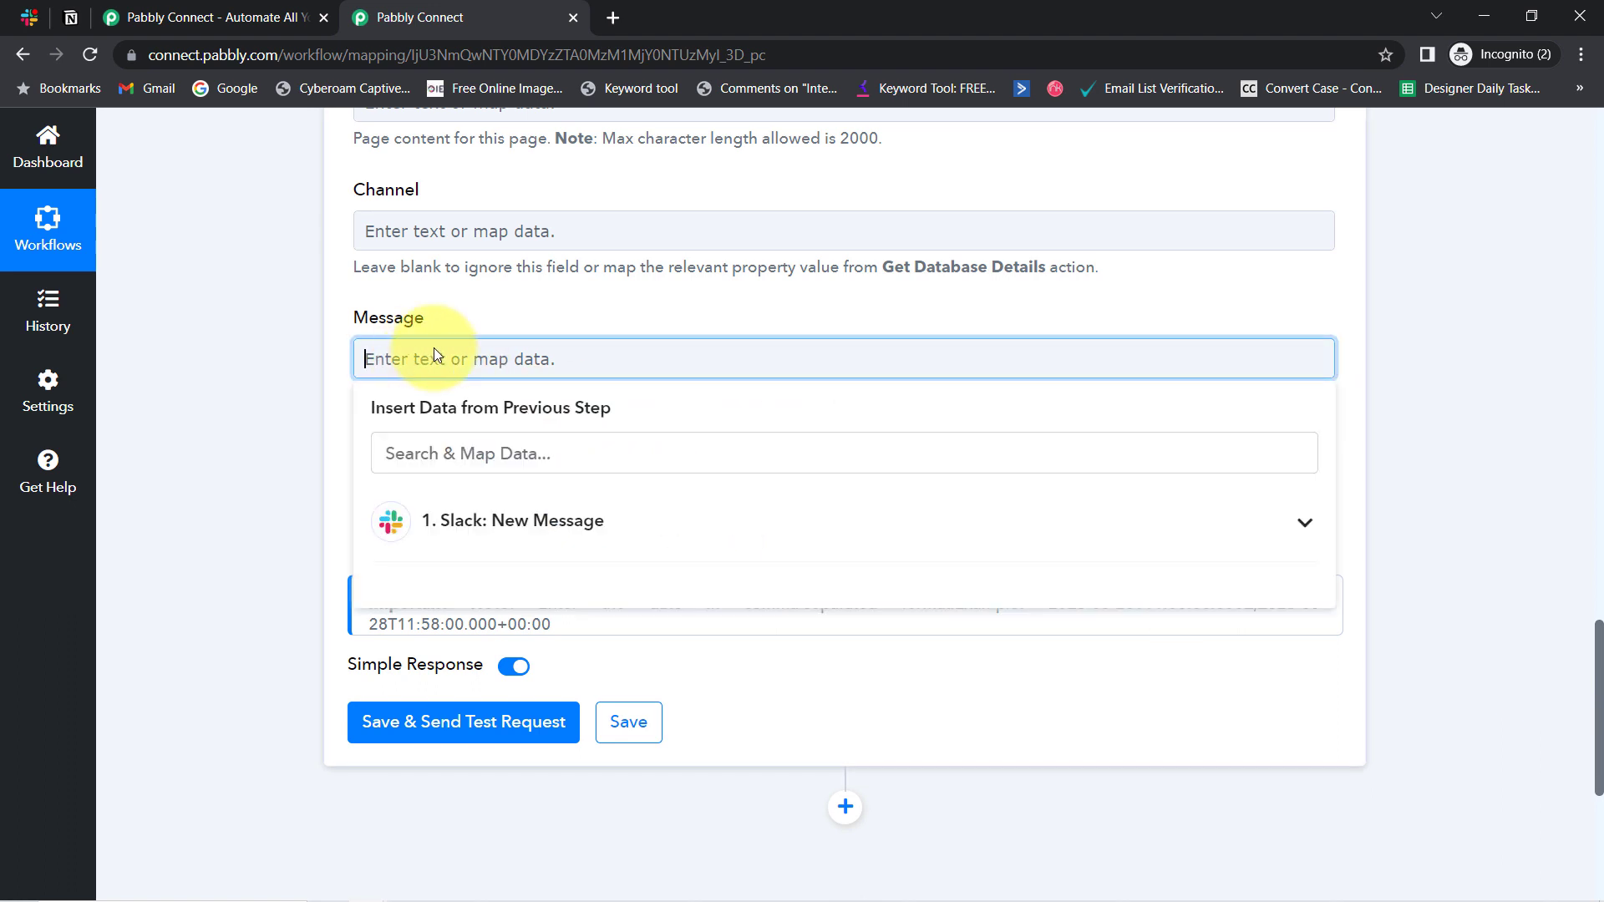
{"action": "left_click", "coordinate": [582, 544]}
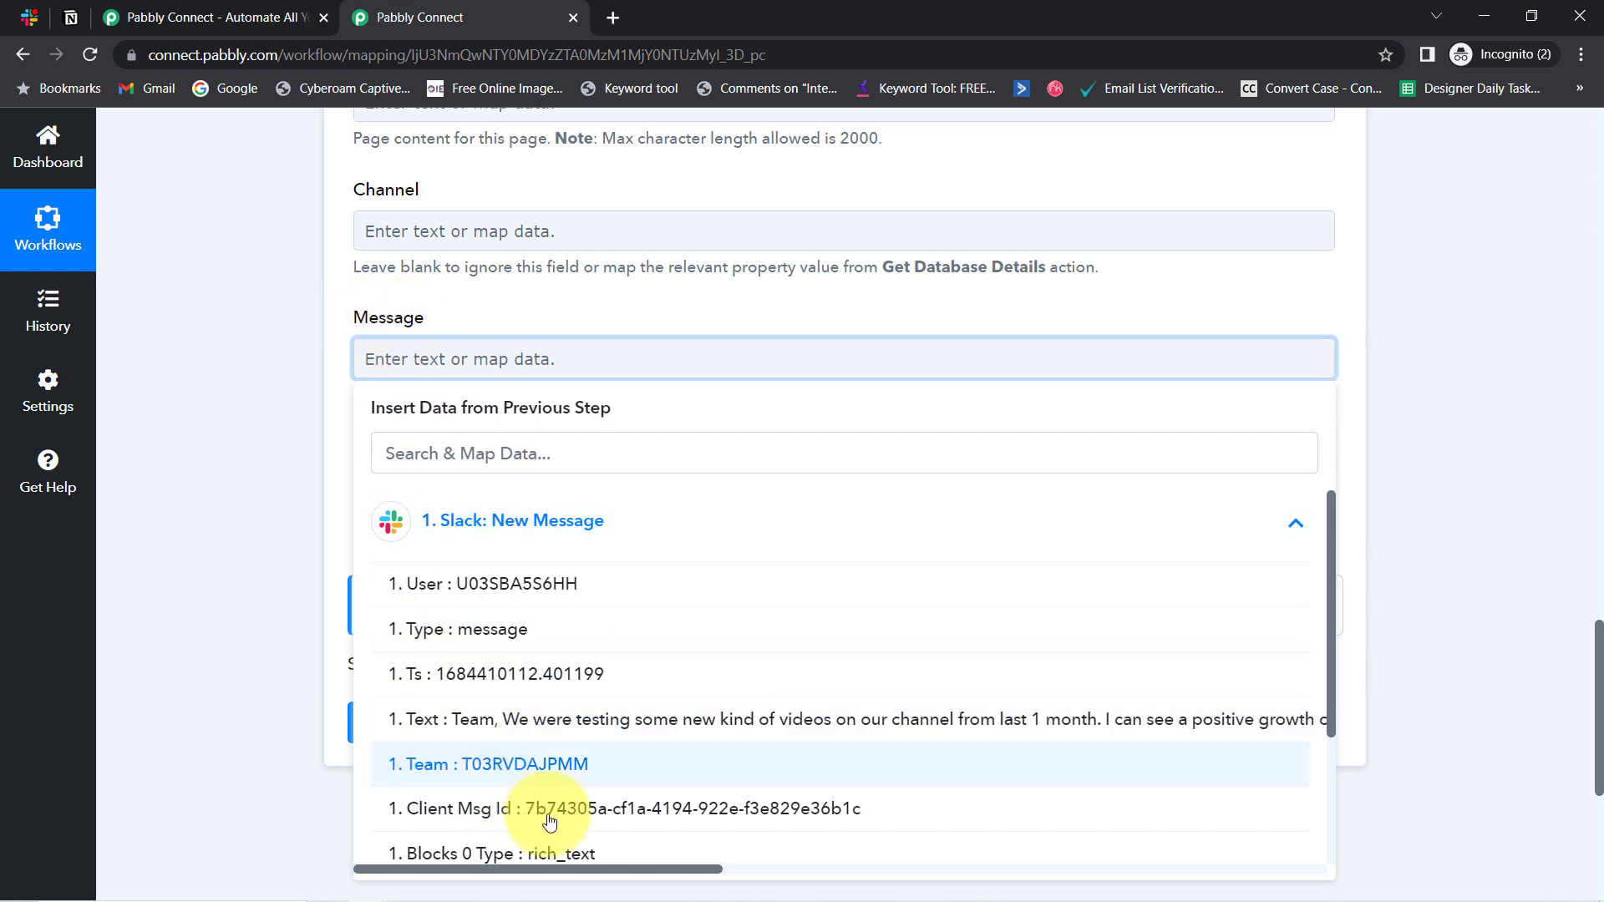
{"action": "left_click", "coordinate": [600, 720]}
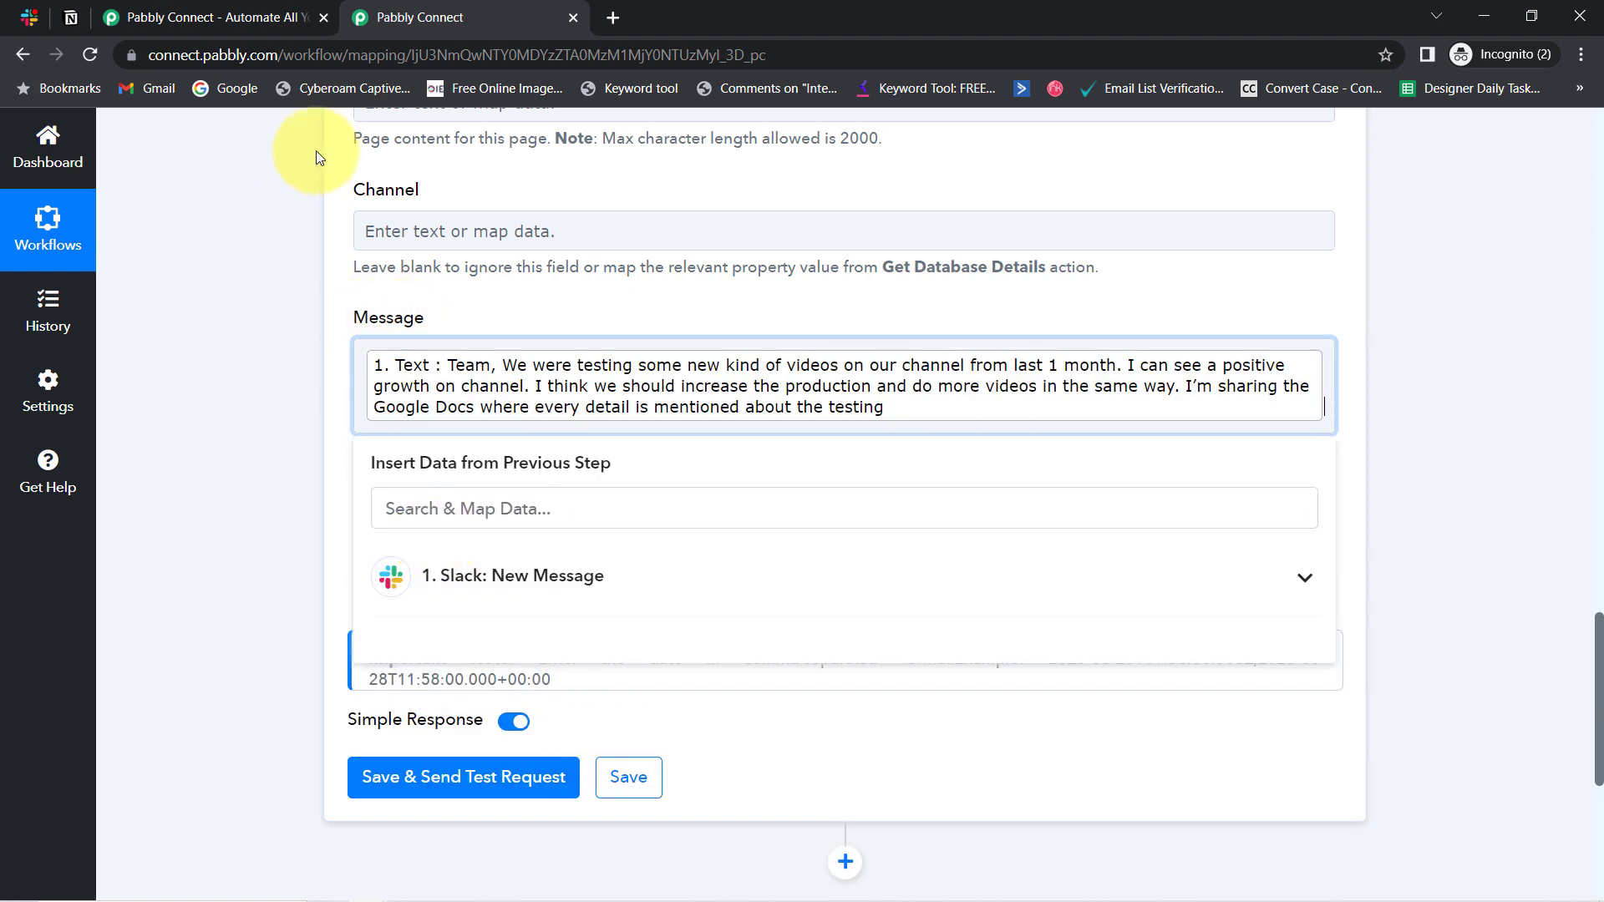
{"action": "left_click", "coordinate": [188, 386]}
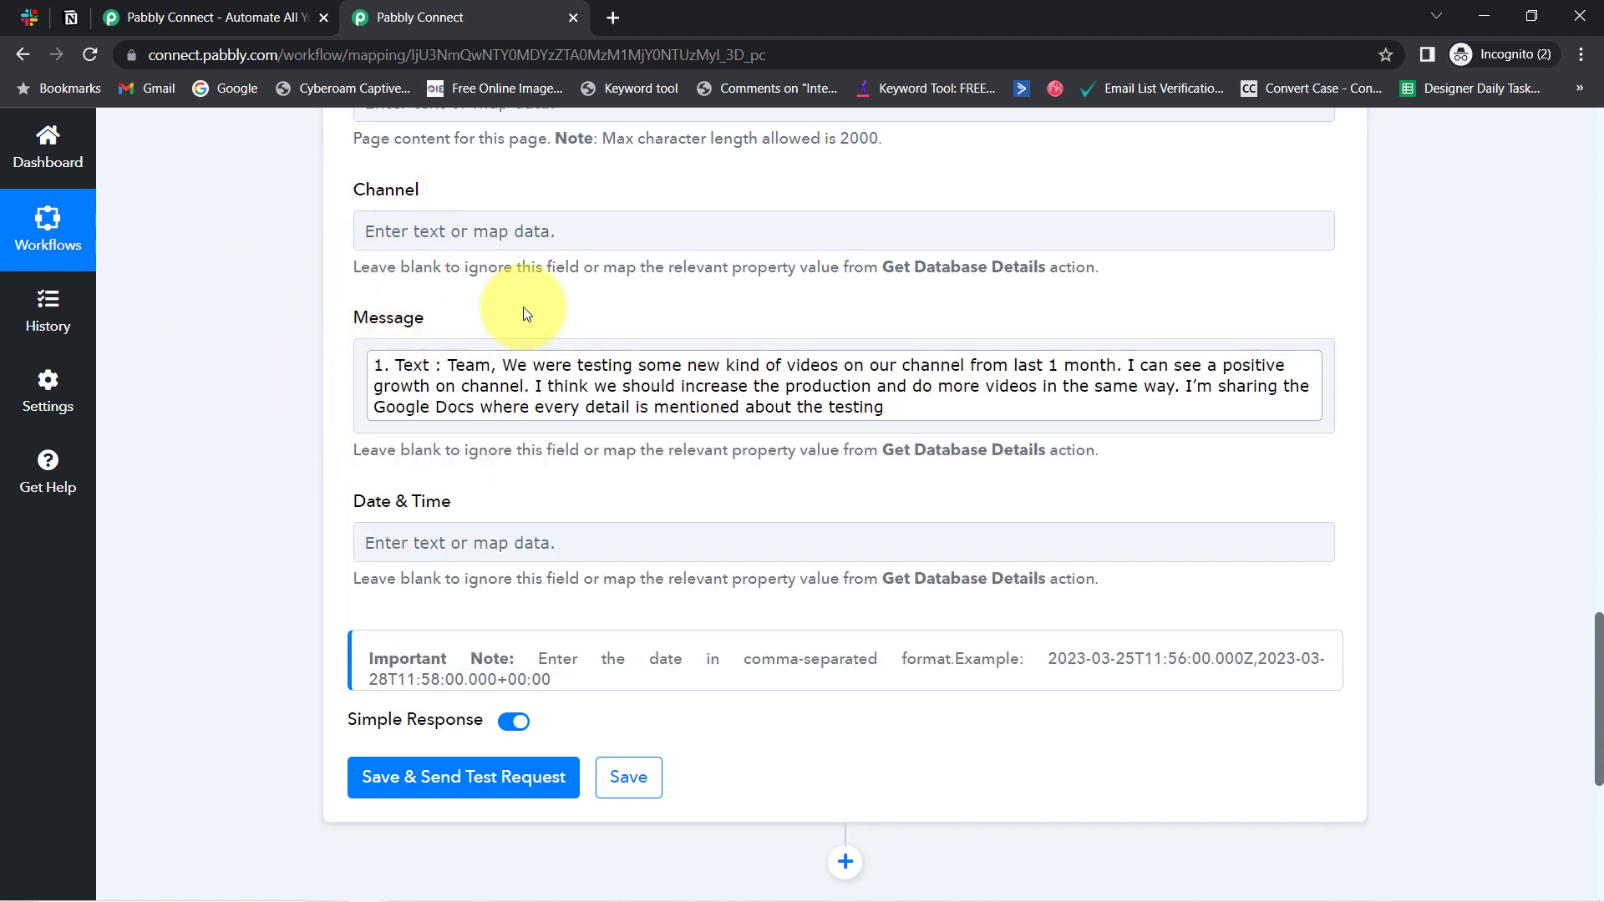
{"action": "left_click", "coordinate": [472, 396]}
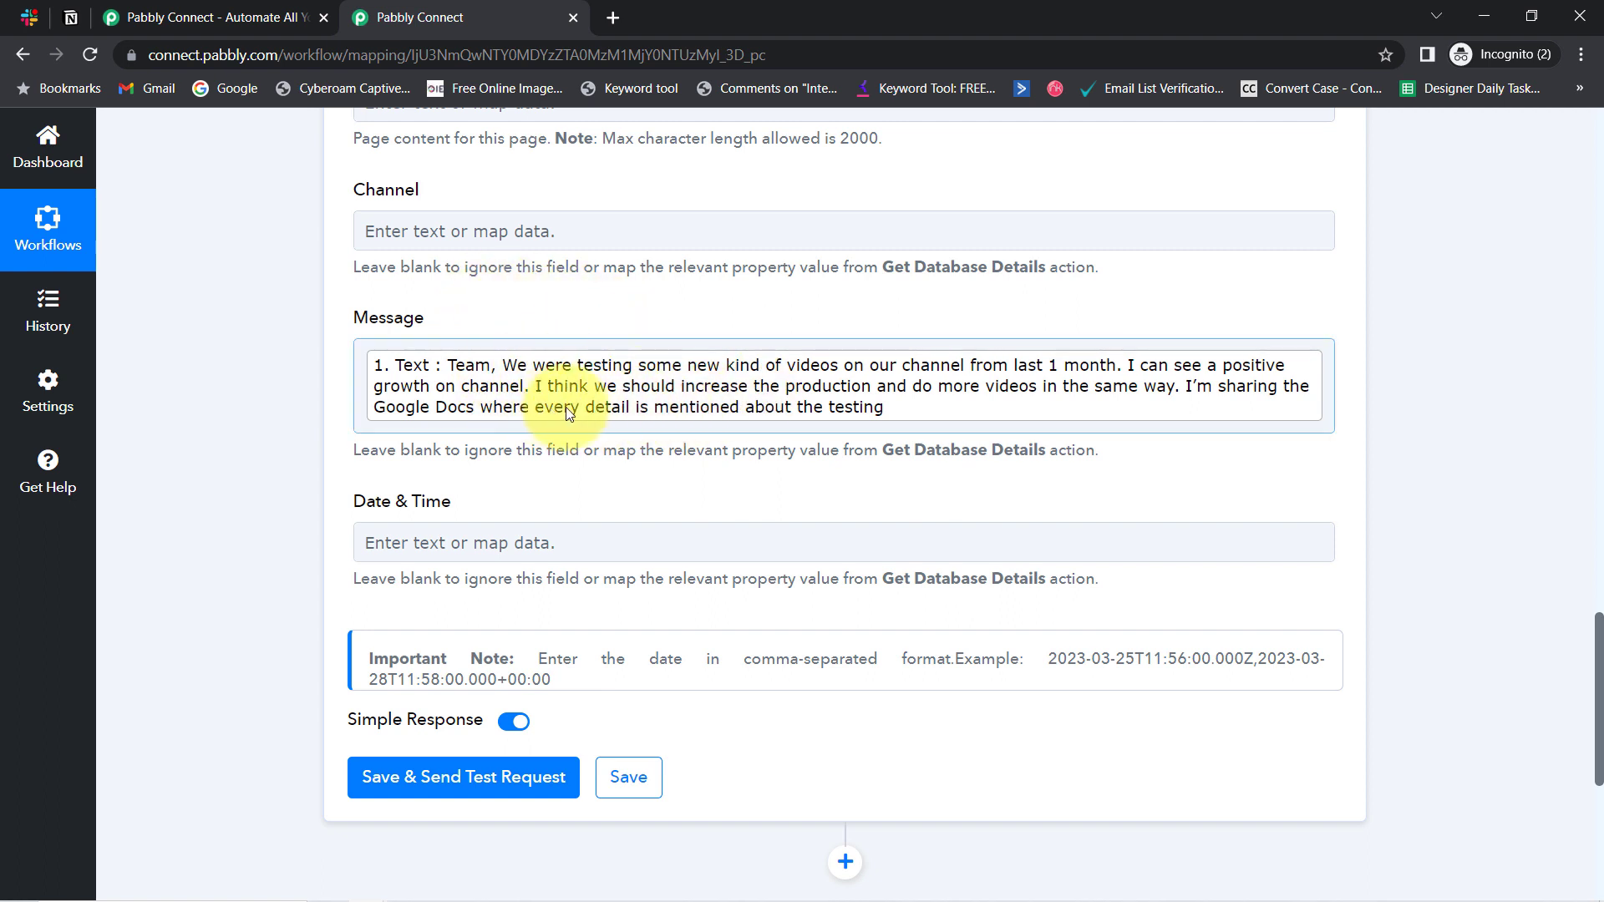
Check the channel selected in the Slack trigger and enter Pabbly Team in the Notion action's Channel field
{"action": "left_click_drag", "start_coordinate": [354, 189], "coordinate": [430, 200]}
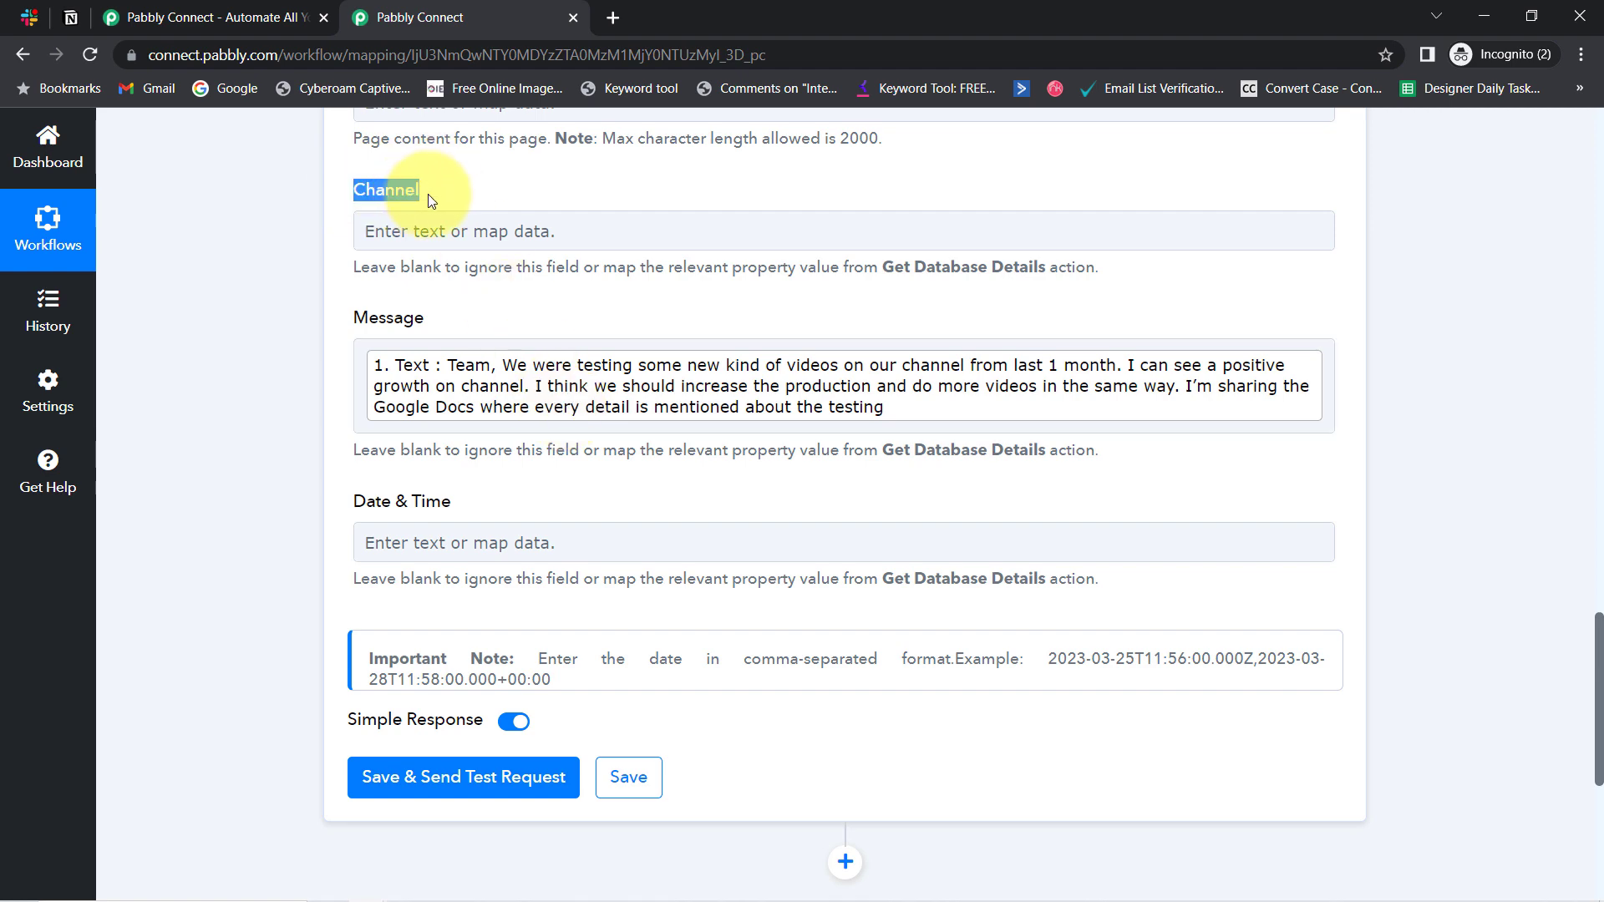
{"action": "left_click_drag", "start_coordinate": [1598, 687], "coordinate": [1532, 311]}
{"action": "scroll", "coordinate": [434, 339], "scroll_direction": "down", "scroll_amount": 1}
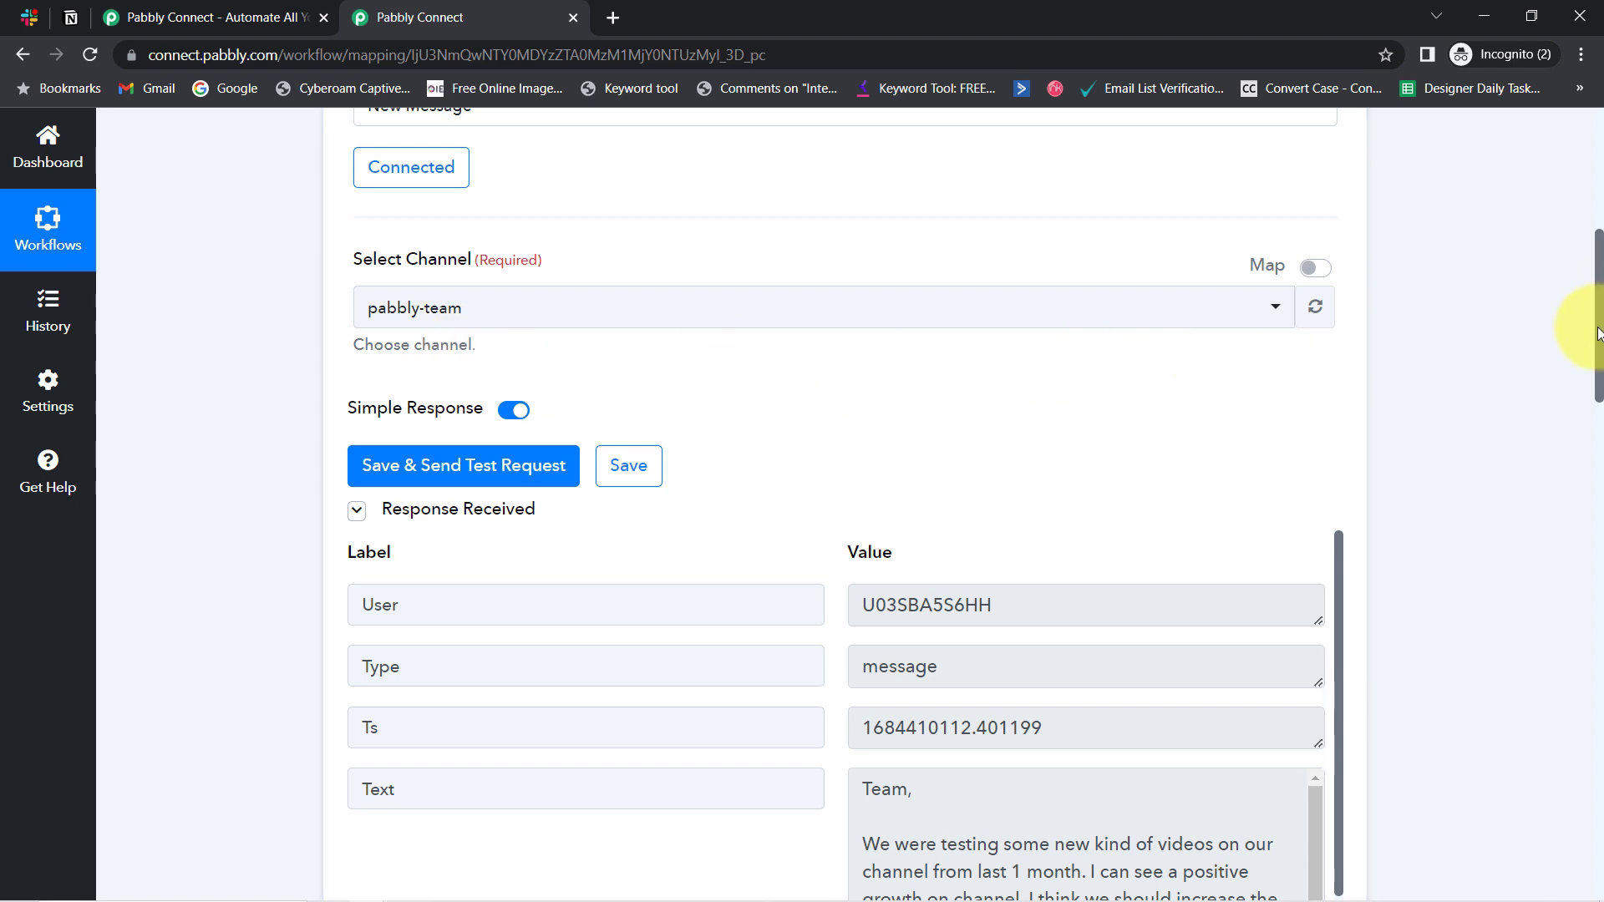
{"action": "left_click_drag", "start_coordinate": [1598, 333], "coordinate": [1577, 675]}
{"action": "left_click", "coordinate": [438, 294]}
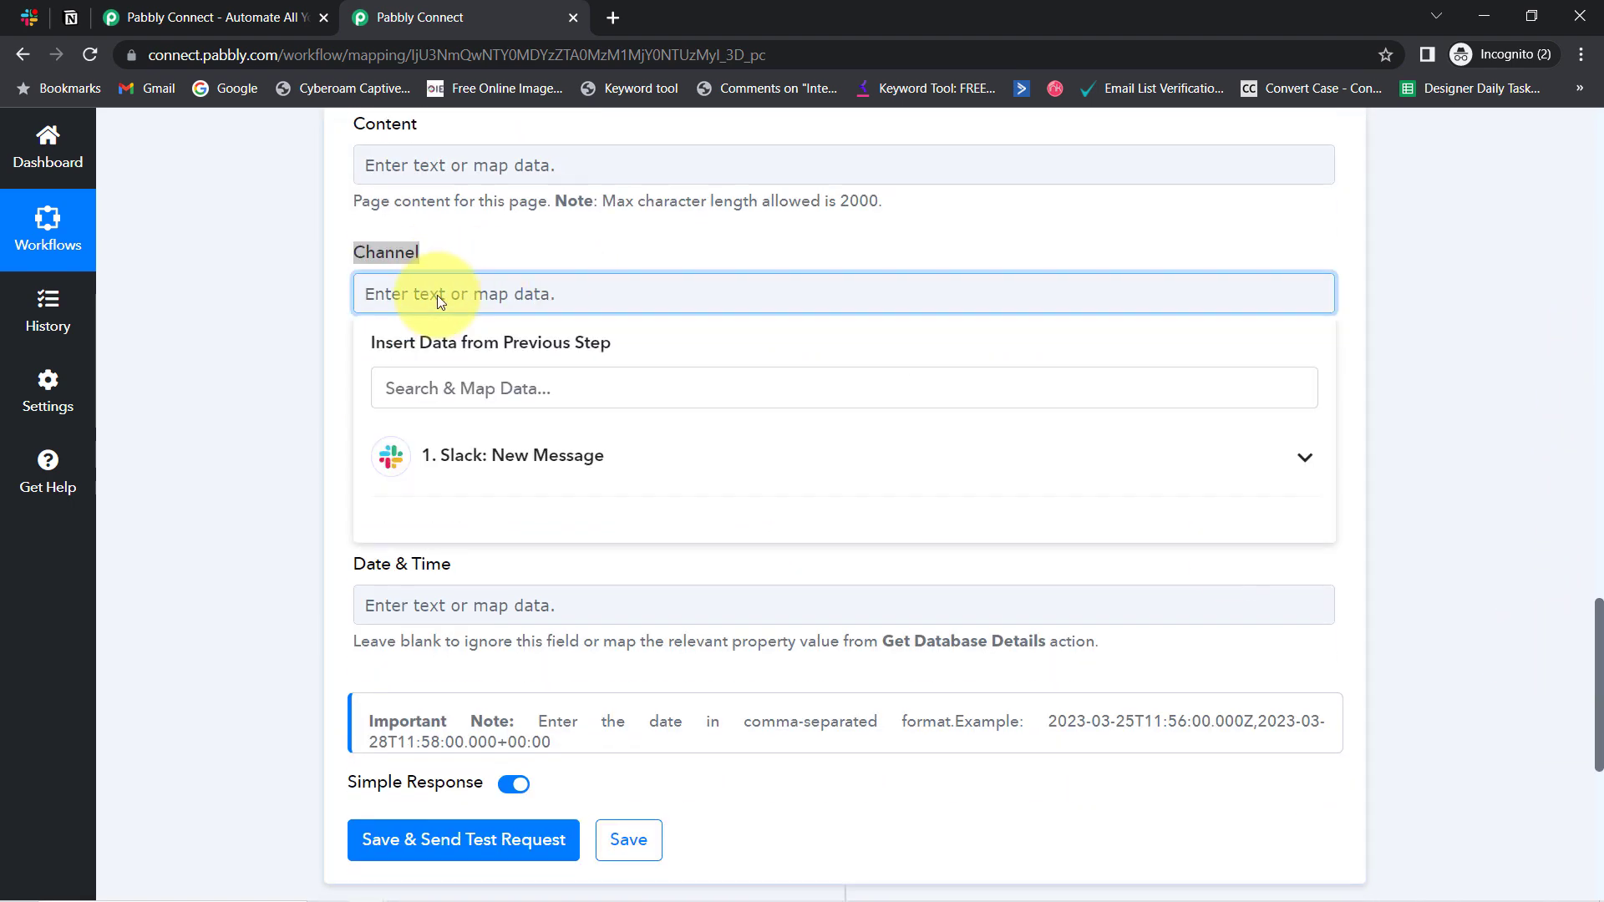
{"action": "type", "text": "Pabbly Team"}
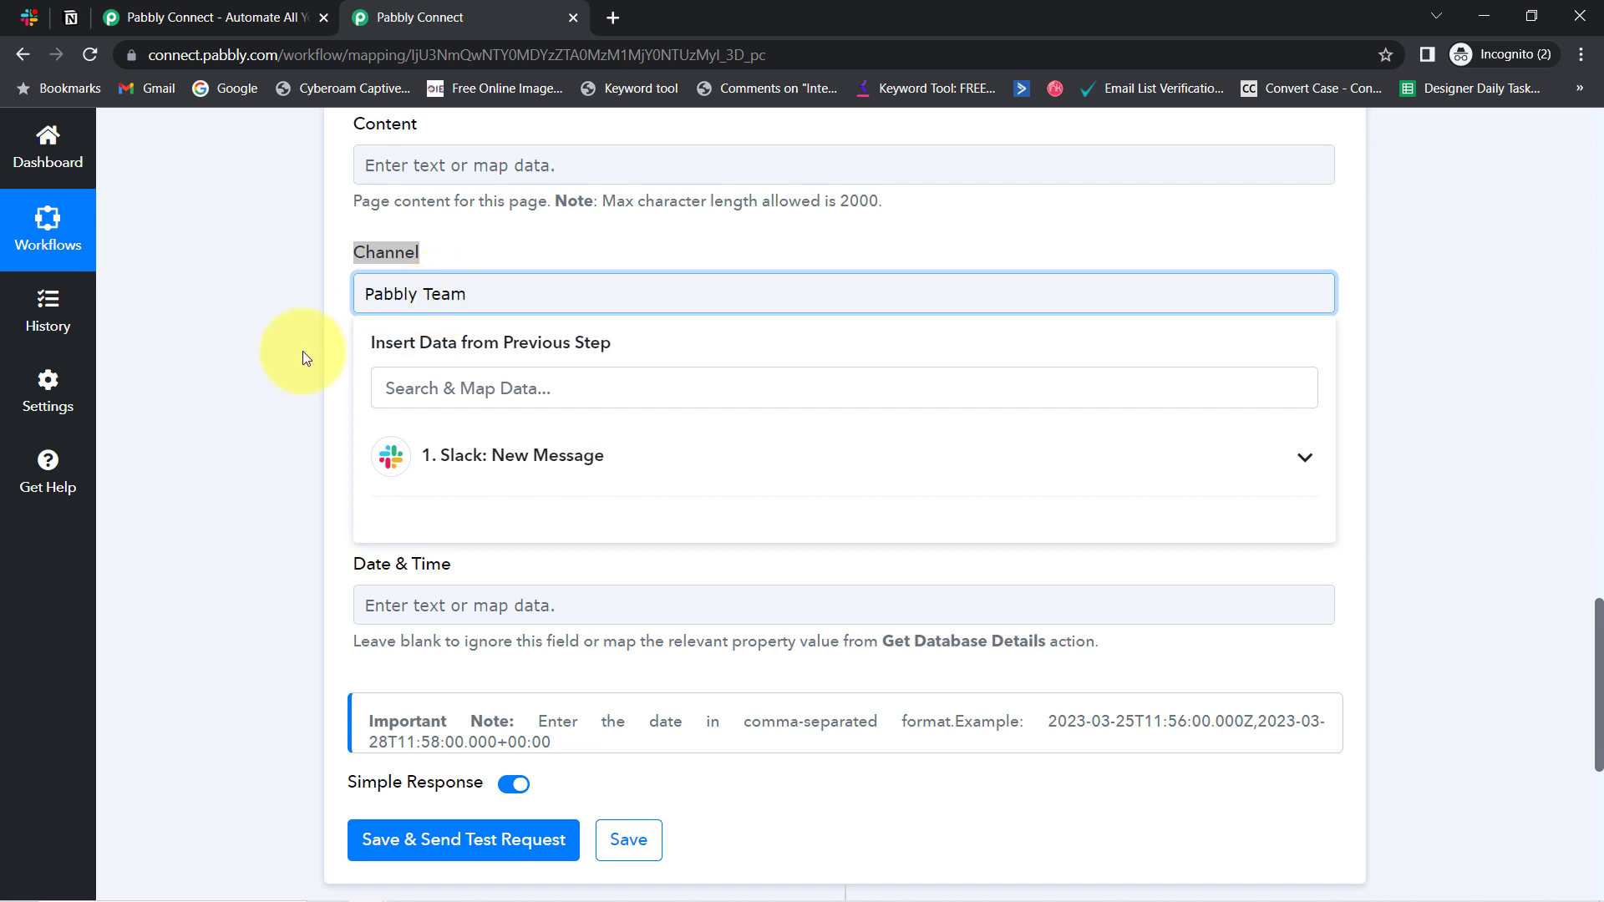
{"action": "left_click", "coordinate": [226, 397]}
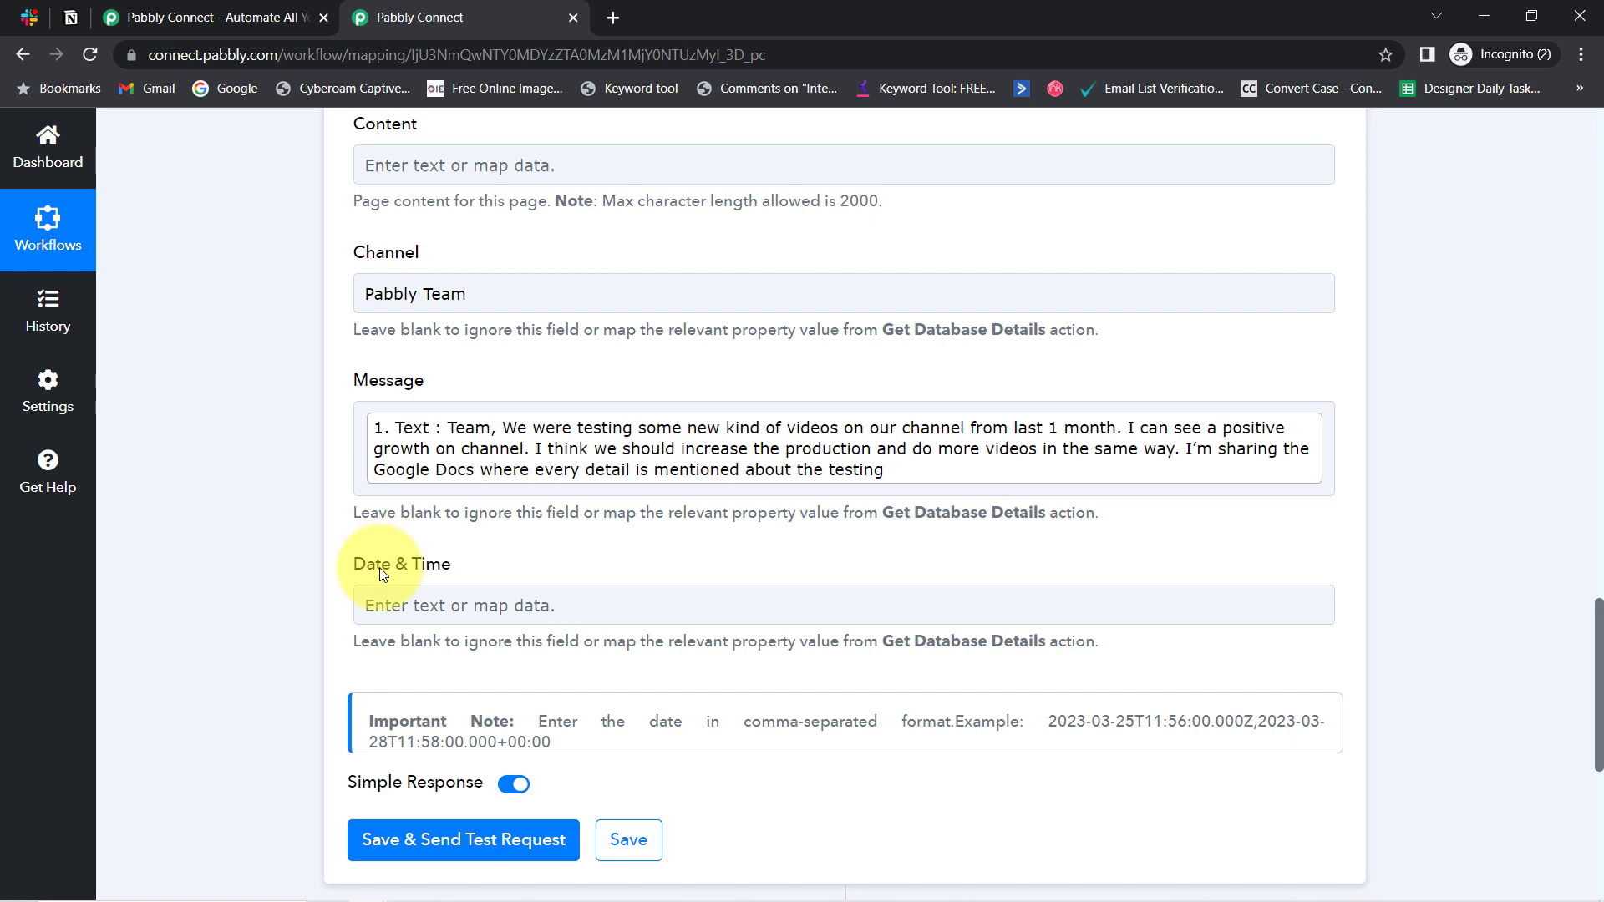
Examine the Ts timestamp in the Slack trigger's response as the source for the Notion action's Date & Time field
{"action": "left_click_drag", "start_coordinate": [381, 569], "coordinate": [444, 571]}
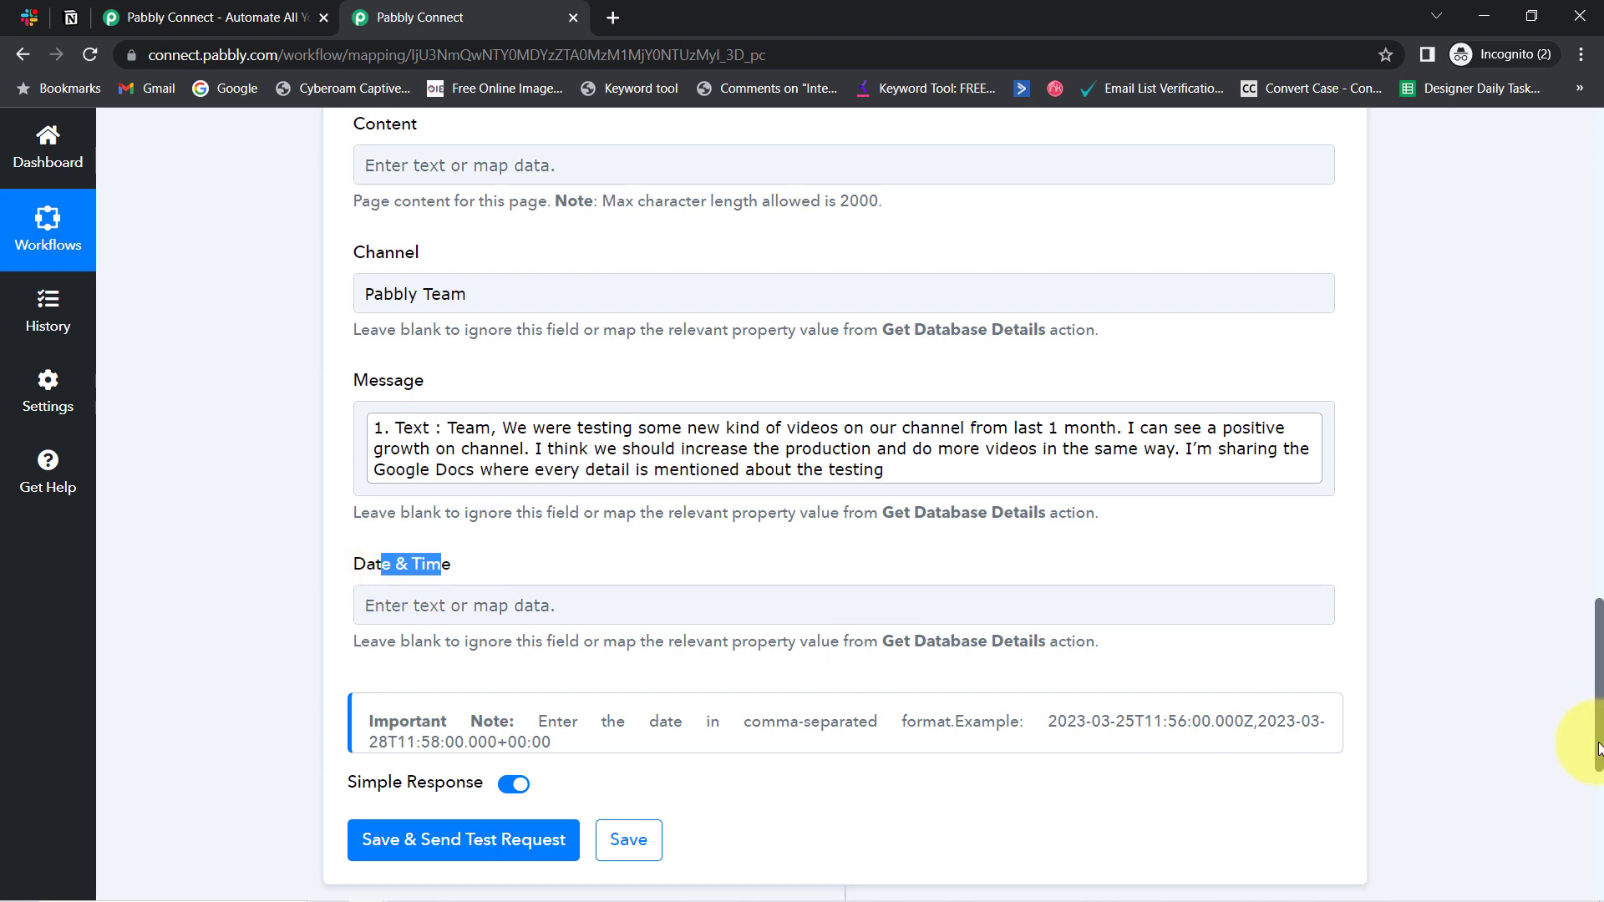
{"action": "left_click_drag", "start_coordinate": [1597, 746], "coordinate": [1575, 464]}
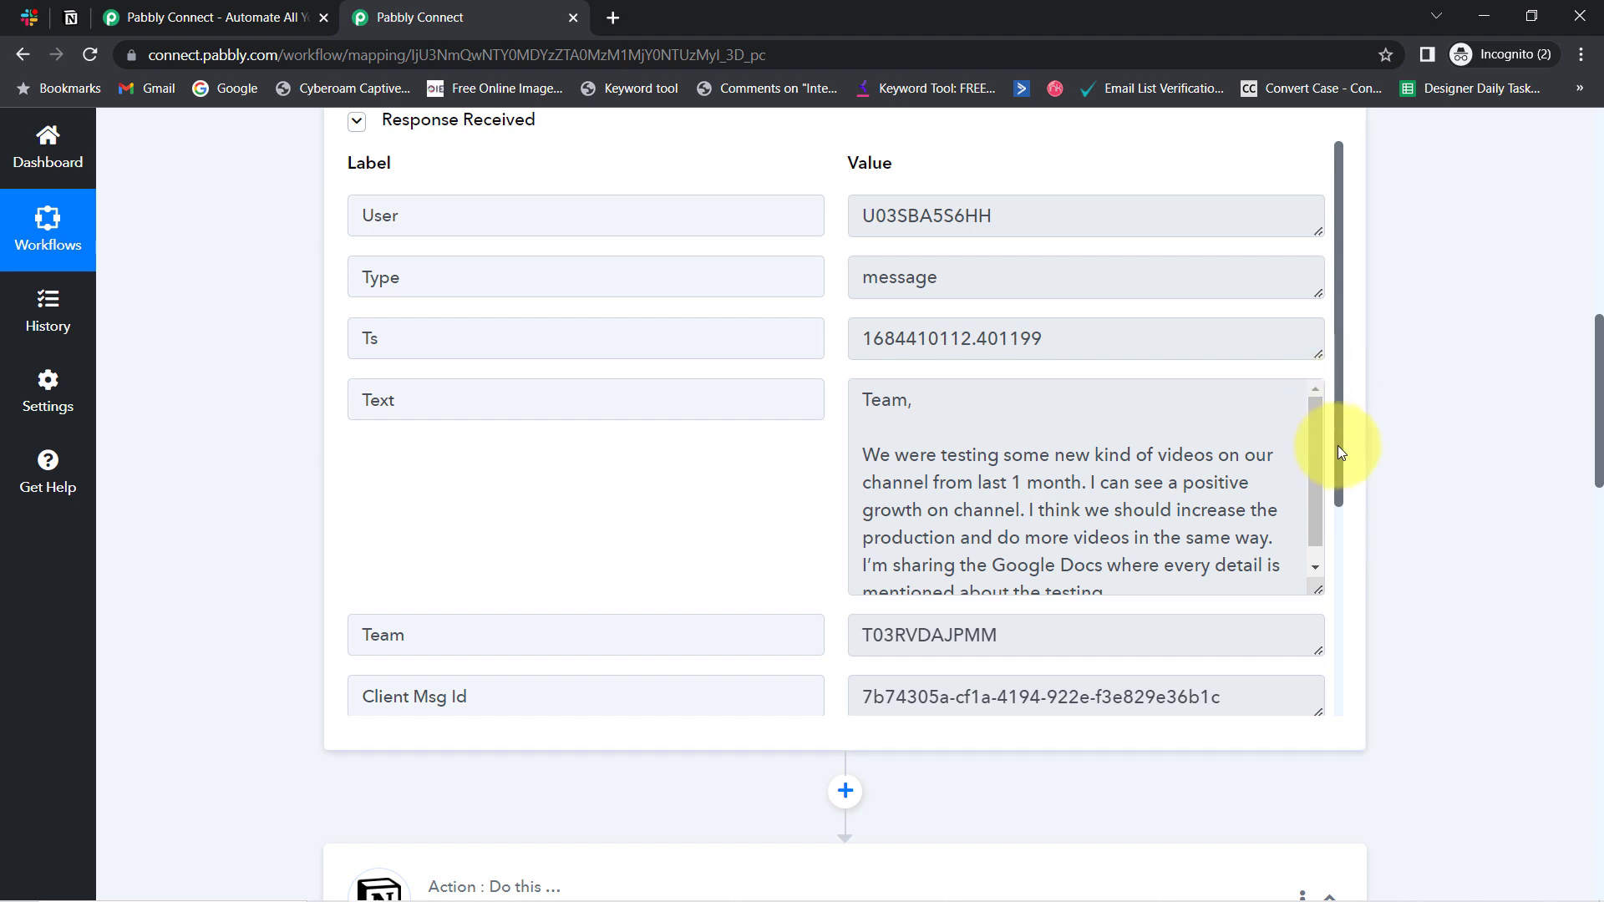
{"action": "left_click_drag", "start_coordinate": [1337, 444], "coordinate": [1296, 461]}
{"action": "scroll", "coordinate": [1296, 443], "scroll_direction": "up", "scroll_amount": 1}
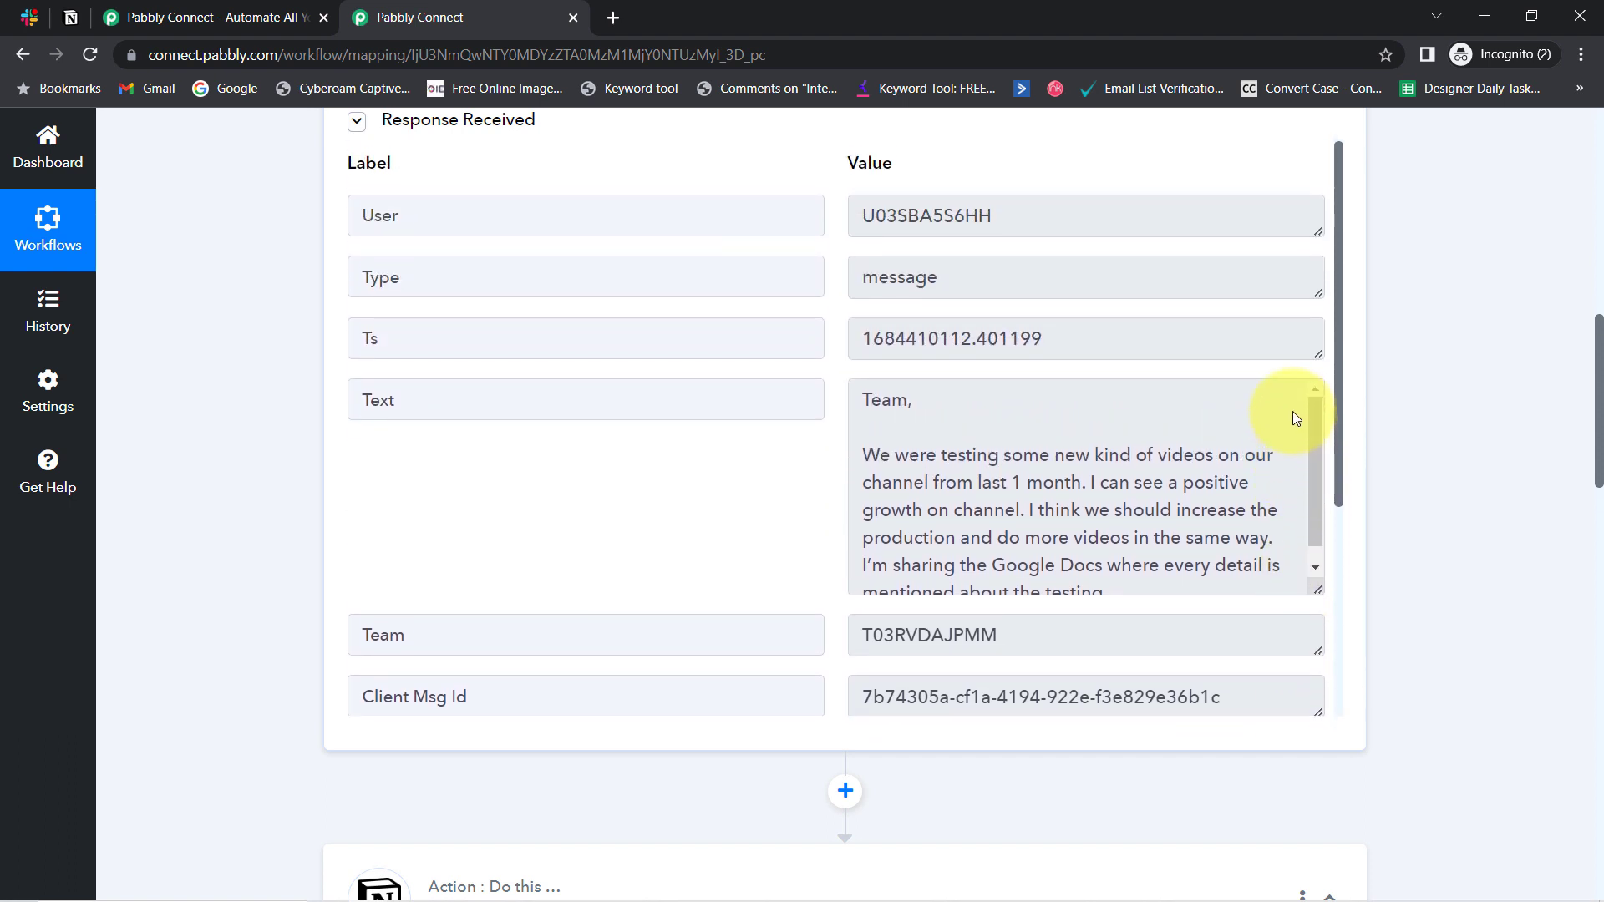
{"action": "left_click_drag", "start_coordinate": [405, 344], "coordinate": [370, 341]}
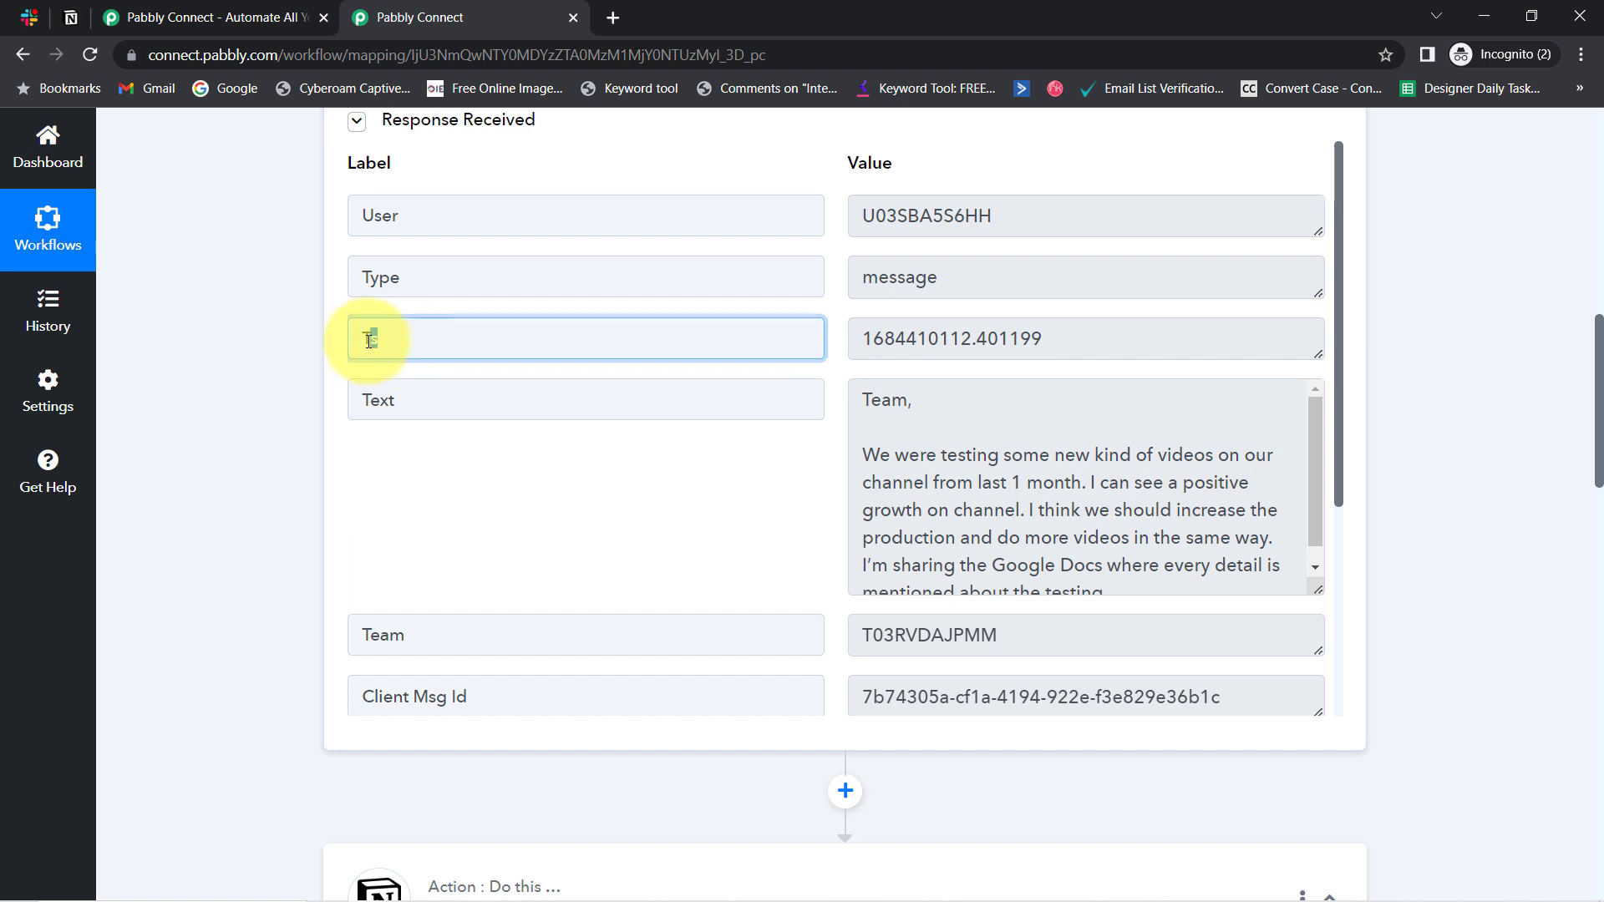
{"action": "left_click", "coordinate": [978, 346]}
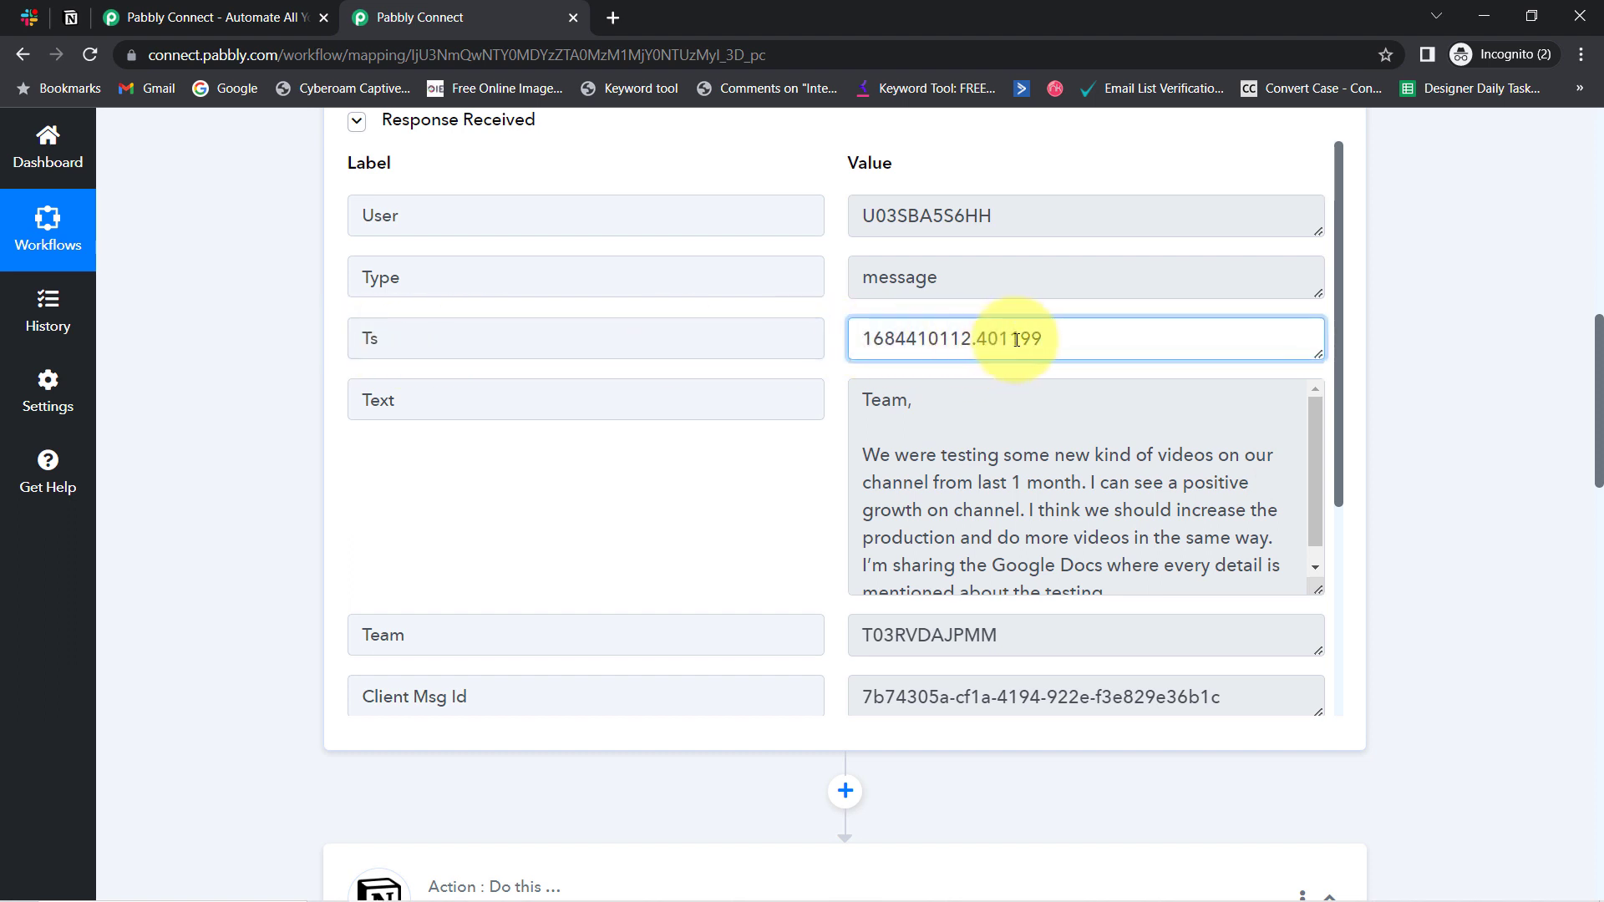
{"action": "left_click_drag", "start_coordinate": [1015, 340], "coordinate": [883, 340]}
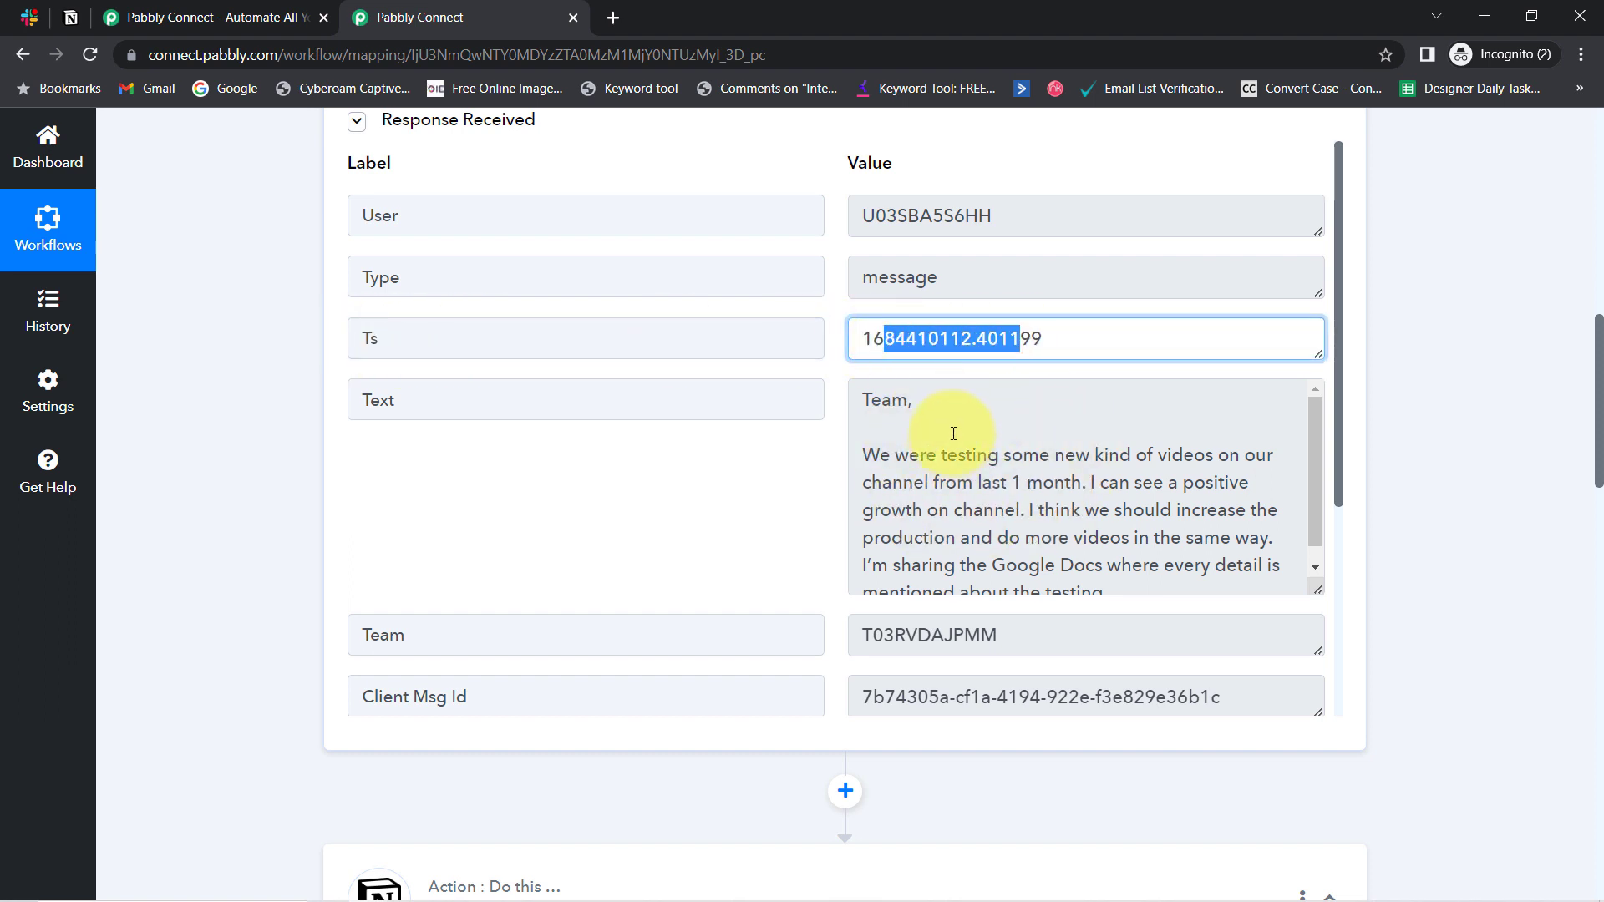
{"action": "left_click_drag", "start_coordinate": [895, 338], "coordinate": [1013, 343]}
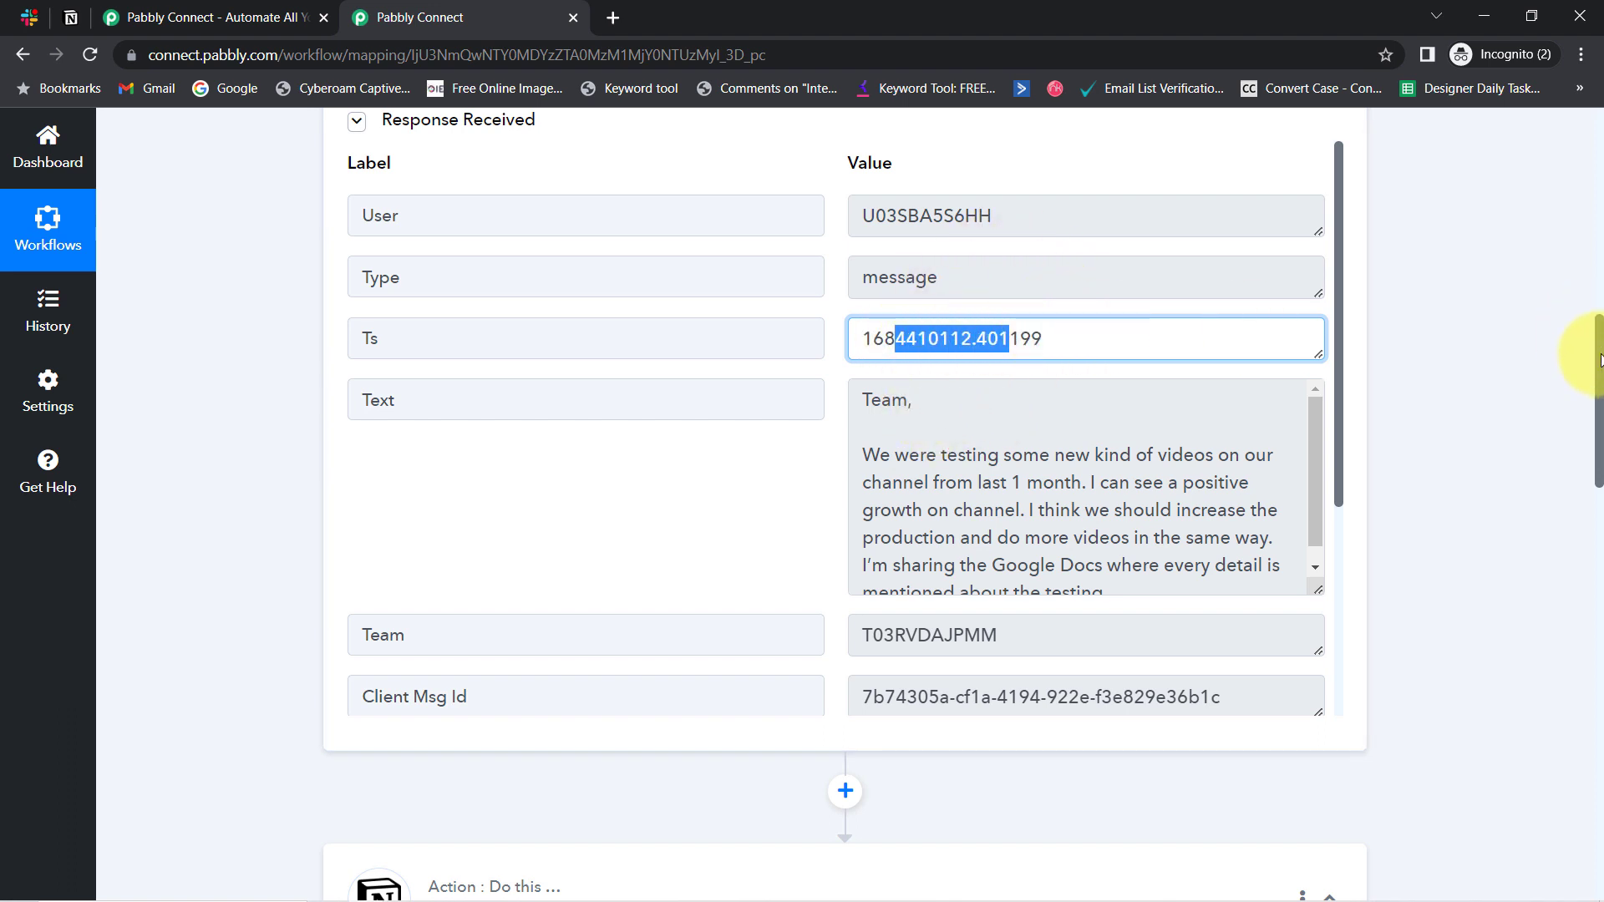
Insert a Date/Time Formatter by Pabbly action before the Notion action, set its event to Format Date with Time Zone, and connect it
{"action": "left_click_drag", "start_coordinate": [1599, 354], "coordinate": [1600, 410]}
{"action": "left_click", "coordinate": [849, 305]}
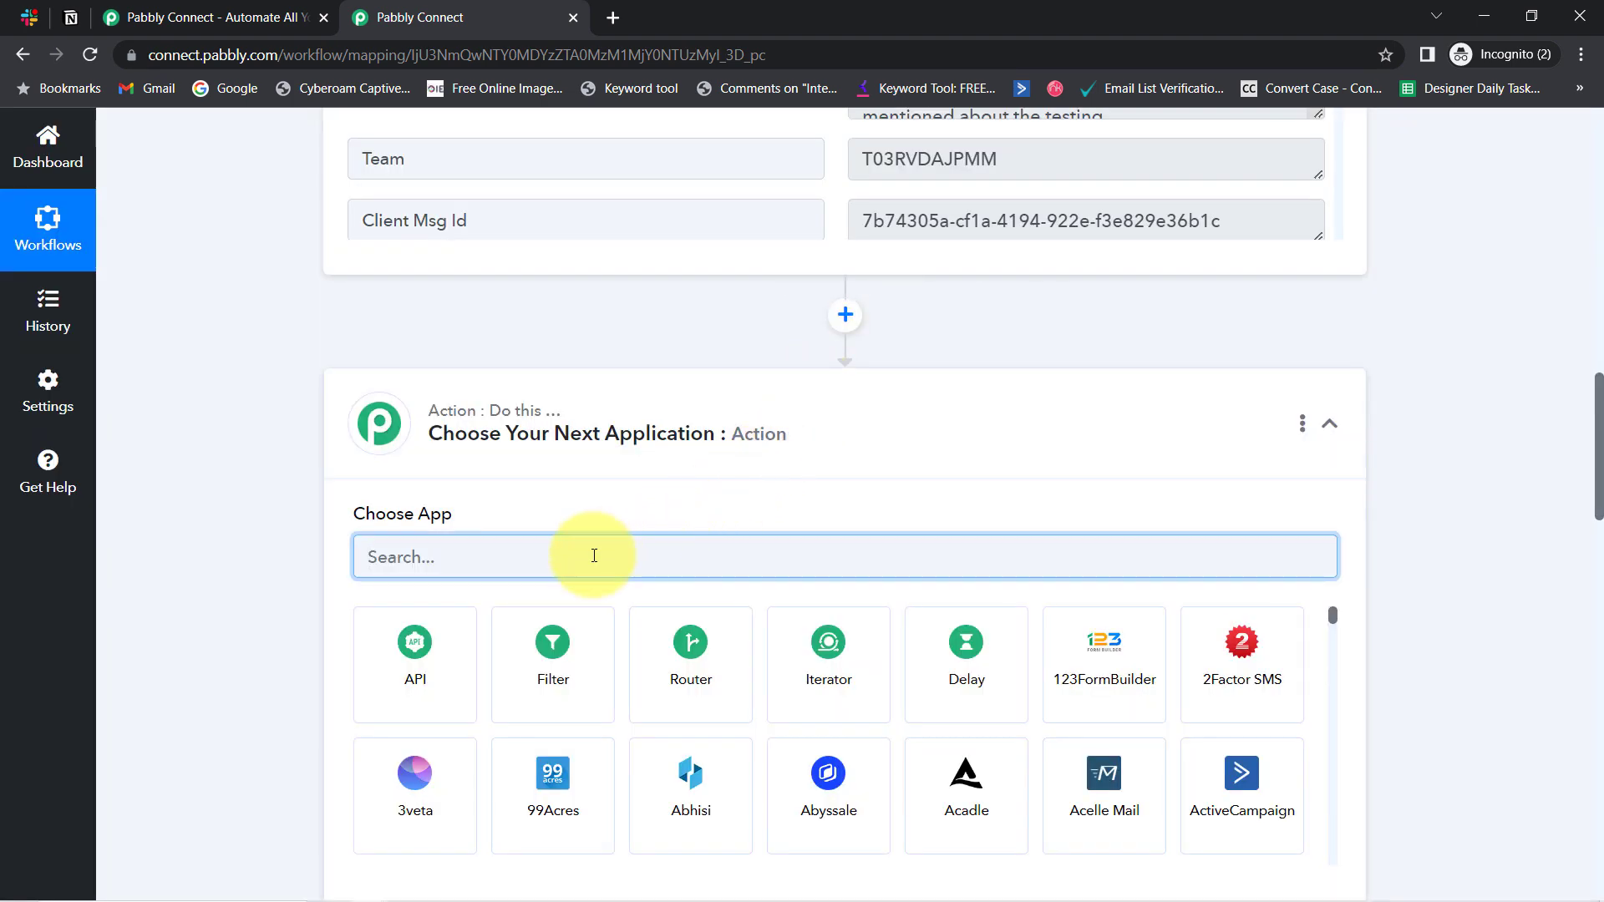
{"action": "type", "text": "date"}
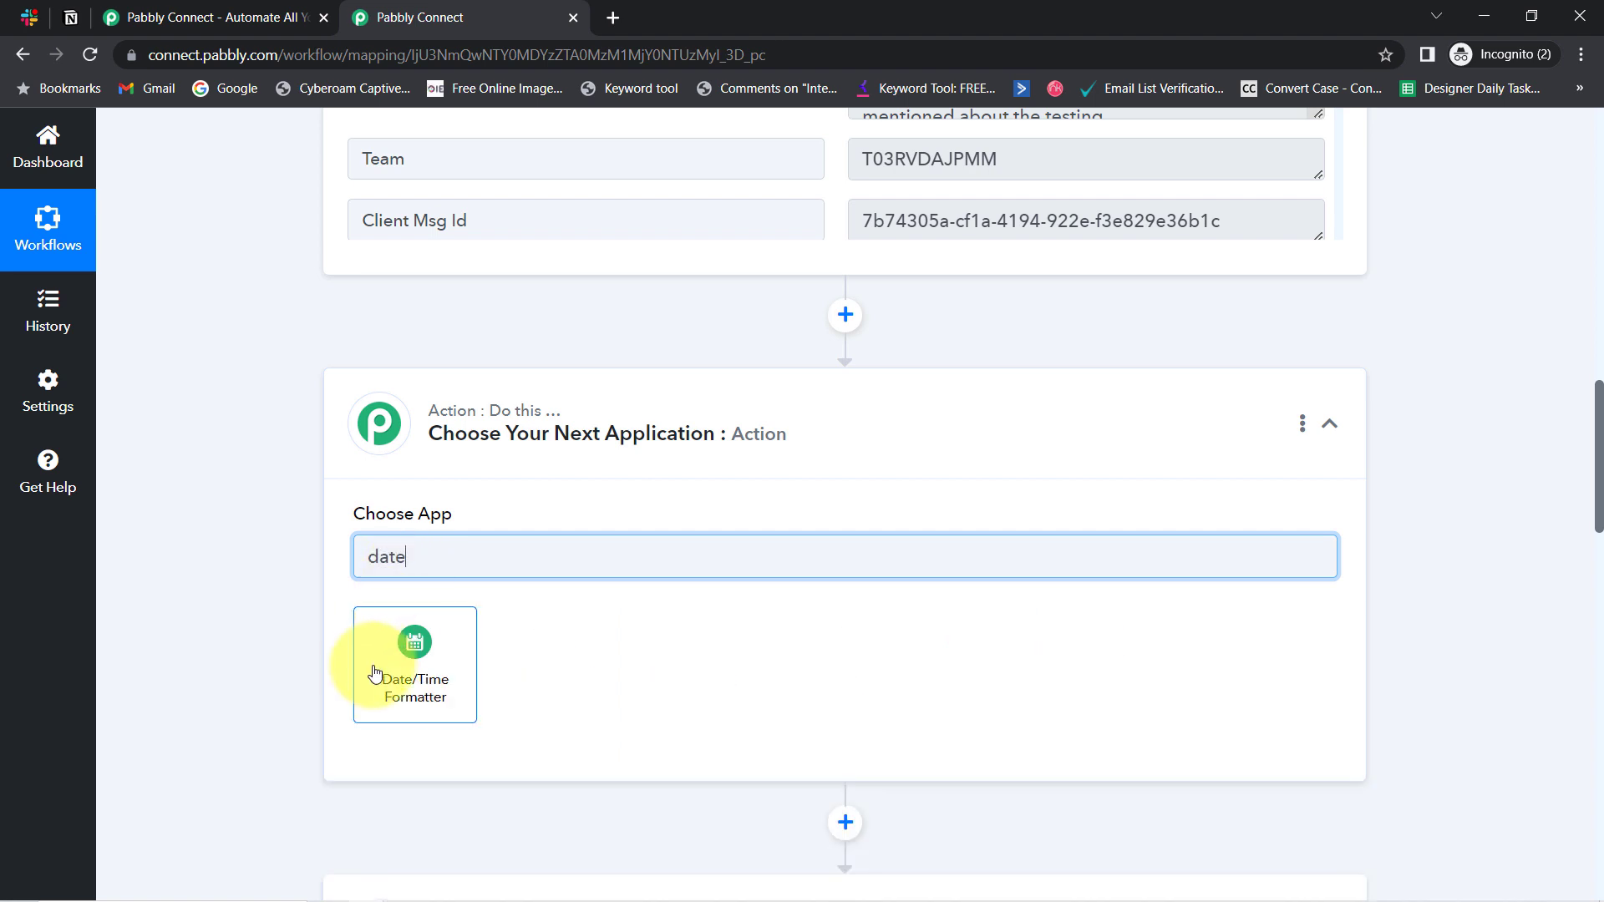
{"action": "left_click", "coordinate": [394, 649]}
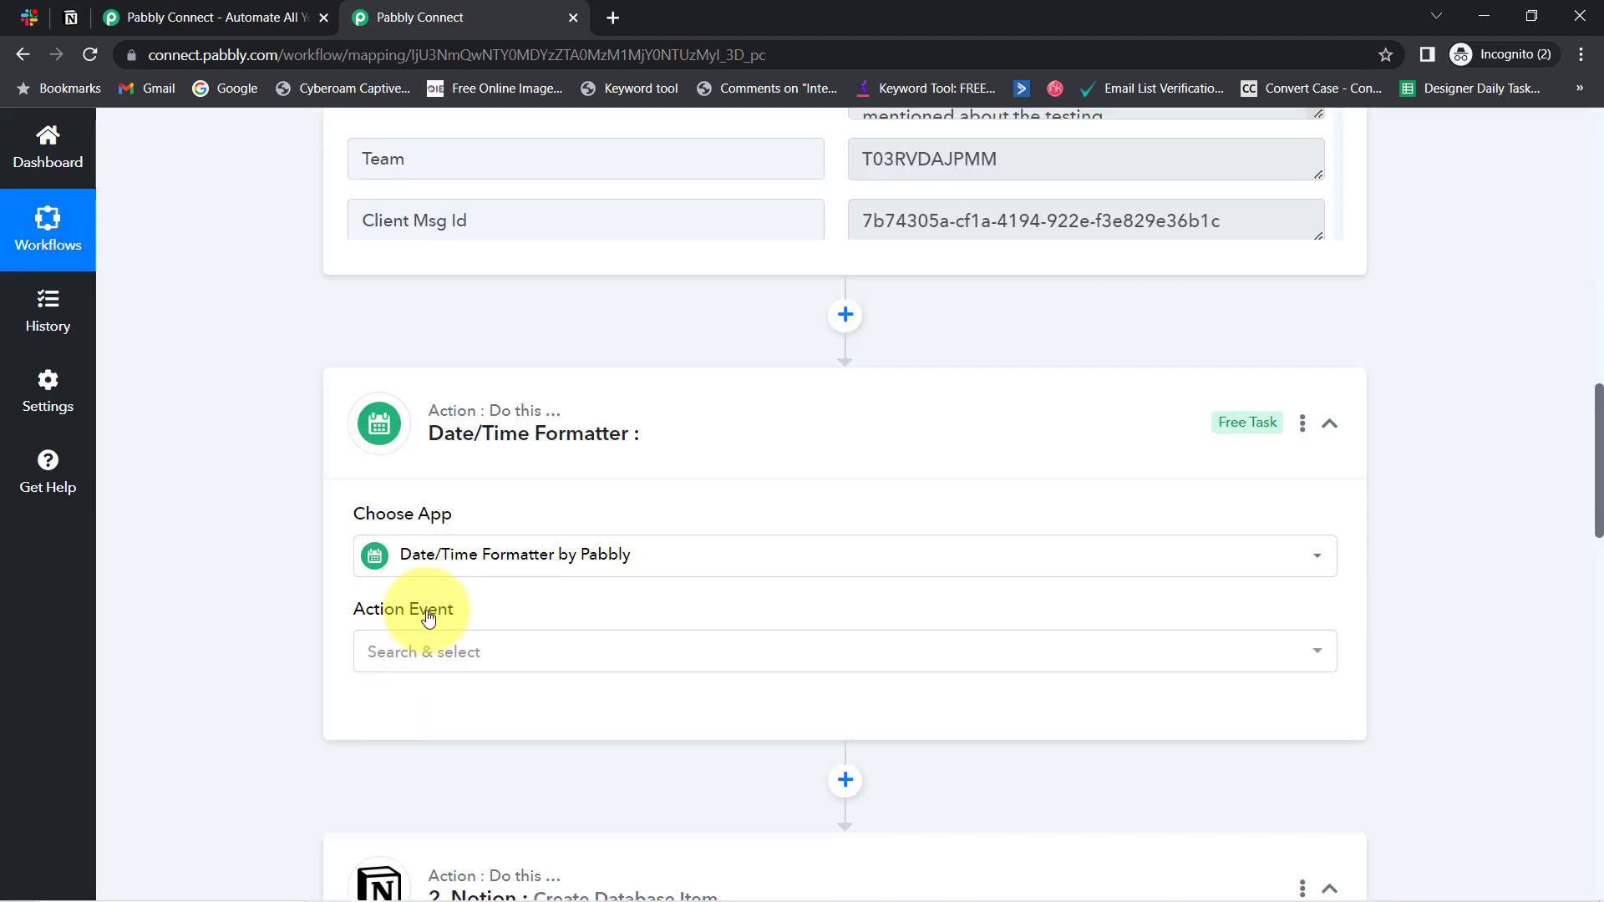
{"action": "left_click", "coordinate": [400, 649]}
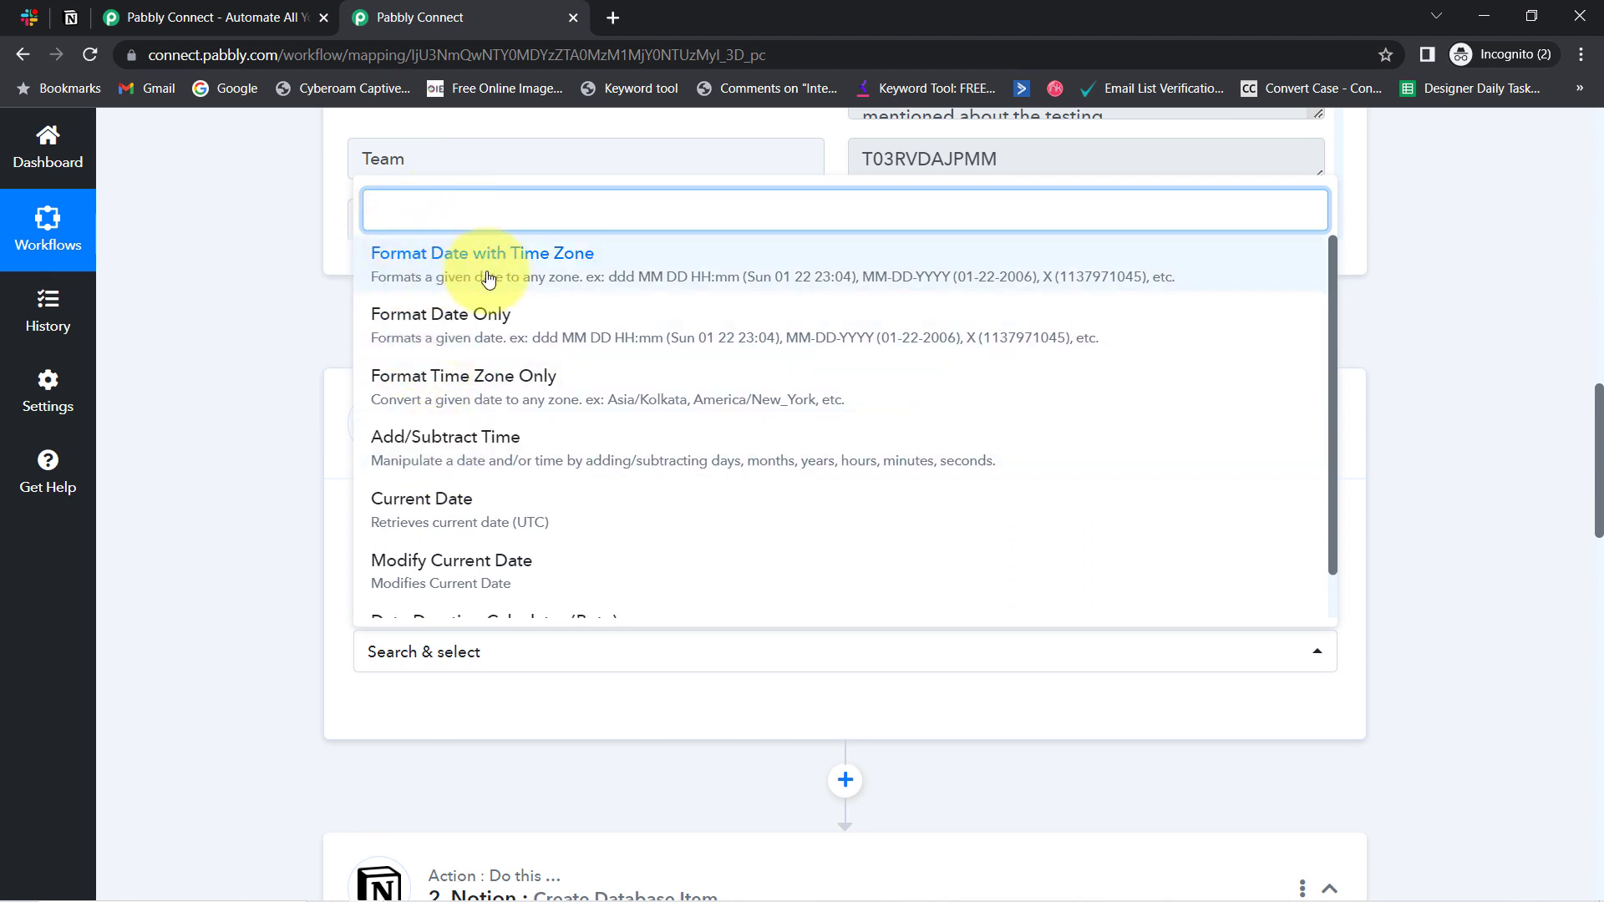
{"action": "left_click", "coordinate": [452, 255]}
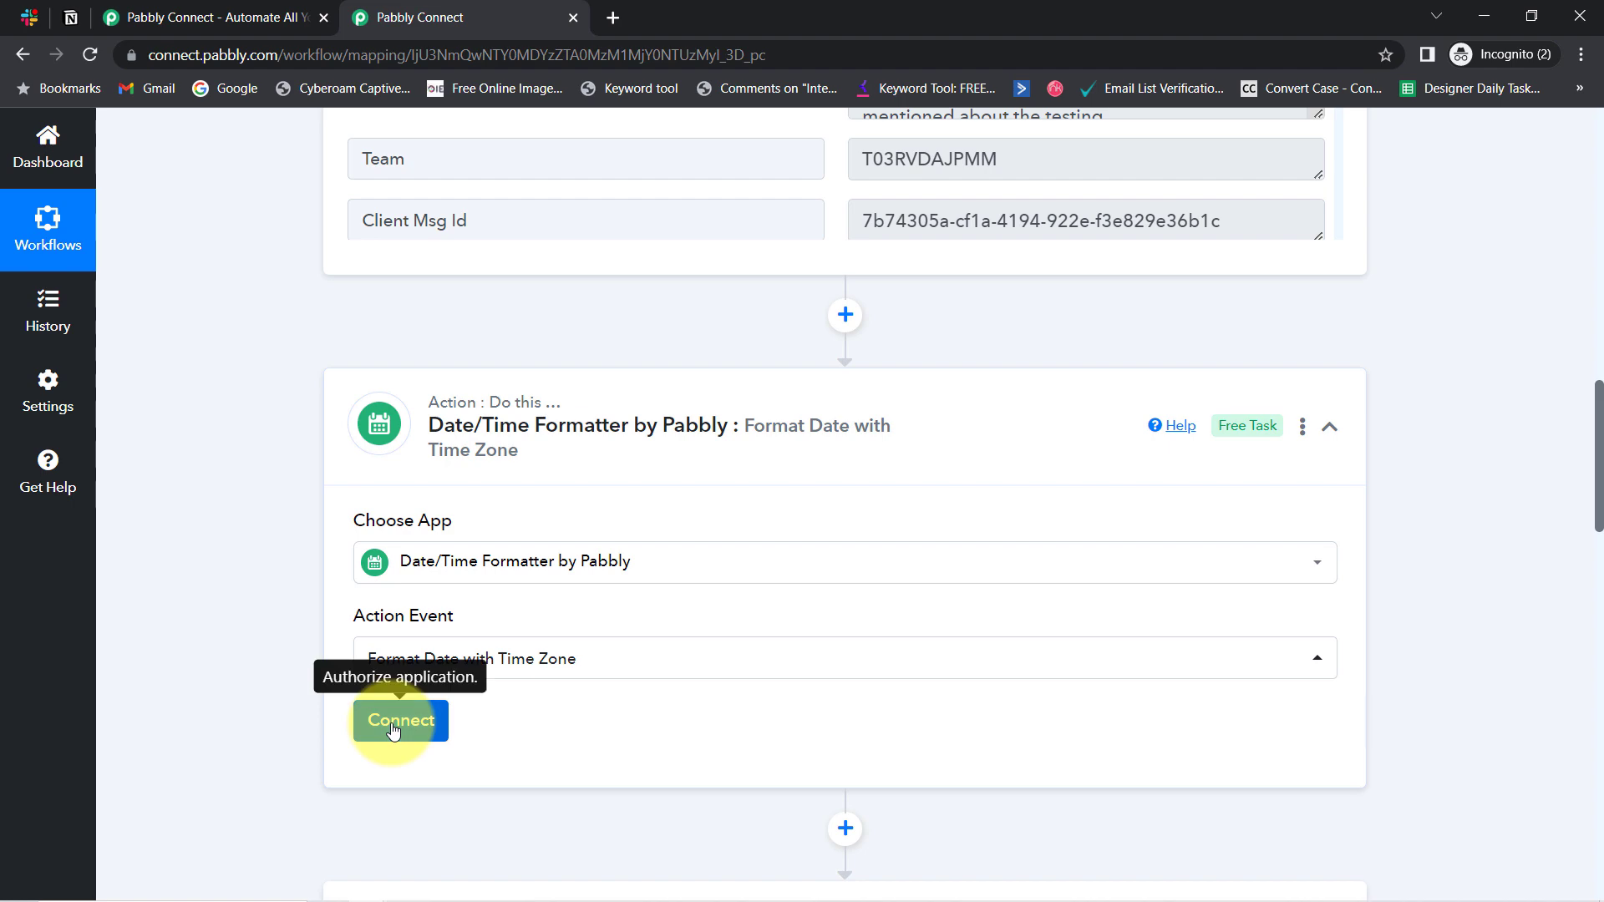
{"action": "left_click", "coordinate": [393, 727]}
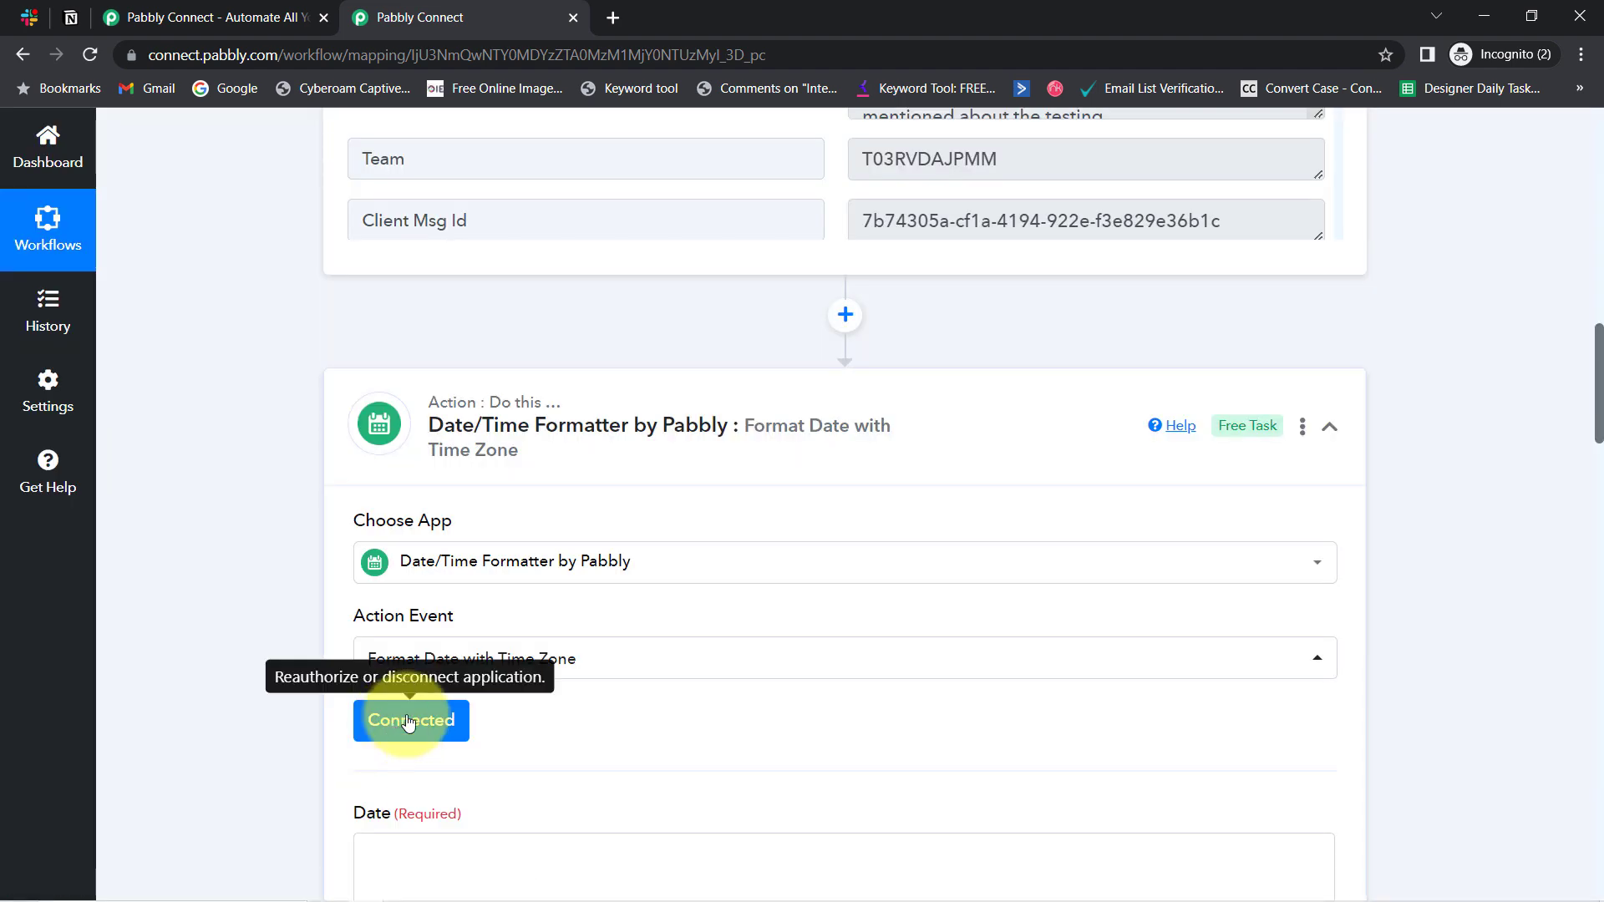
Map the Ts value from the Slack New Message step into the formatter's Date field
{"action": "scroll", "coordinate": [1597, 449], "scroll_direction": "down", "scroll_amount": 6}
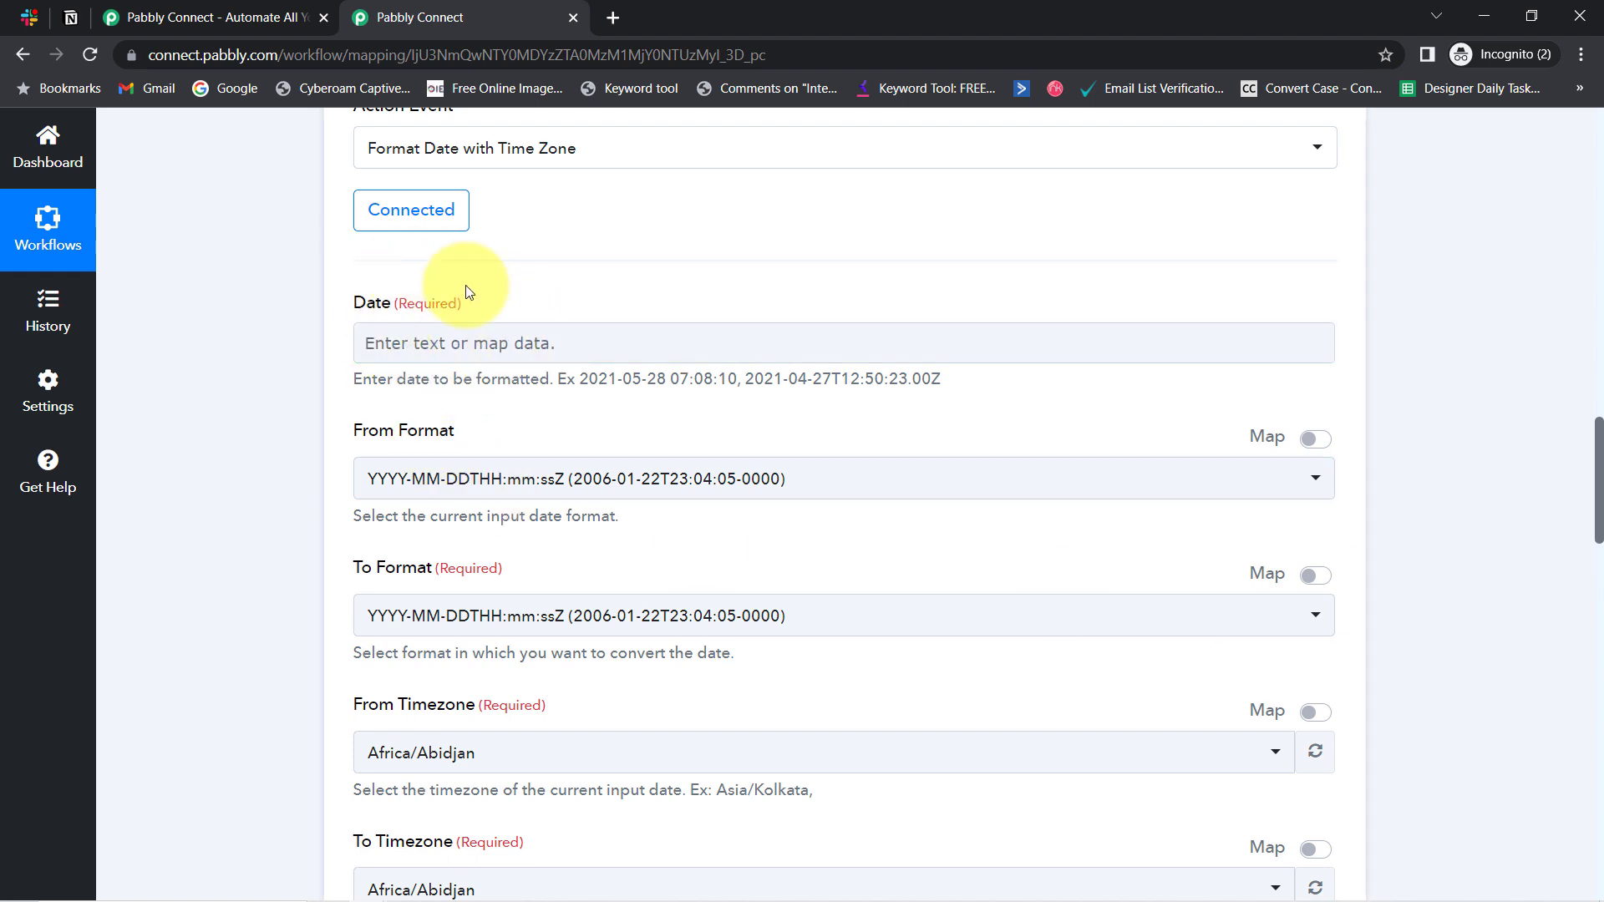
{"action": "left_click", "coordinate": [489, 344]}
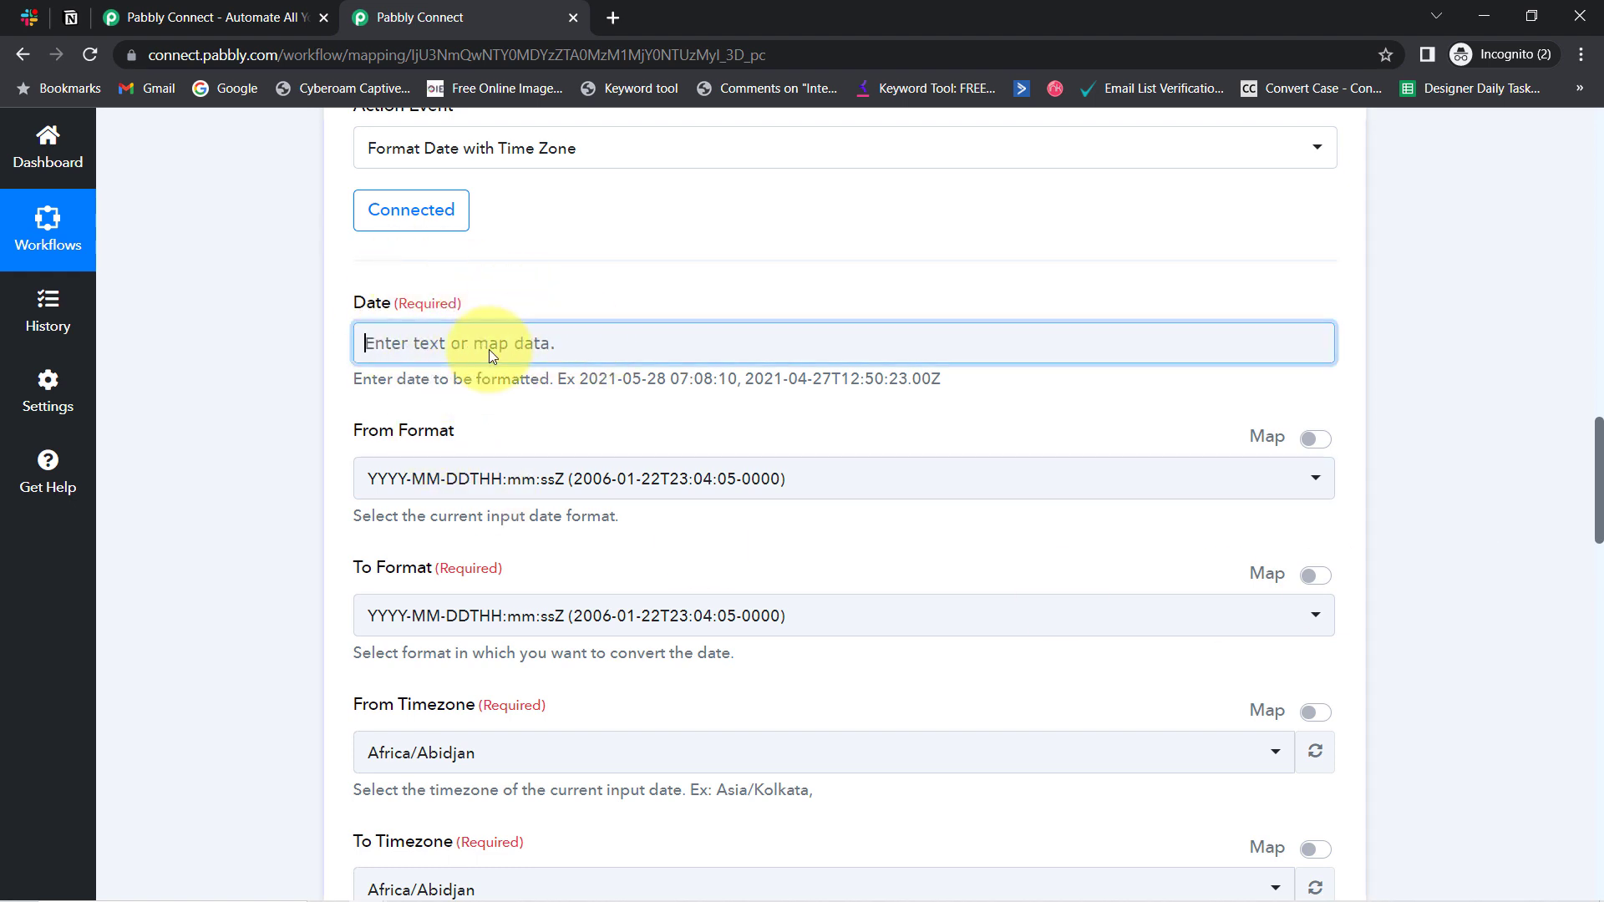
{"action": "left_click", "coordinate": [428, 504]}
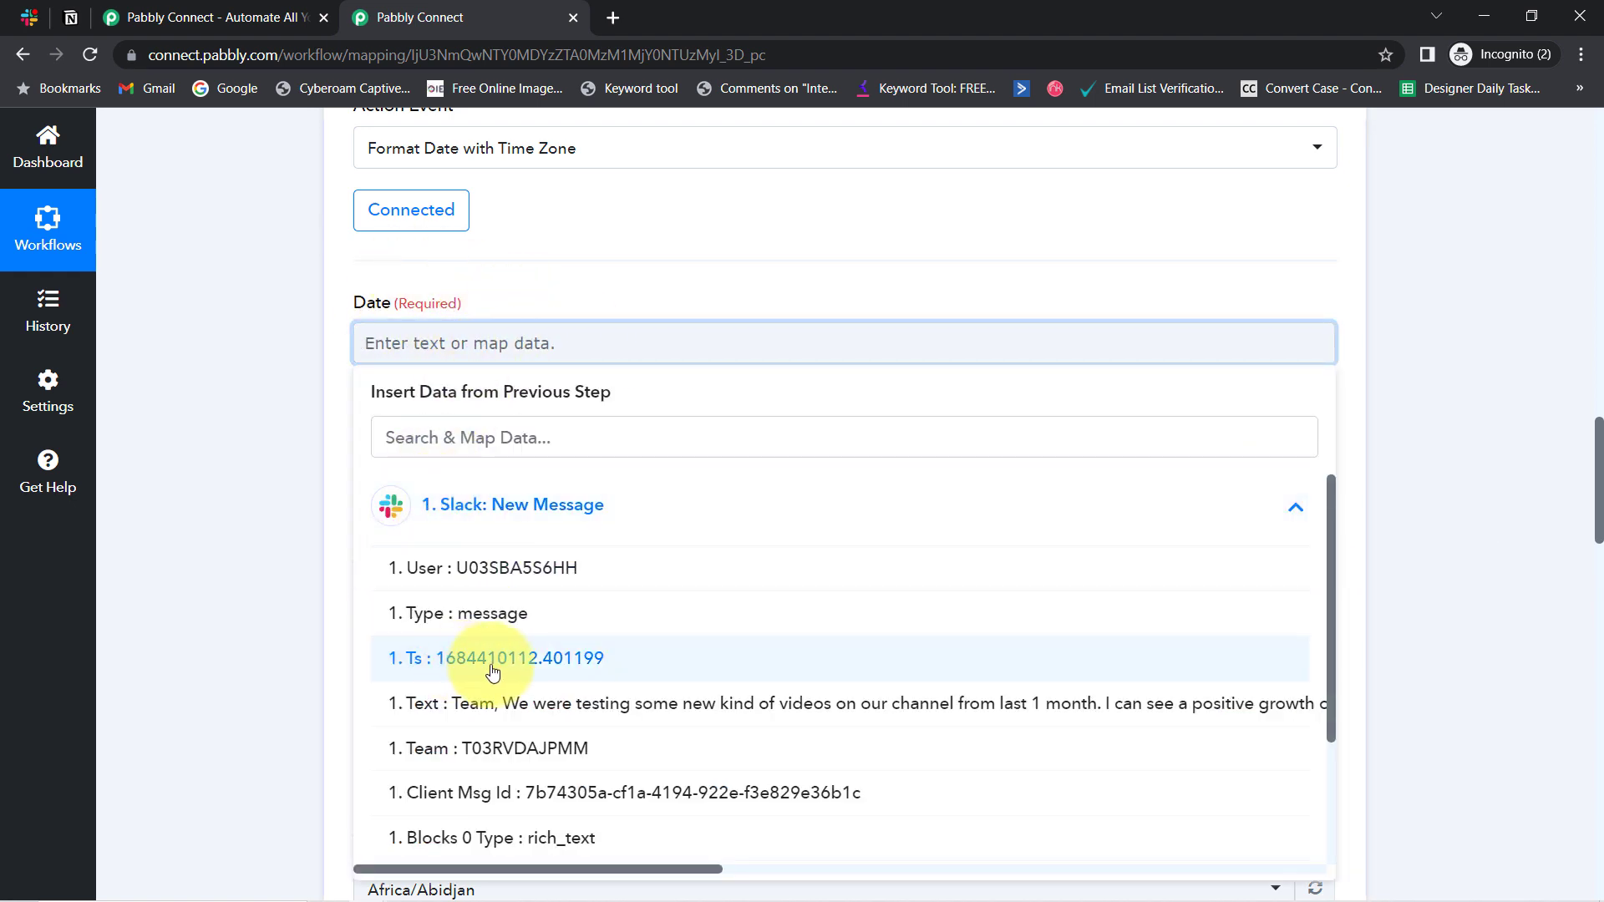
{"action": "left_click", "coordinate": [571, 657]}
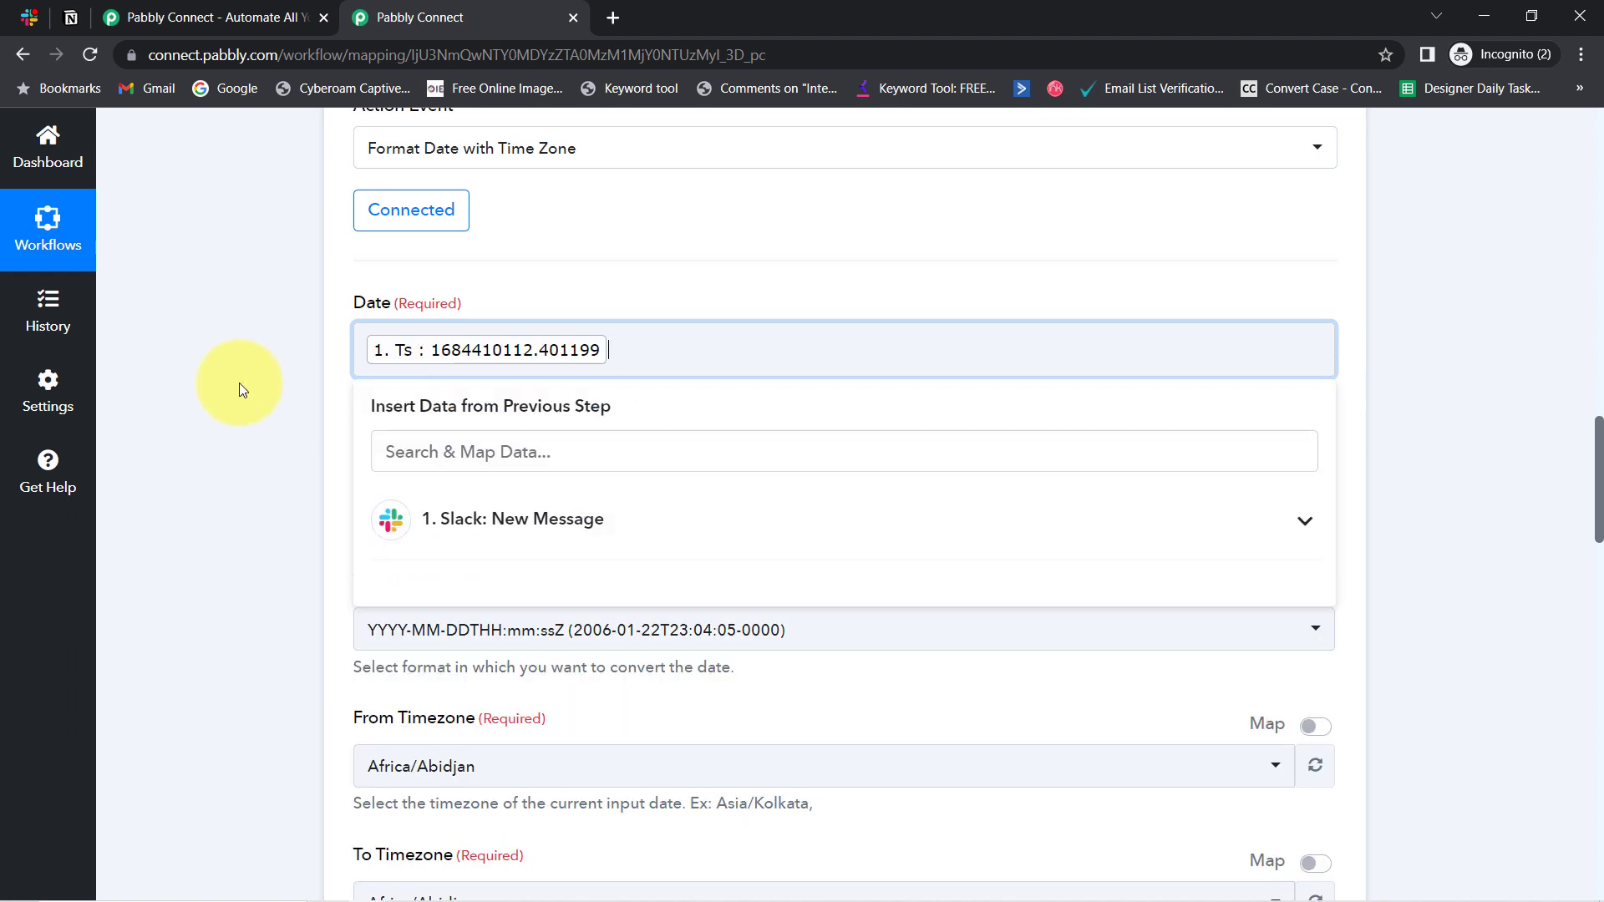
{"action": "left_click", "coordinate": [239, 385]}
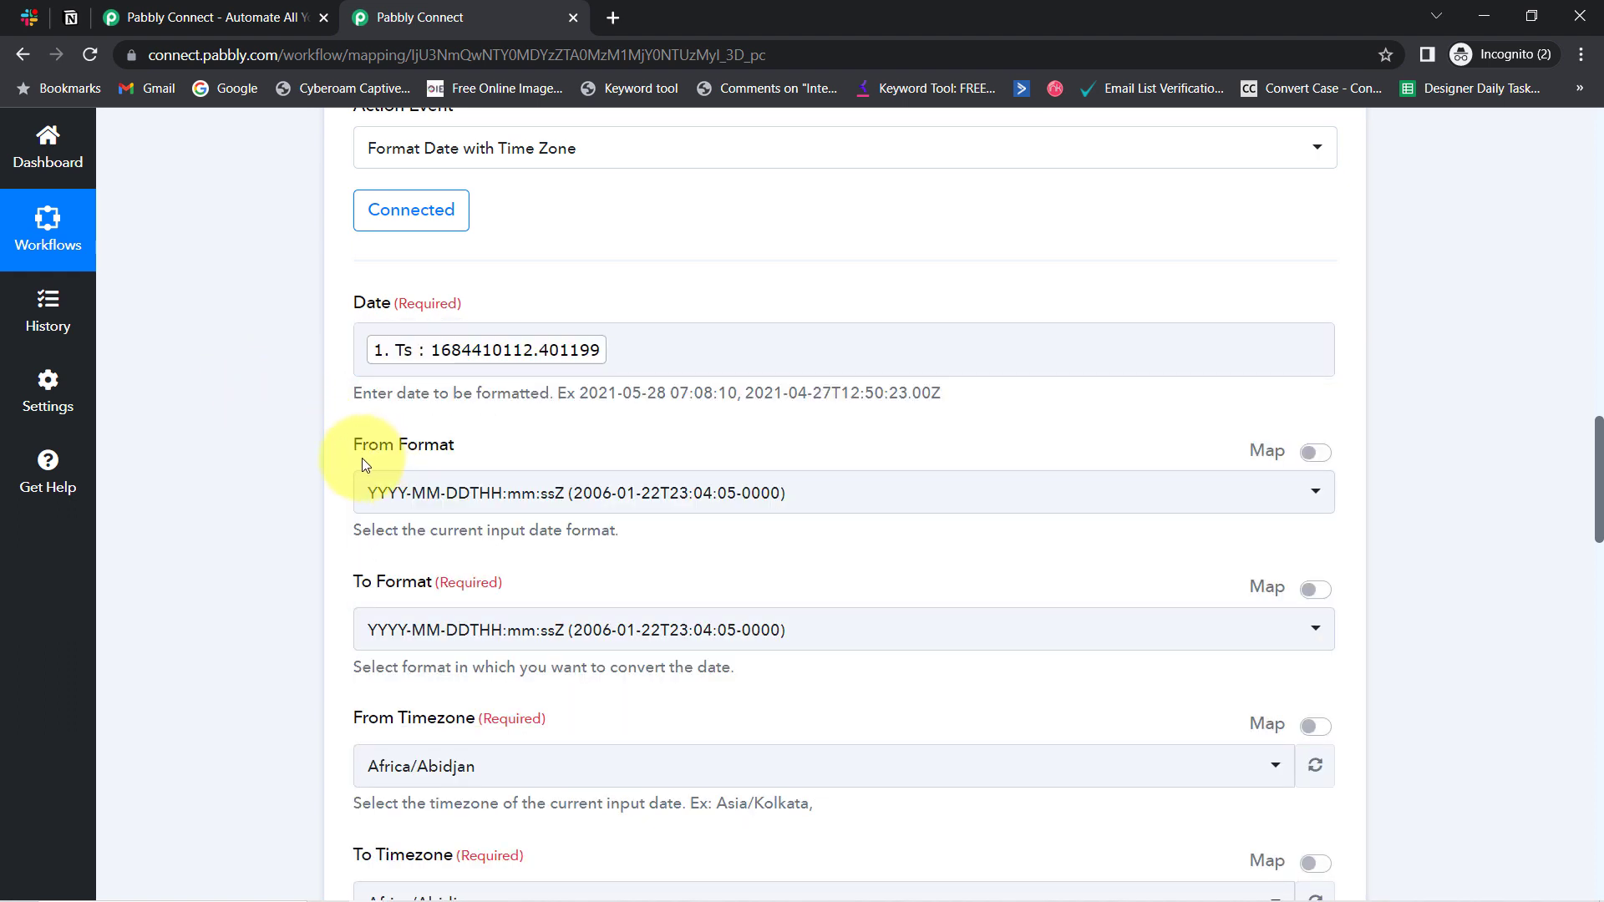
Set the formatter's From Format to Timestamp and its To Format to DD/MM/YYYY hh:mm:ss A
{"action": "left_click_drag", "start_coordinate": [364, 447], "coordinate": [452, 447]}
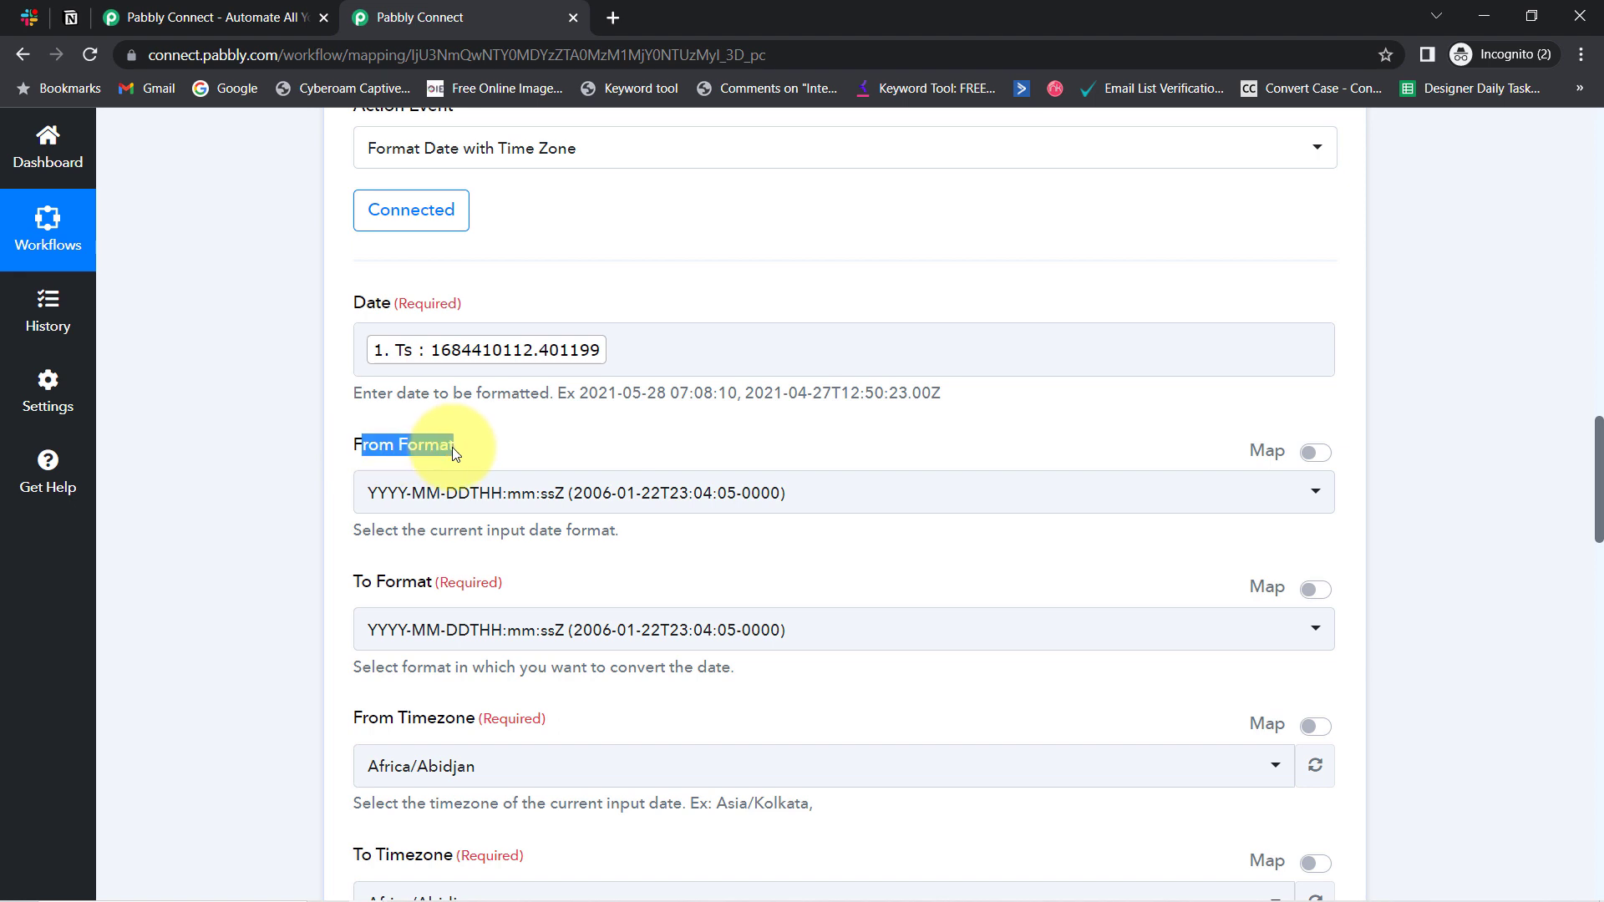
{"action": "left_click_drag", "start_coordinate": [360, 582], "coordinate": [402, 582]}
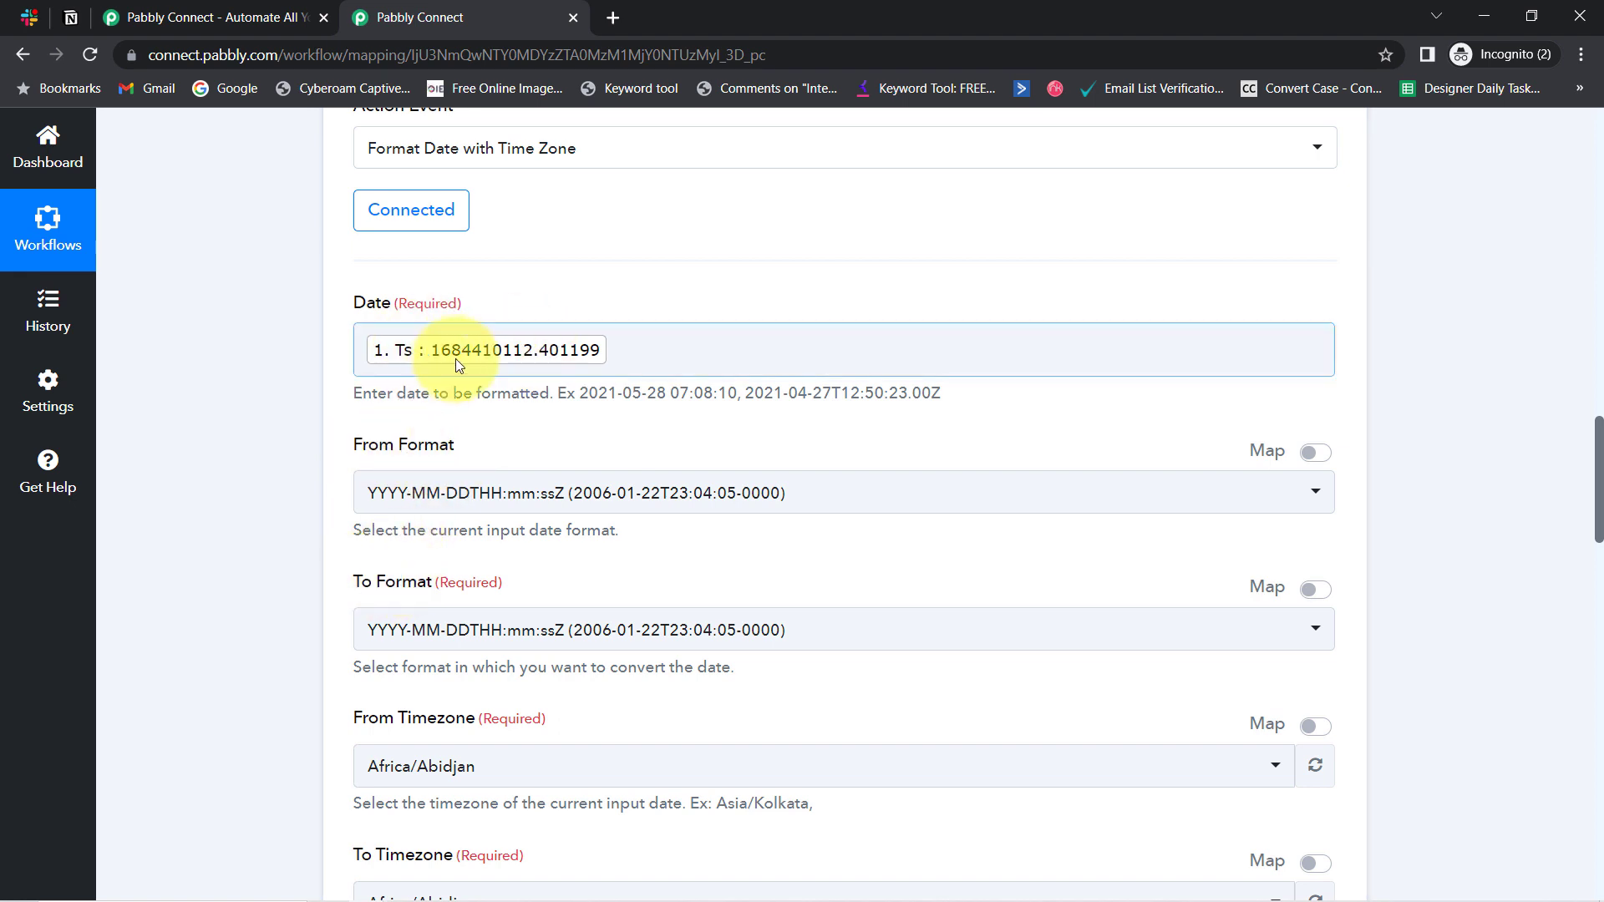
{"action": "left_click", "coordinate": [535, 492]}
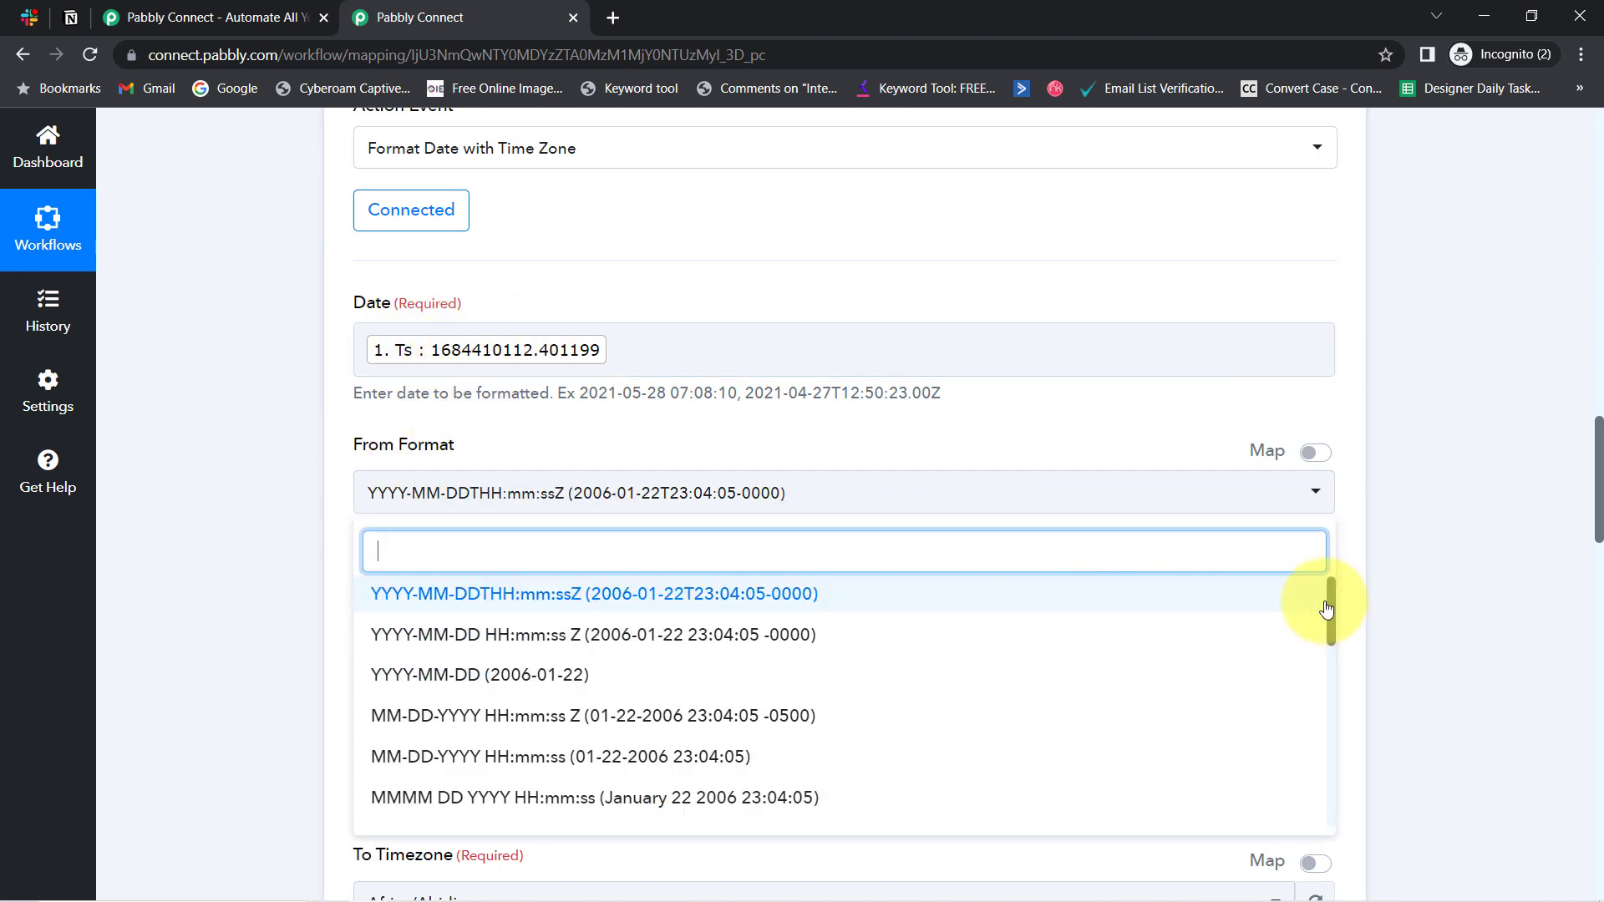
{"action": "left_click_drag", "start_coordinate": [1330, 605], "coordinate": [1336, 815]}
{"action": "left_click", "coordinate": [561, 766]}
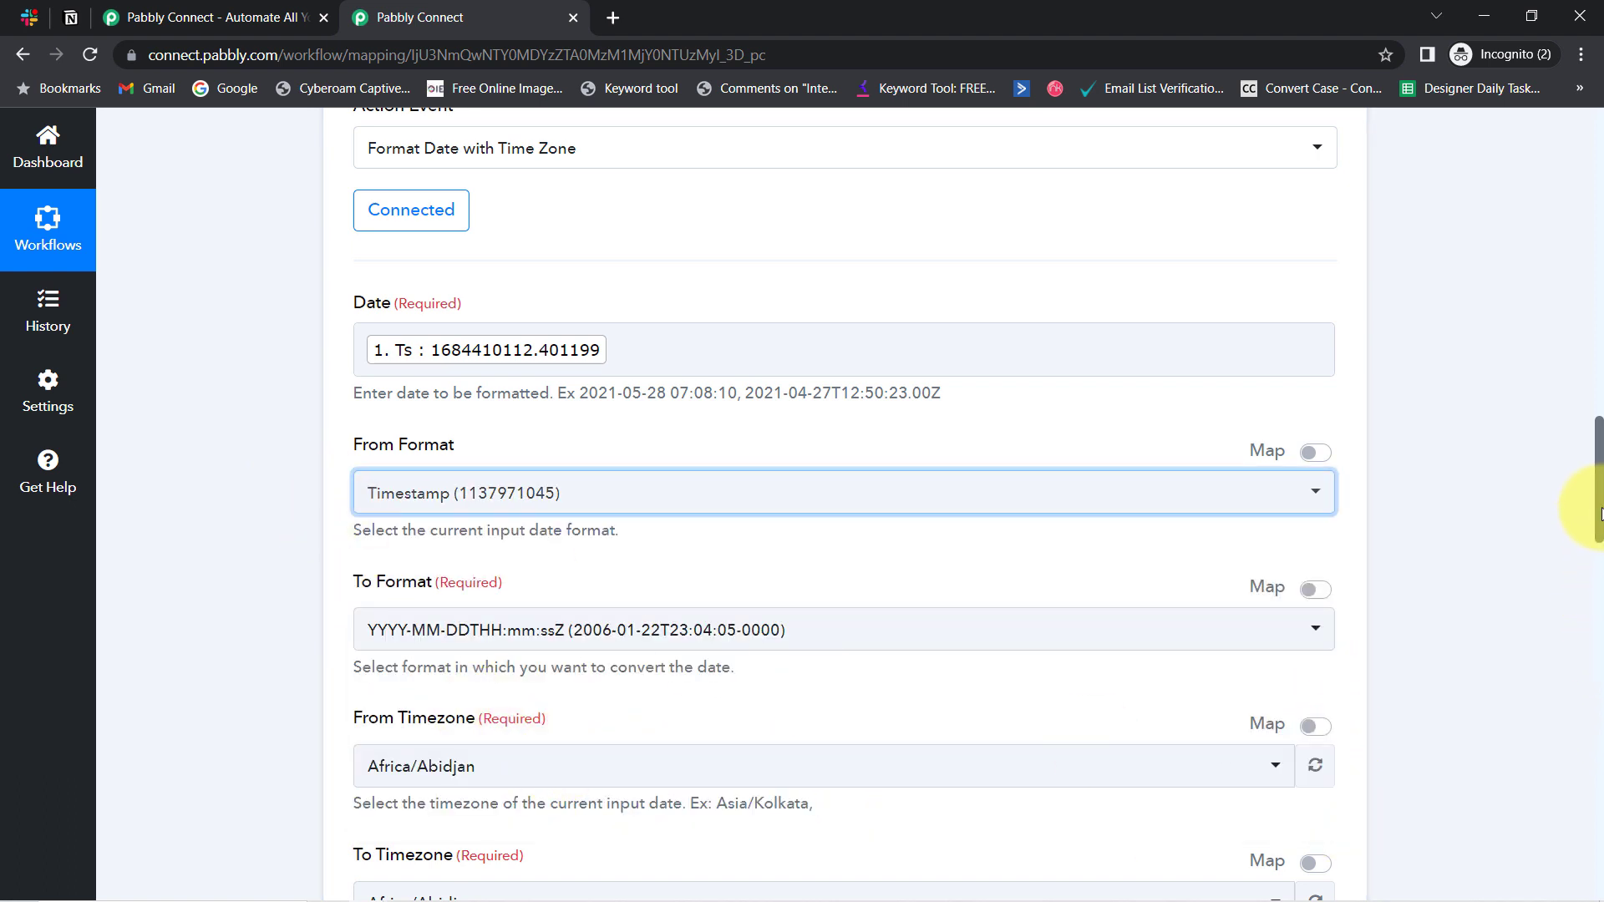
{"action": "scroll", "coordinate": [1591, 501], "scroll_direction": "down", "scroll_amount": 3}
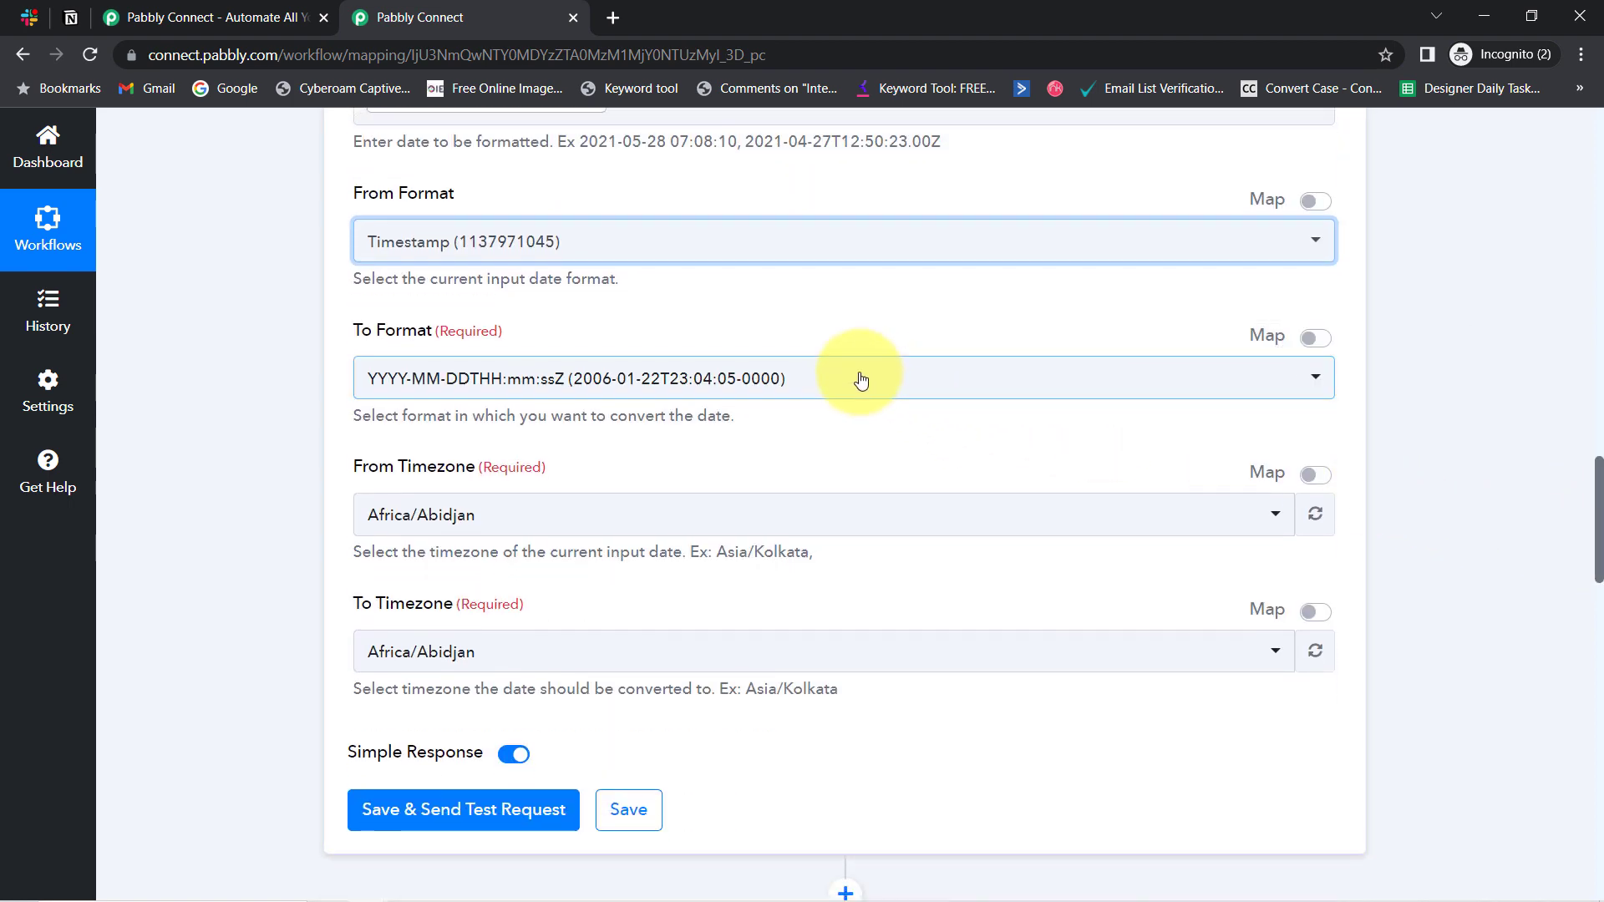
{"action": "left_click", "coordinate": [860, 380]}
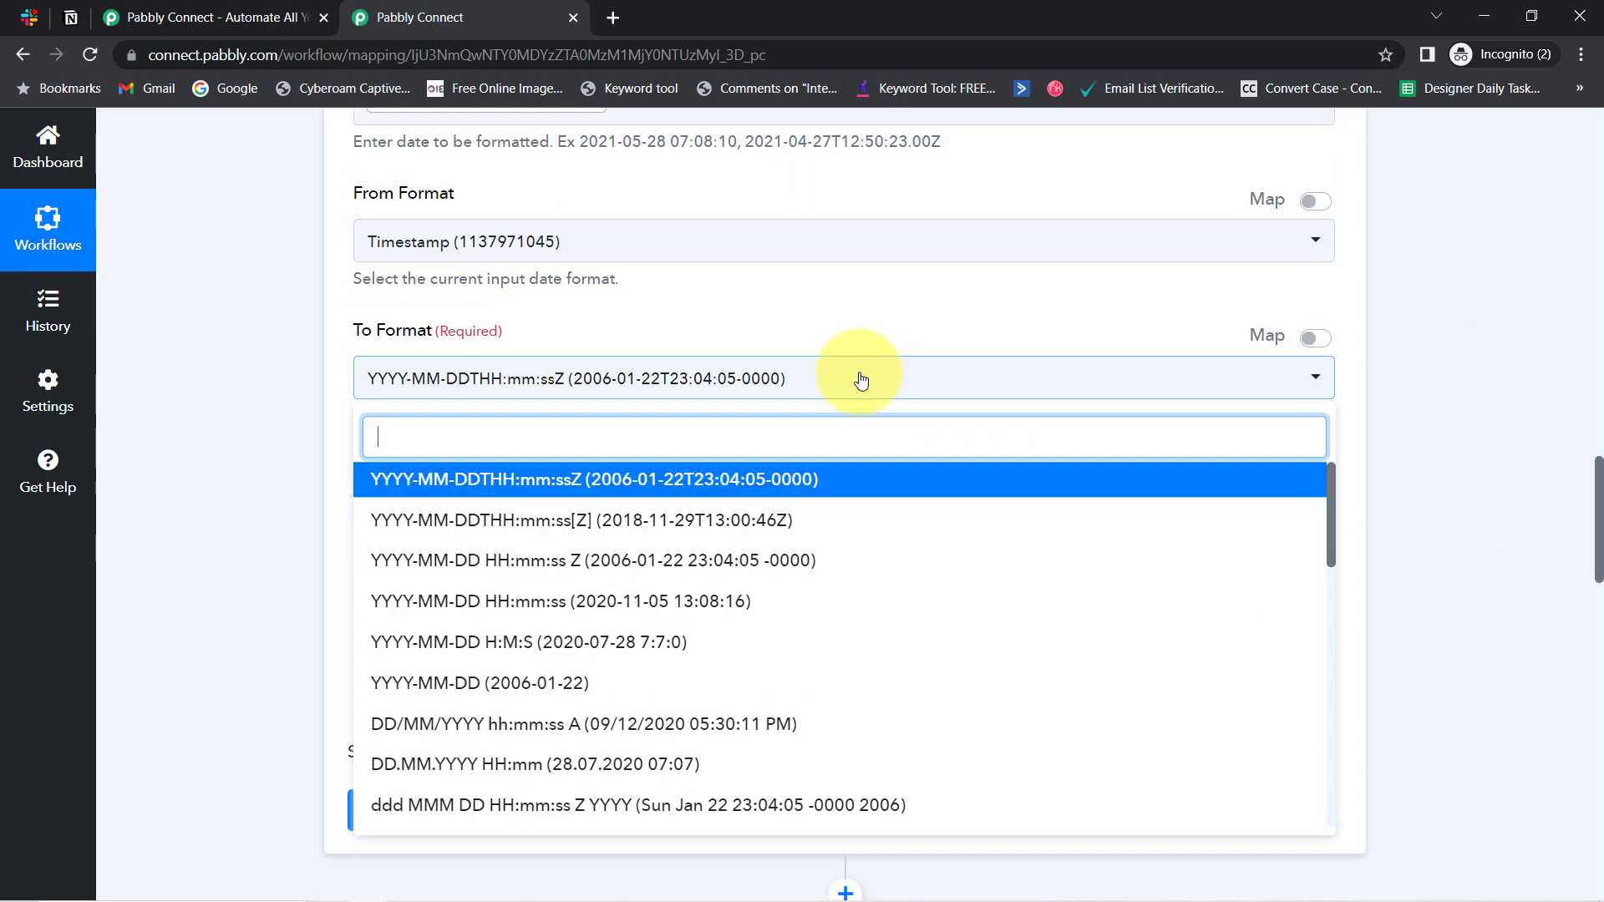
{"action": "left_click", "coordinate": [723, 727]}
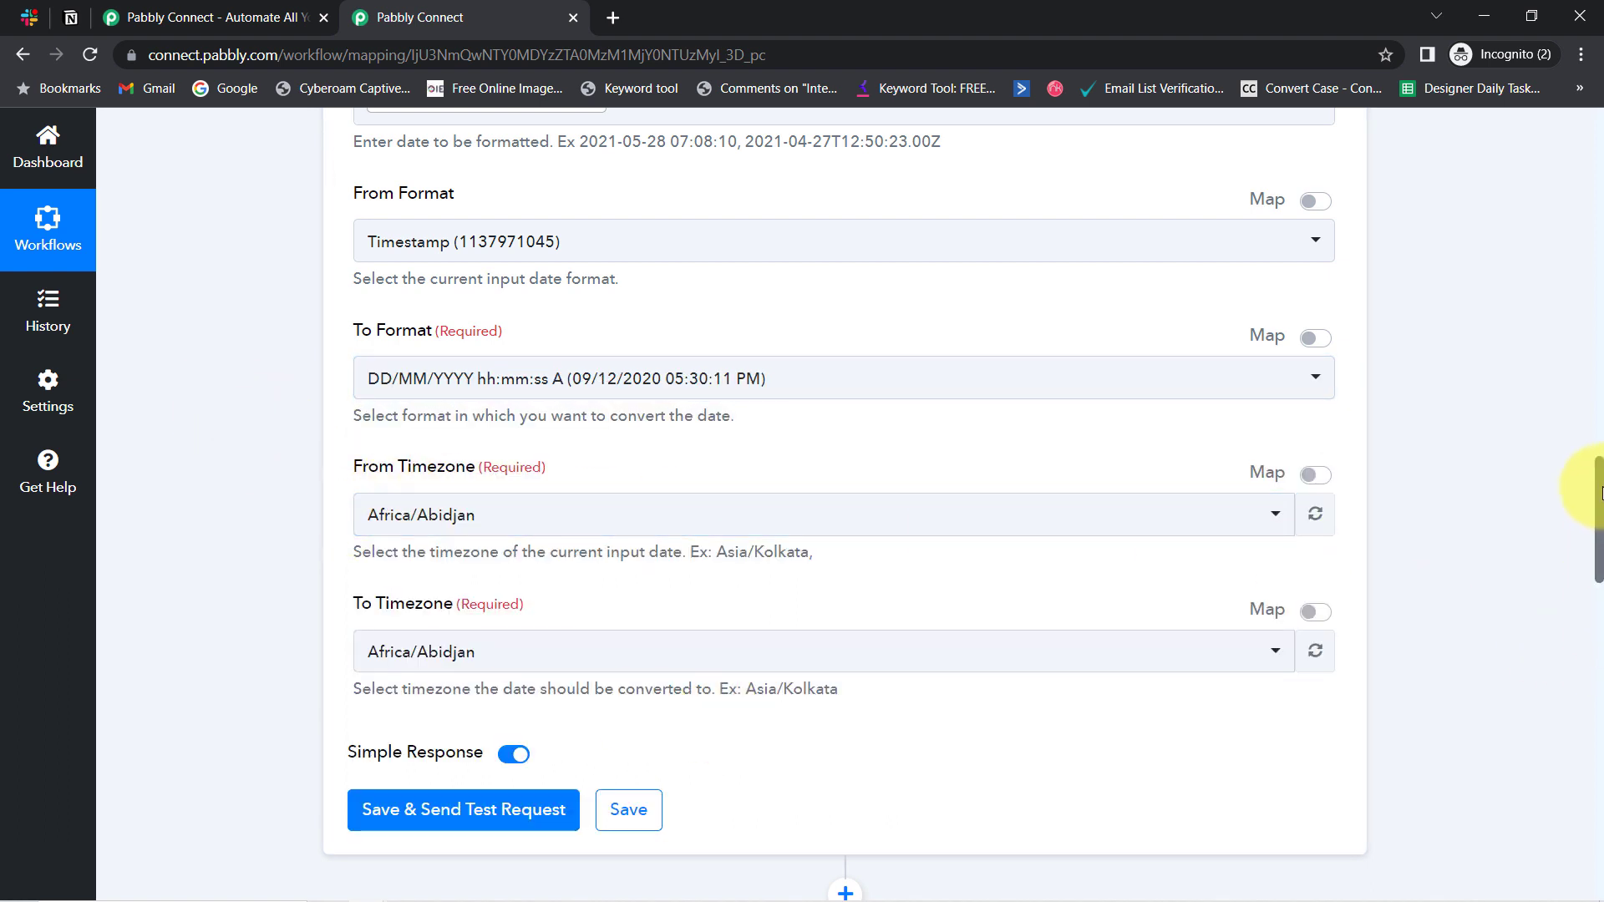
Set the formatter's To Timezone to Asia/Kolkata, then save and test the action and check the Result value in the response
{"action": "left_click_drag", "start_coordinate": [1598, 493], "coordinate": [1598, 538]}
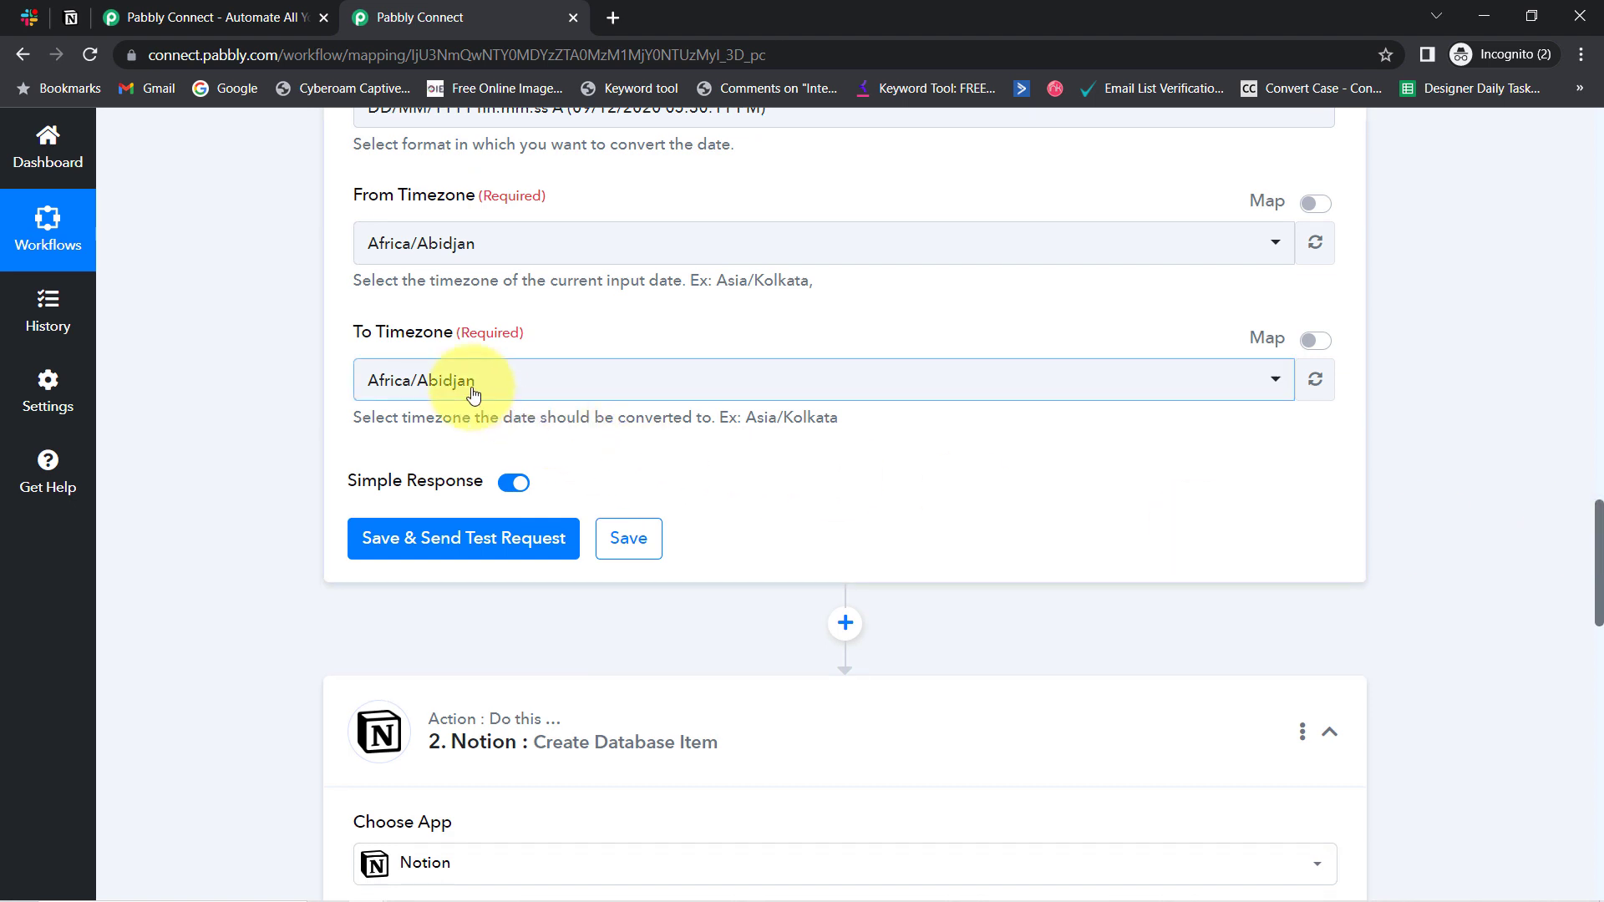
{"action": "left_click", "coordinate": [434, 386]}
{"action": "type", "text": "as"}
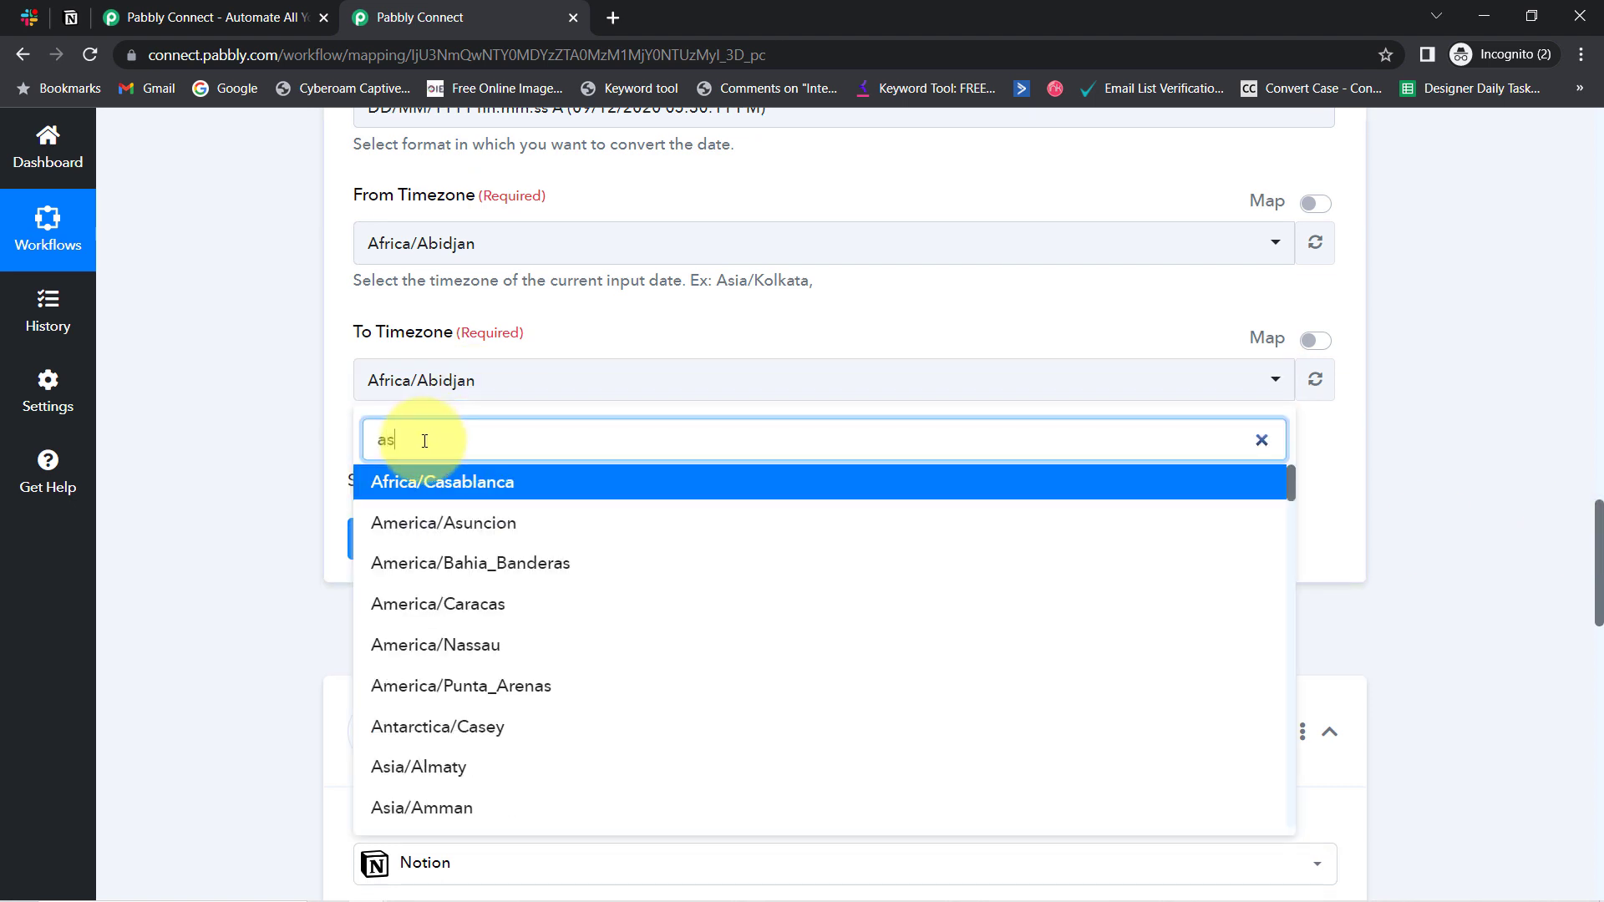
{"action": "type", "text": "ia/kol"}
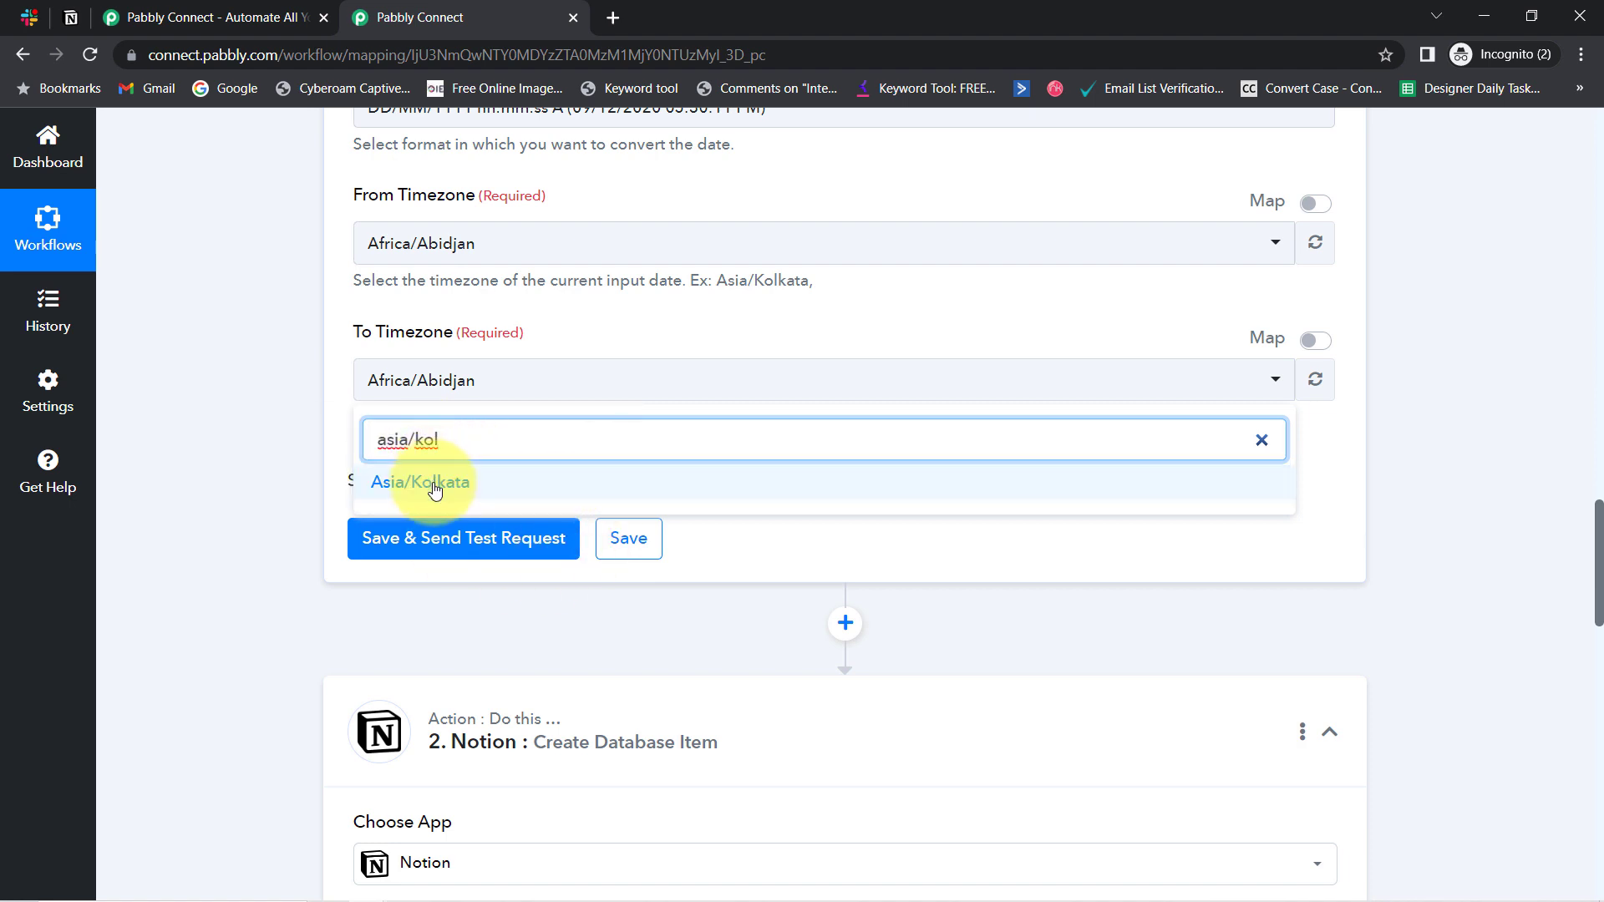
{"action": "left_click", "coordinate": [410, 482]}
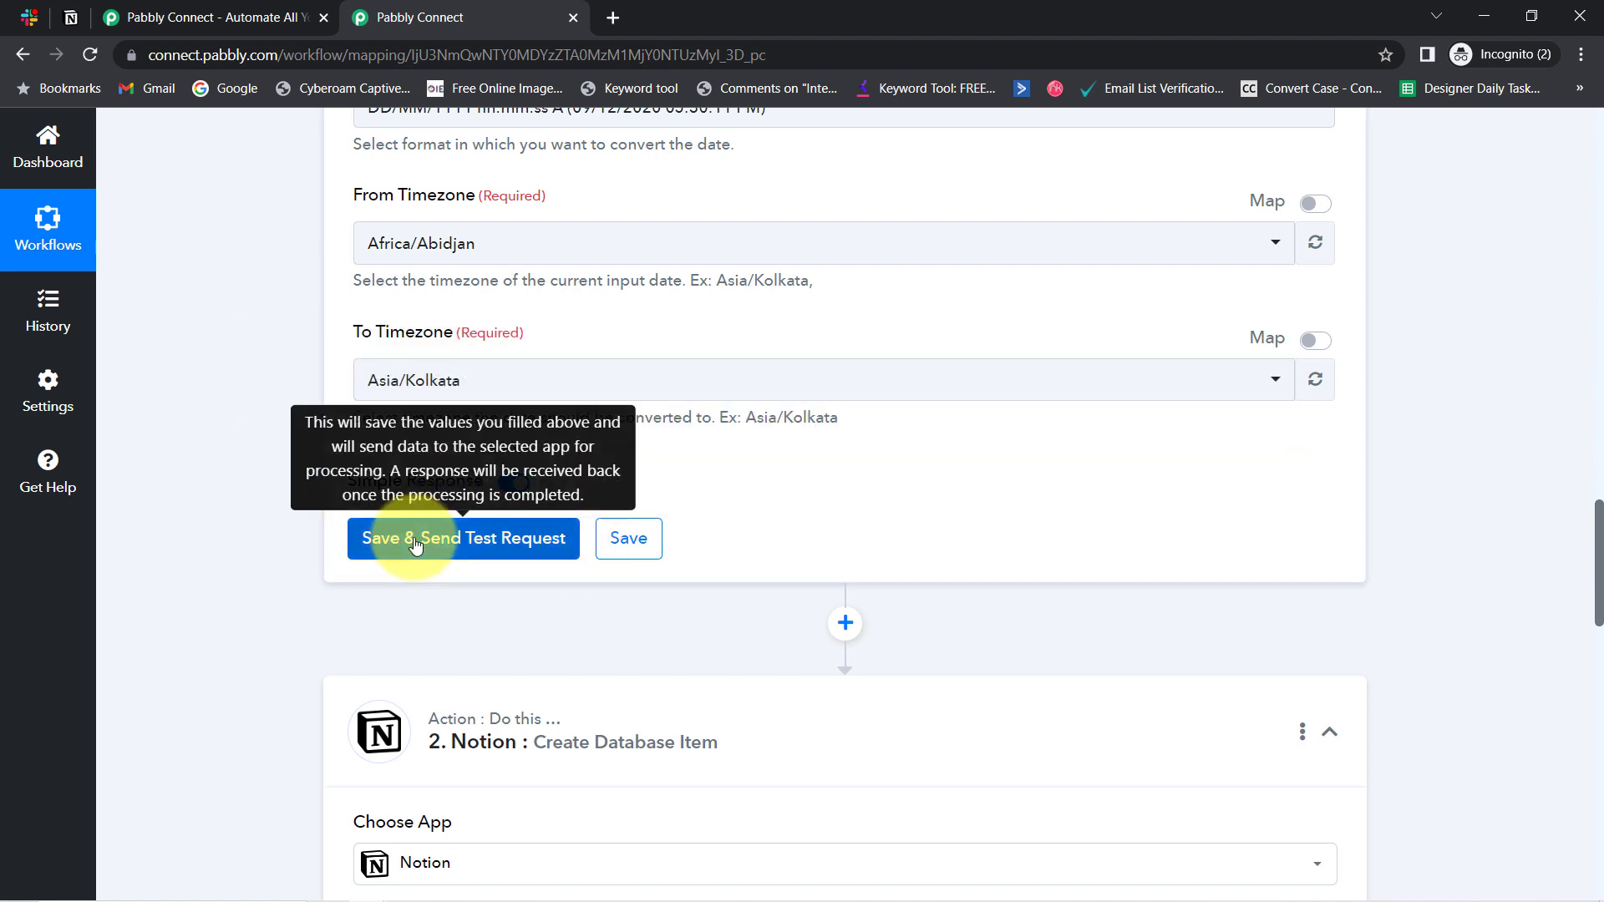
{"action": "left_click", "coordinate": [414, 541]}
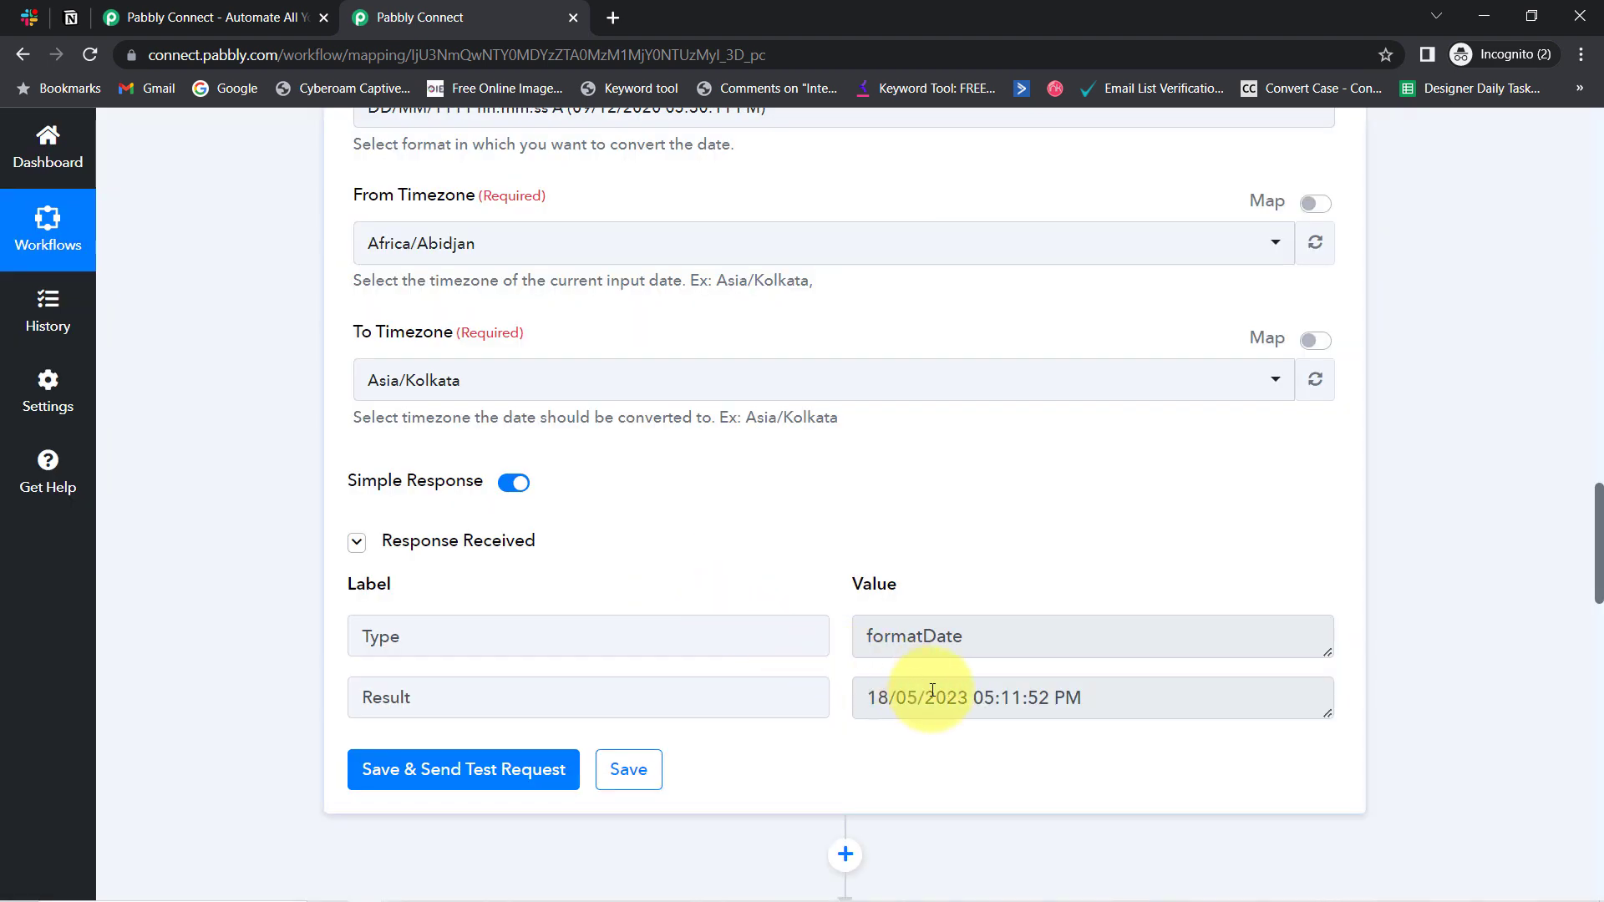
{"action": "left_click_drag", "start_coordinate": [889, 695], "coordinate": [911, 694]}
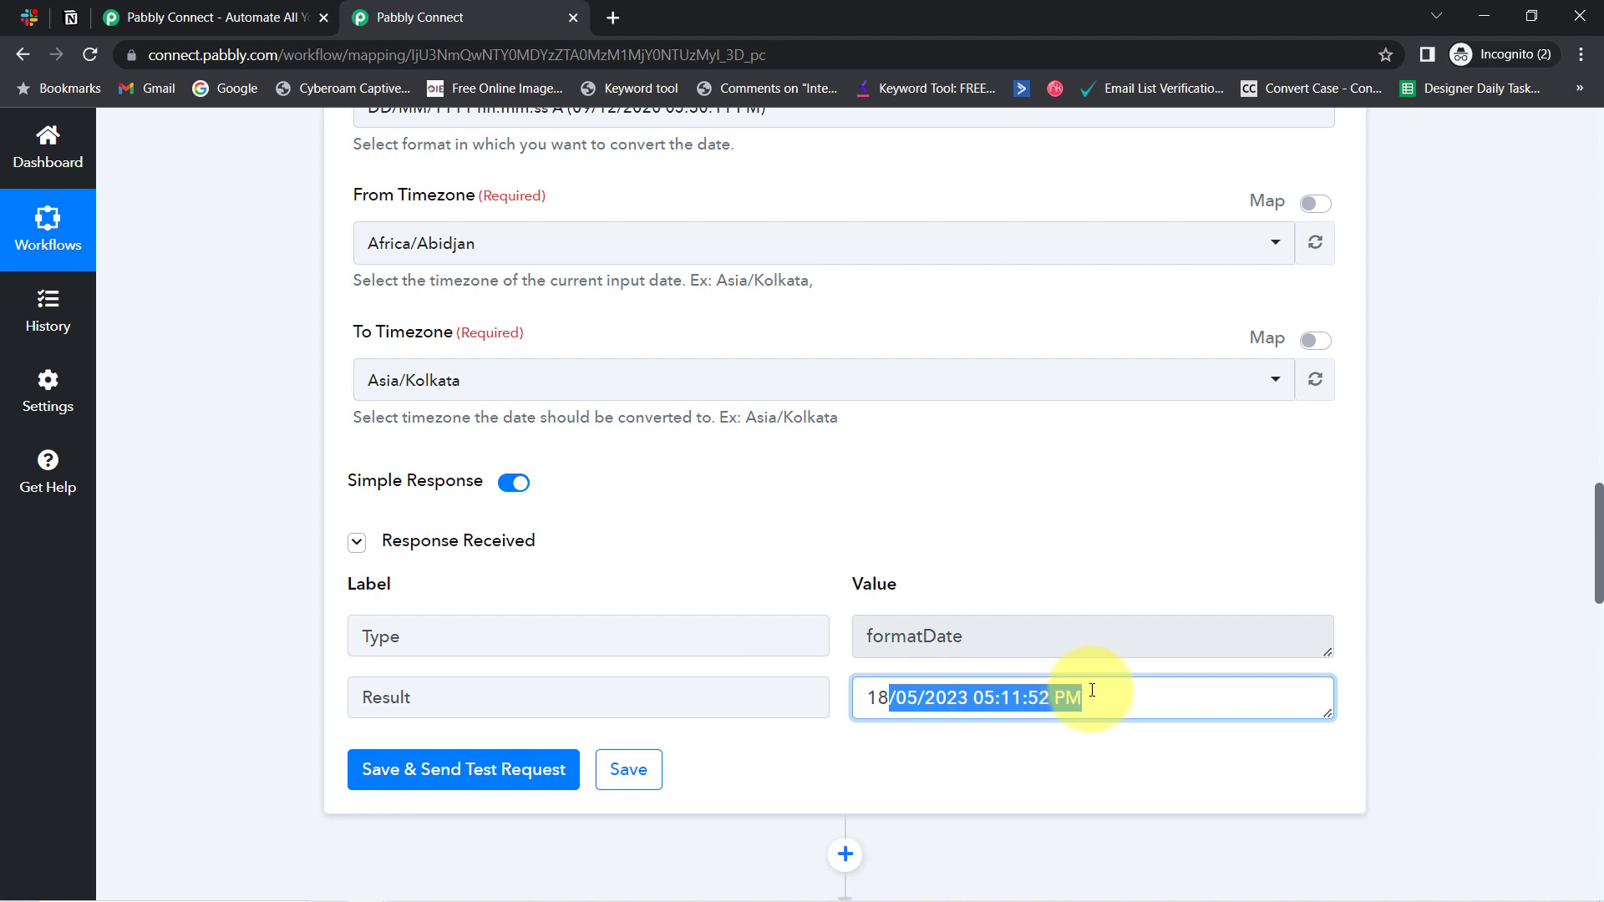
{"action": "left_click_drag", "start_coordinate": [1092, 690], "coordinate": [872, 694]}
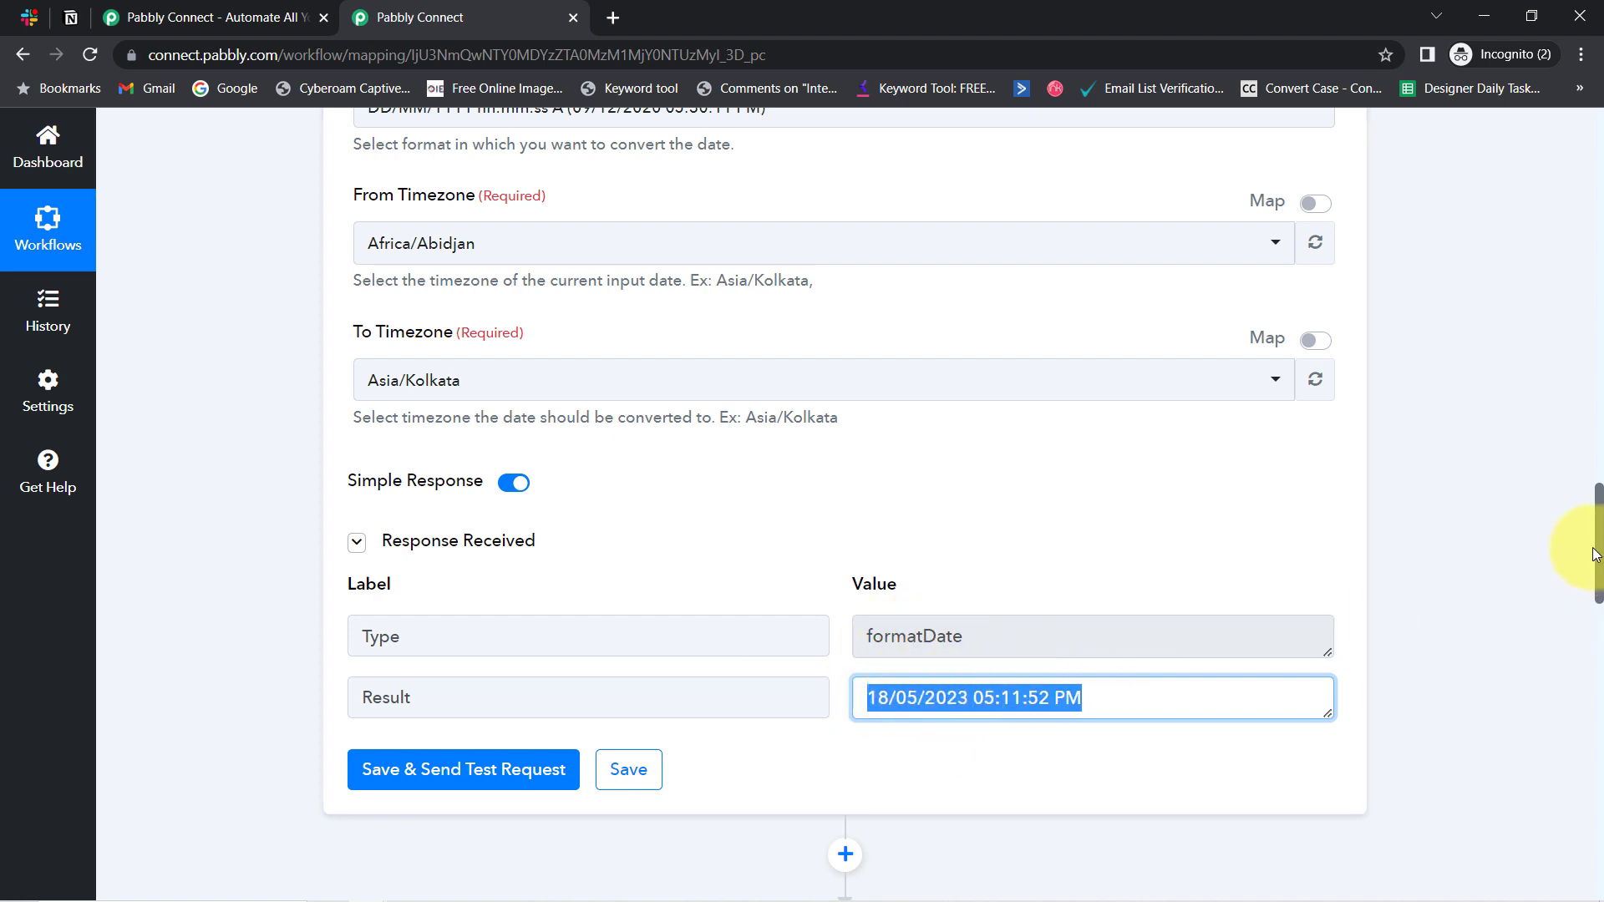
{"action": "left_click_drag", "start_coordinate": [1598, 541], "coordinate": [1597, 728]}
{"action": "scroll", "coordinate": [1587, 653], "scroll_direction": "down", "scroll_amount": 5}
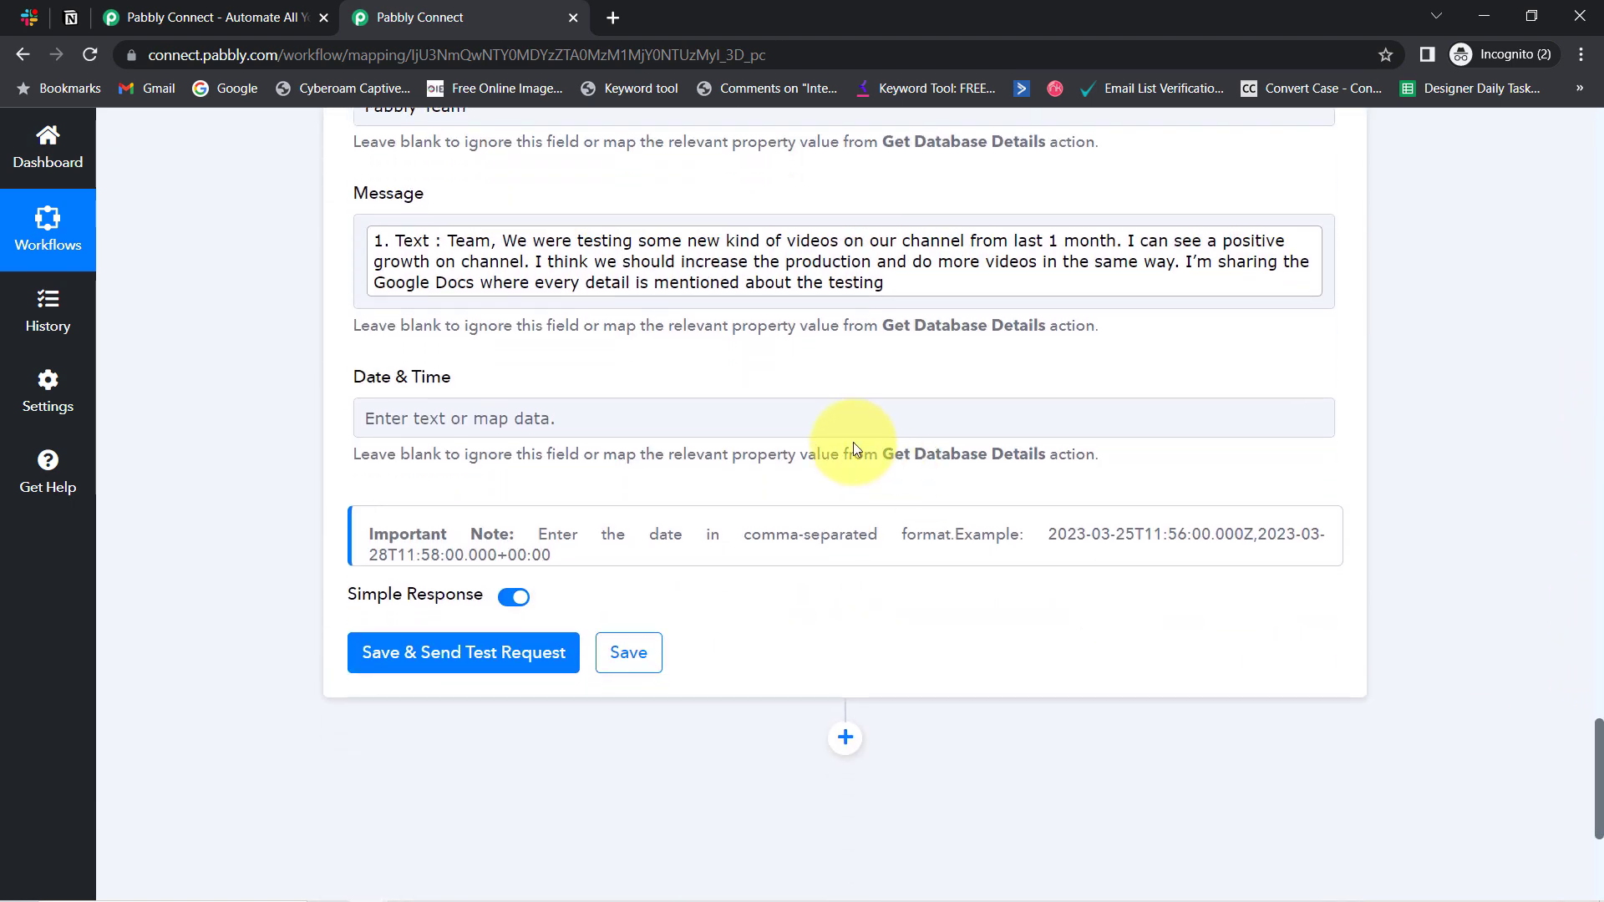
{"action": "left_click", "coordinate": [449, 413]}
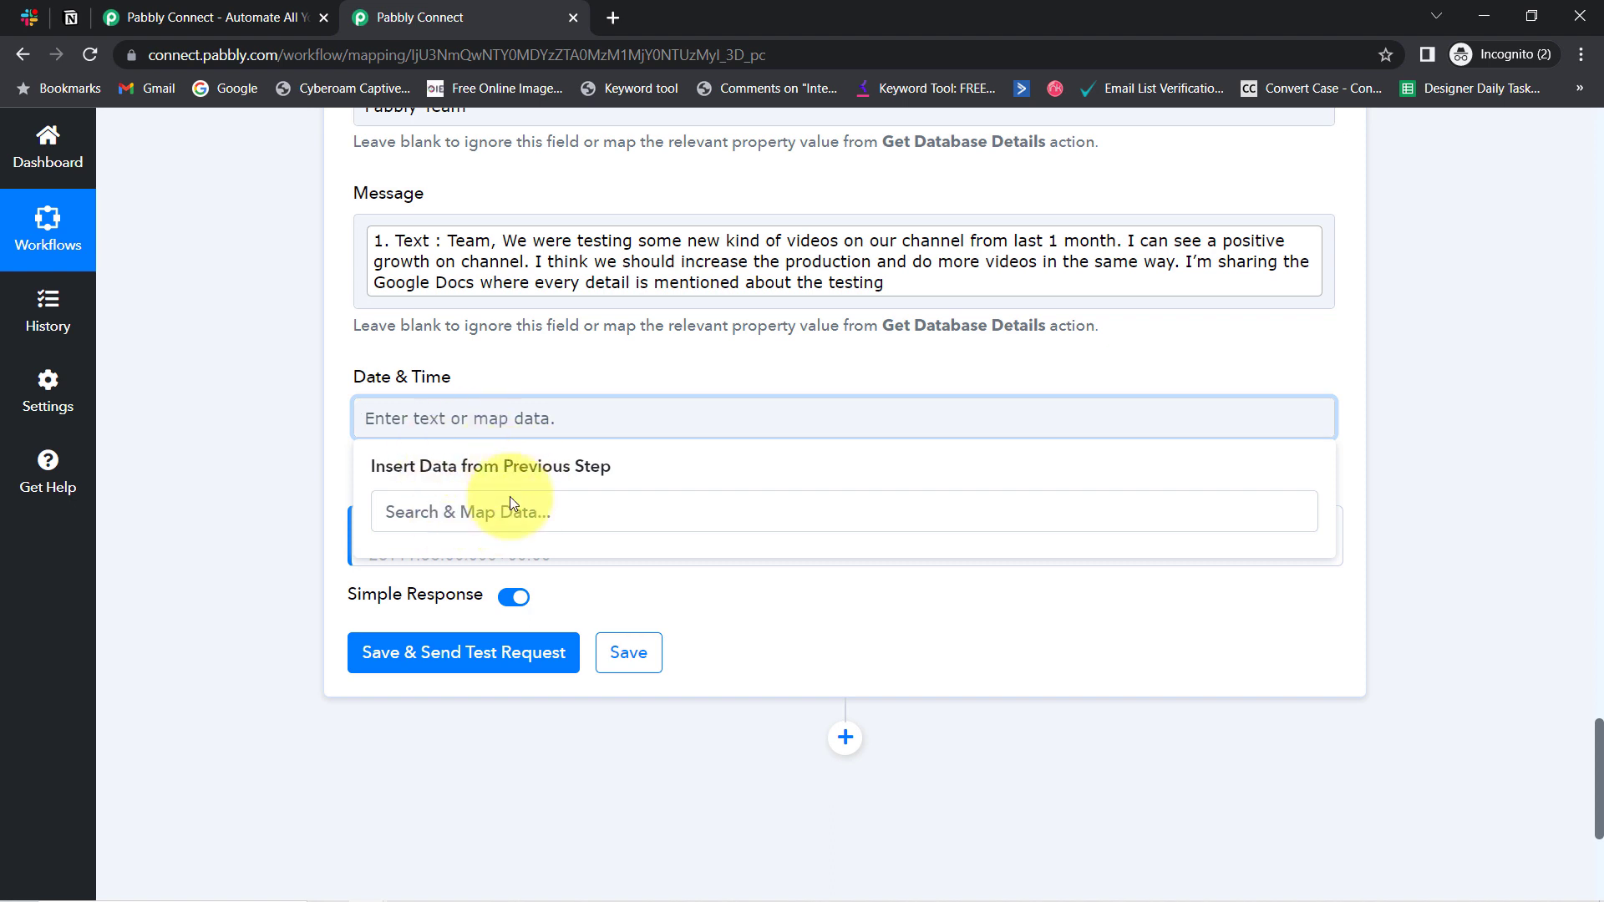
{"action": "left_click", "coordinate": [326, 463]}
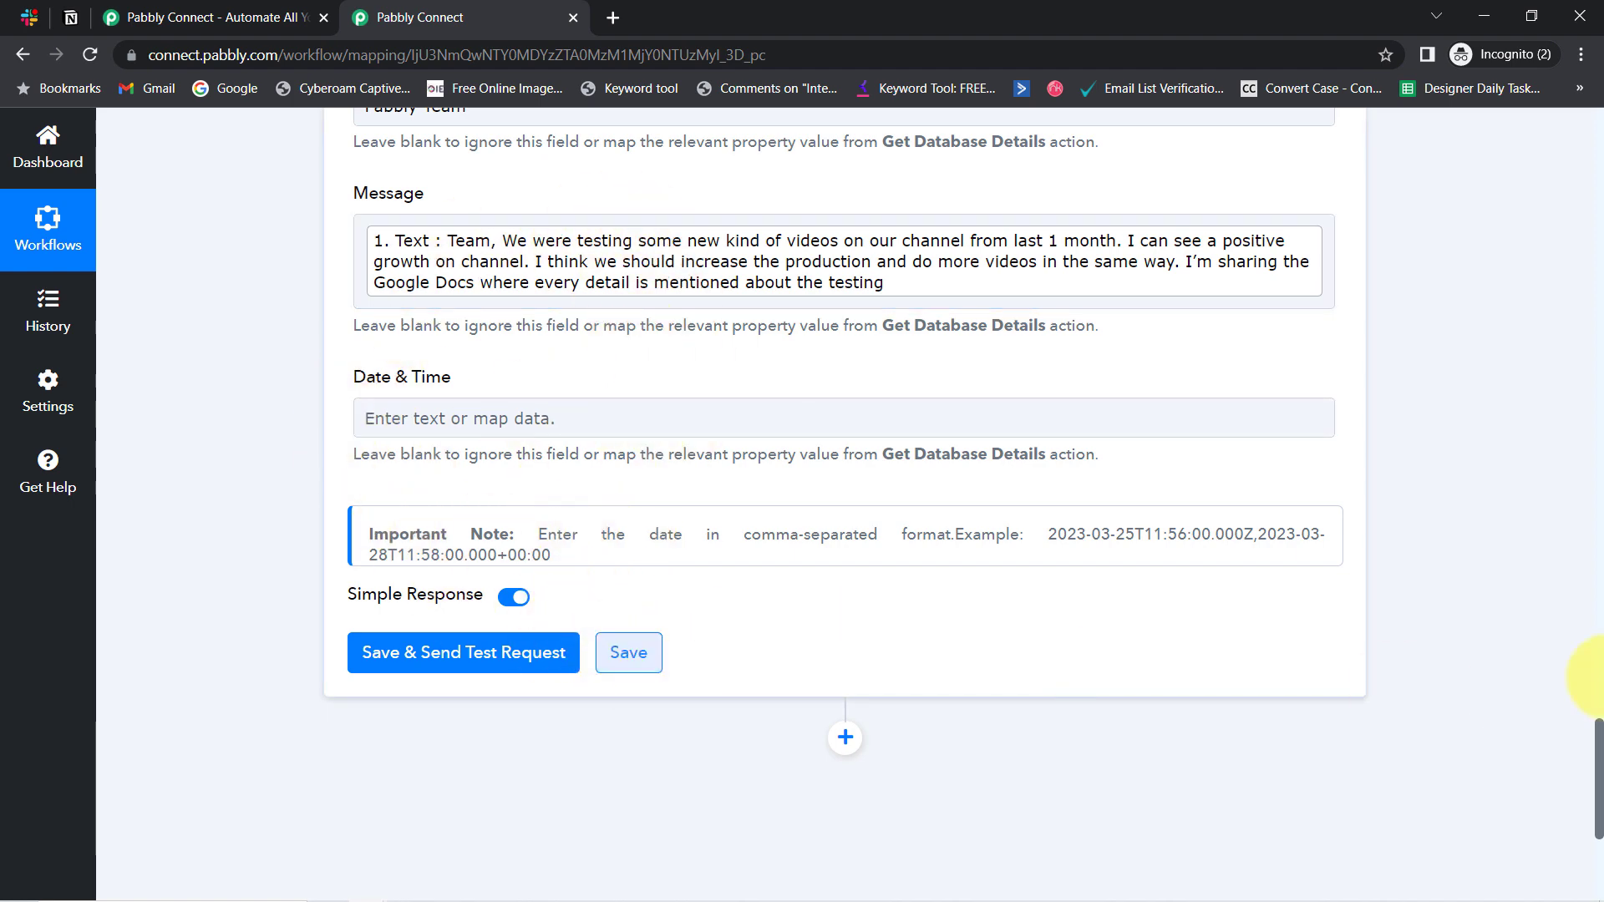
Reload the Notion action's fields by saving its connection again with the existing connection Notion #43
{"action": "scroll", "coordinate": [1578, 836], "scroll_direction": "up", "scroll_amount": 8}
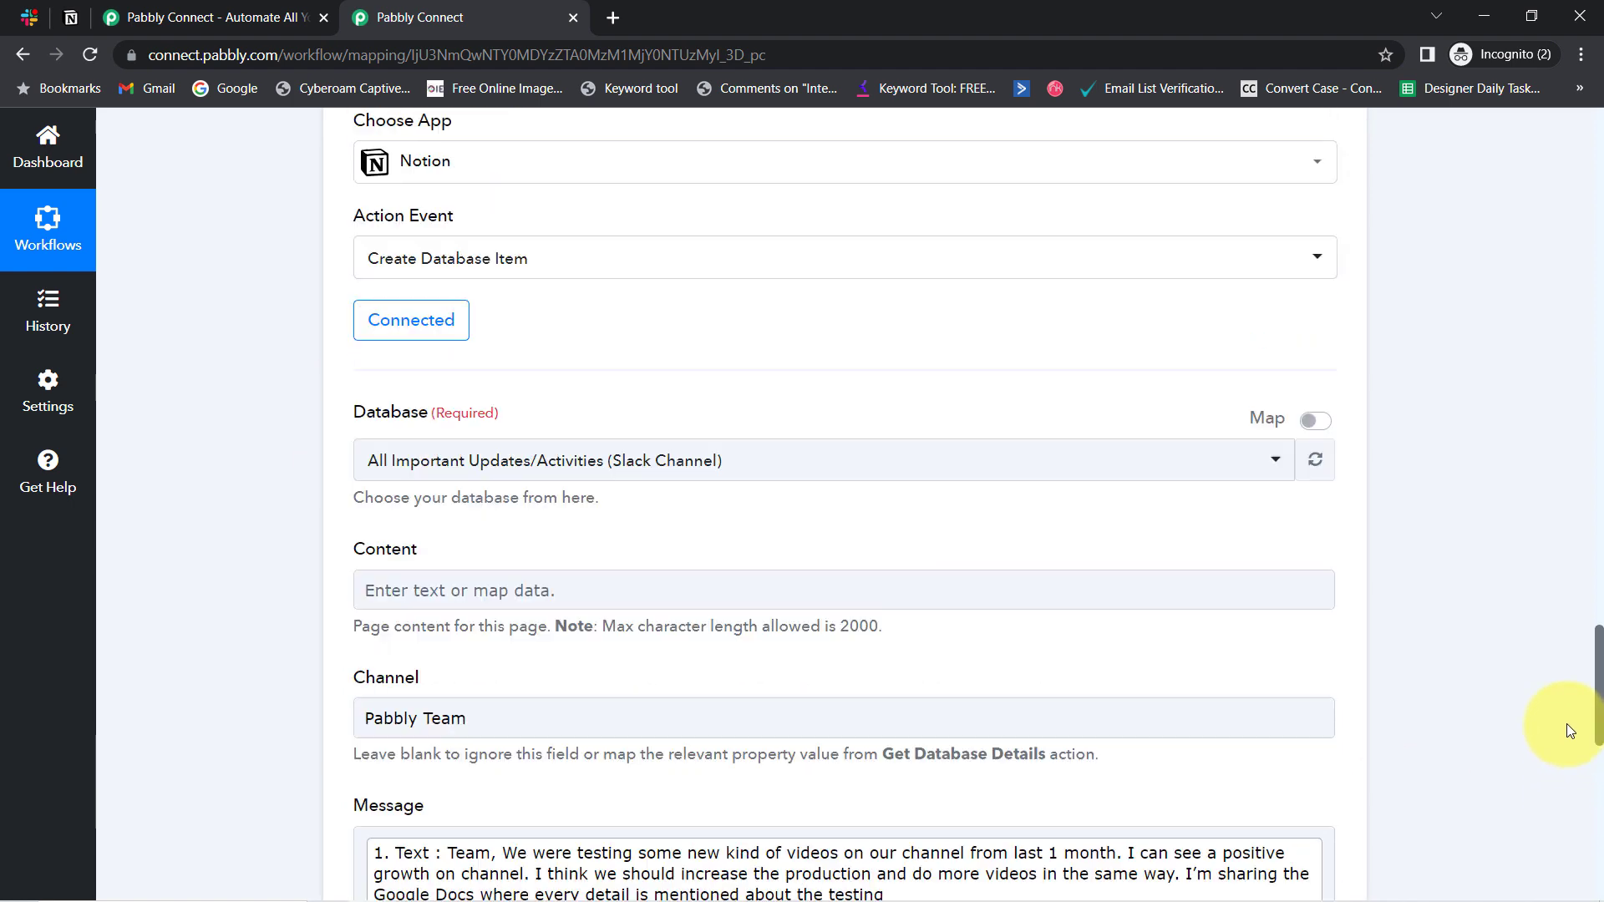
{"action": "left_click", "coordinate": [441, 426]}
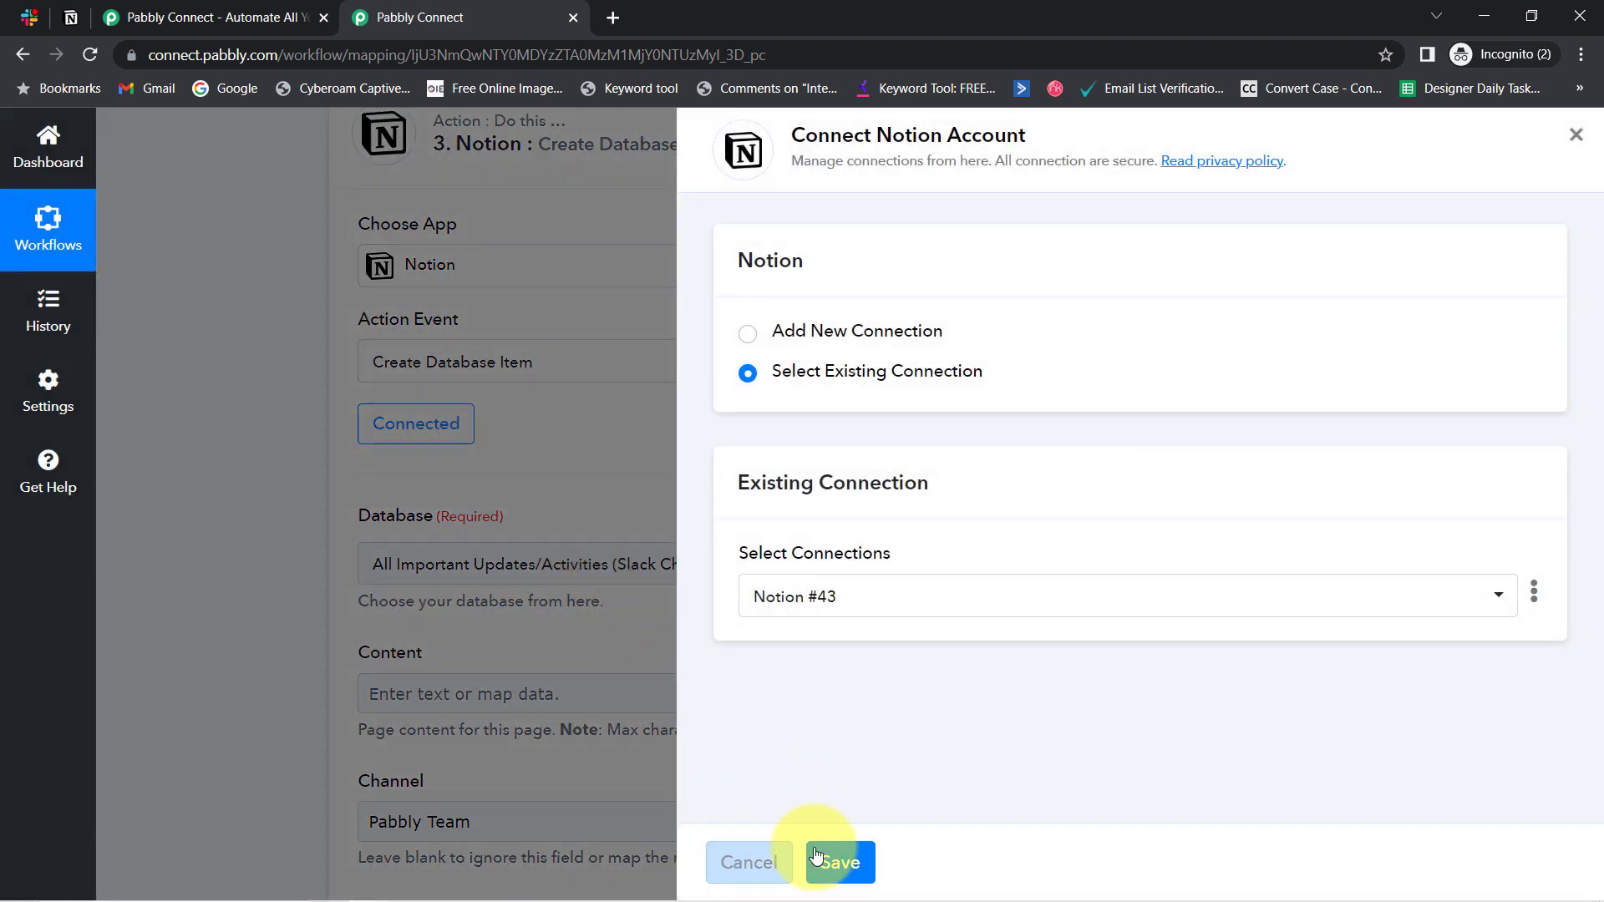
{"action": "left_click", "coordinate": [838, 863]}
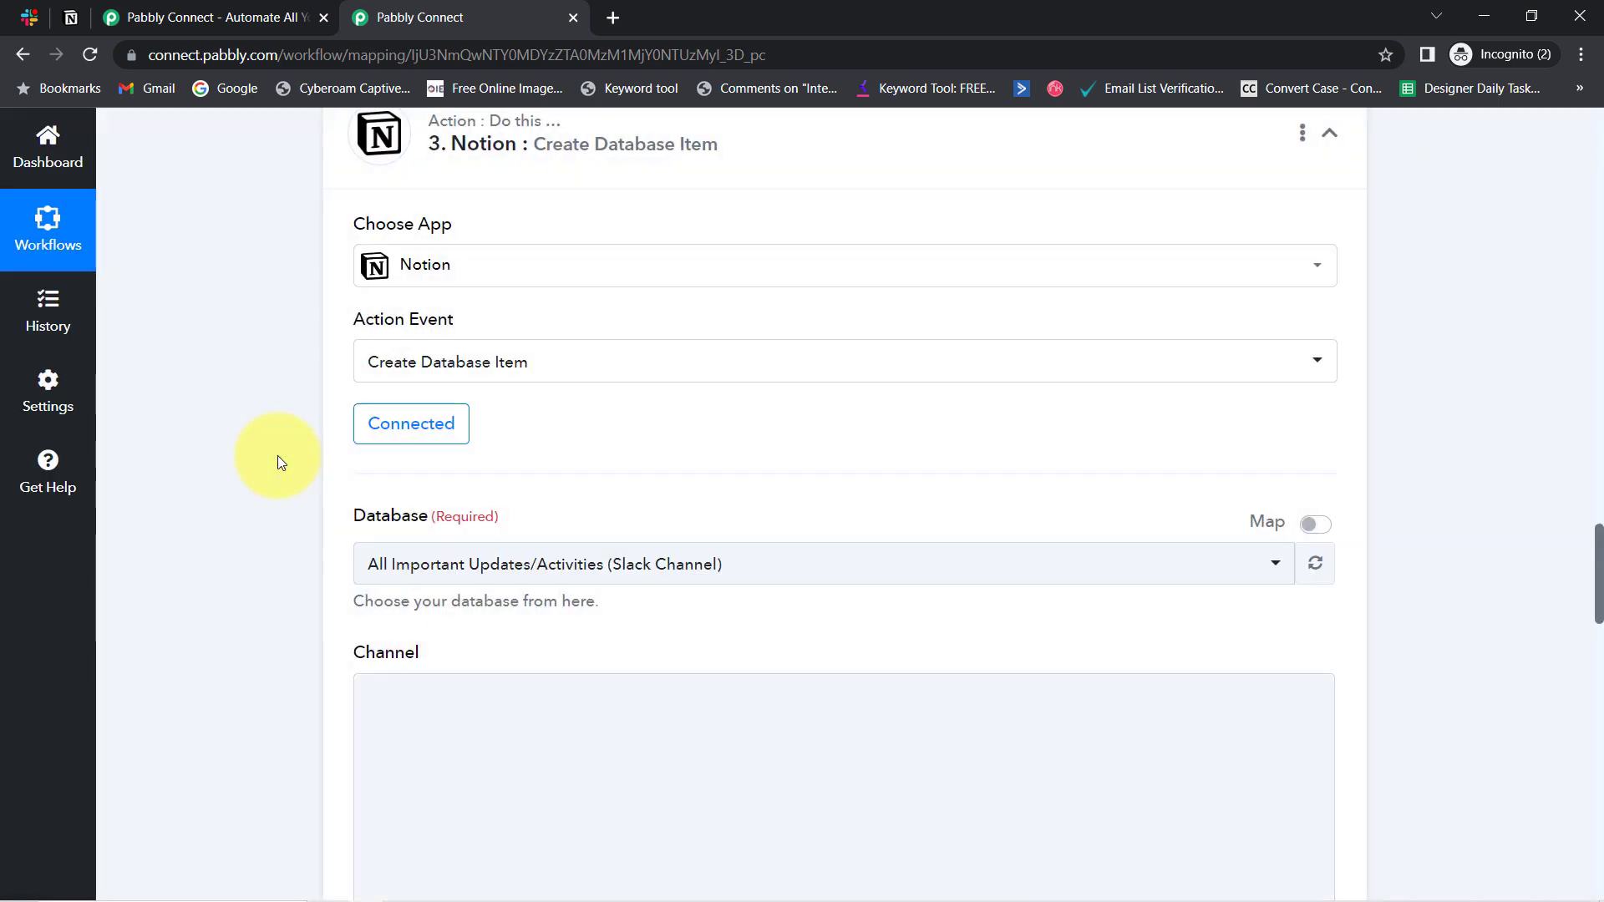
Map the Result value from the DateTime Formatter step into the Notion action's Date & Time field
{"action": "left_click_drag", "start_coordinate": [1597, 628], "coordinate": [1579, 716]}
{"action": "left_click", "coordinate": [423, 382]}
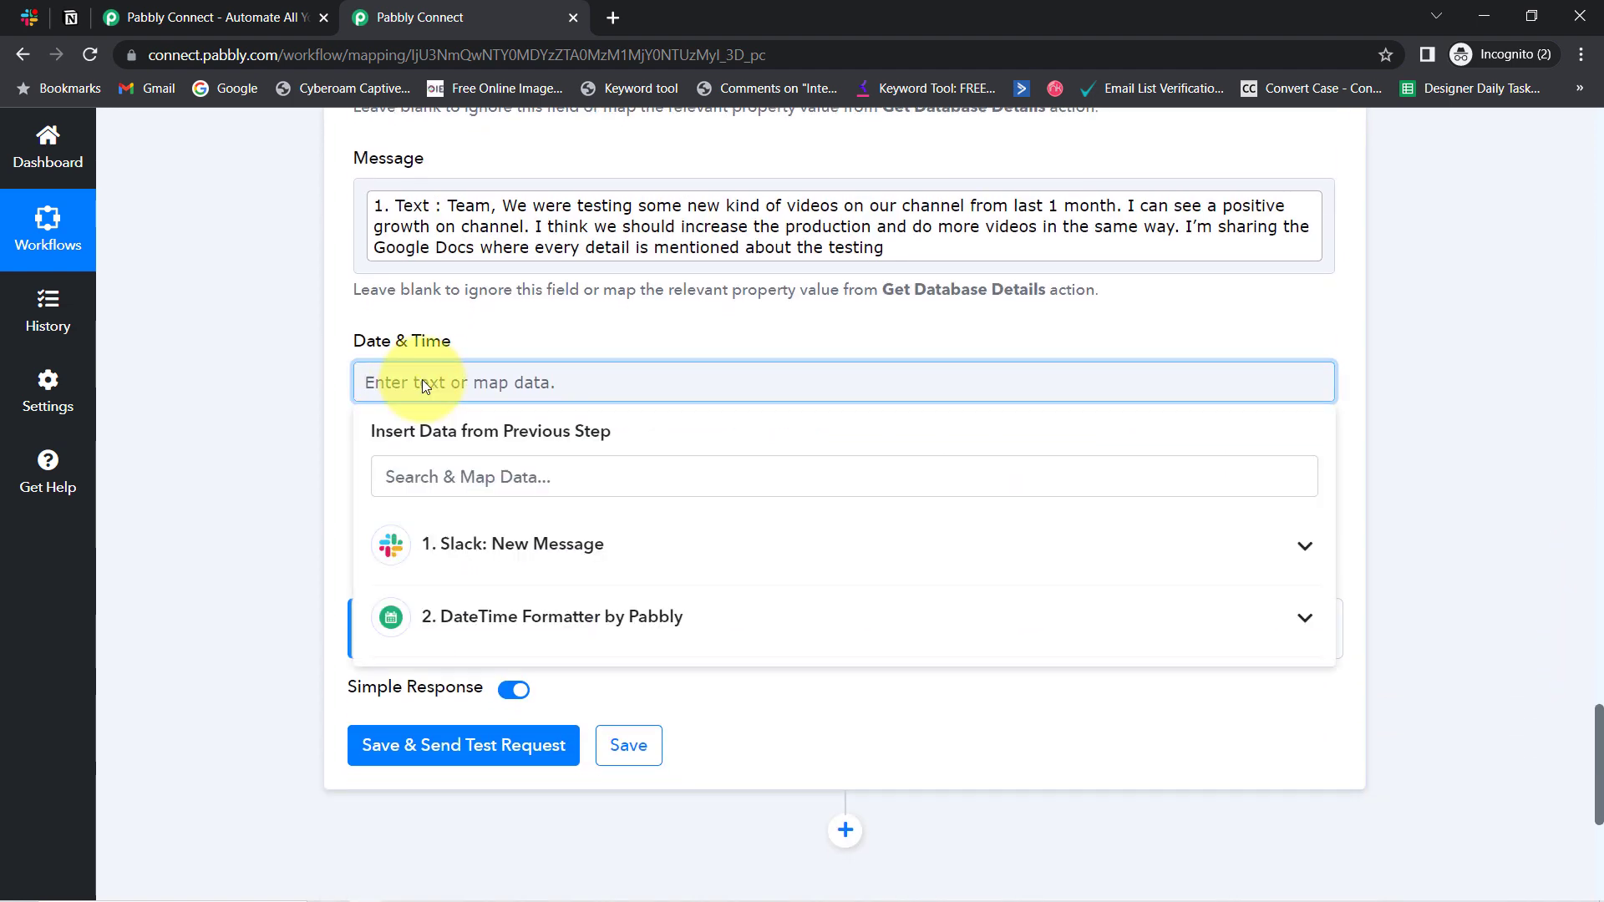
{"action": "left_click", "coordinate": [468, 625]}
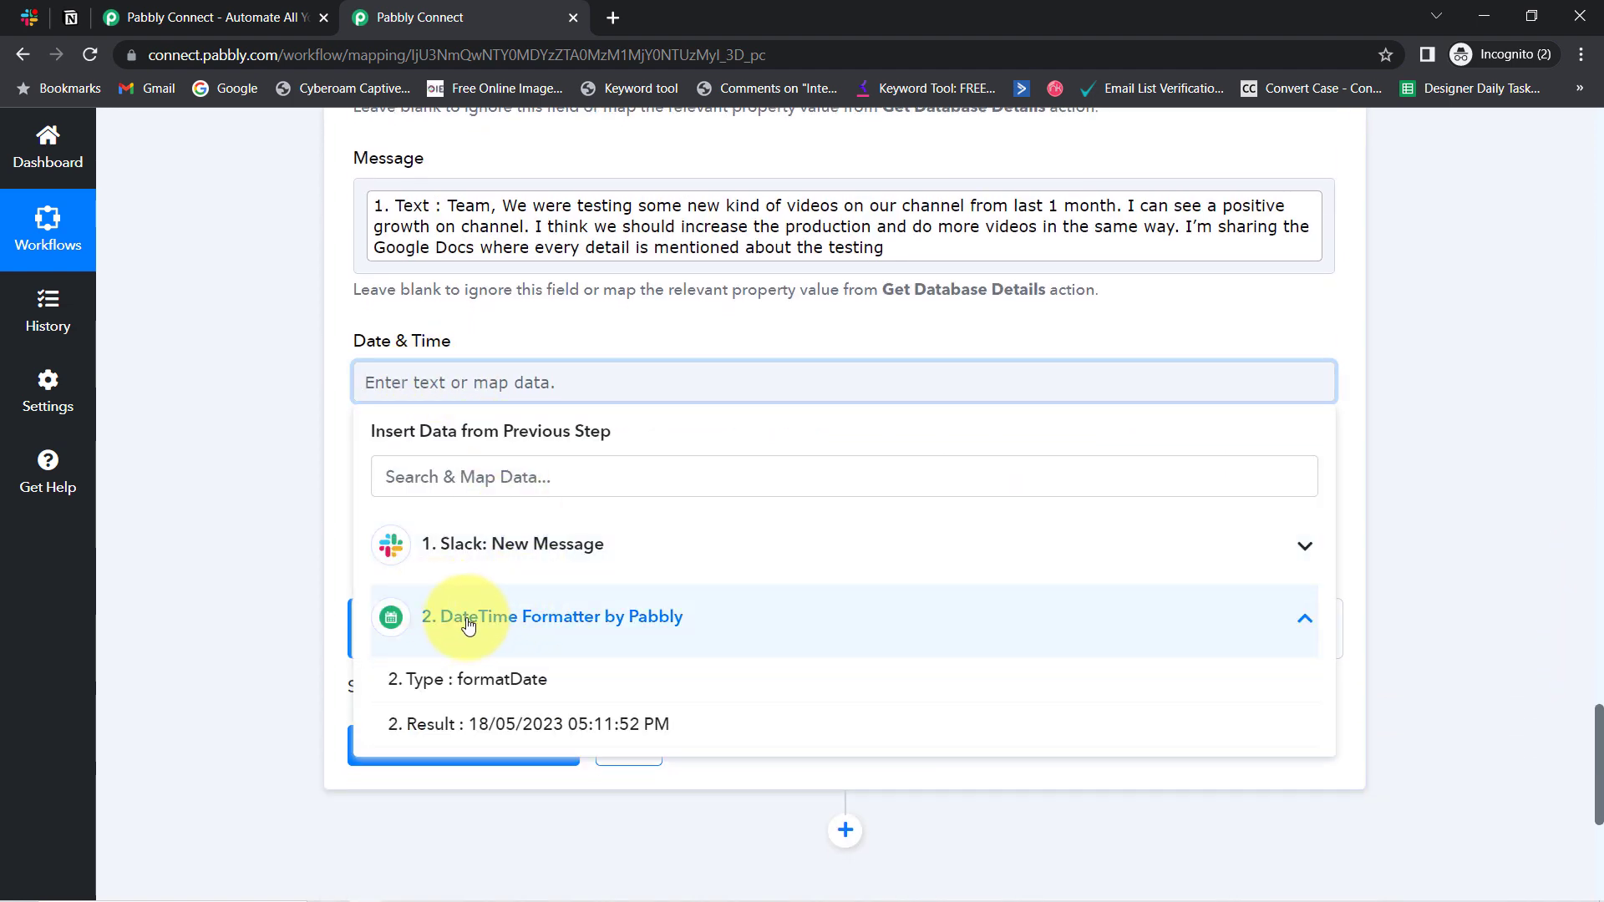
{"action": "left_click", "coordinate": [546, 726]}
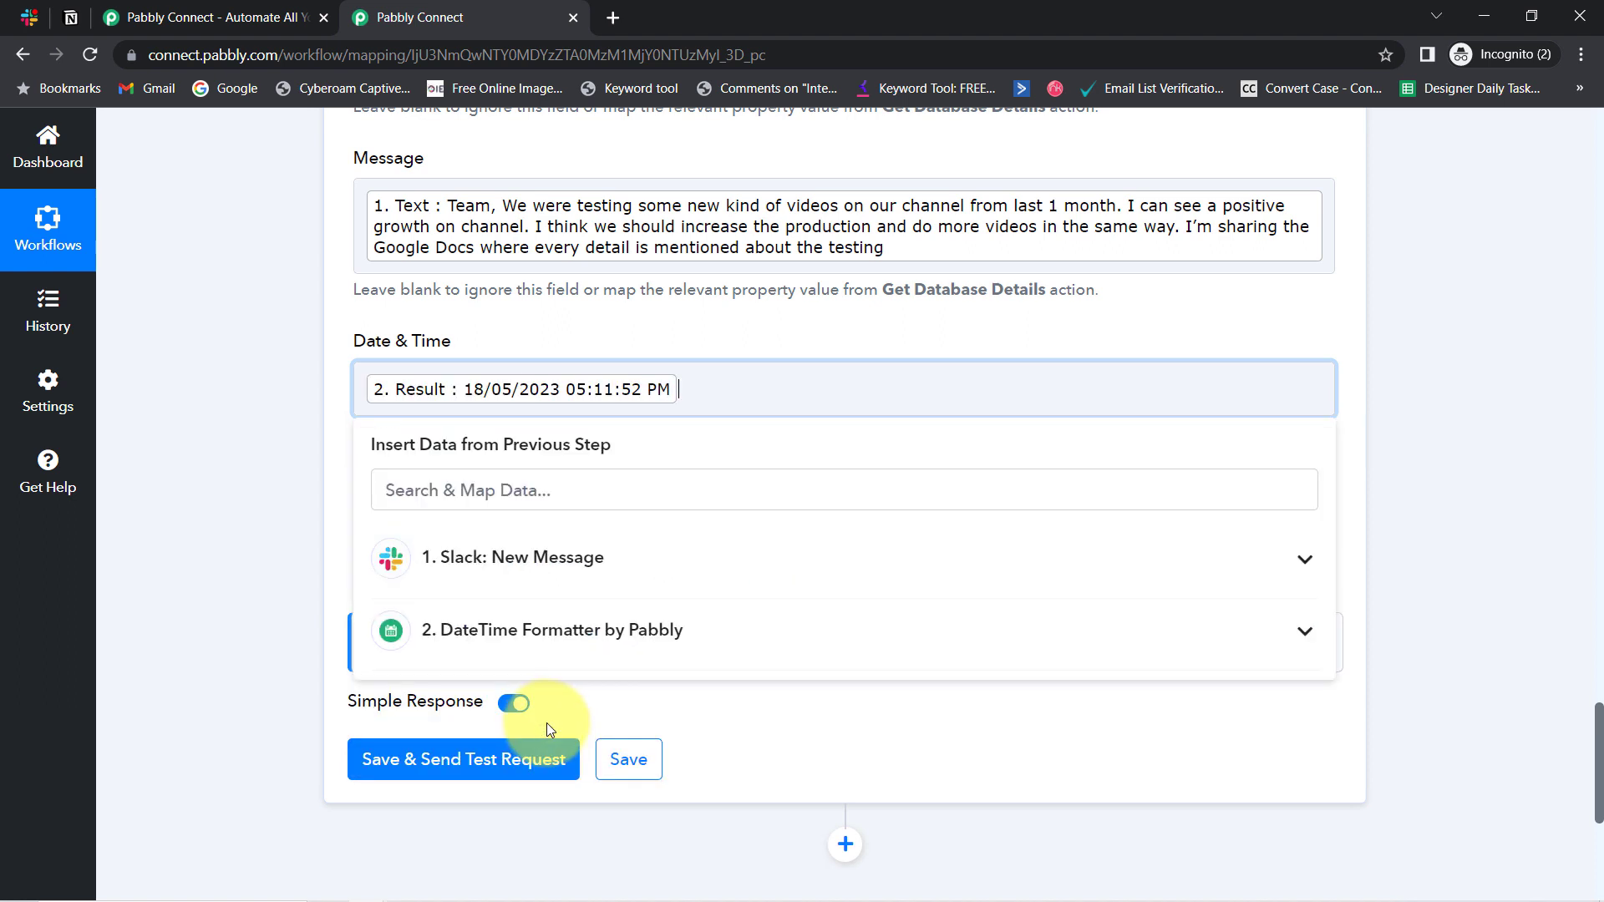
{"action": "left_click", "coordinate": [192, 350]}
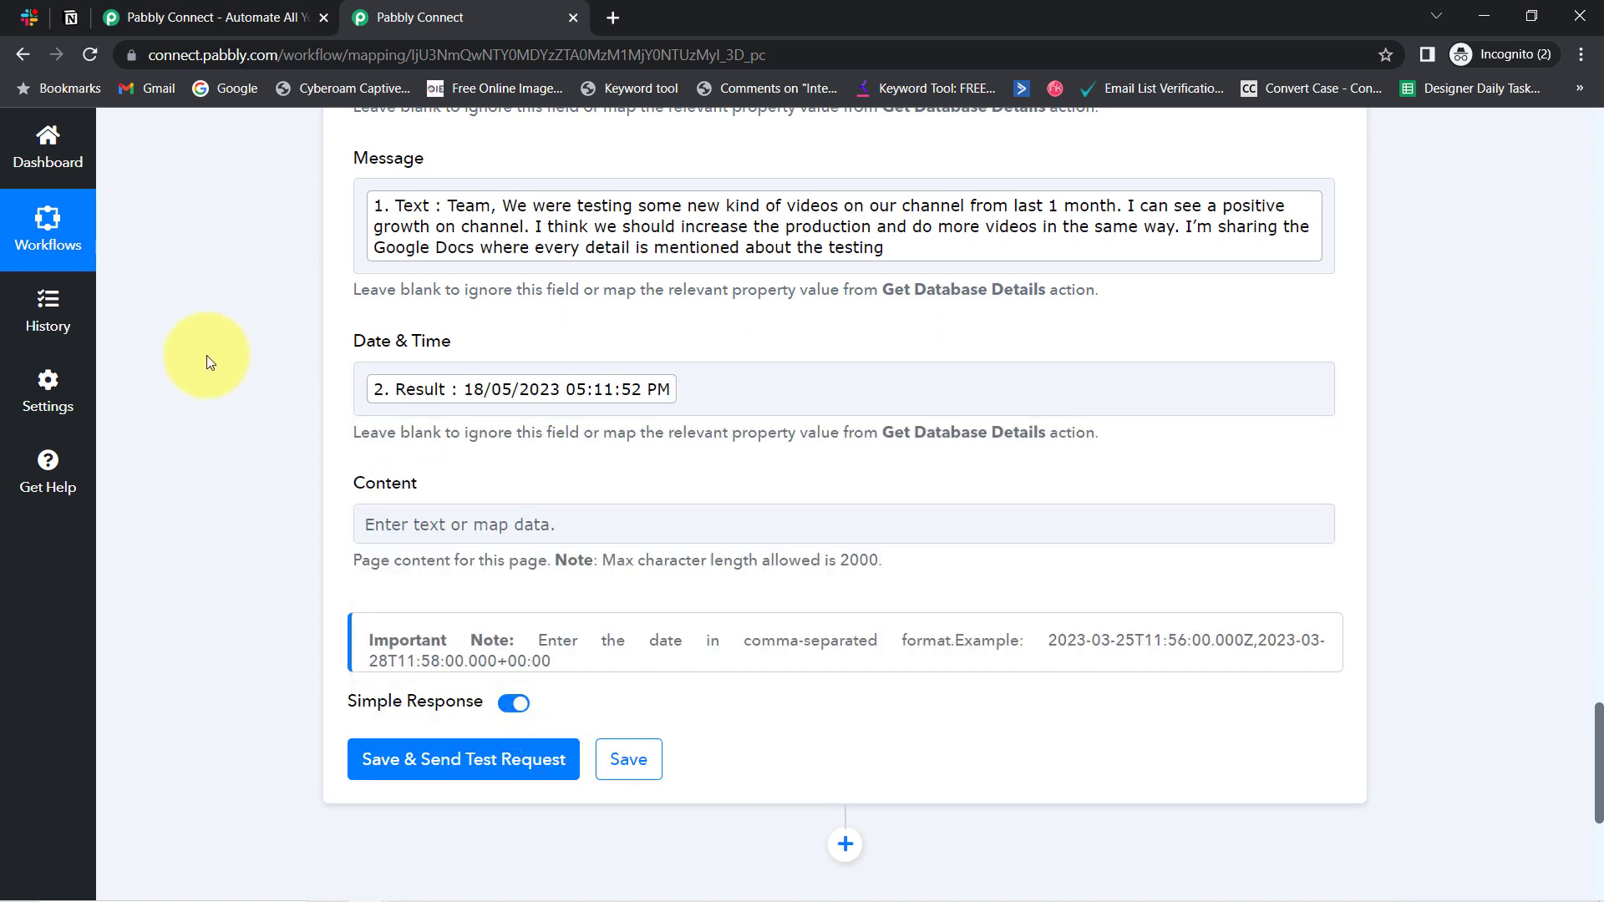
Review the DateTime Formatter's Result value and the columns of the Notion table before testing the Notion action
{"action": "left_click_drag", "start_coordinate": [1596, 751], "coordinate": [1541, 576]}
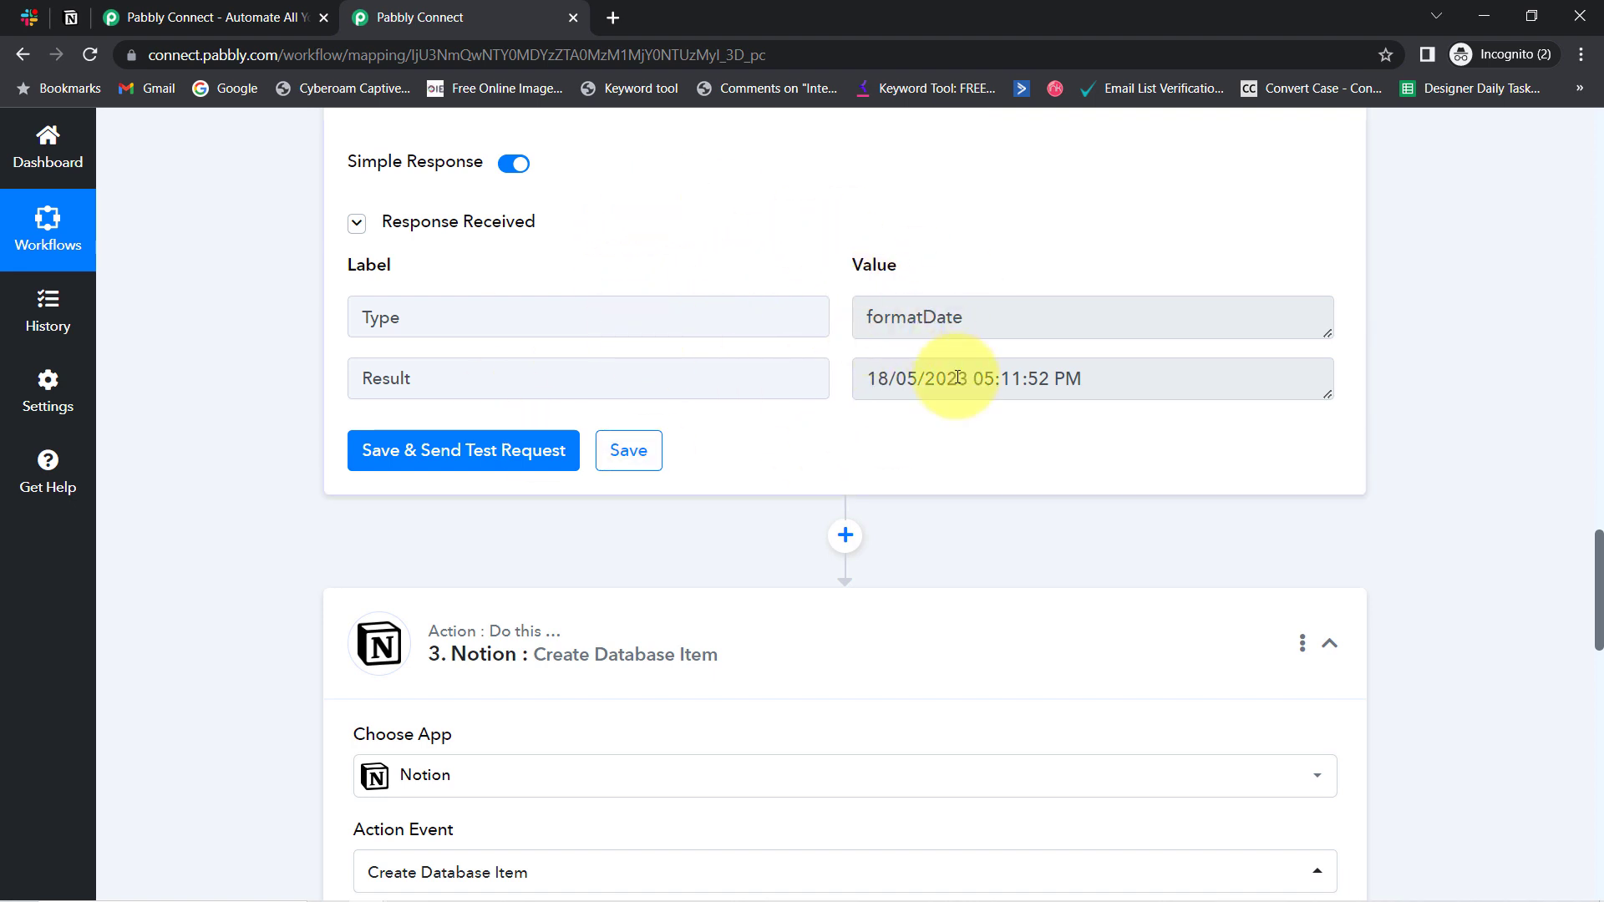
{"action": "left_click_drag", "start_coordinate": [957, 378], "coordinate": [1039, 376]}
{"action": "left_click", "coordinate": [70, 17]}
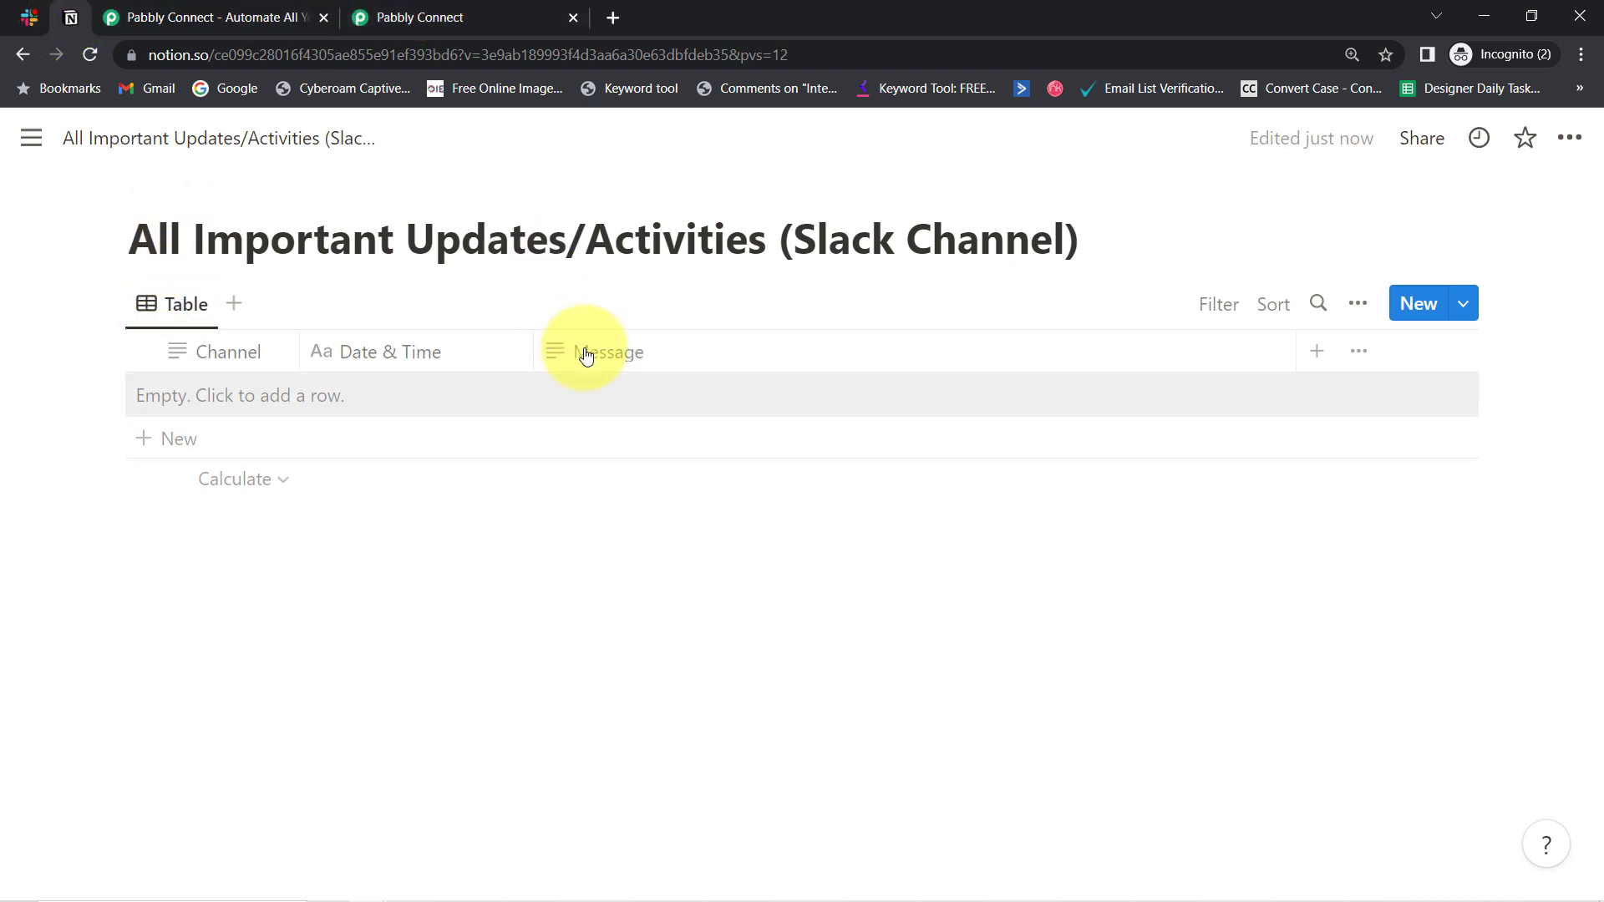
{"action": "left_click", "coordinate": [410, 16]}
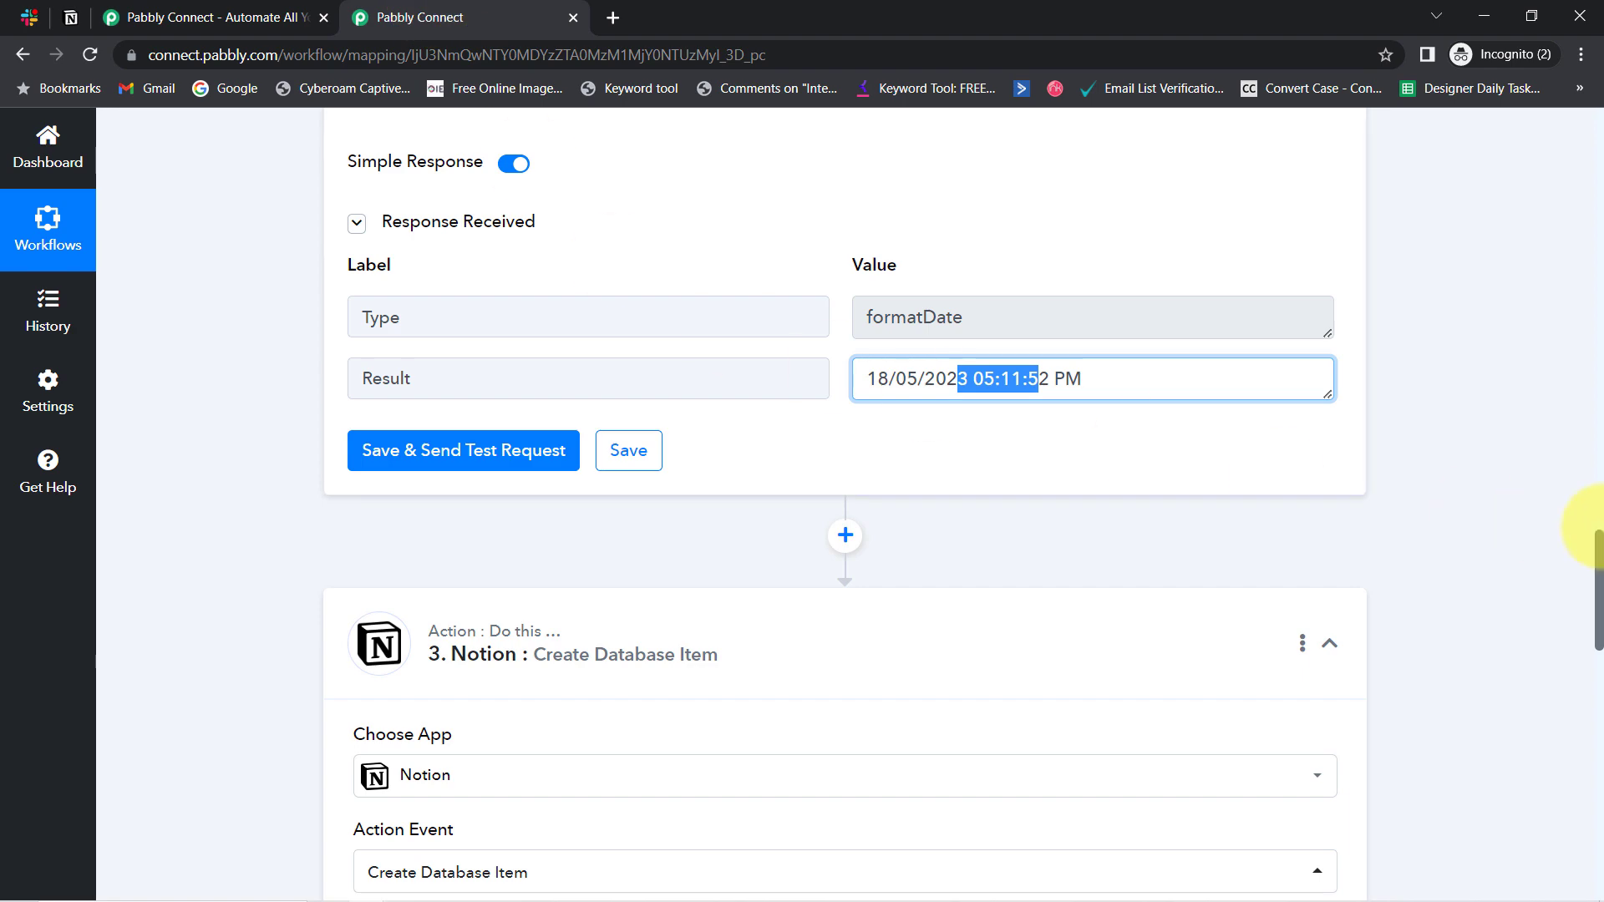
Save the Notion Create Database Item action, send its test request, and check the table in Notion
{"action": "left_click_drag", "start_coordinate": [1597, 594], "coordinate": [1573, 796]}
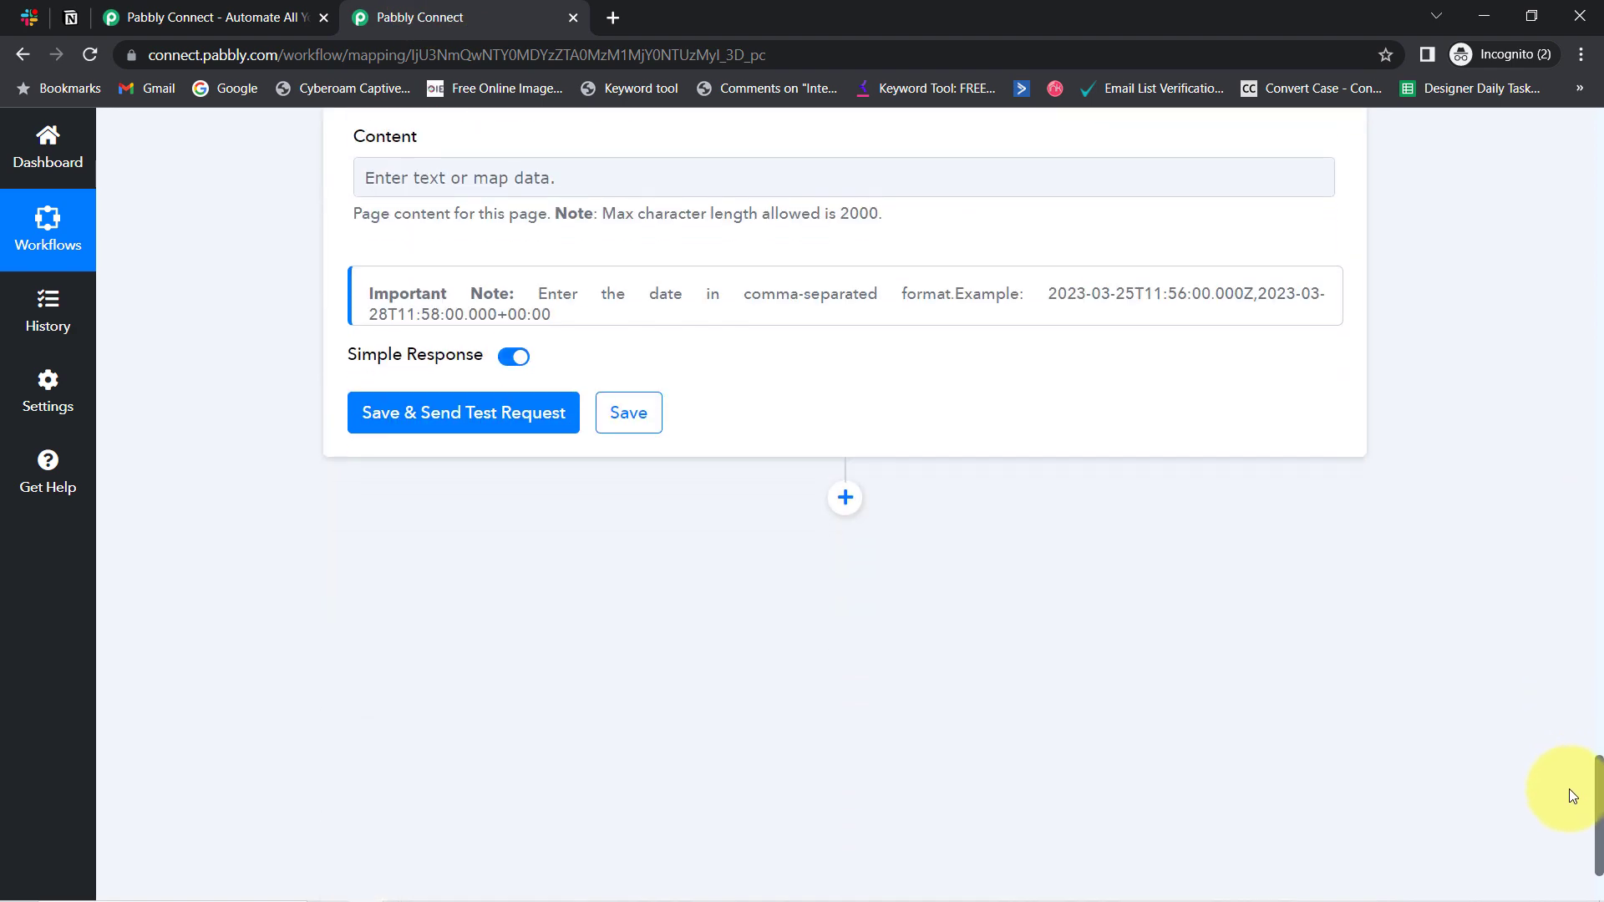
{"action": "left_click", "coordinate": [399, 428]}
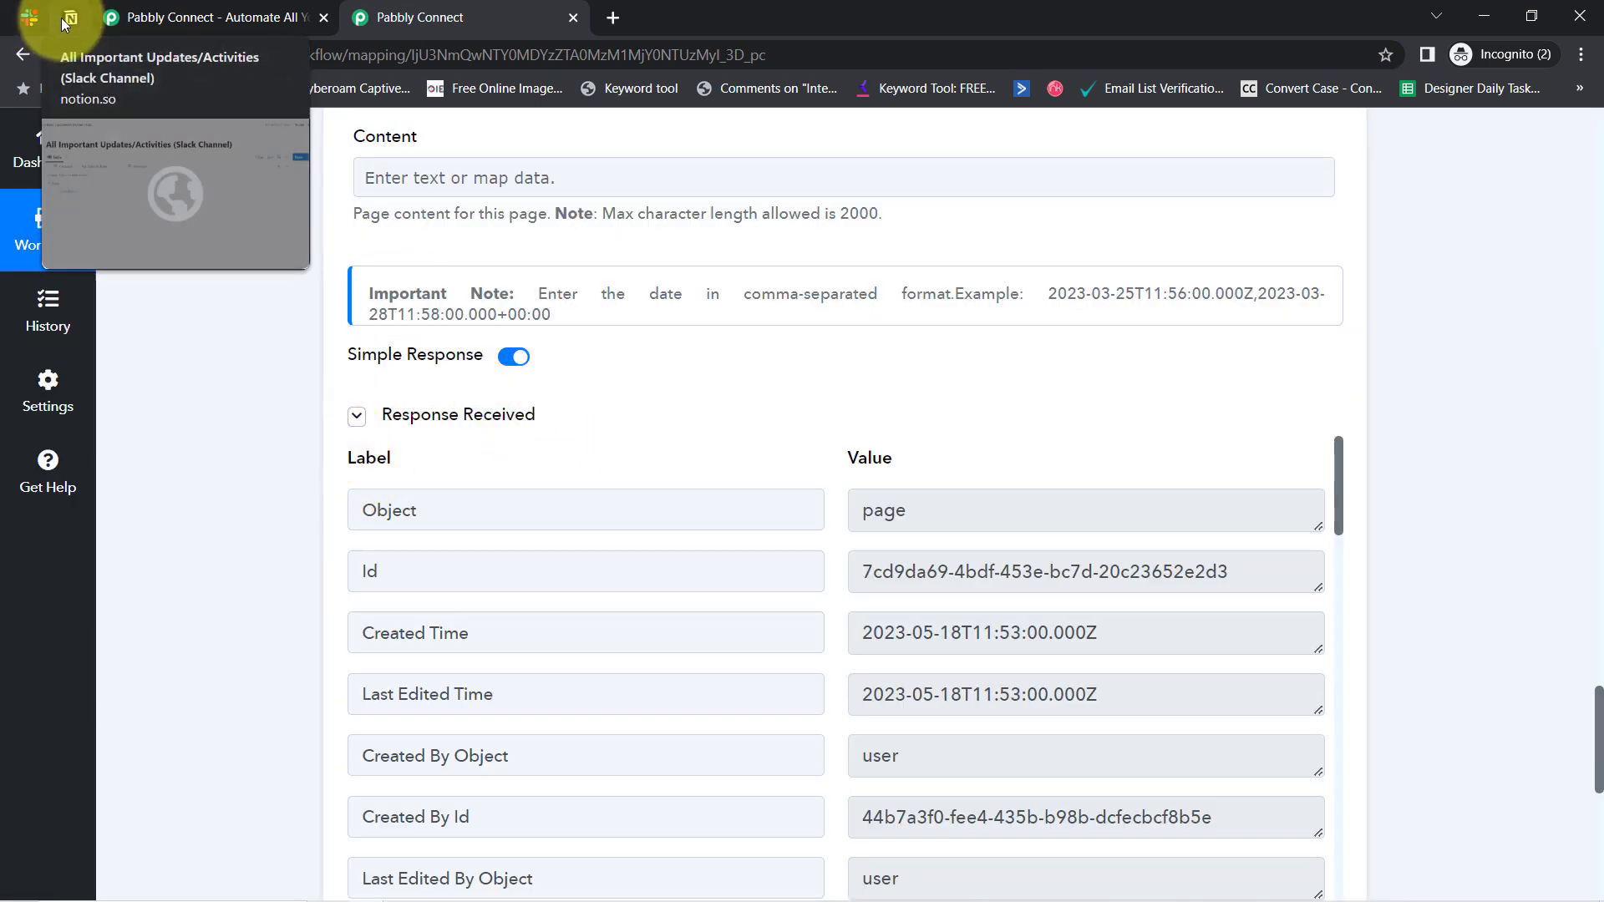
{"action": "left_click", "coordinate": [64, 19]}
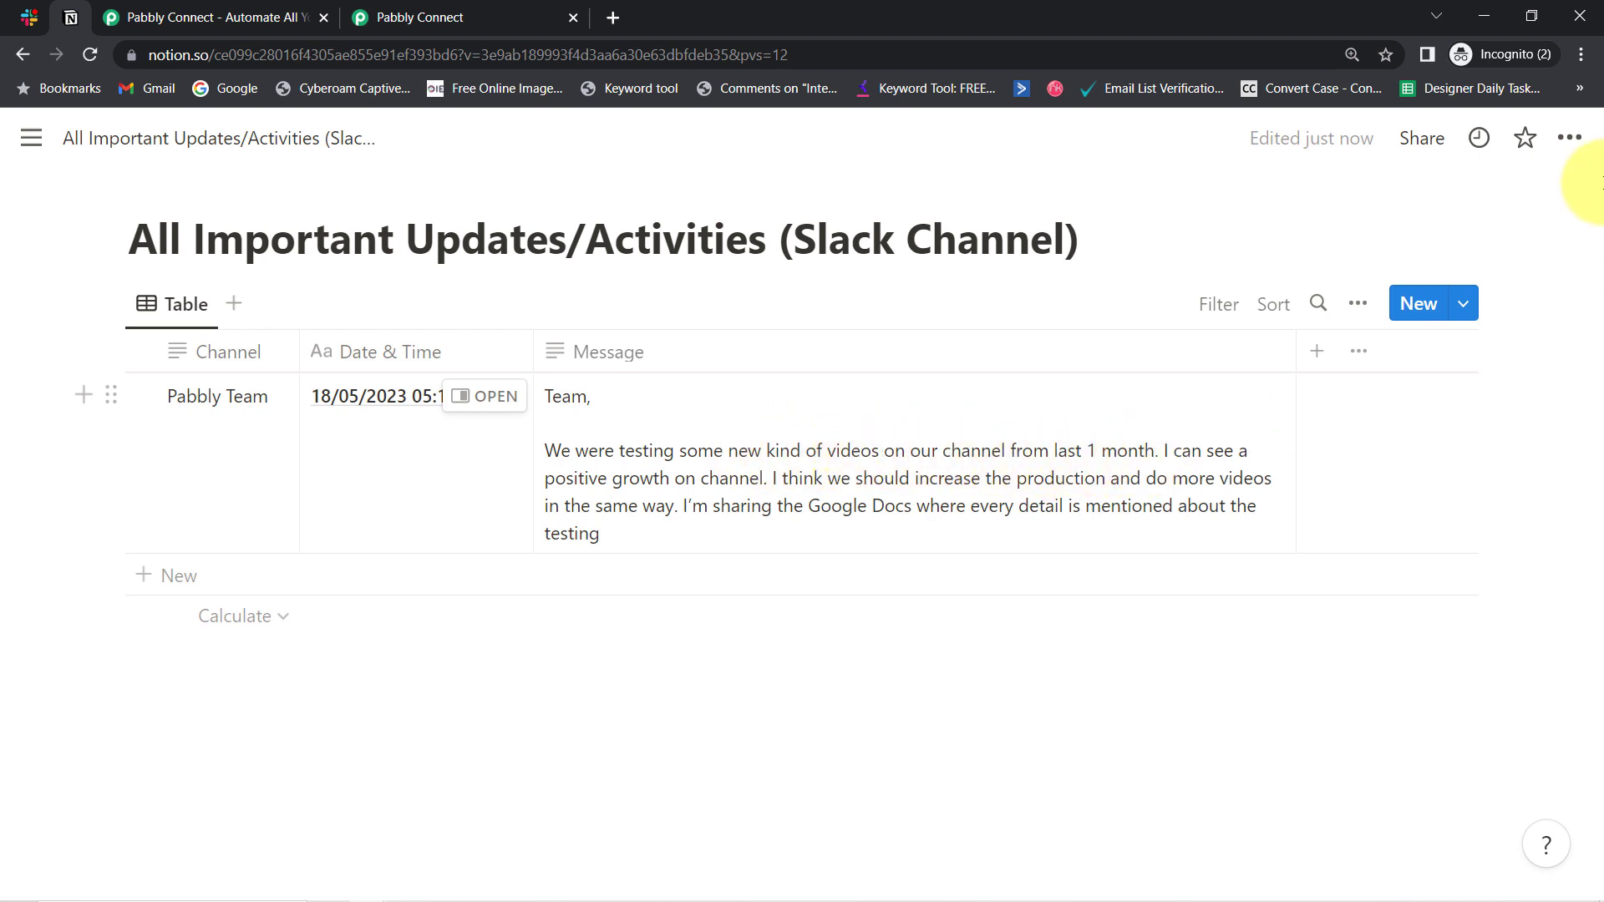
Enlarge the Notion page view and compare the new table row with the original message in Slack's pabbly-team channel
{"action": "left_click", "coordinate": [1581, 55]}
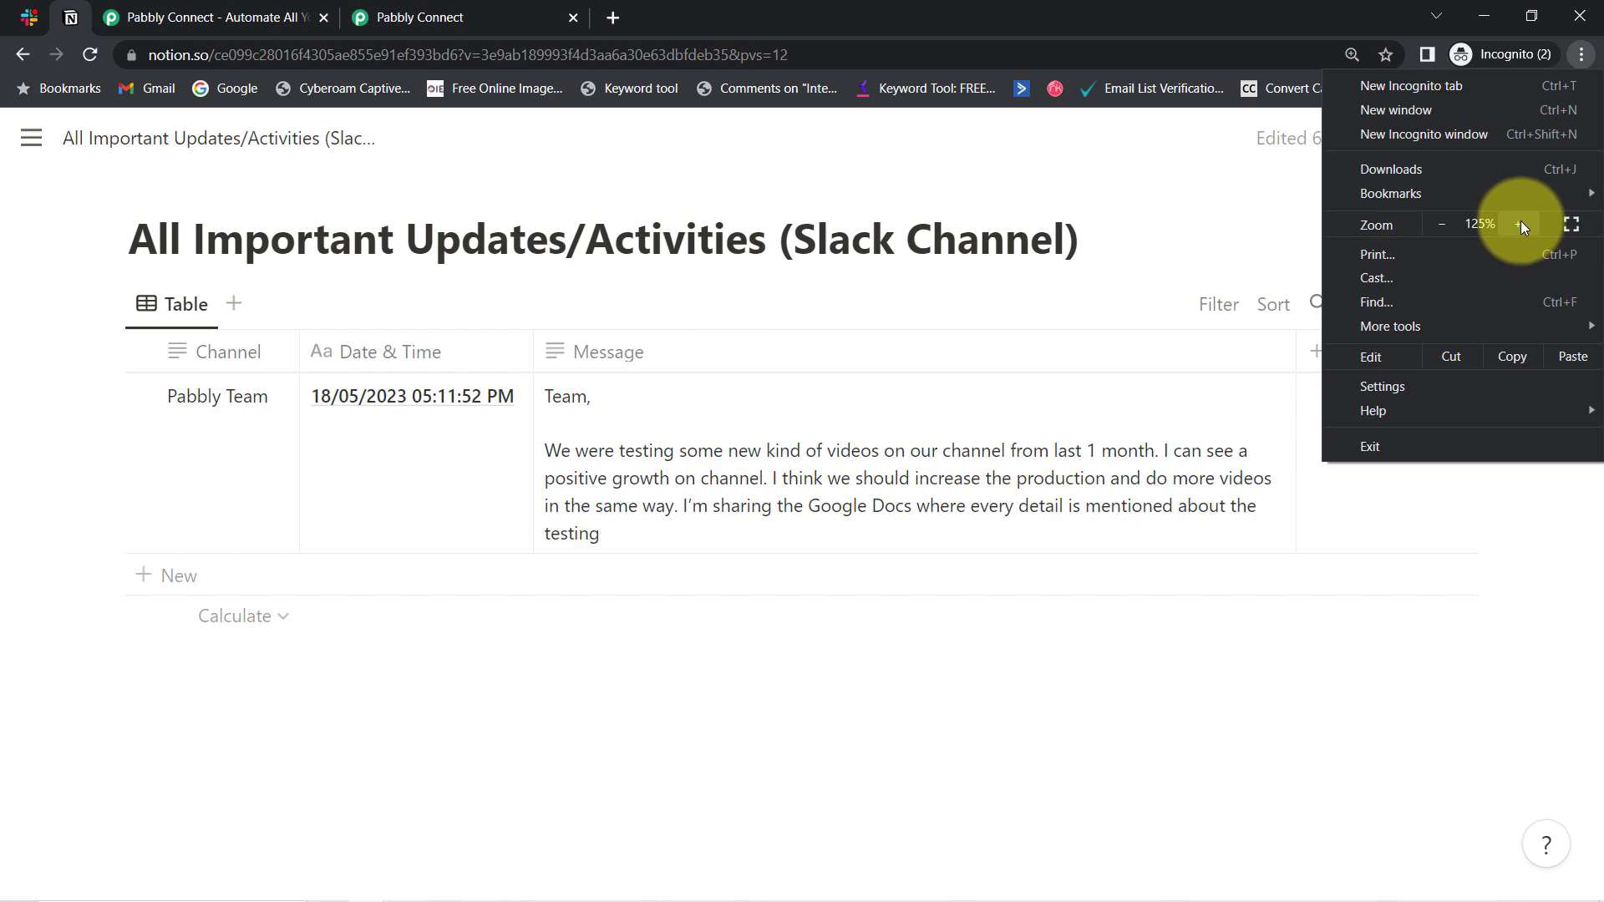
{"action": "left_click", "coordinate": [1518, 222]}
{"action": "left_click", "coordinate": [376, 179]}
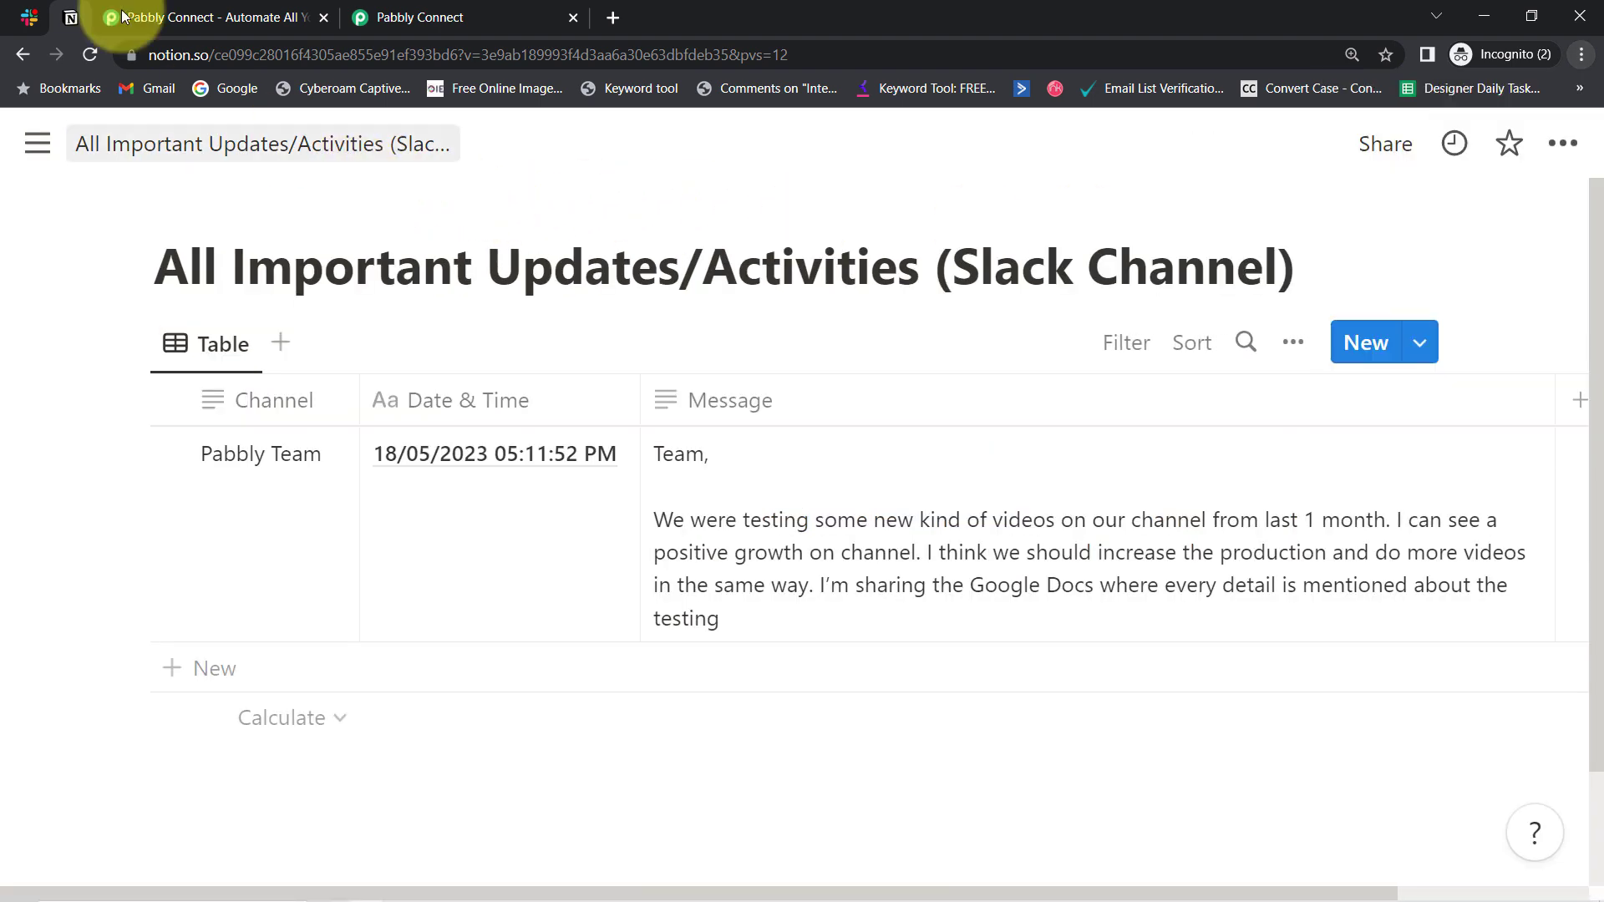
{"action": "left_click", "coordinate": [29, 17]}
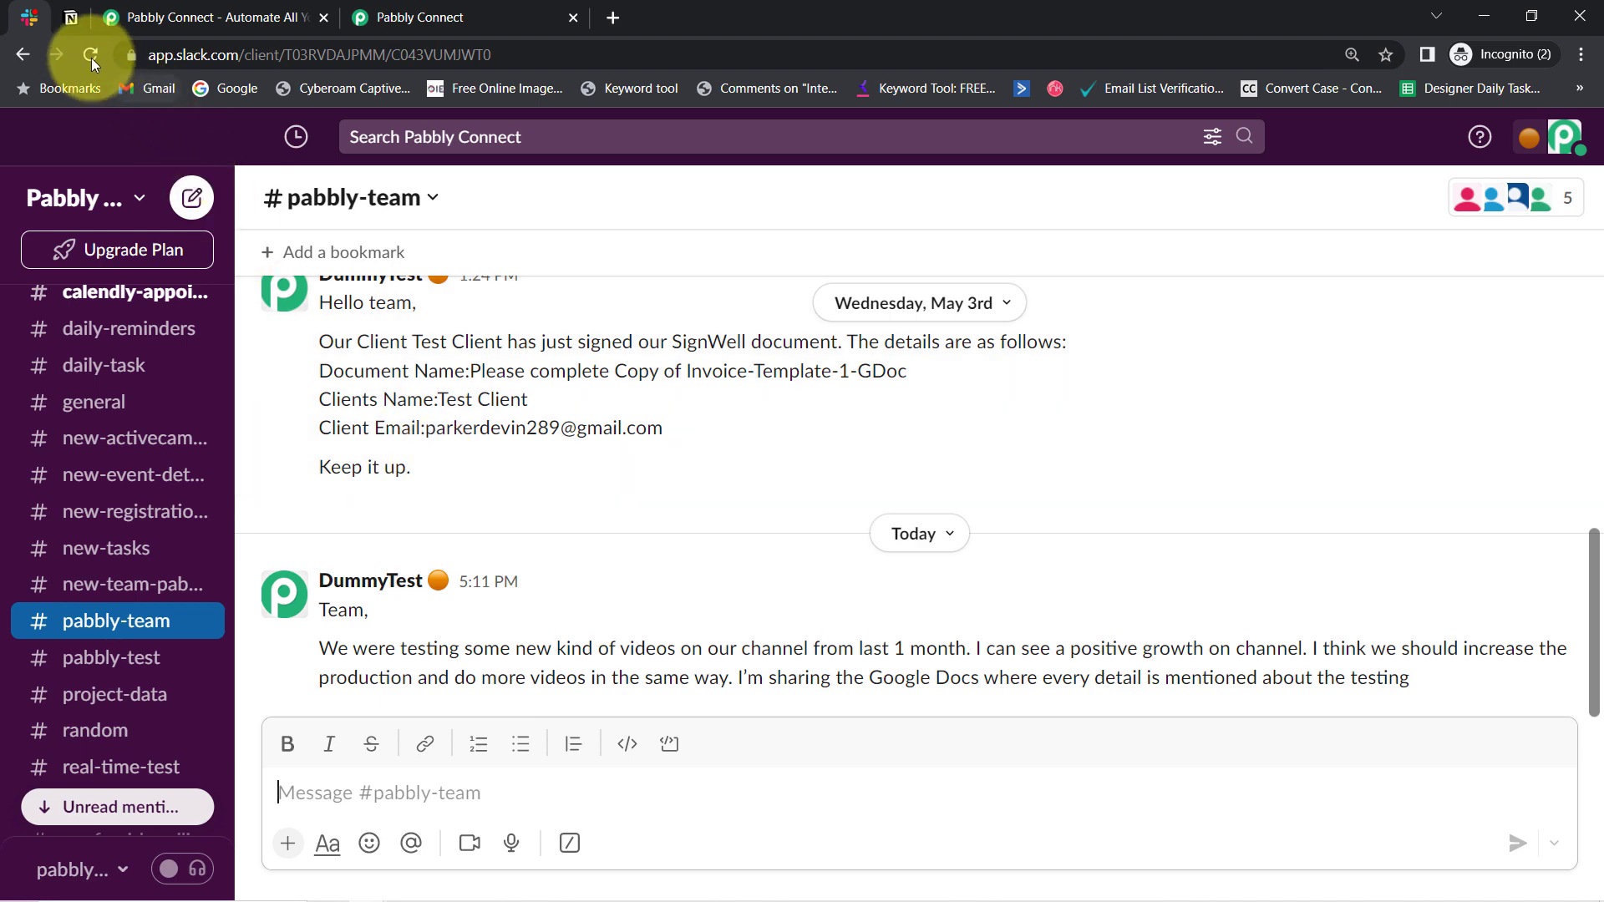
{"action": "left_click", "coordinate": [71, 16]}
{"action": "mouse_move", "coordinate": [527, 428]}
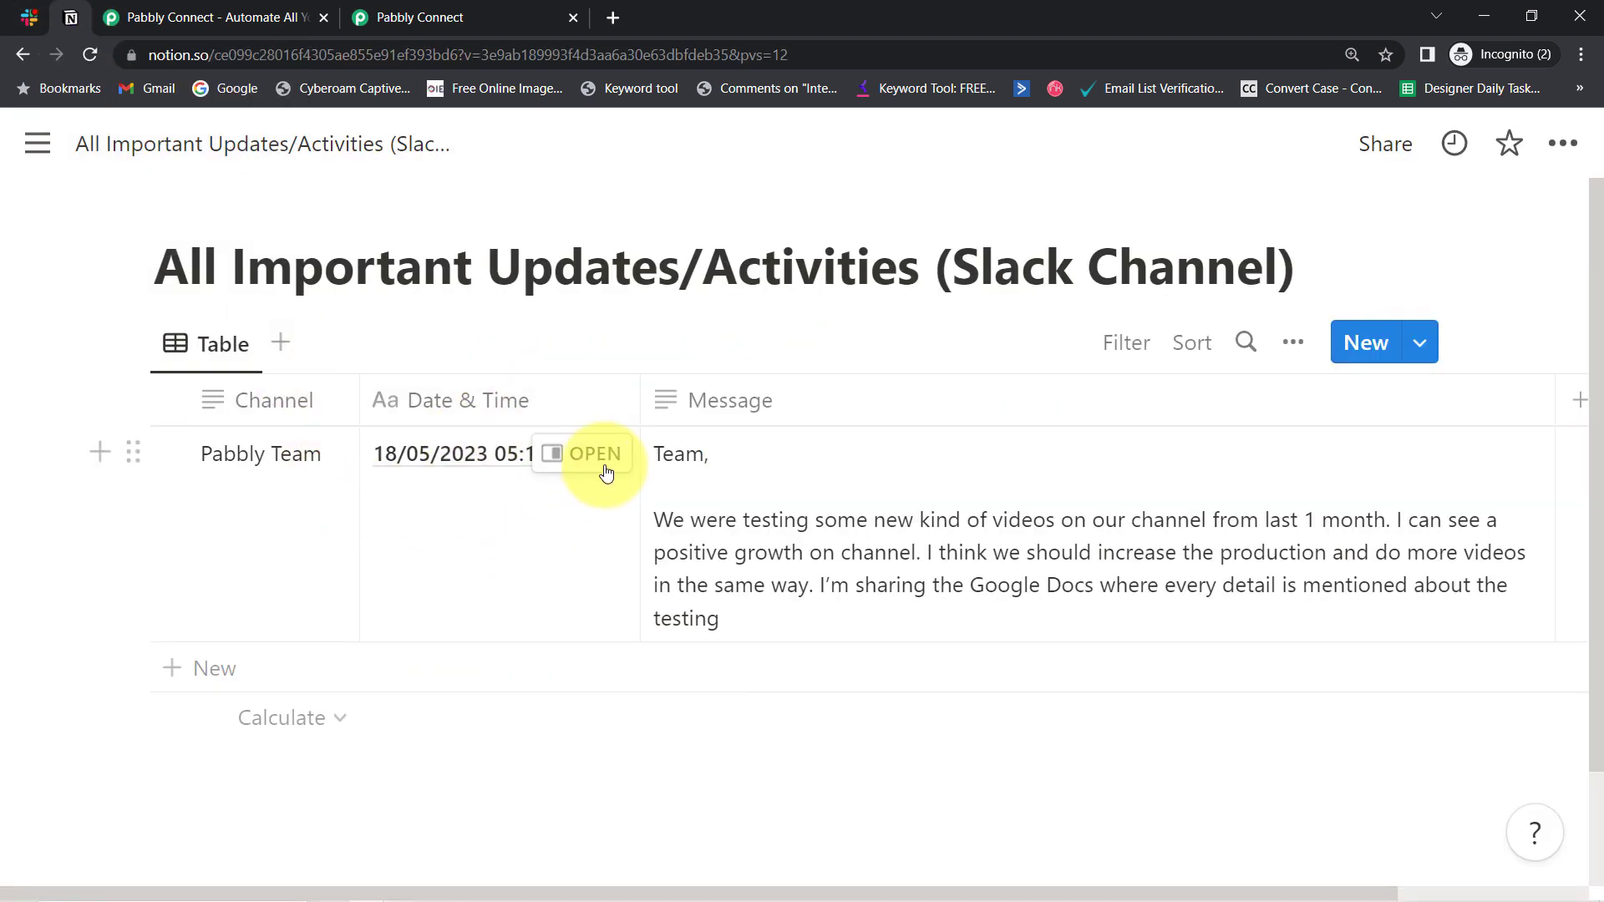
Close the spare Pabbly Connect website tab, return to the workflow, and collapse its Slack, Date/Time Formatter and Notion steps
{"action": "left_click", "coordinate": [323, 17]}
{"action": "left_click", "coordinate": [209, 17]}
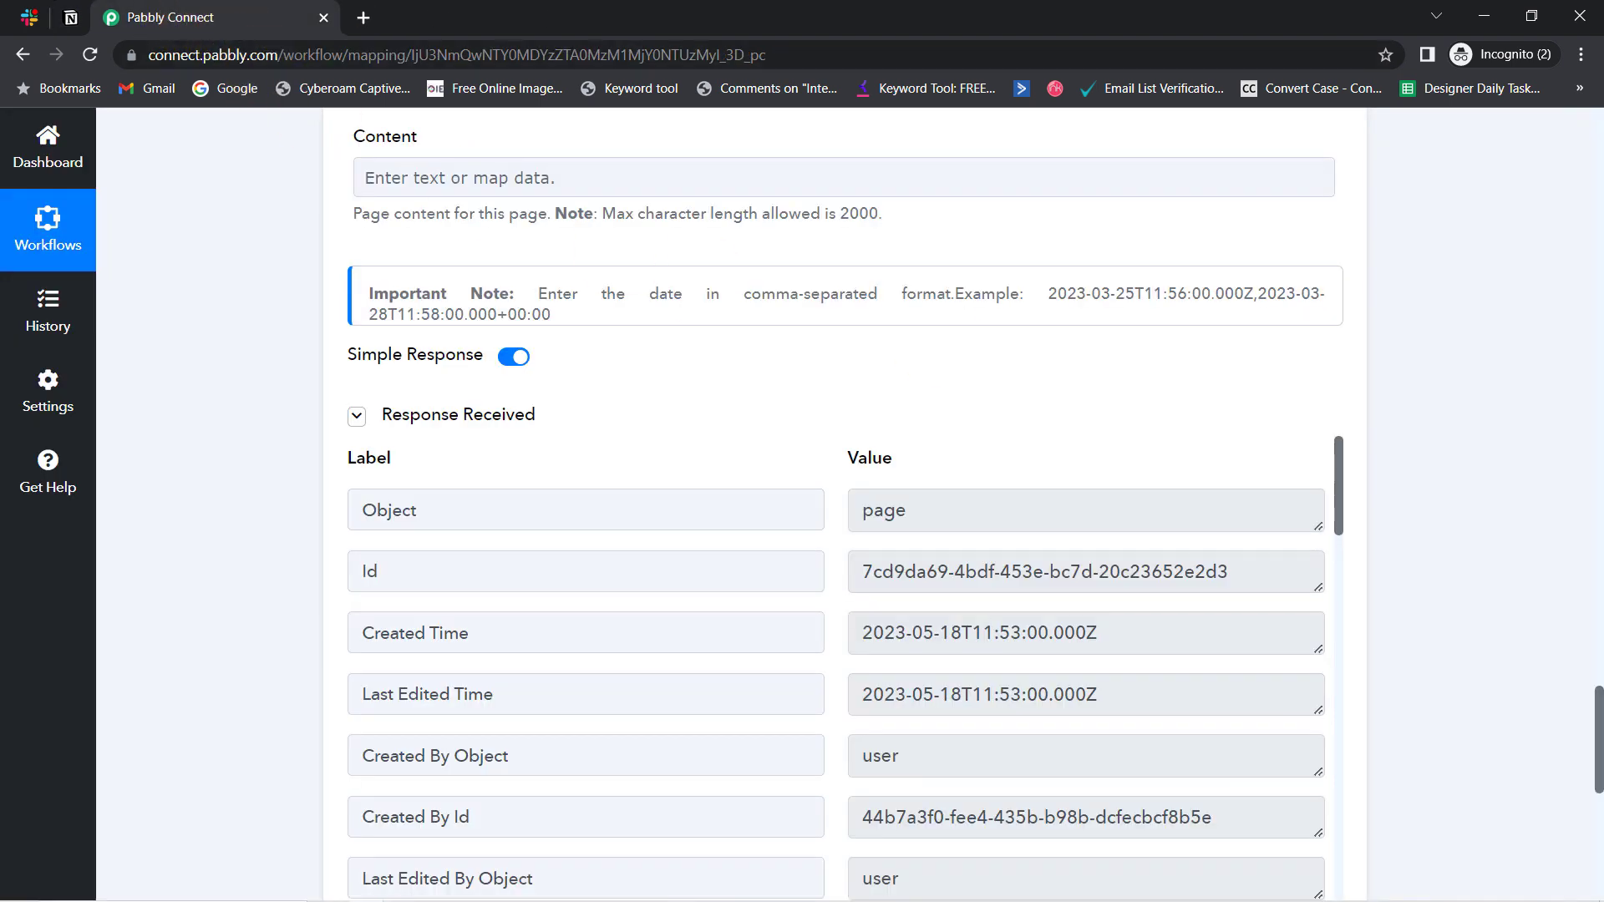
{"action": "left_click_drag", "start_coordinate": [1600, 735], "coordinate": [1504, 153]}
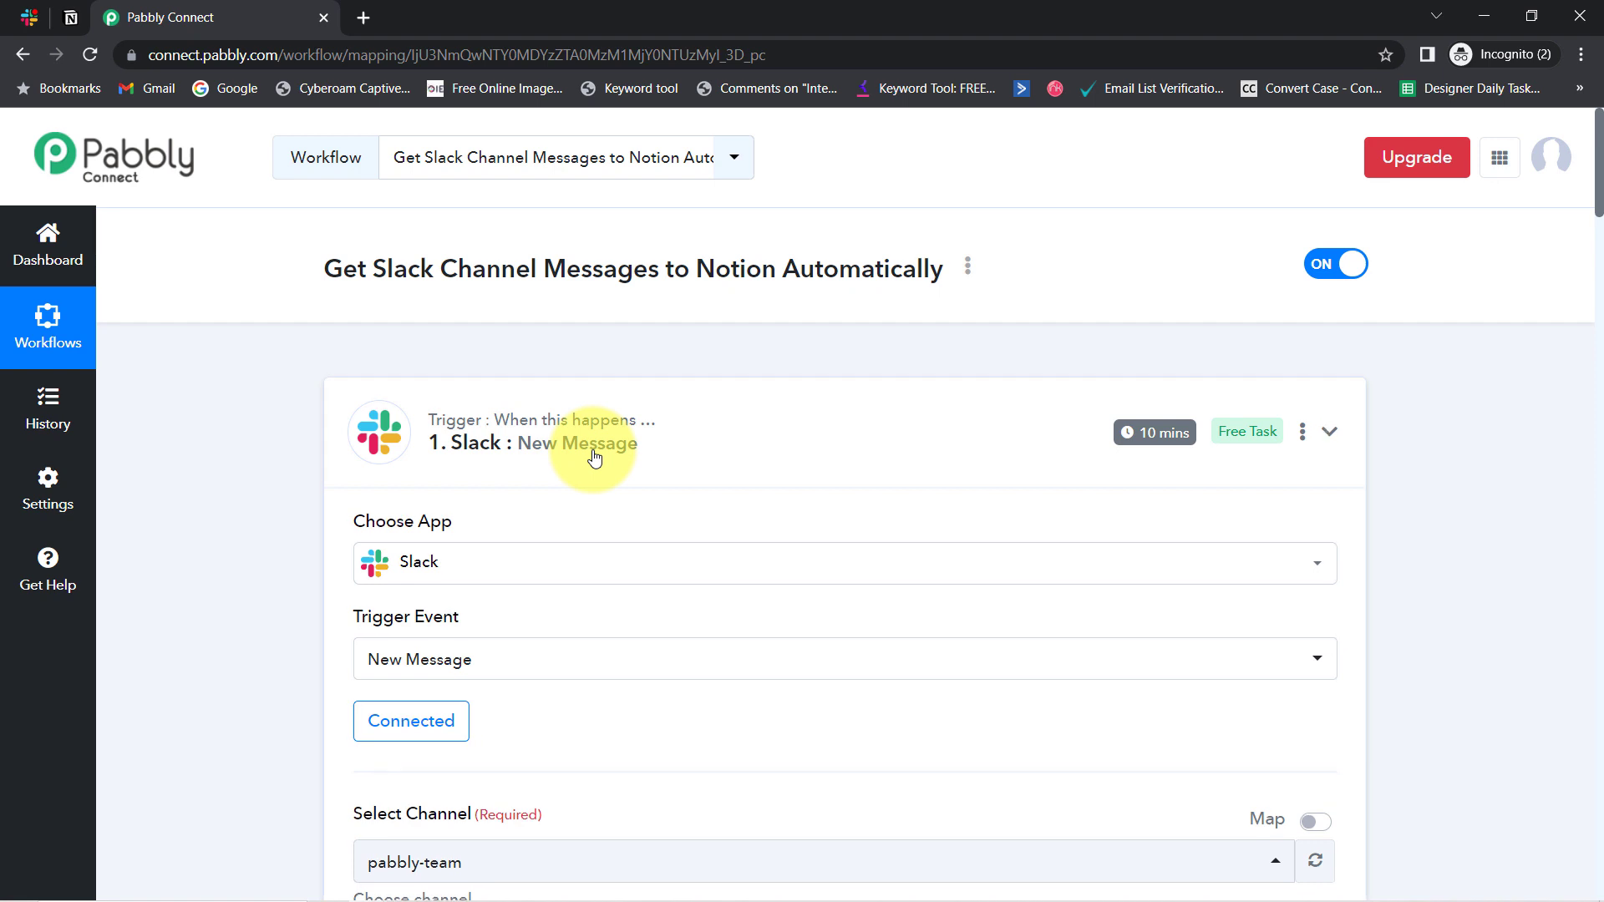
{"action": "left_click", "coordinate": [589, 447]}
{"action": "left_click", "coordinate": [431, 675]}
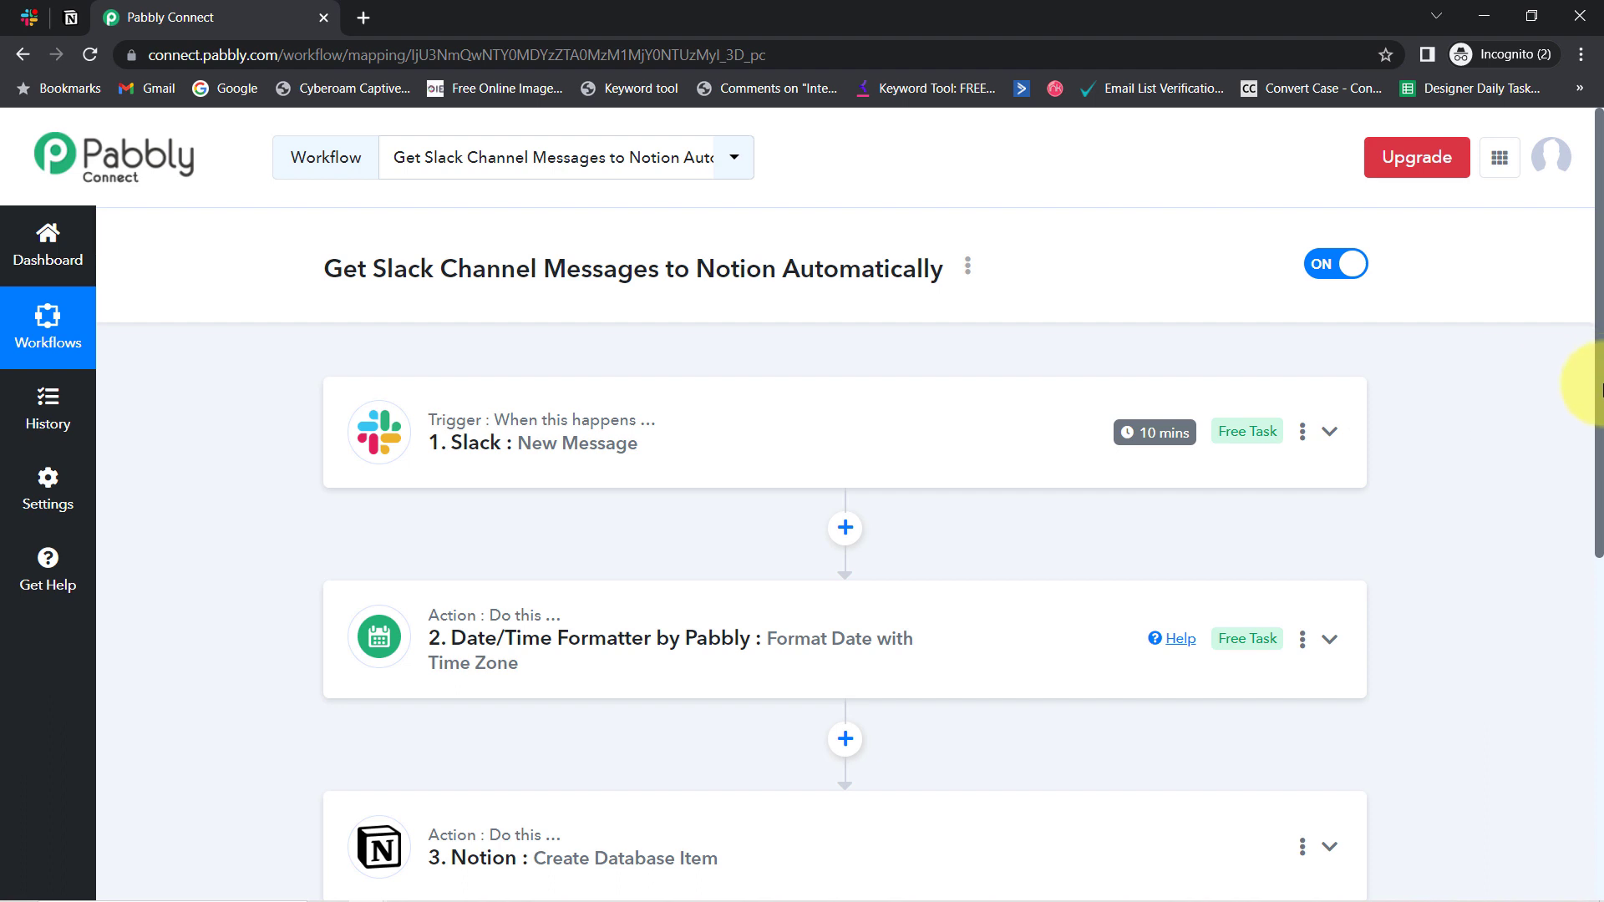
{"action": "left_click_drag", "start_coordinate": [1599, 388], "coordinate": [1596, 454]}
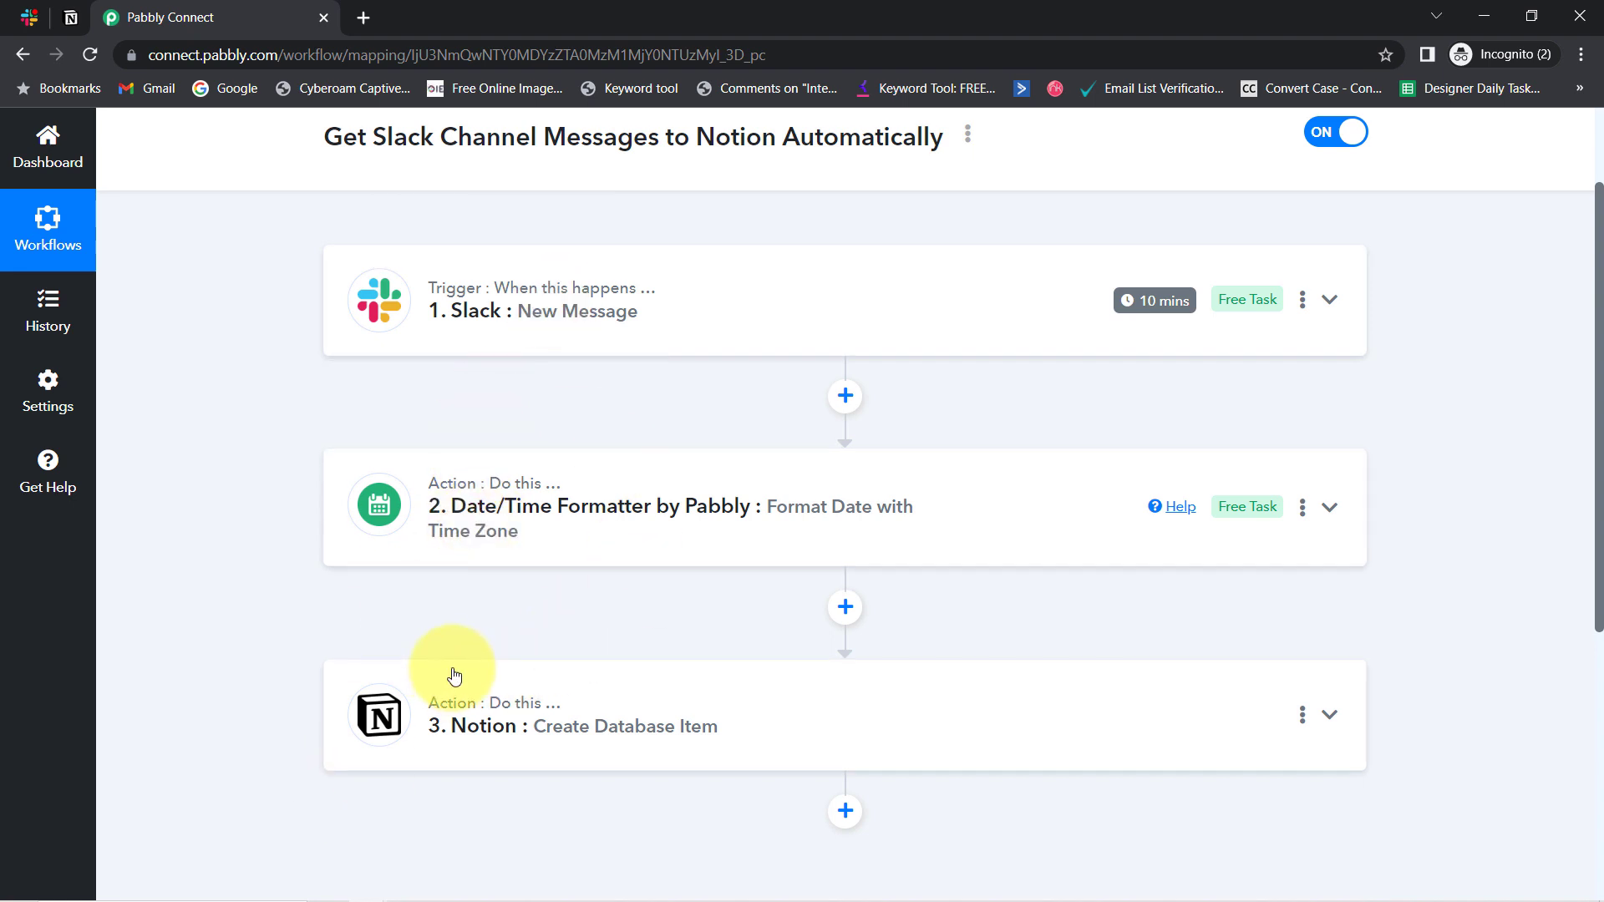
Copy the share link of the workflow Get Slack Channel Messages to Notion Automatically and close the sharing dialog
{"action": "left_click", "coordinate": [968, 136]}
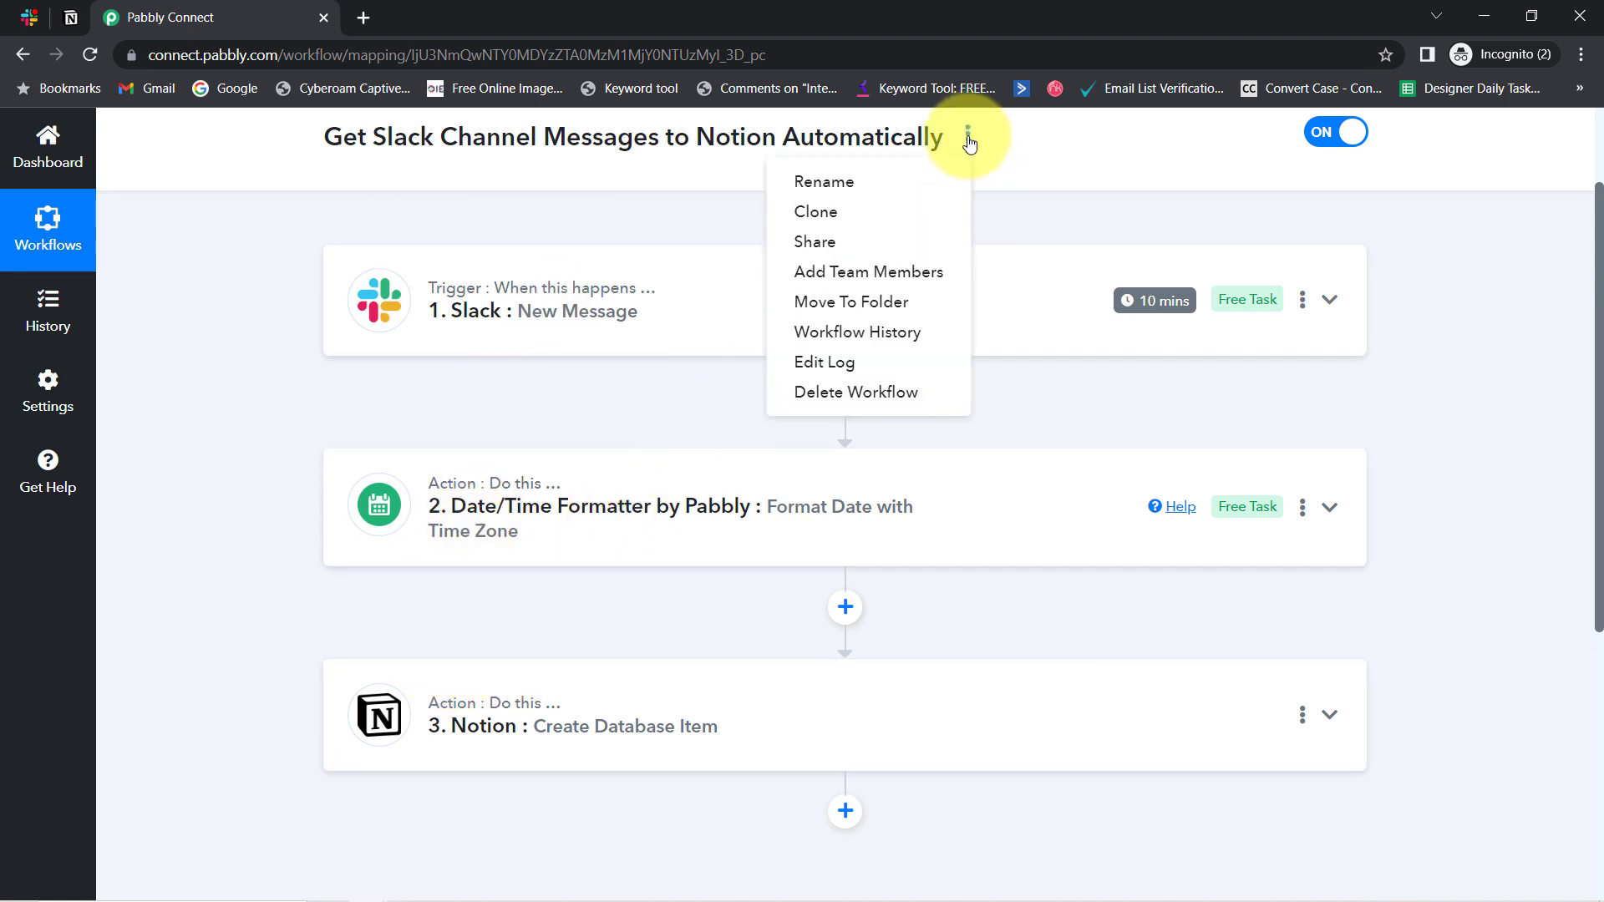
{"action": "left_click", "coordinate": [848, 242]}
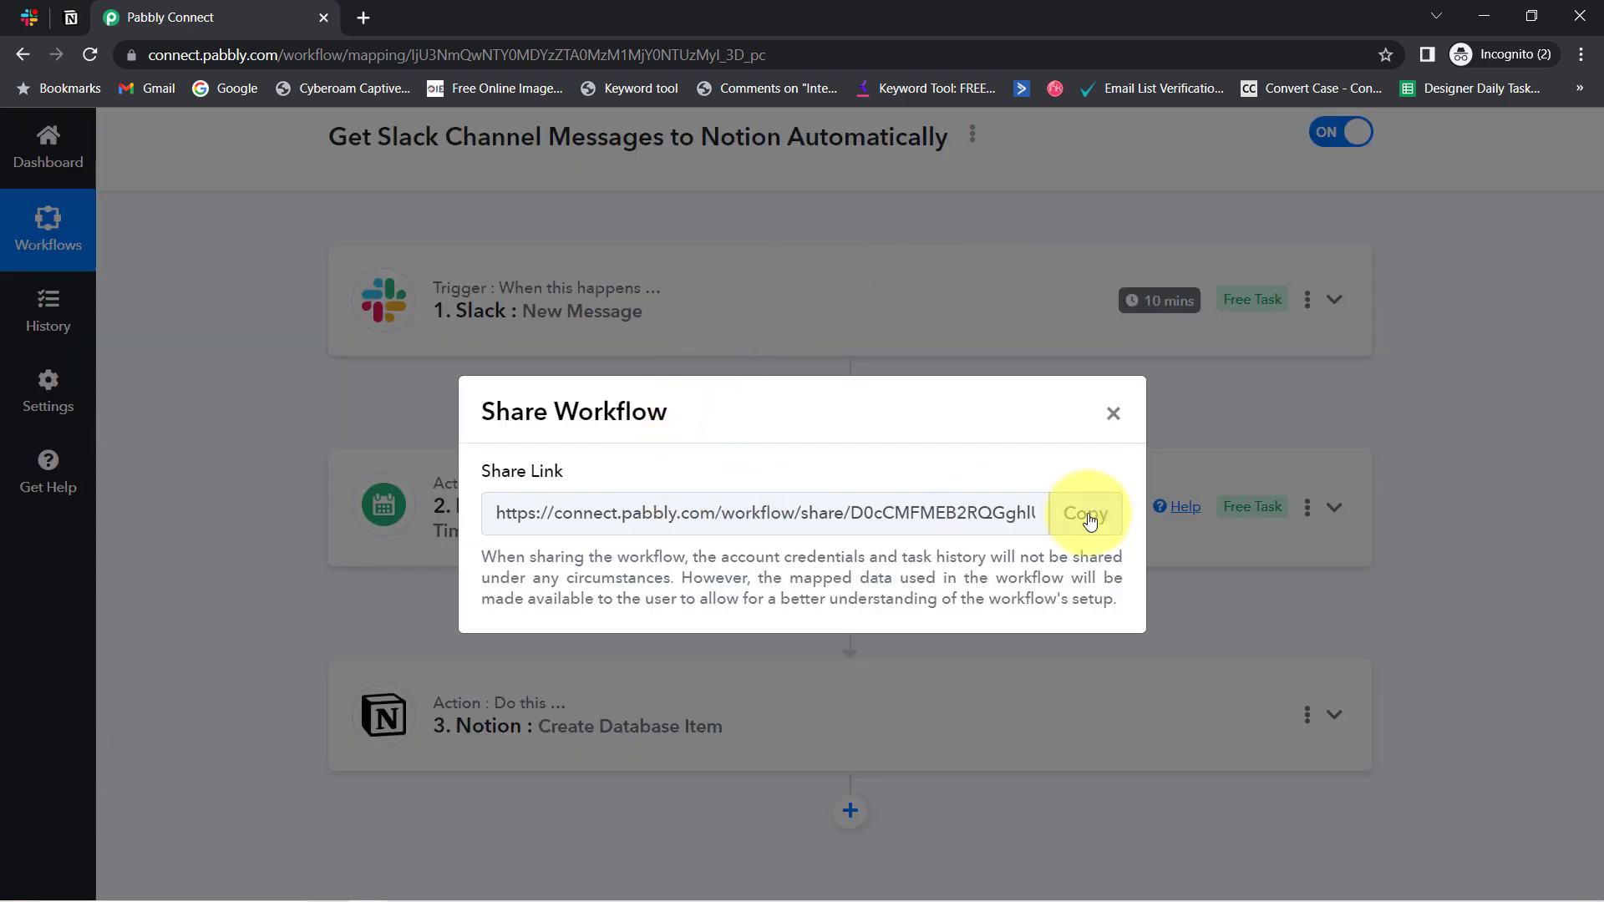
{"action": "left_click", "coordinate": [1088, 515]}
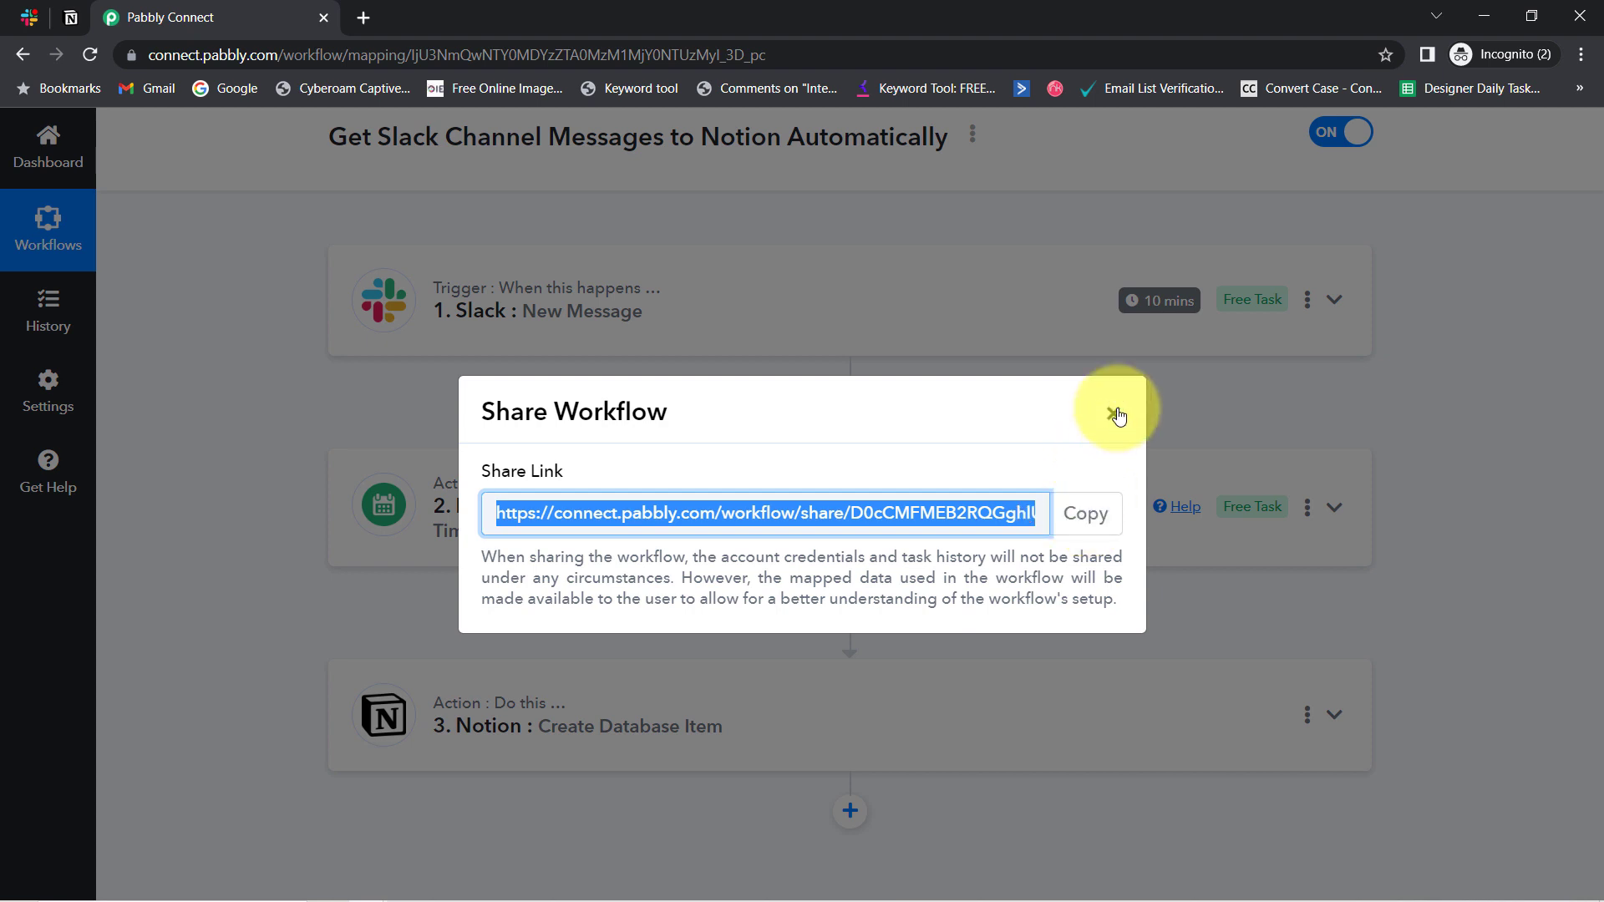
{"action": "left_click", "coordinate": [1089, 511]}
{"action": "left_click", "coordinate": [1118, 416]}
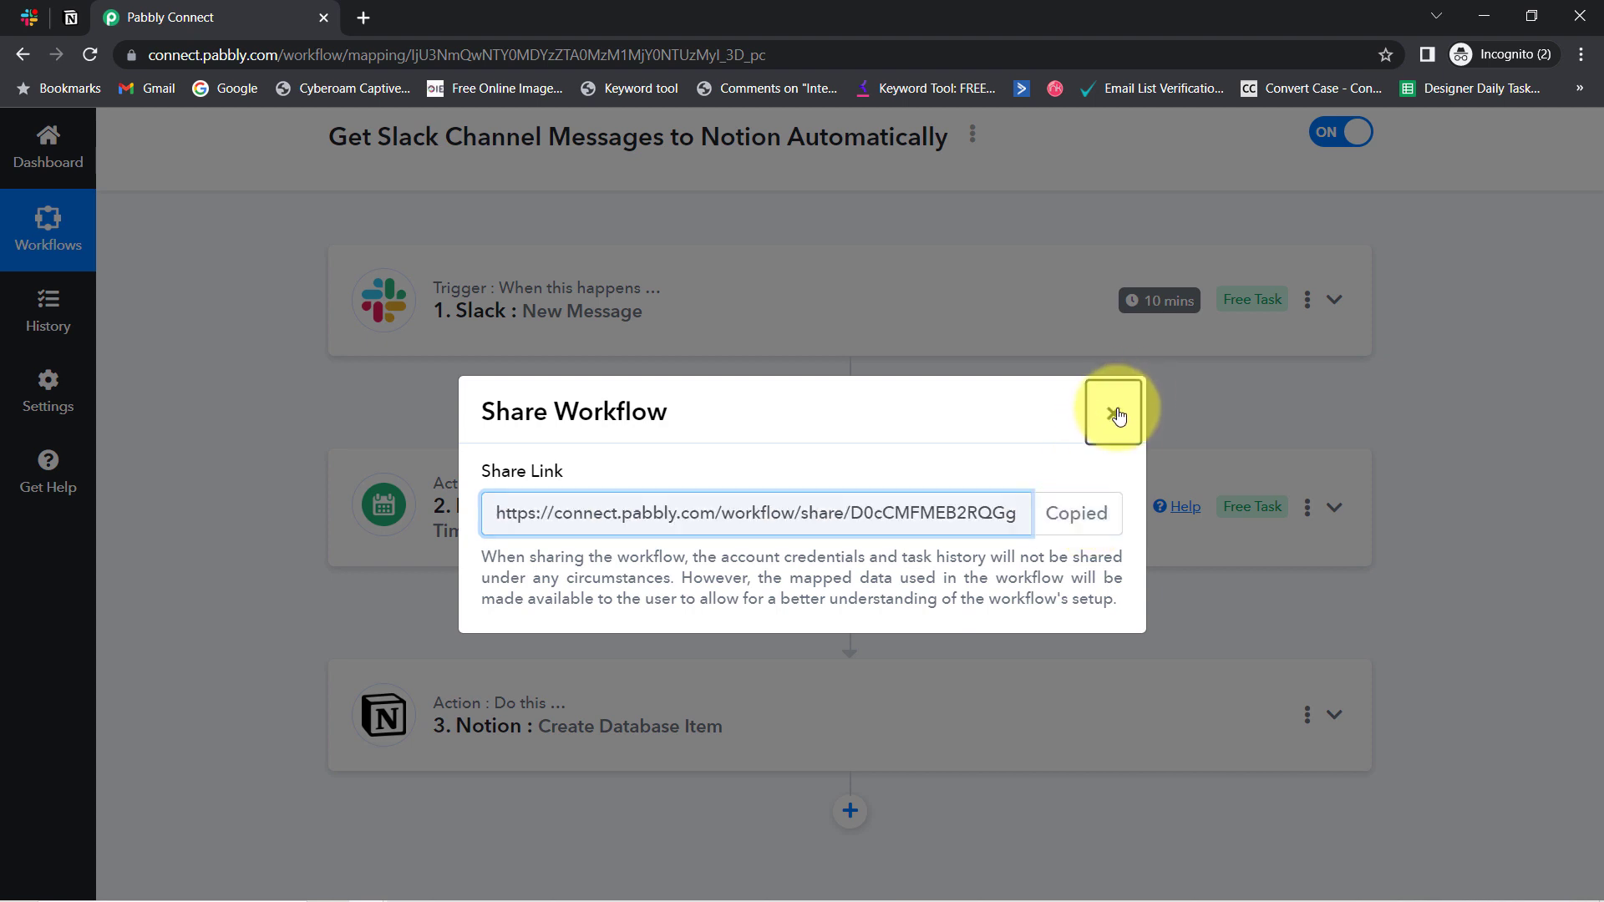